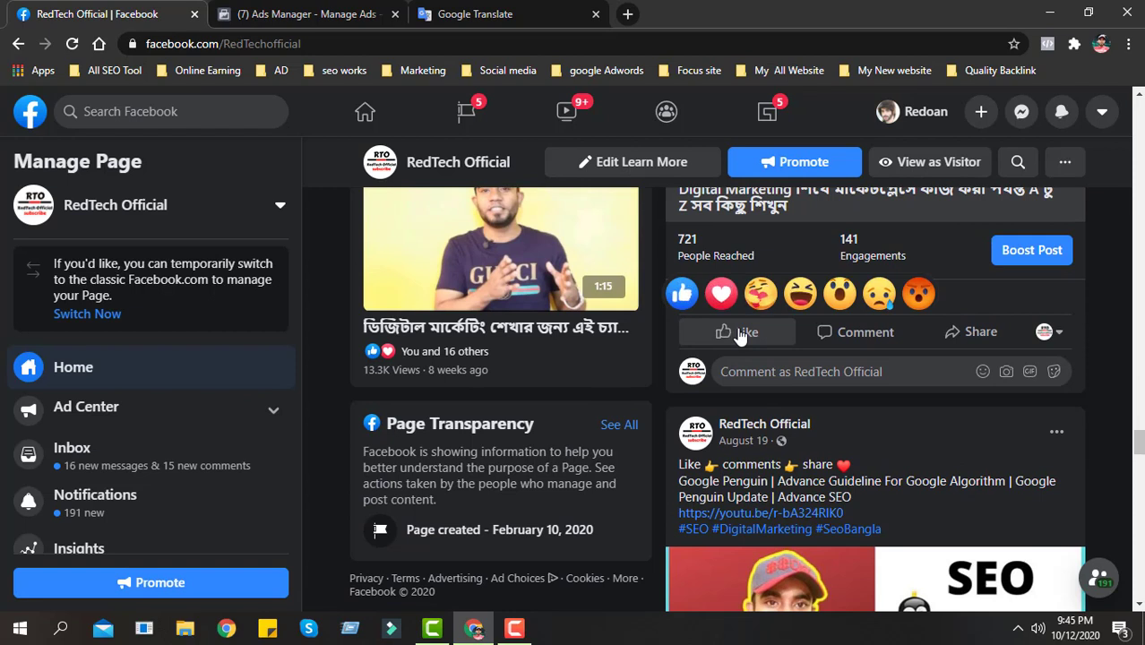
- Like the August 21 Digital Marketing post on the RedTech Official page and briefly open its sharing options
{"action": "left_click", "coordinate": [853, 332]}
{"action": "left_click", "coordinate": [983, 337]}
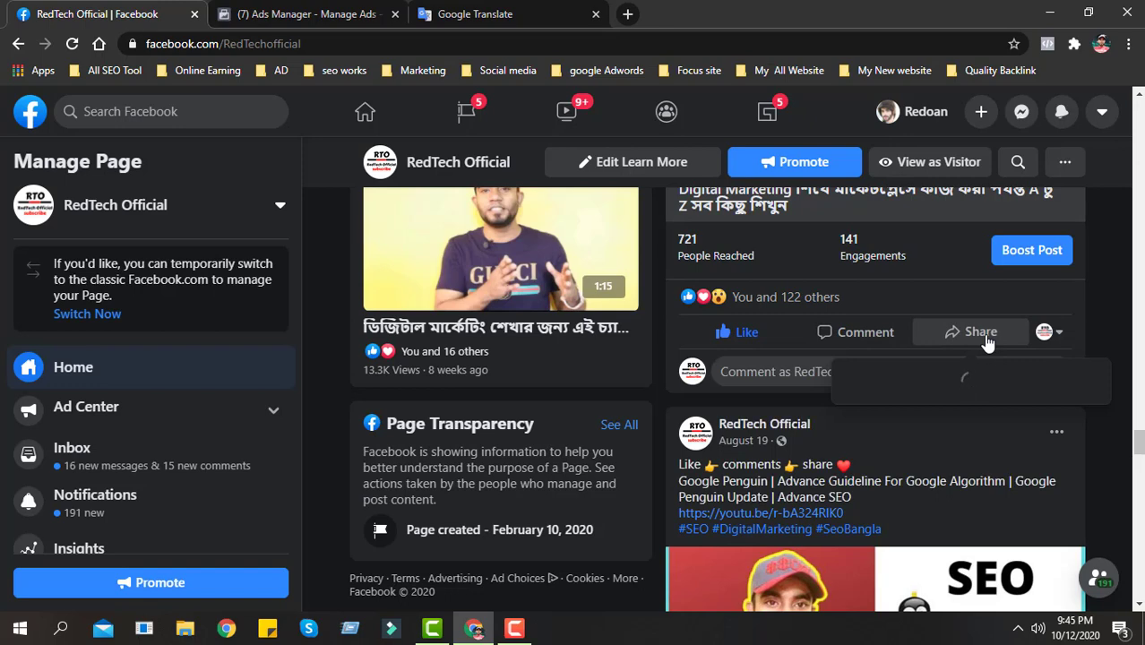
{"action": "left_click", "coordinate": [1098, 289]}
{"action": "scroll", "coordinate": [1057, 367], "scroll_direction": "up", "scroll_amount": 2}
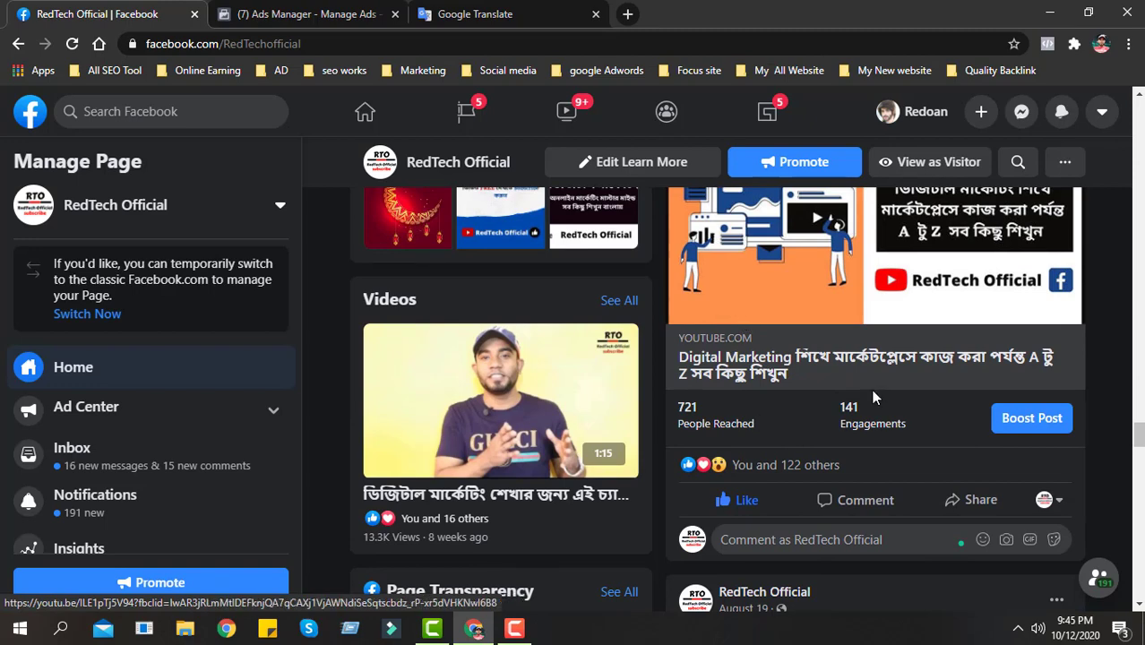
- Examine the August 18 Google Panda Algorithm post on the page, open its linked article, and close the article
{"action": "scroll", "coordinate": [800, 238], "scroll_direction": "down", "scroll_amount": 6}
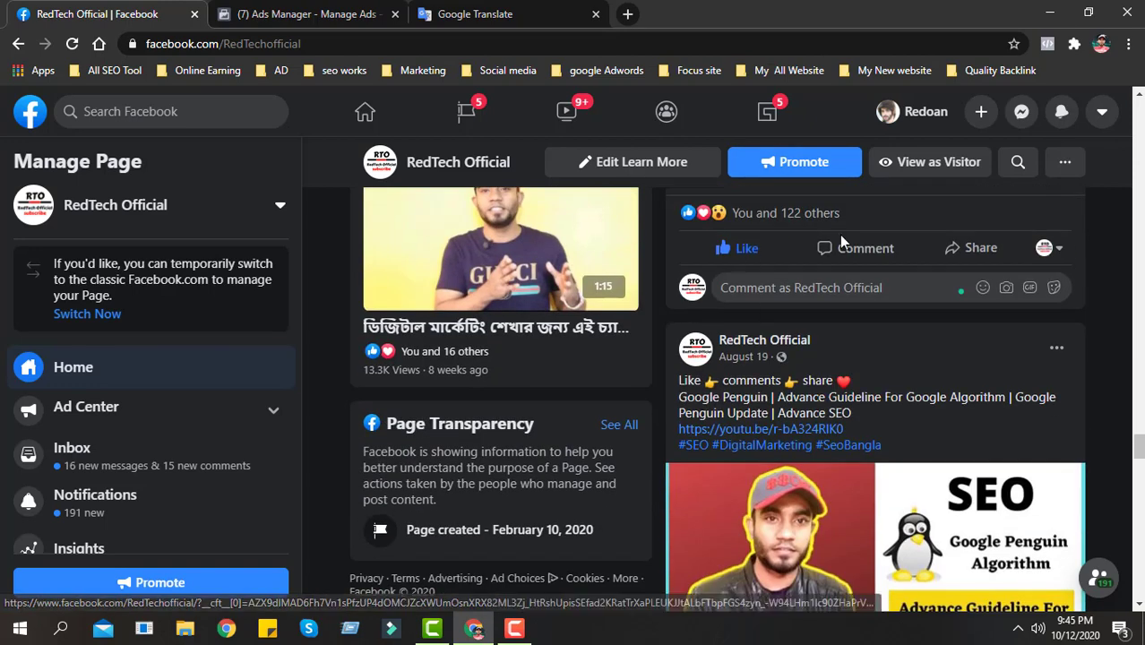
{"action": "scroll", "coordinate": [853, 304], "scroll_direction": "down", "scroll_amount": 3}
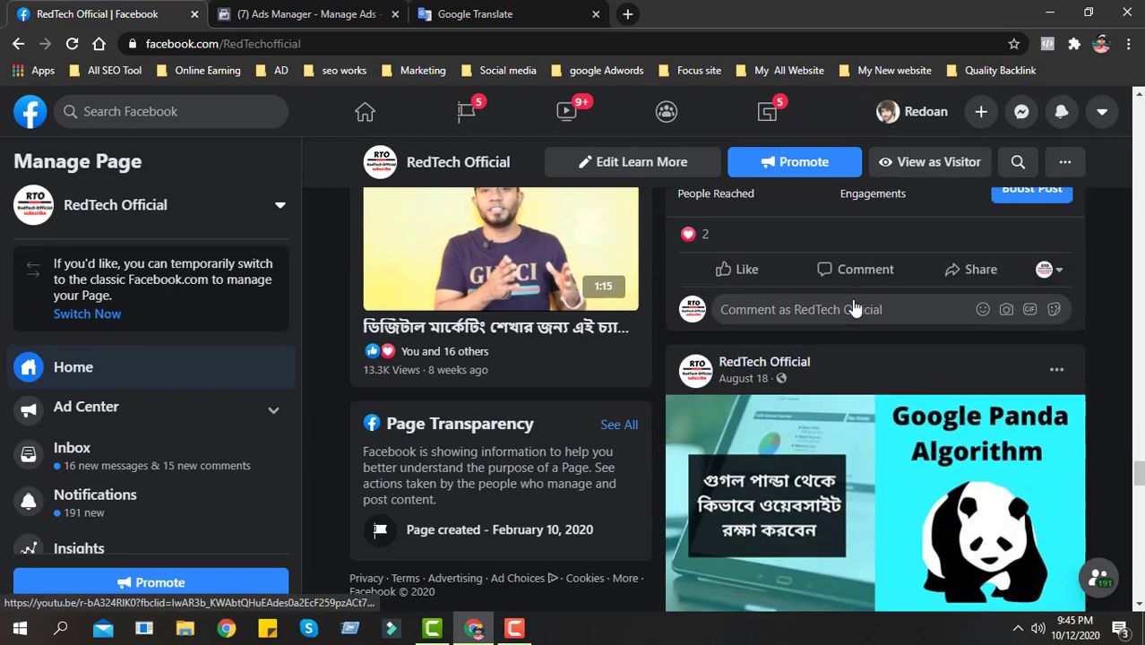
{"action": "scroll", "coordinate": [852, 305], "scroll_direction": "down", "scroll_amount": 3}
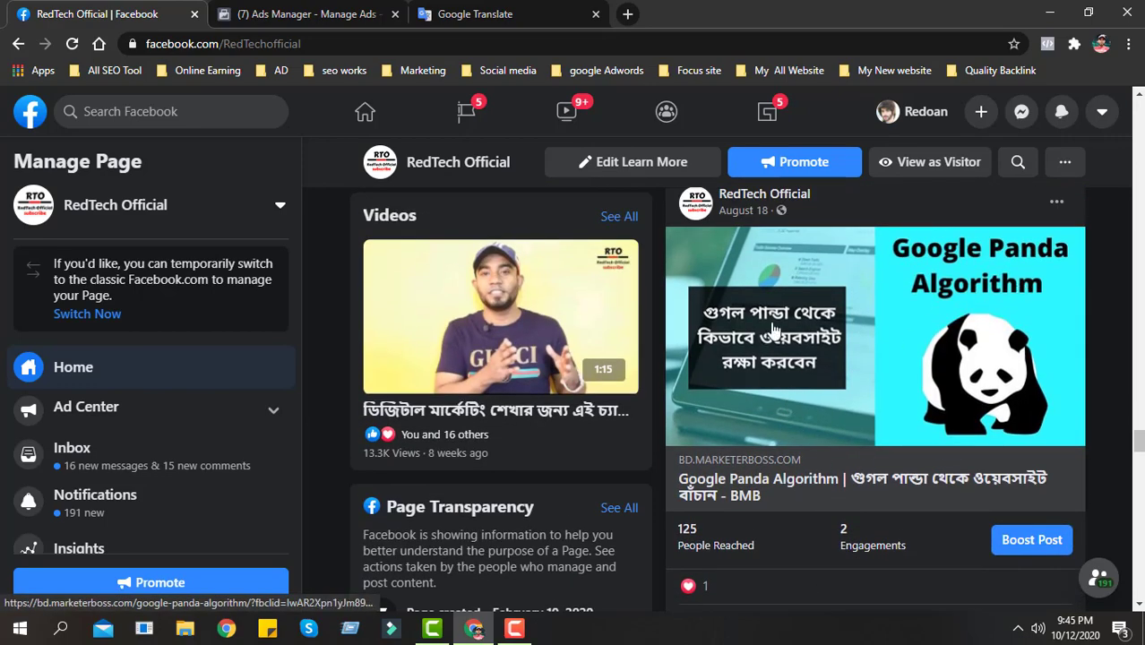
{"action": "left_click", "coordinate": [875, 296]}
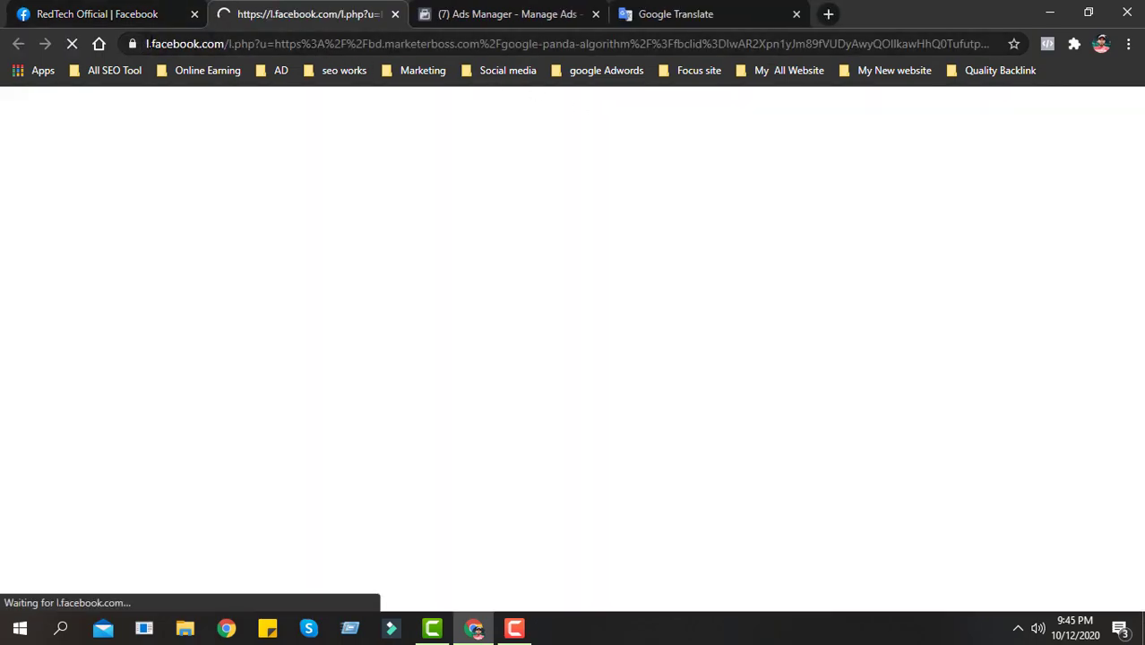
{"action": "left_click", "coordinate": [126, 13]}
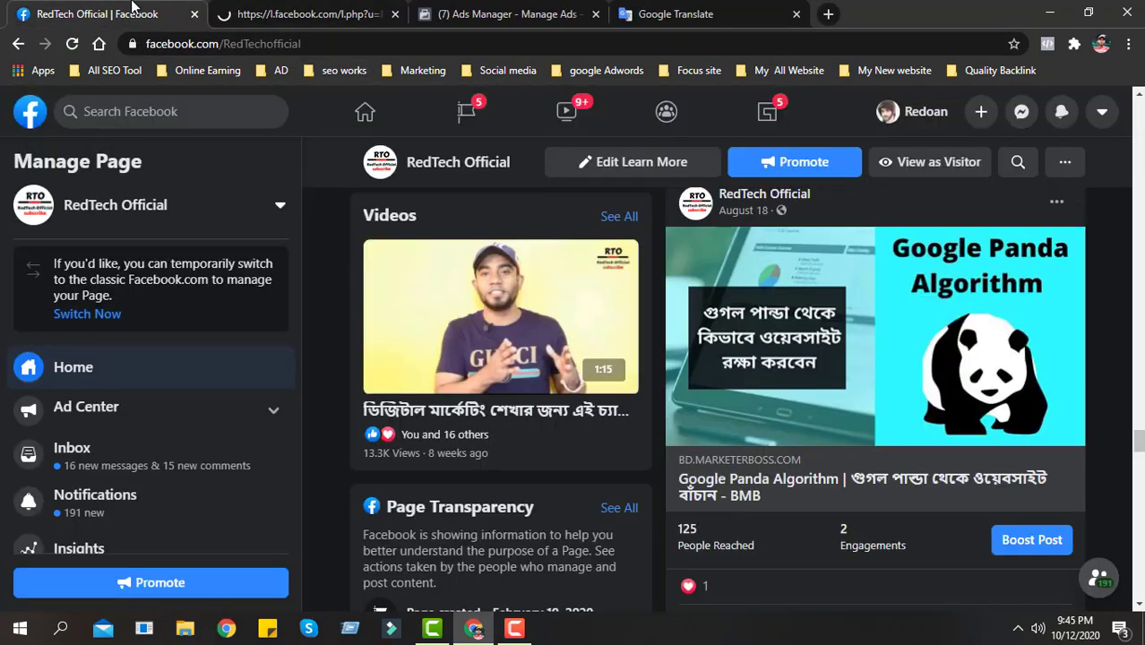
{"action": "scroll", "coordinate": [887, 412], "scroll_direction": "down", "scroll_amount": 1}
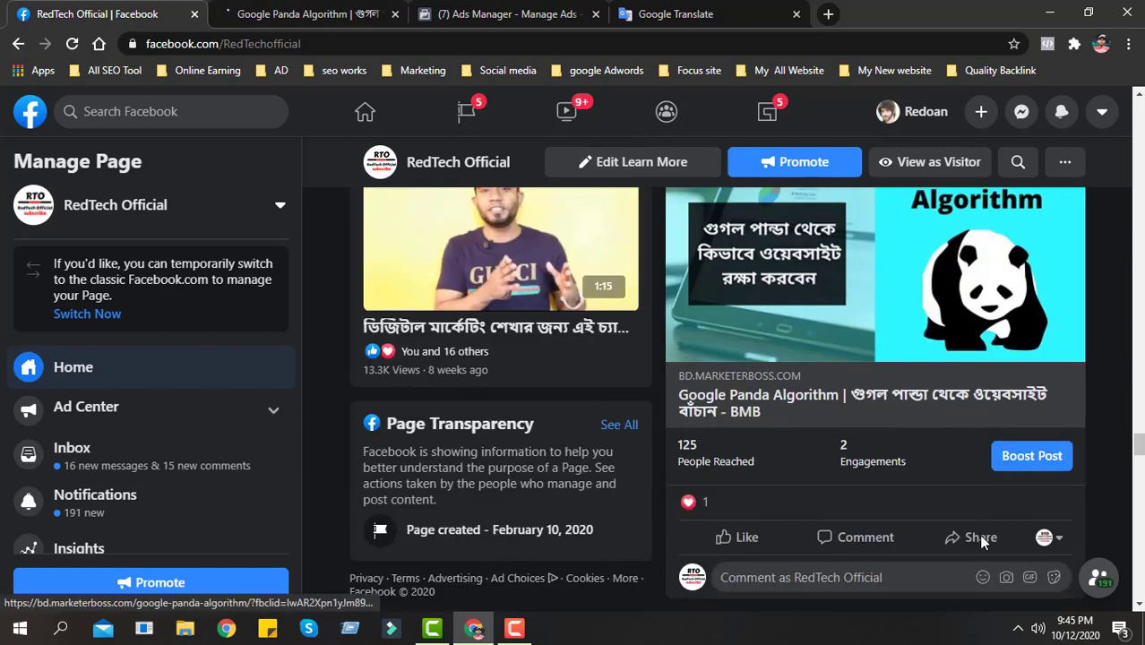
{"action": "scroll", "coordinate": [830, 536], "scroll_direction": "up", "scroll_amount": 1}
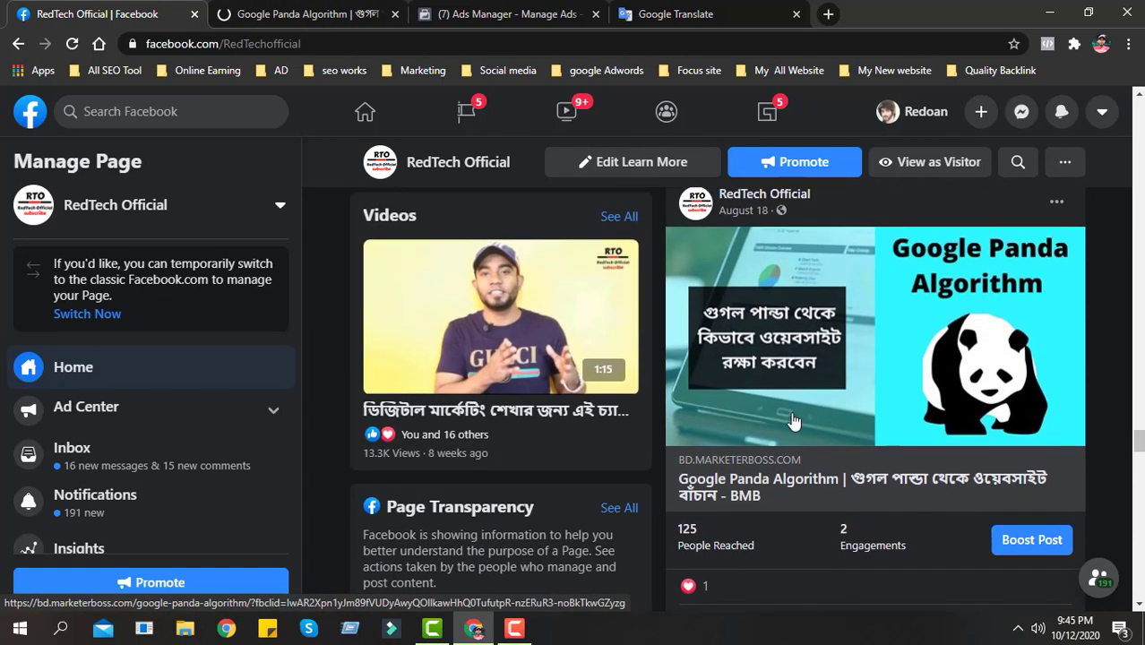
{"action": "scroll", "coordinate": [878, 371], "scroll_direction": "up", "scroll_amount": 1}
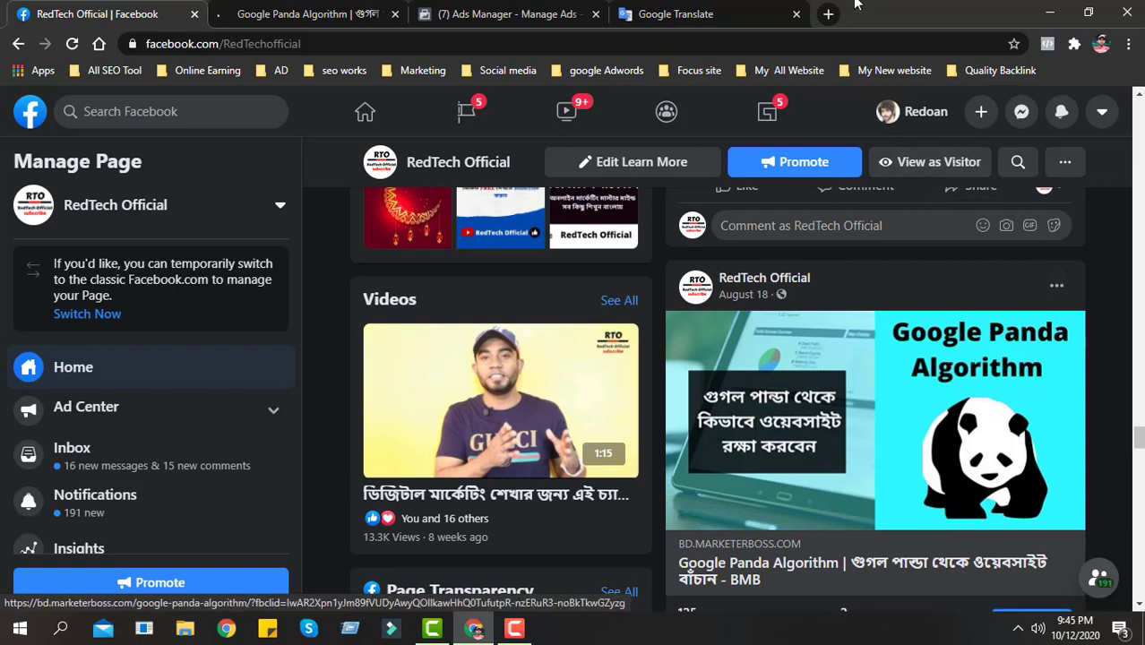
{"action": "left_click", "coordinate": [345, 9]}
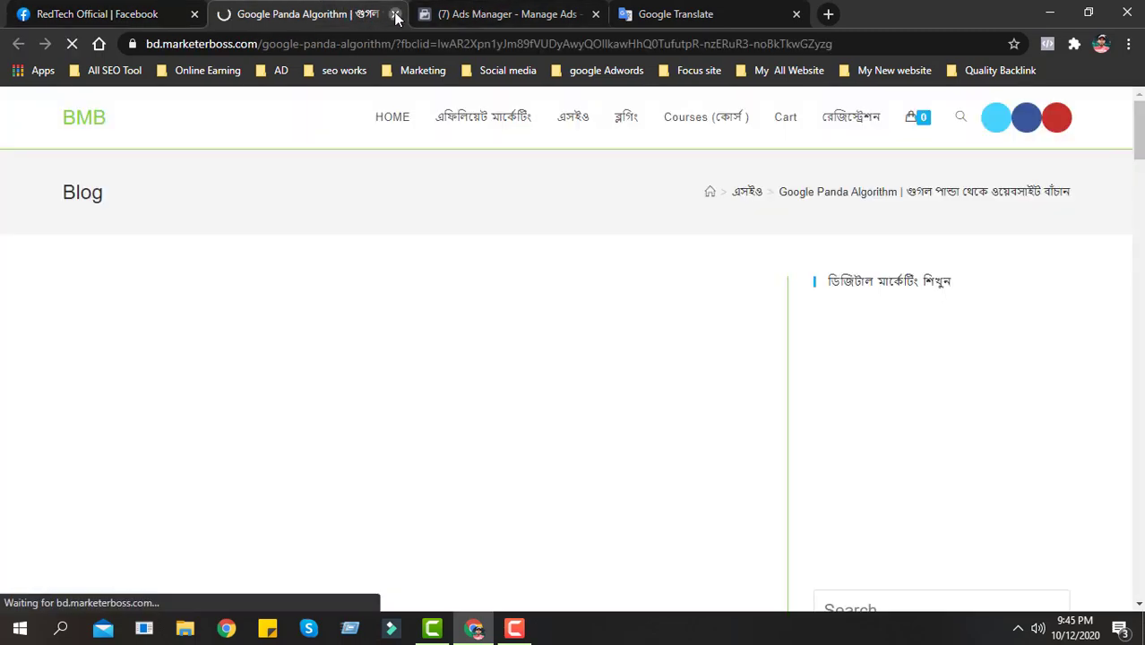
{"action": "left_click", "coordinate": [395, 14]}
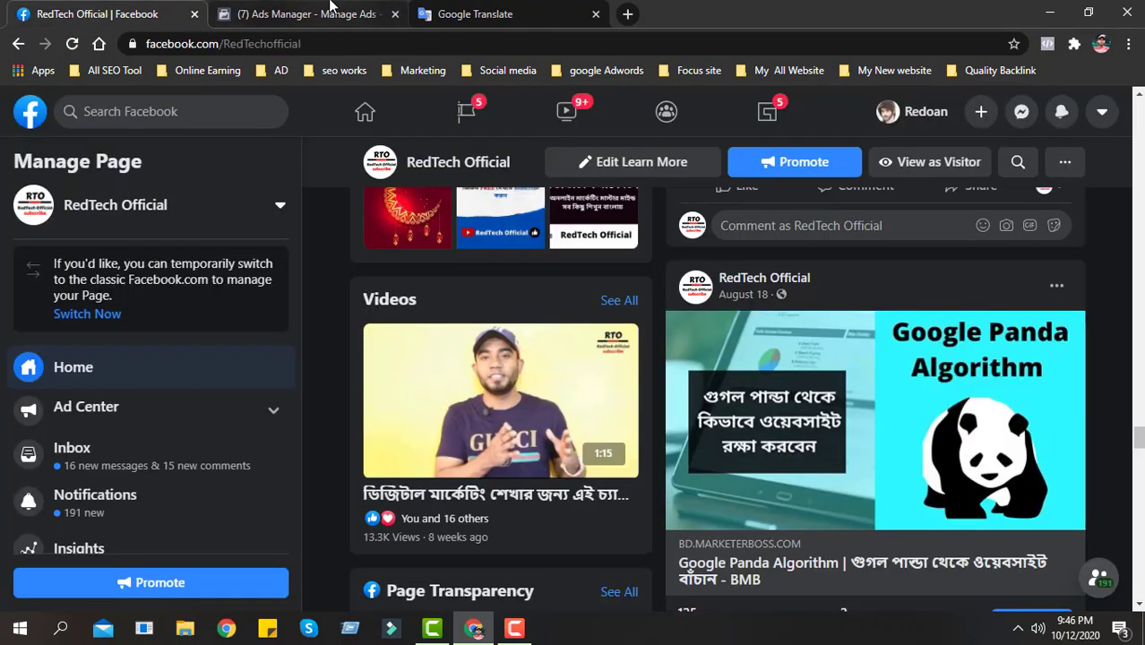
- Switch to Ads Manager and start a new campaign from scratch instead of continuing the saved draft
{"action": "left_click", "coordinate": [329, 7]}
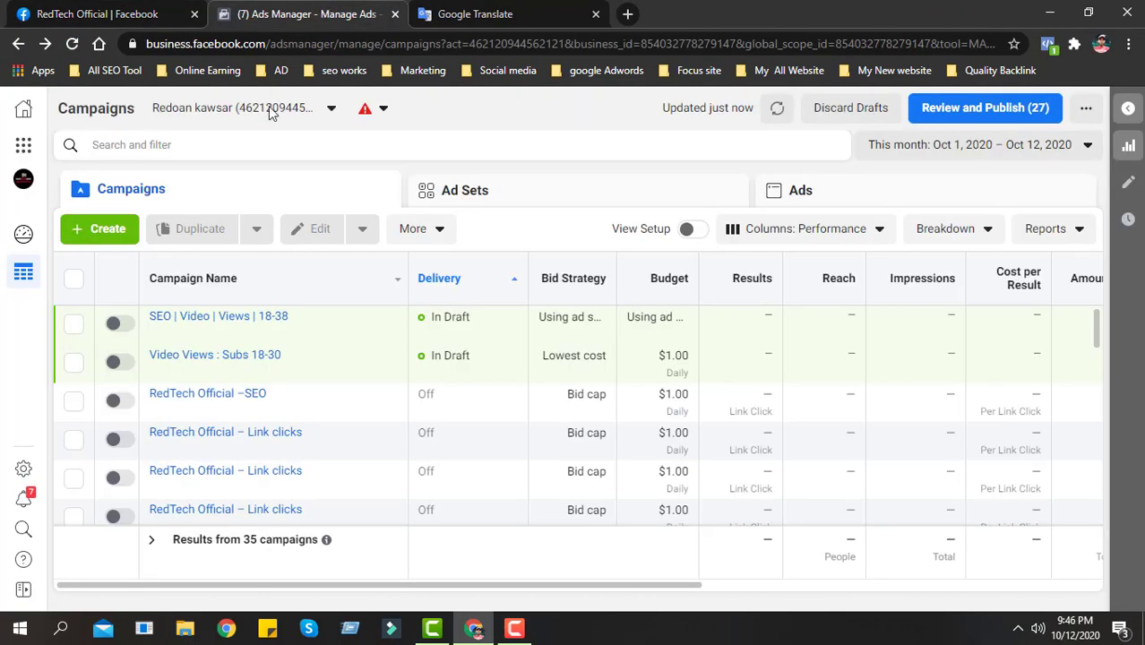
{"action": "left_click", "coordinate": [99, 236]}
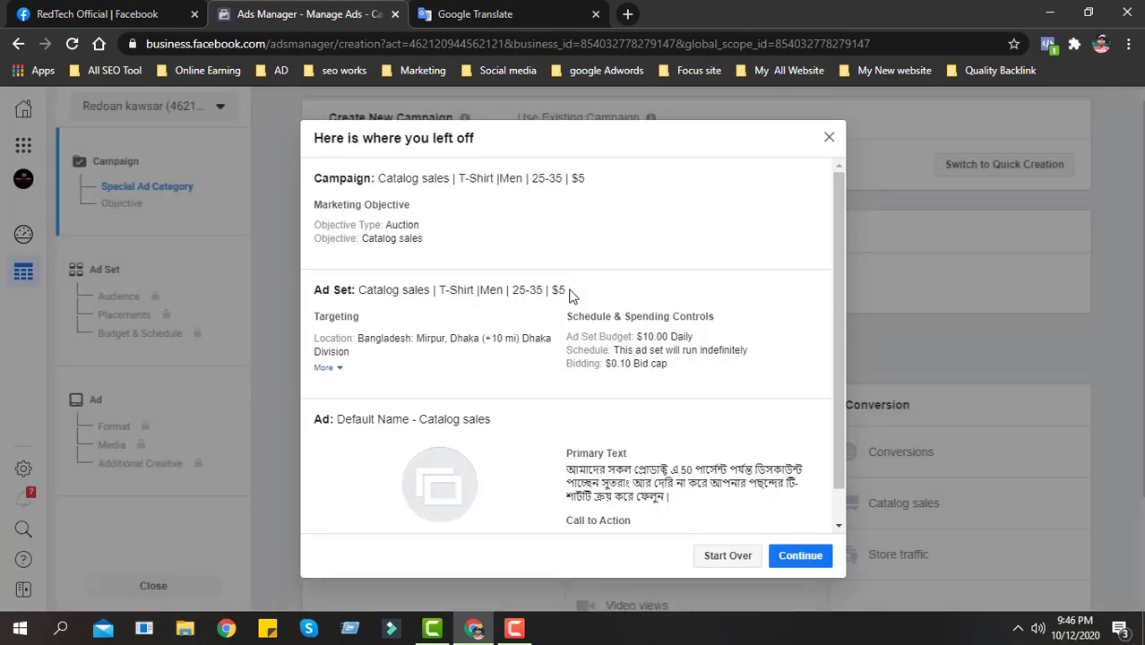
{"action": "left_click", "coordinate": [720, 557]}
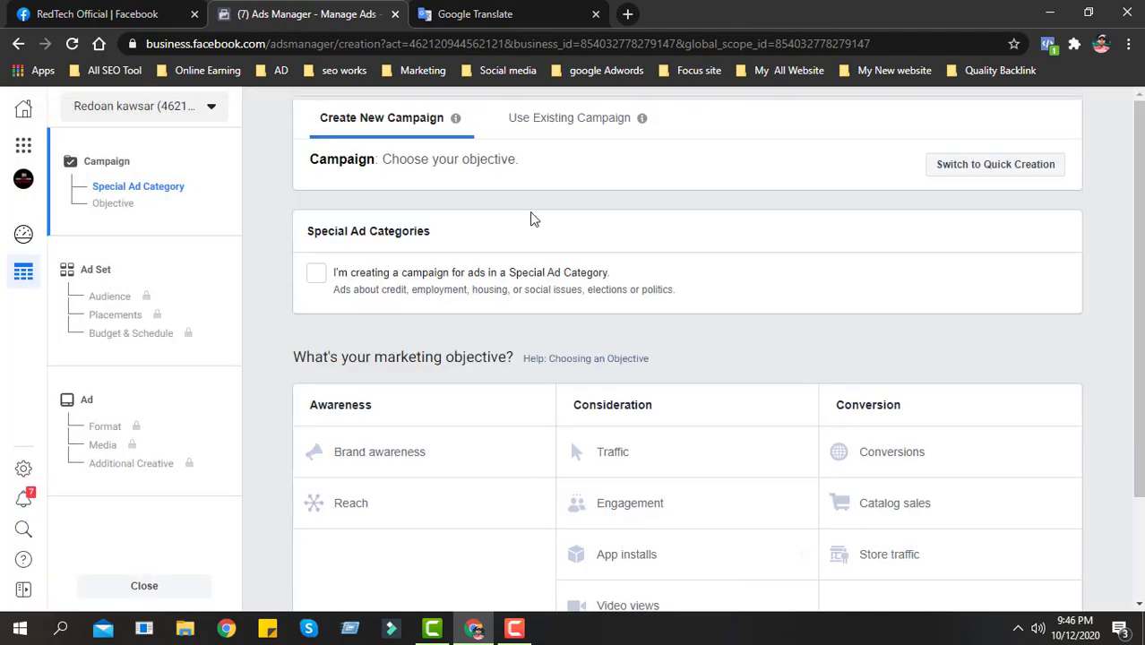
- Choose Engagement as the campaign's marketing objective, with Post engagement as the engagement type
{"action": "scroll", "coordinate": [501, 383], "scroll_direction": "down", "scroll_amount": 1}
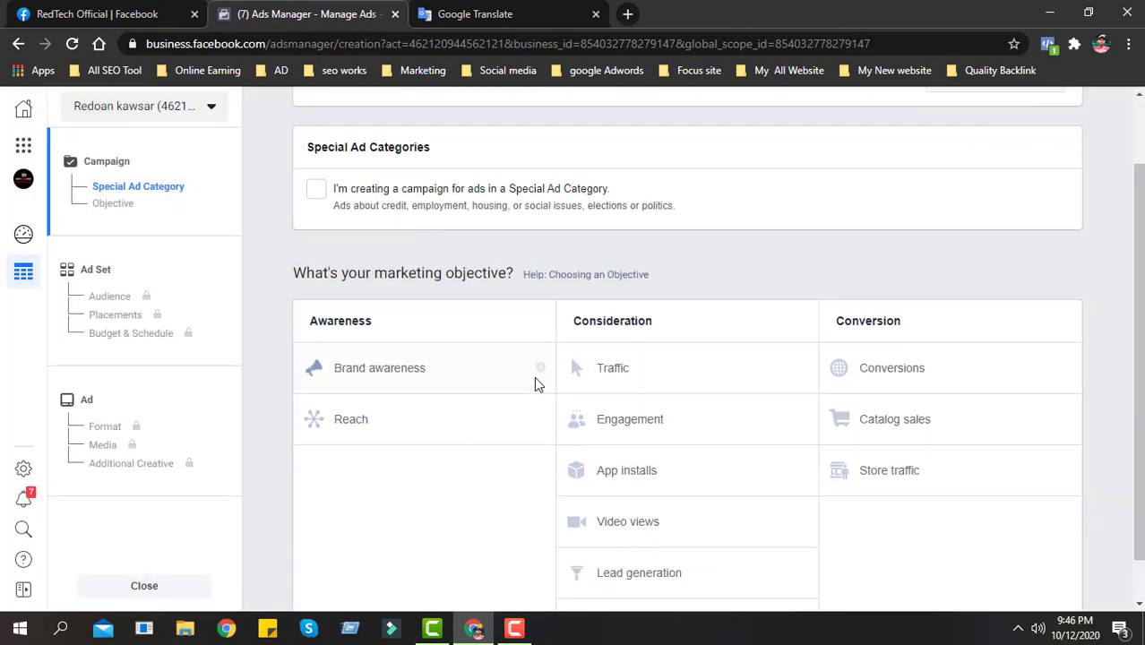
{"action": "left_click", "coordinate": [629, 420]}
{"action": "scroll", "coordinate": [627, 415], "scroll_direction": "down", "scroll_amount": 6}
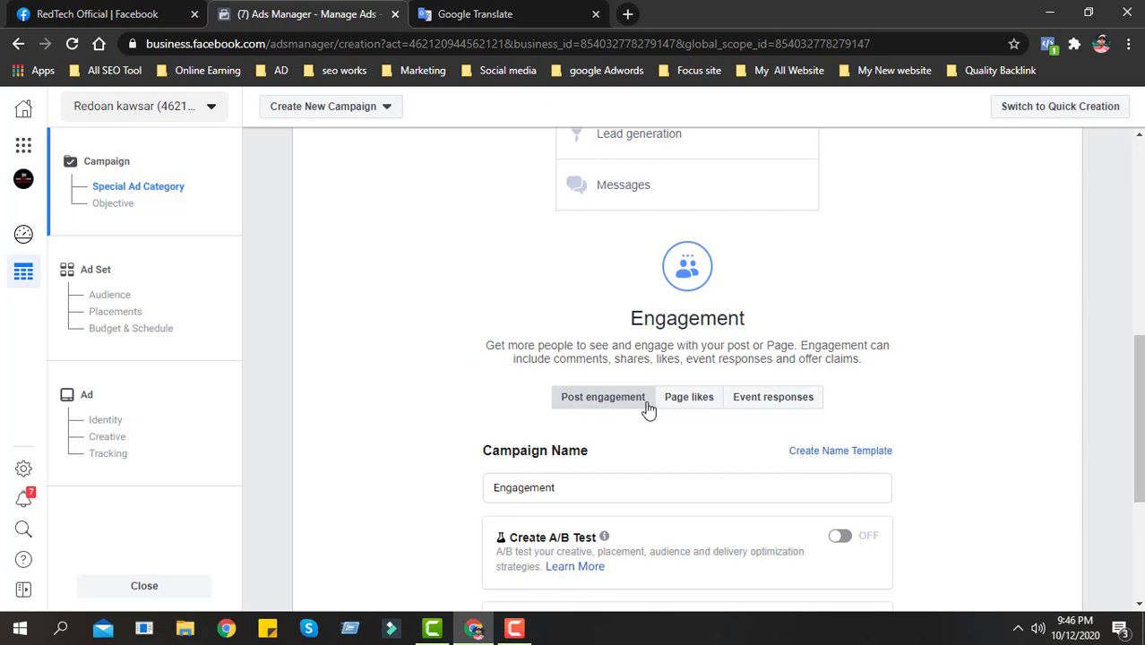
{"action": "left_click", "coordinate": [701, 405]}
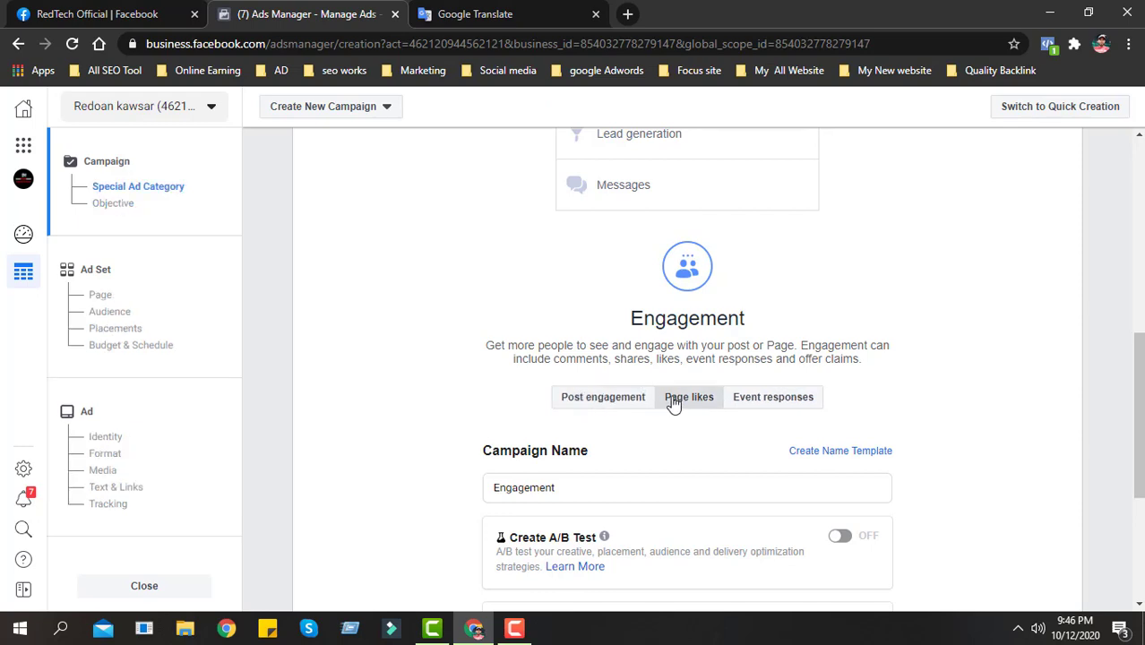
{"action": "left_click", "coordinate": [745, 405]}
{"action": "scroll", "coordinate": [717, 403], "scroll_direction": "down", "scroll_amount": 3}
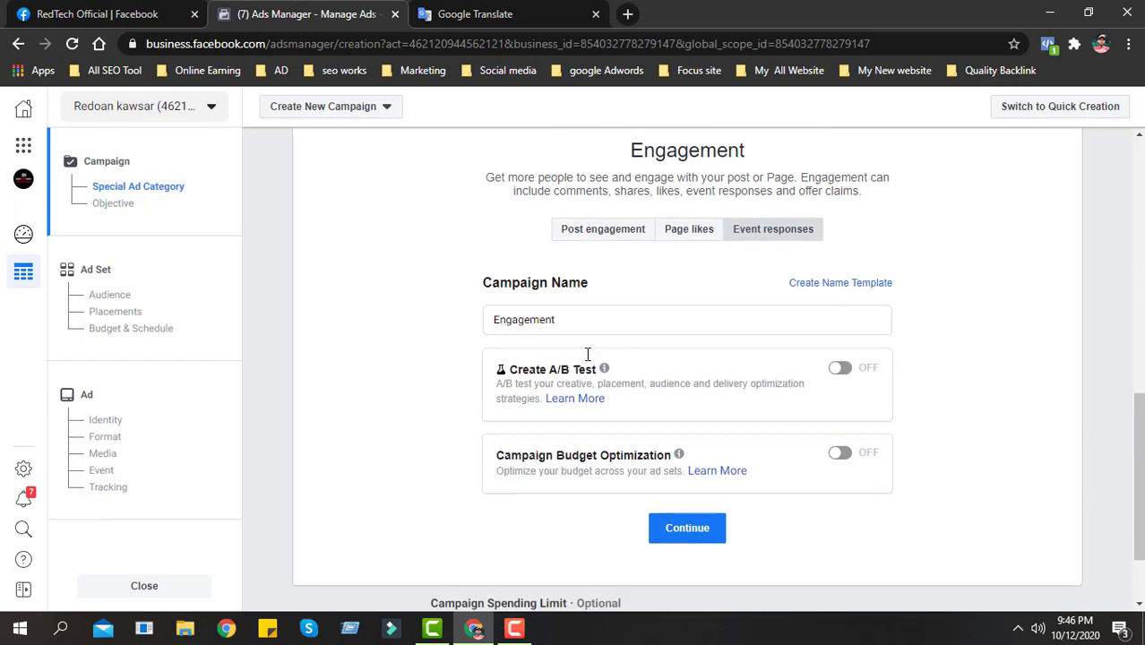
{"action": "left_click", "coordinate": [596, 233]}
- Begin the campaign name with "Post Engagement |"
{"action": "left_click", "coordinate": [581, 318]}
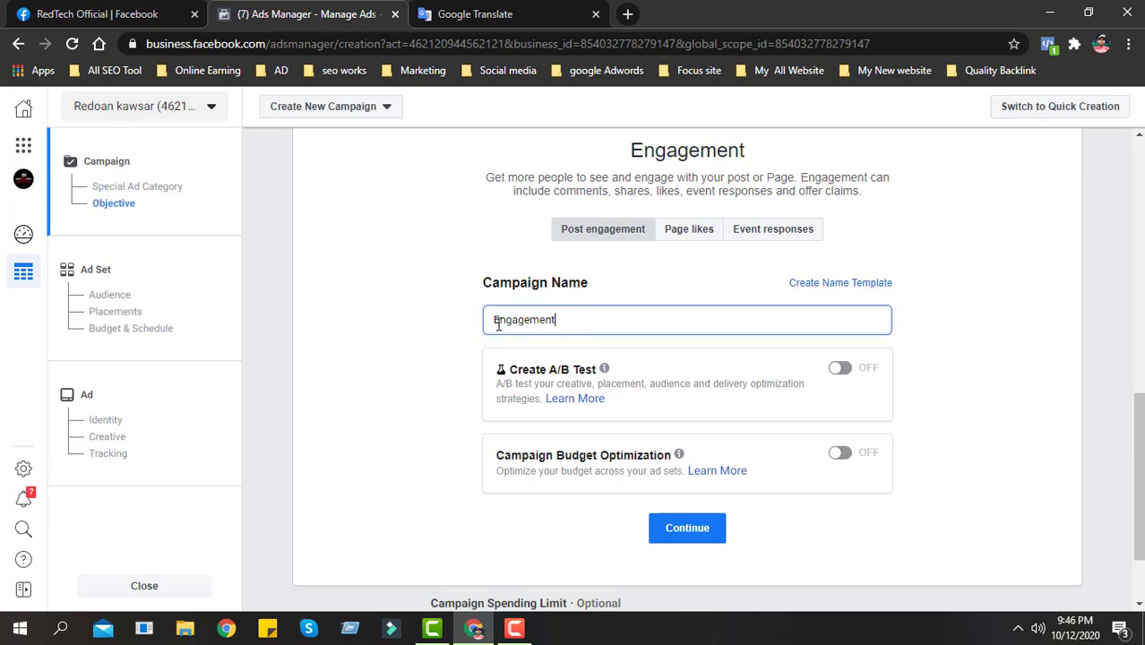
{"action": "type", "text": "Post"}
{"action": "left_click", "coordinate": [595, 317]}
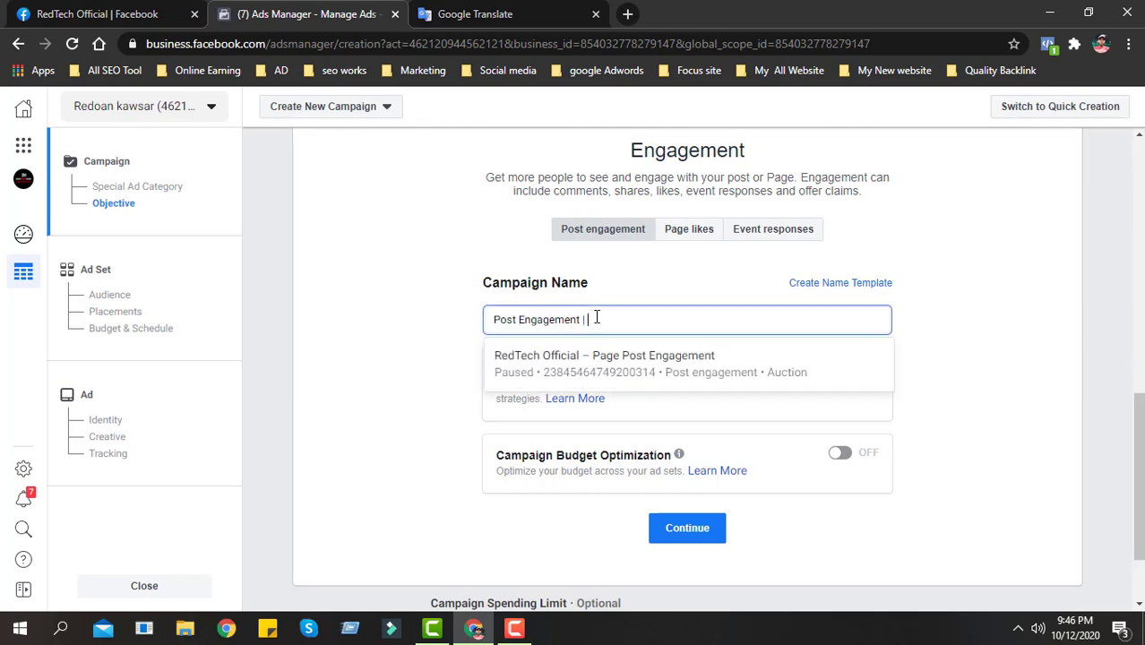
- Go back to the RedTech Official page and examine the introductory text of the August 21 Digital Marketing post
{"action": "left_click", "coordinate": [89, 13]}
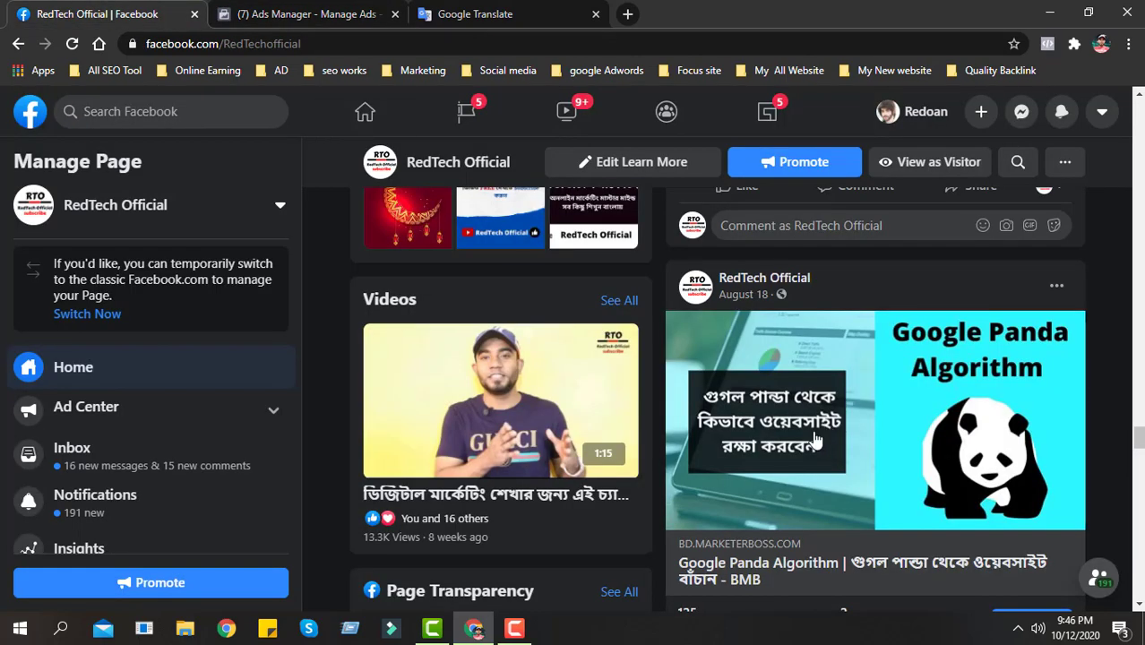
{"action": "scroll", "coordinate": [813, 438], "scroll_direction": "up", "scroll_amount": 3}
{"action": "scroll", "coordinate": [813, 439], "scroll_direction": "up", "scroll_amount": 5}
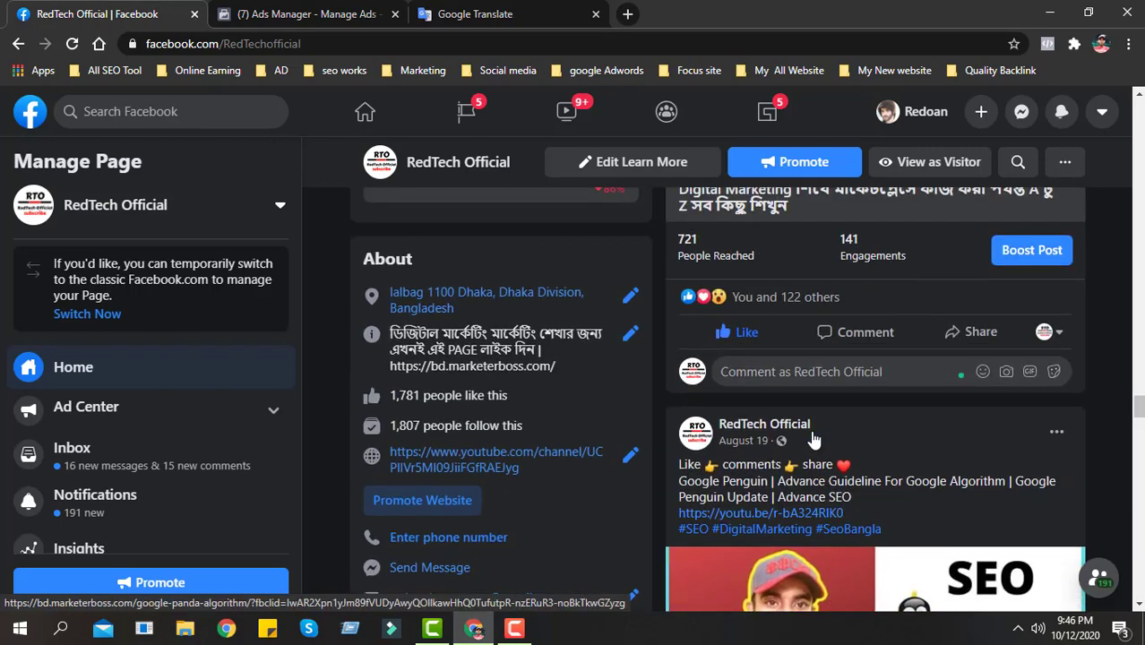
{"action": "scroll", "coordinate": [804, 470], "scroll_direction": "up", "scroll_amount": 5}
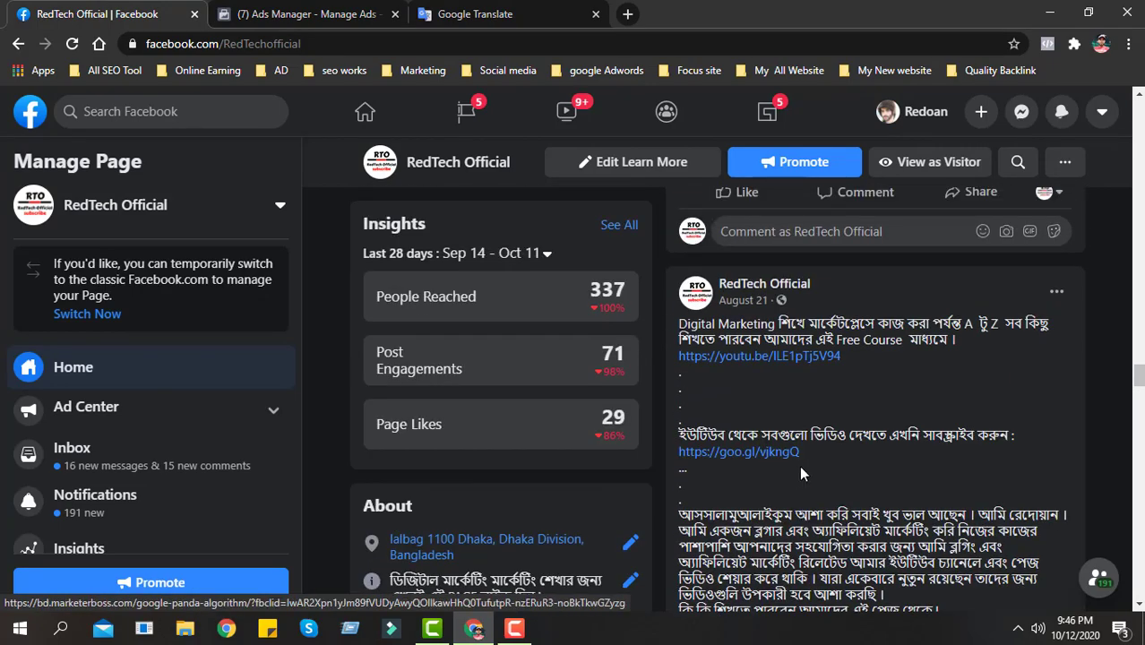
{"action": "scroll", "coordinate": [737, 361], "scroll_direction": "up", "scroll_amount": 1}
{"action": "scroll", "coordinate": [737, 362], "scroll_direction": "down", "scroll_amount": 5}
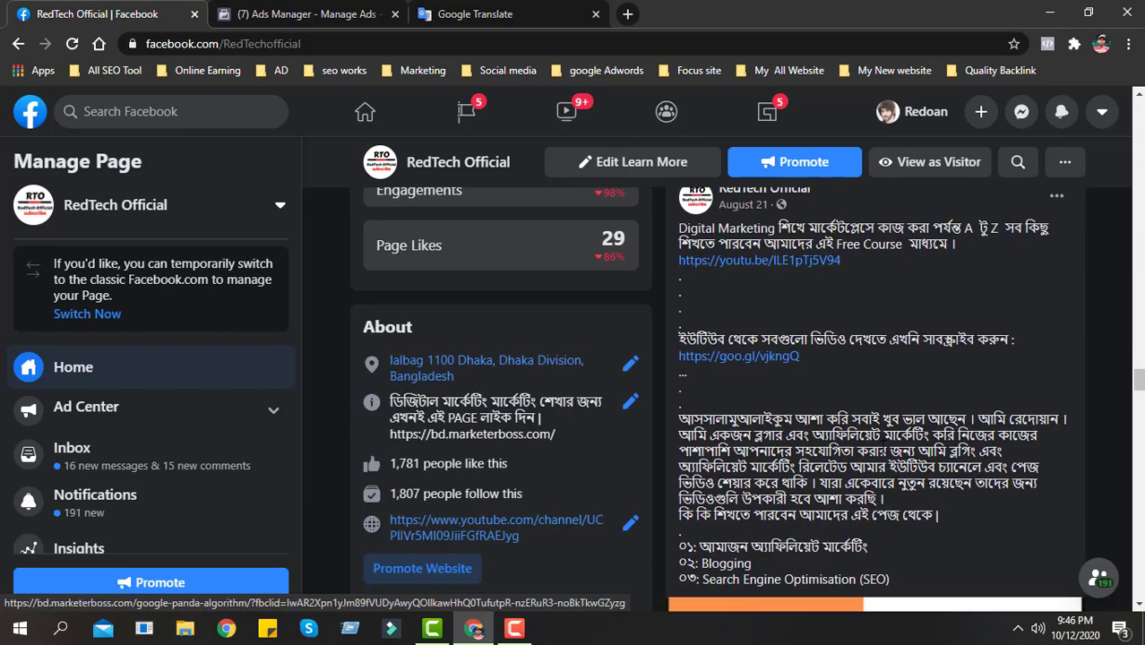
{"action": "scroll", "coordinate": [837, 474], "scroll_direction": "up", "scroll_amount": 2}
{"action": "scroll", "coordinate": [691, 412], "scroll_direction": "up", "scroll_amount": 2}
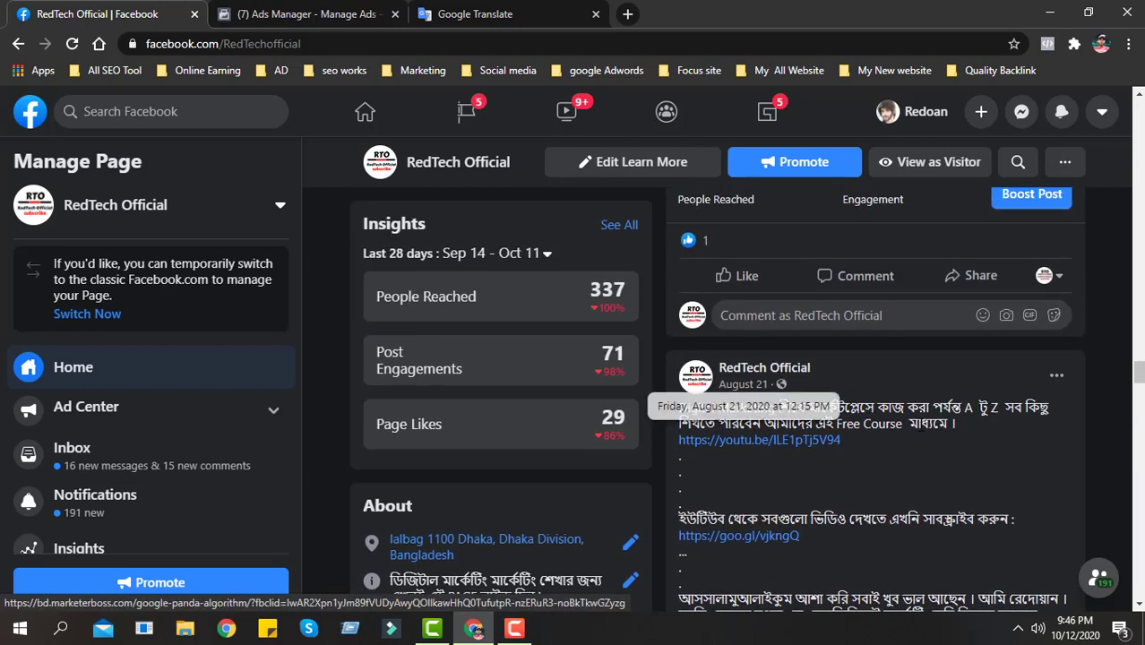
{"action": "left_click_drag", "start_coordinate": [947, 424], "coordinate": [713, 406]}
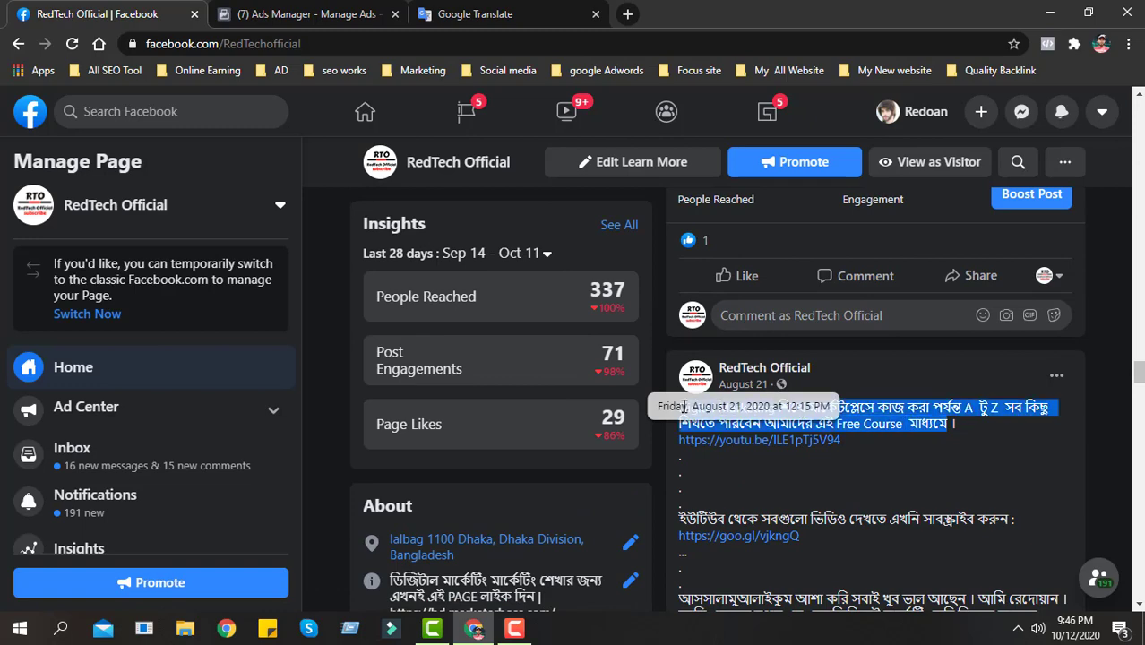
{"action": "left_click", "coordinate": [955, 447]}
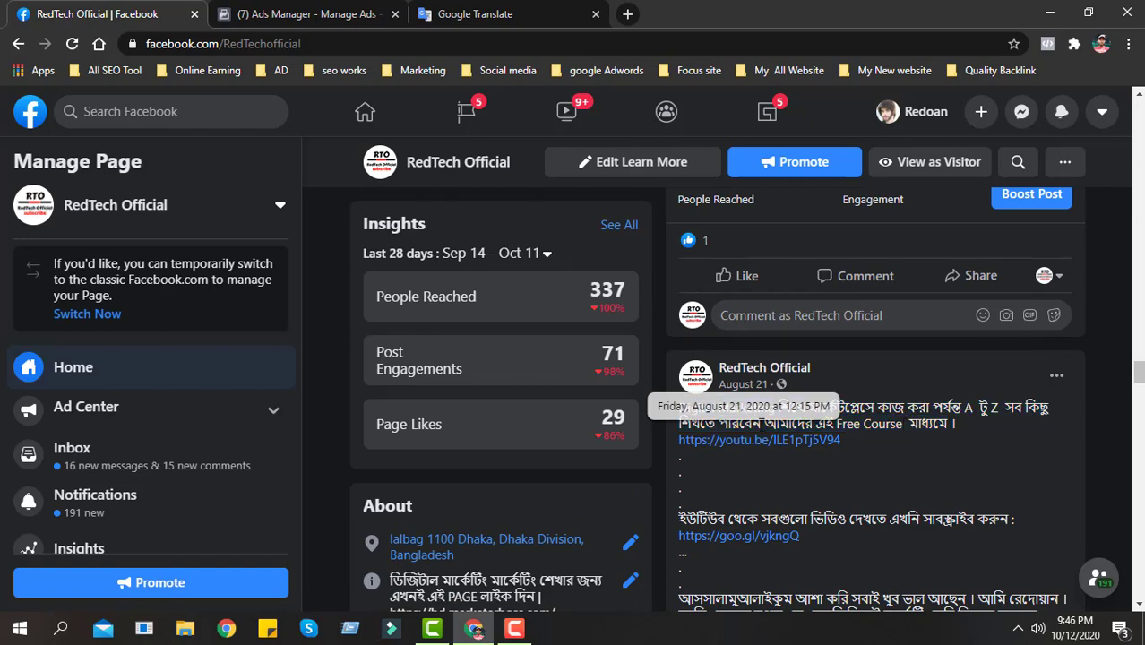
{"action": "scroll", "coordinate": [718, 411], "scroll_direction": "down", "scroll_amount": 1}
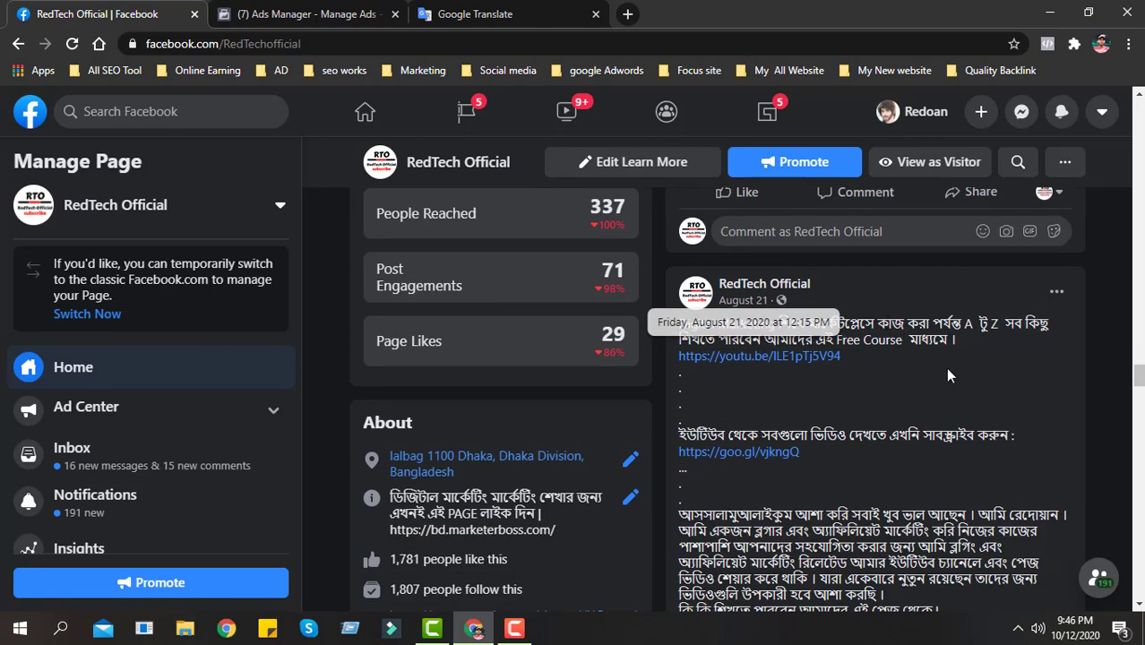
{"action": "double_click", "coordinate": [800, 322]}
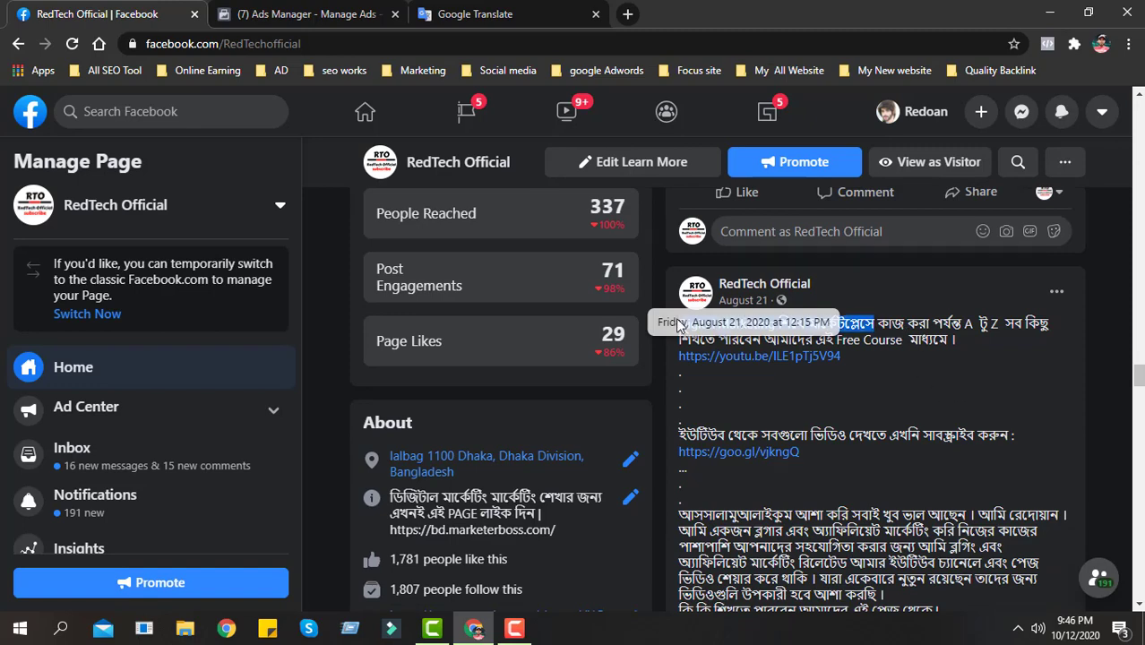
- Return to Ads Manager and complete the campaign name as "Post Engagement | Men | 5$ | 18-35 | RTO"
{"action": "left_click", "coordinate": [305, 13]}
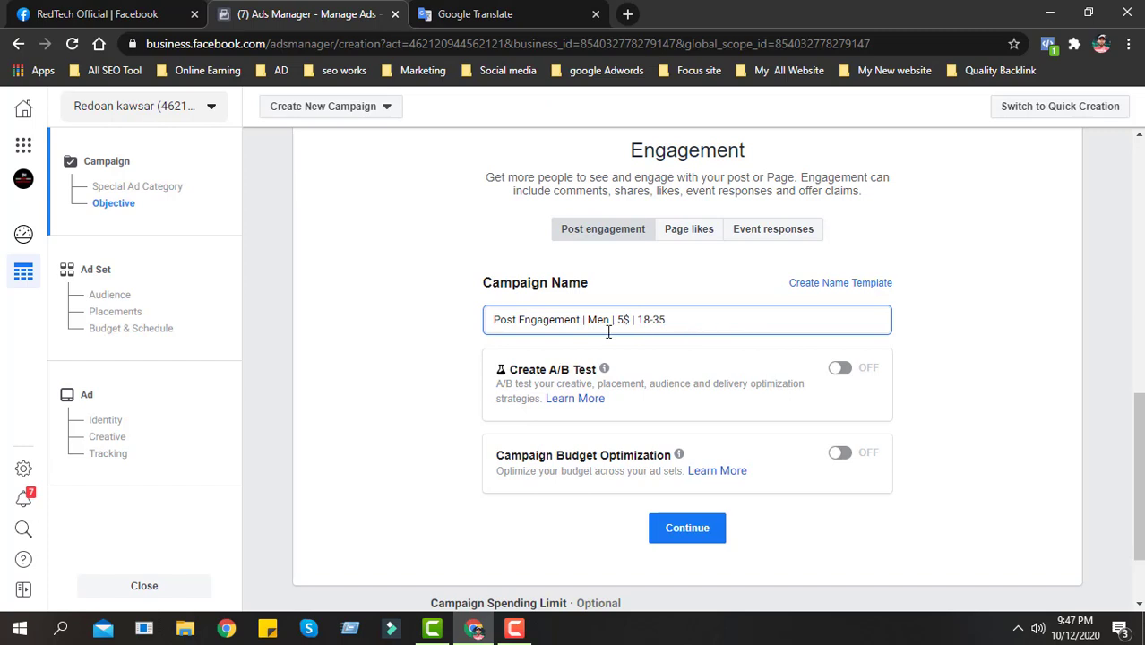
{"action": "left_click_drag", "start_coordinate": [492, 325], "coordinate": [580, 322]}
{"action": "left_click", "coordinate": [688, 317]}
- Copy the full campaign name and continue to the ad set setup
{"action": "left_click_drag", "start_coordinate": [706, 320], "coordinate": [473, 328]}
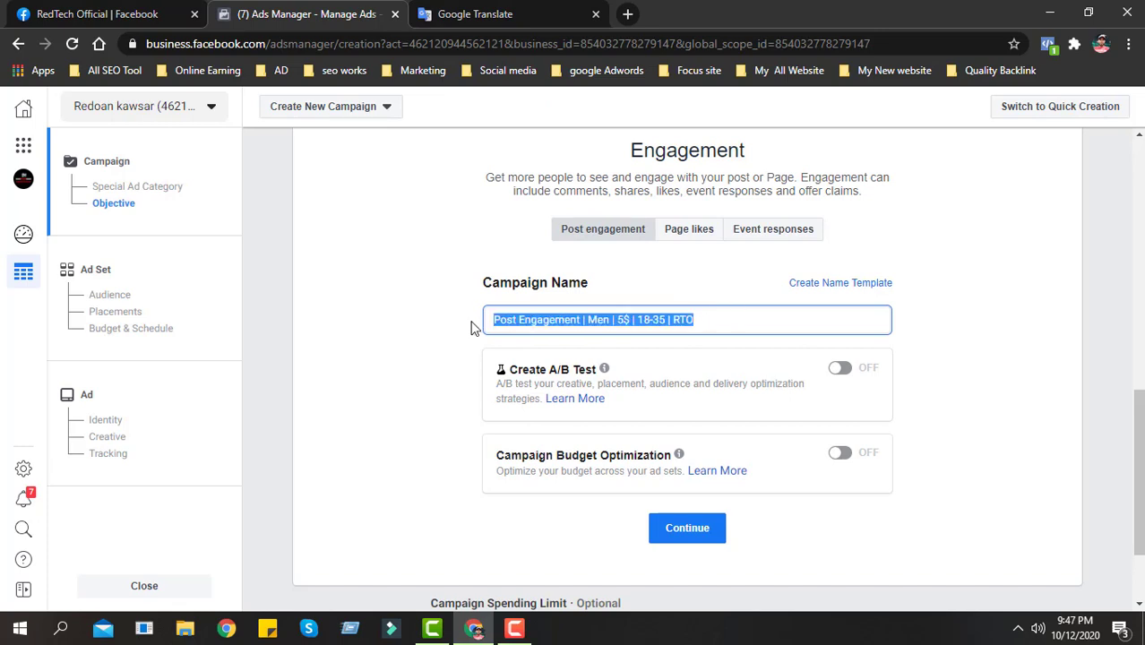
{"action": "right_click", "coordinate": [565, 322]}
{"action": "left_click", "coordinate": [598, 383]}
{"action": "left_click", "coordinate": [425, 356]}
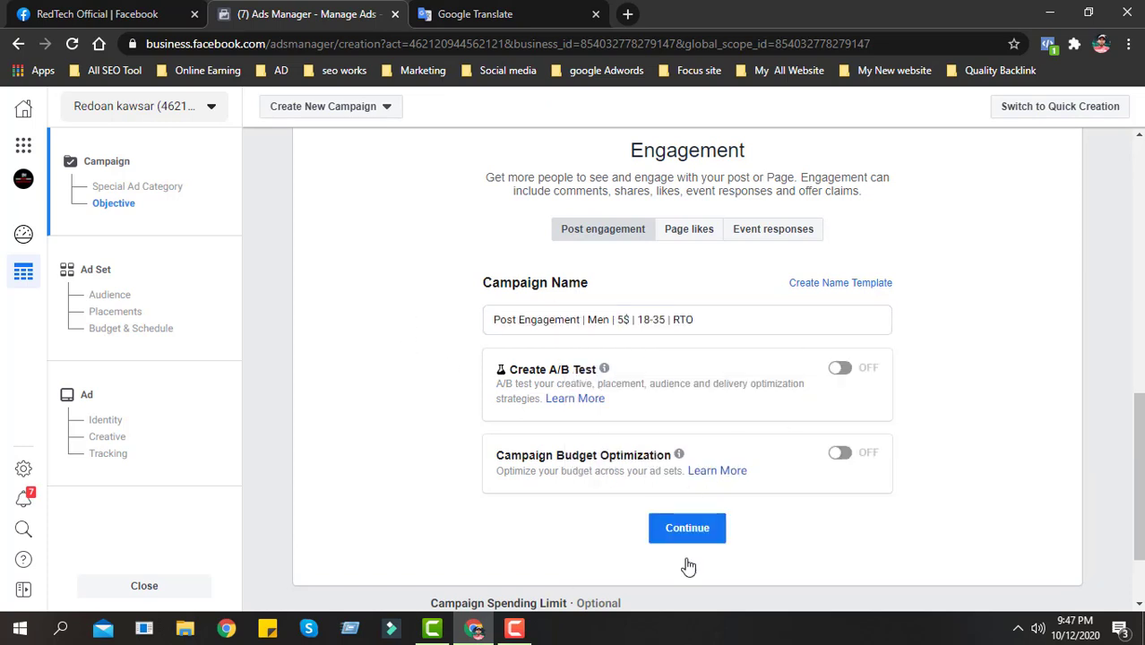
{"action": "scroll", "coordinate": [708, 537], "scroll_direction": "down", "scroll_amount": 2}
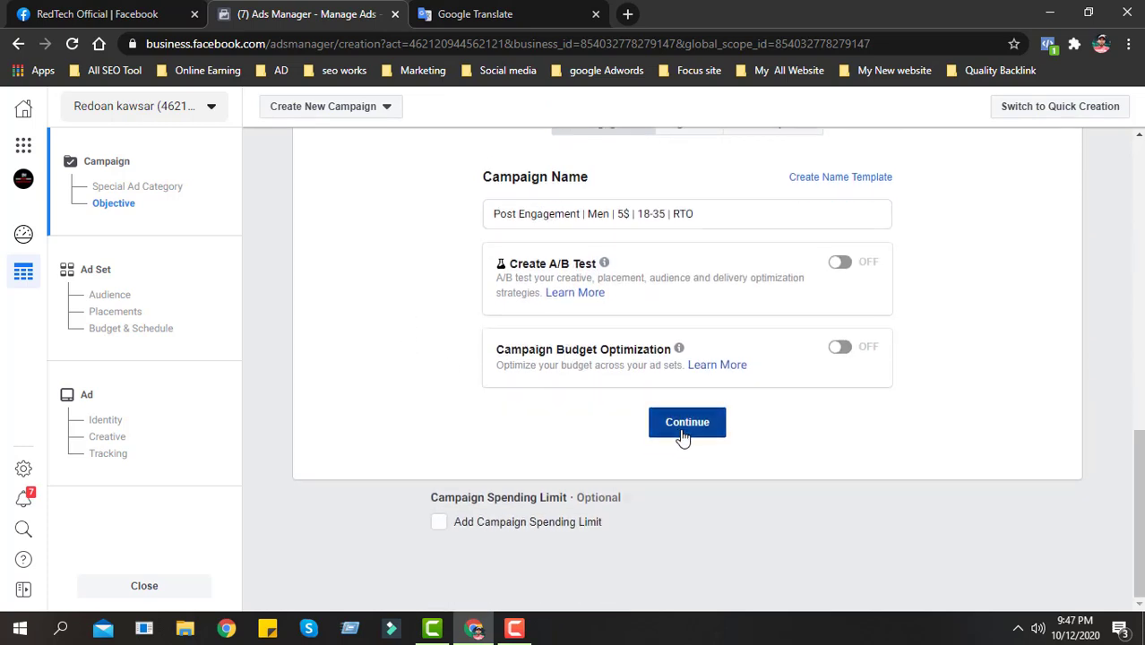
{"action": "left_click", "coordinate": [684, 430]}
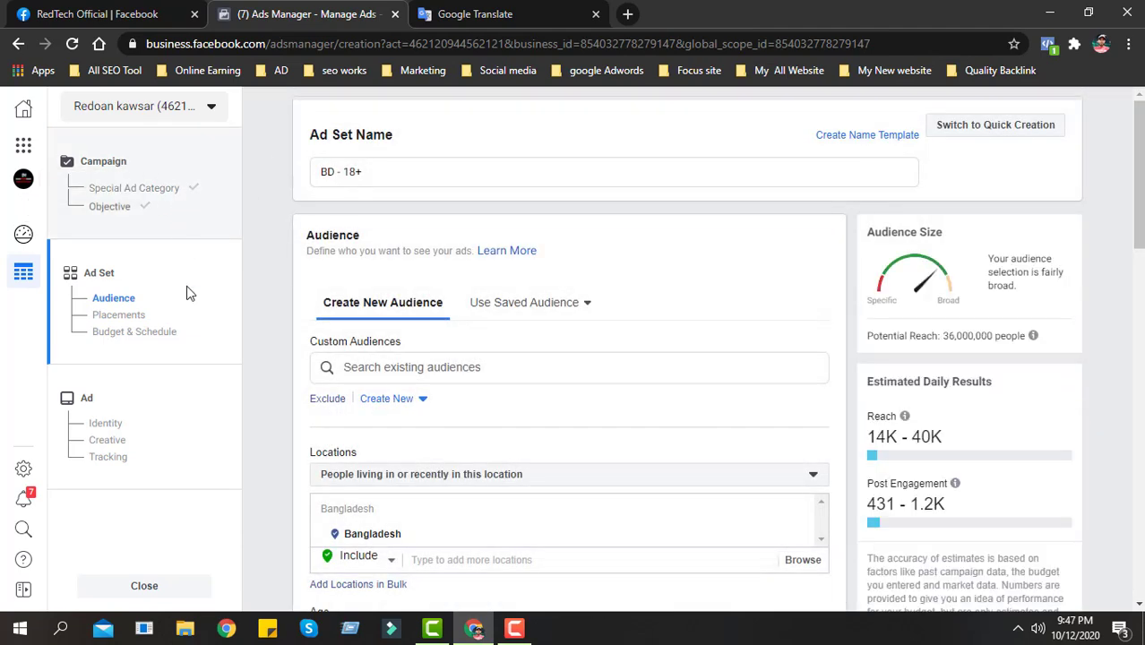
- Replace the ad set name with the copied "Post Engagement | Men | 5$ | 18-35 | RTO" and look through the saved audiences
{"action": "left_click_drag", "start_coordinate": [367, 172], "coordinate": [225, 184]}
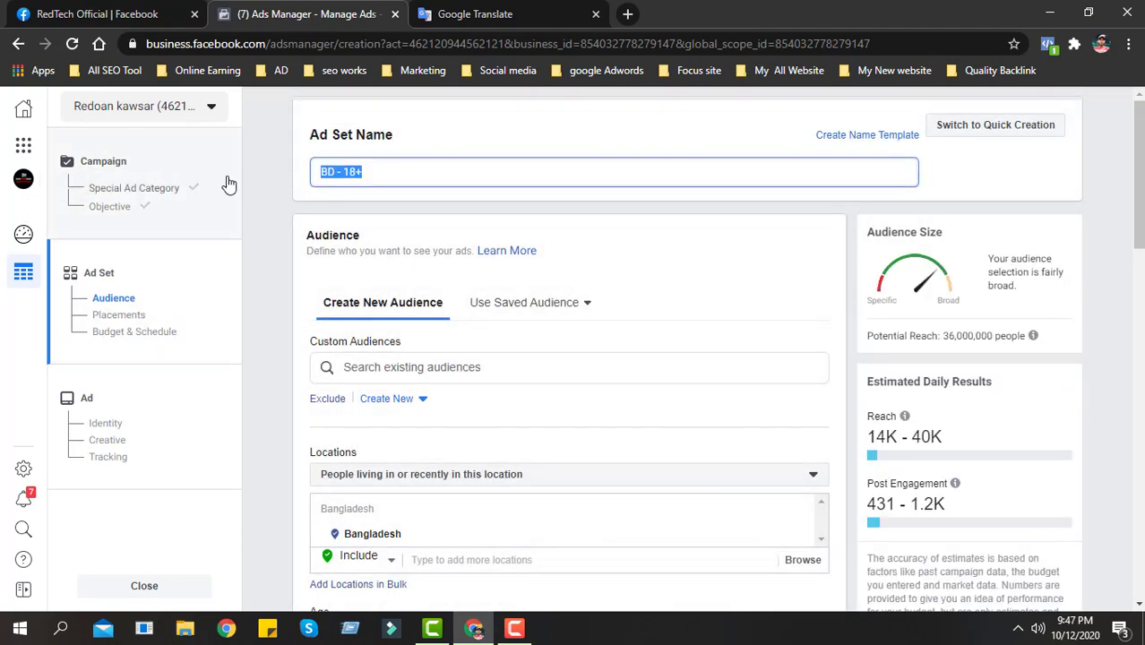
{"action": "key", "text": "ctrl+v"}
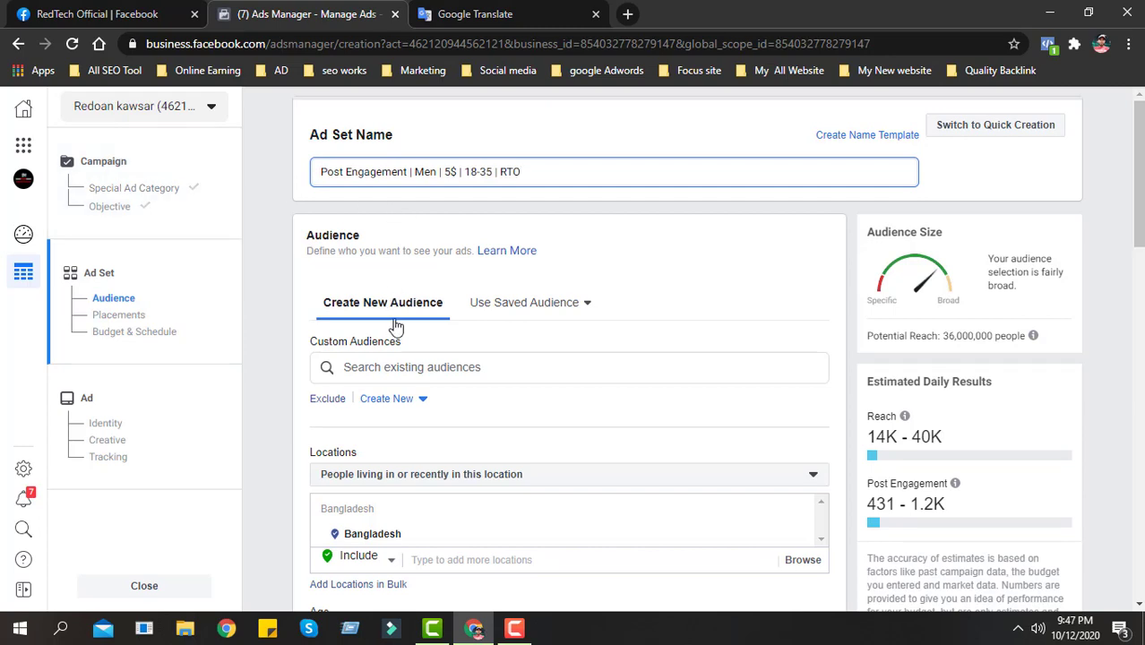
{"action": "left_click", "coordinate": [534, 306]}
{"action": "scroll", "coordinate": [528, 448], "scroll_direction": "down", "scroll_amount": 5}
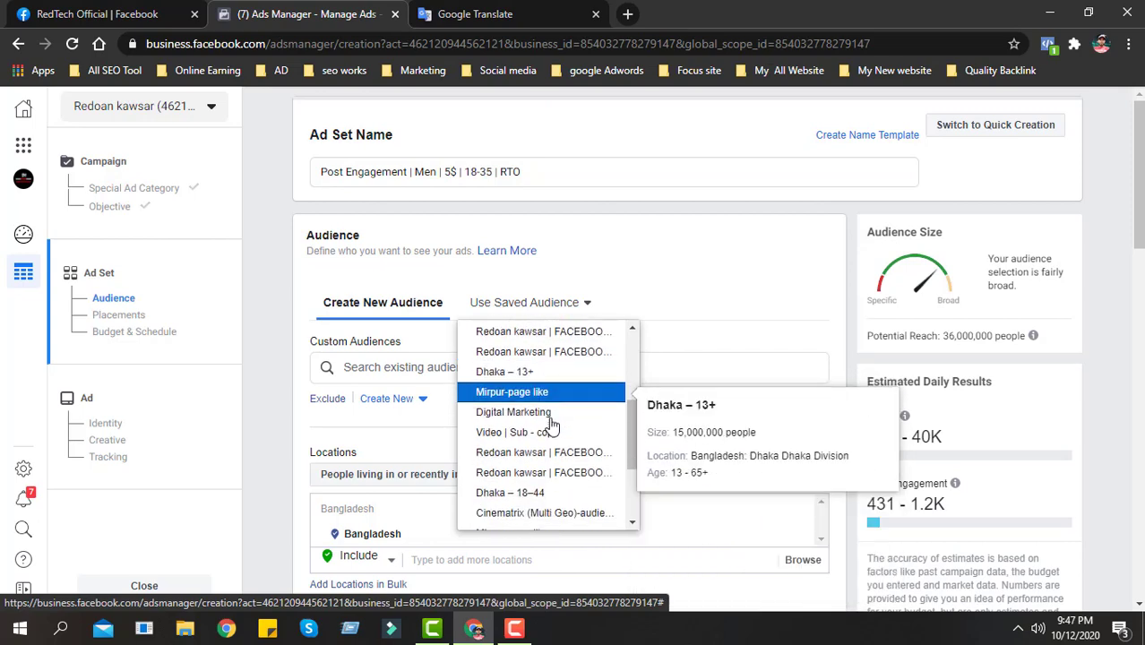
{"action": "left_click", "coordinate": [663, 273]}
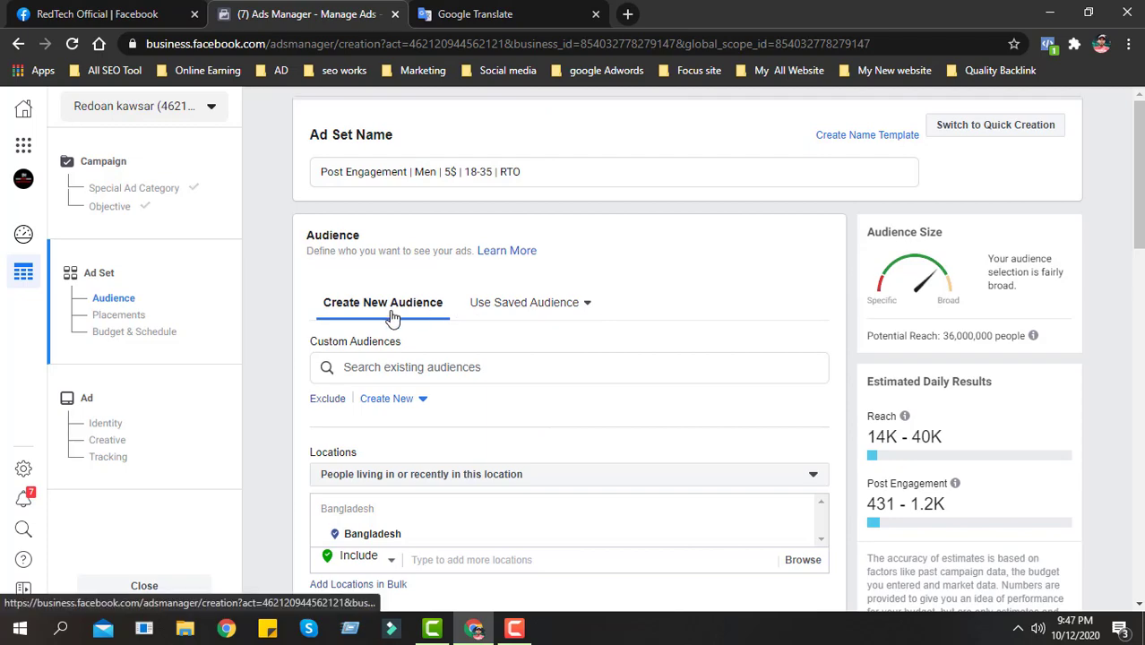
- Set the new audience's location targeting to "People living in this location" and remove Bangladesh from the locations
{"action": "scroll", "coordinate": [392, 318], "scroll_direction": "down", "scroll_amount": 1}
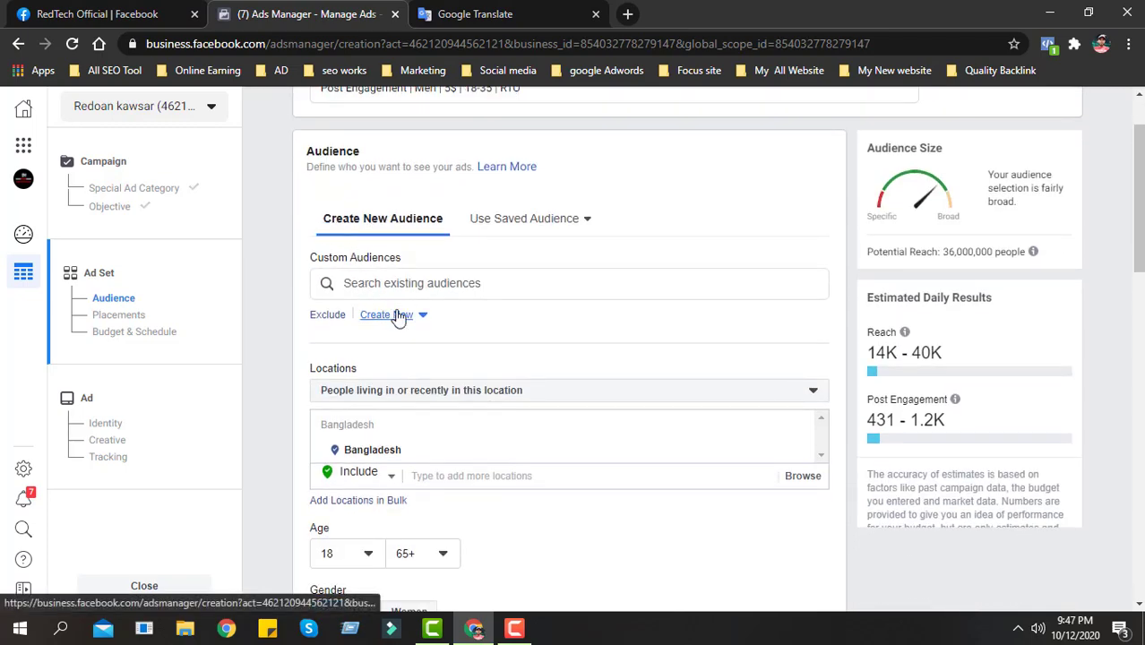
{"action": "left_click", "coordinate": [525, 391]}
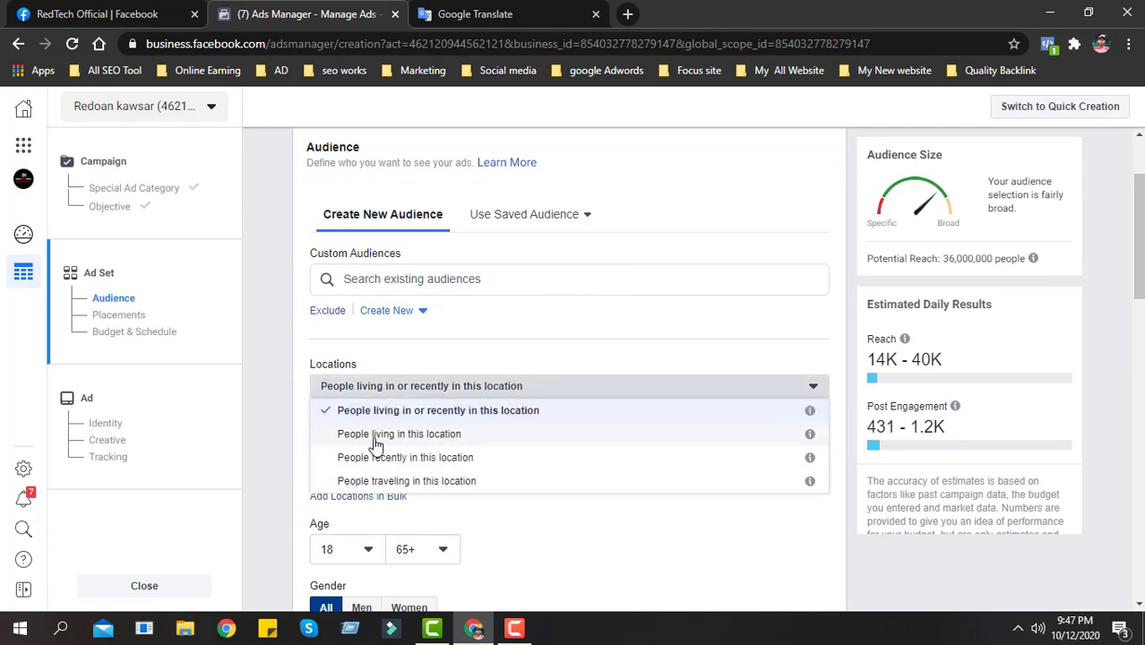
{"action": "left_click", "coordinate": [375, 437]}
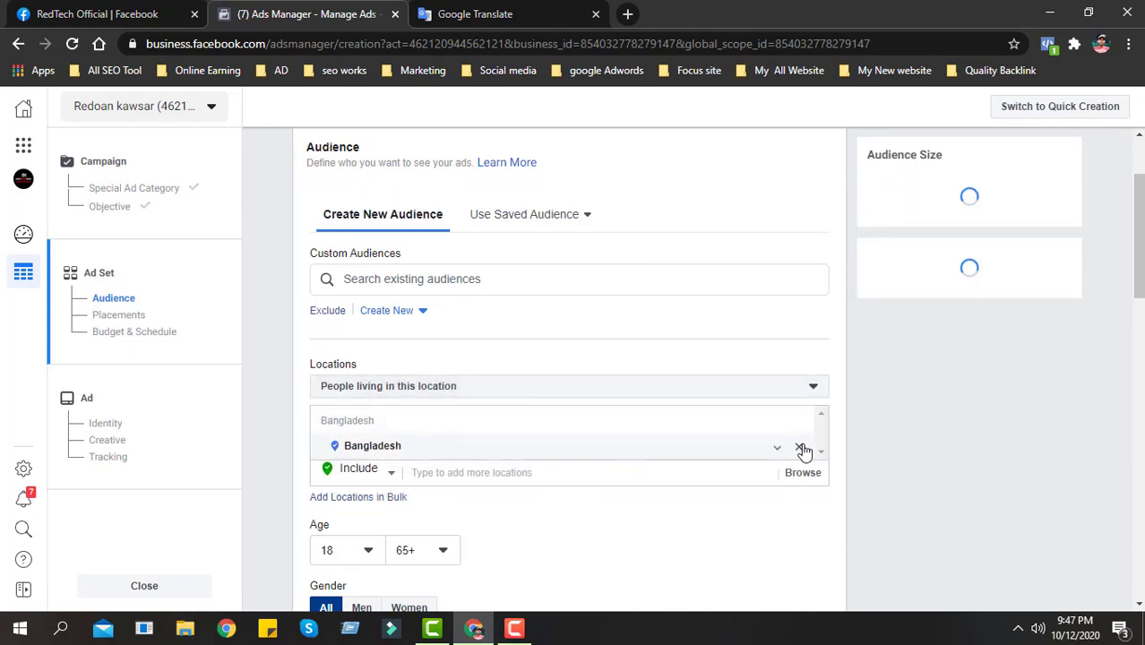
- Add the city "Mirpur, Dhaka, Dhaka Division, Bangladesh" as an included location
{"action": "left_click", "coordinate": [438, 463]}
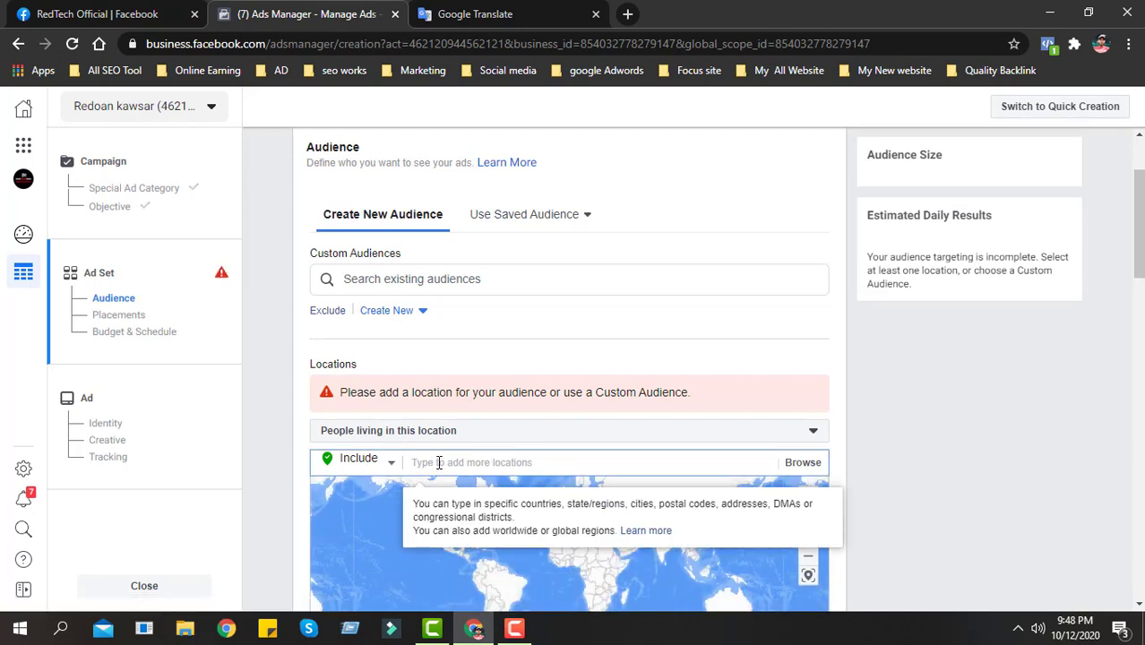
{"action": "type", "text": "Mirpur"}
{"action": "scroll", "coordinate": [550, 524], "scroll_direction": "down", "scroll_amount": 1}
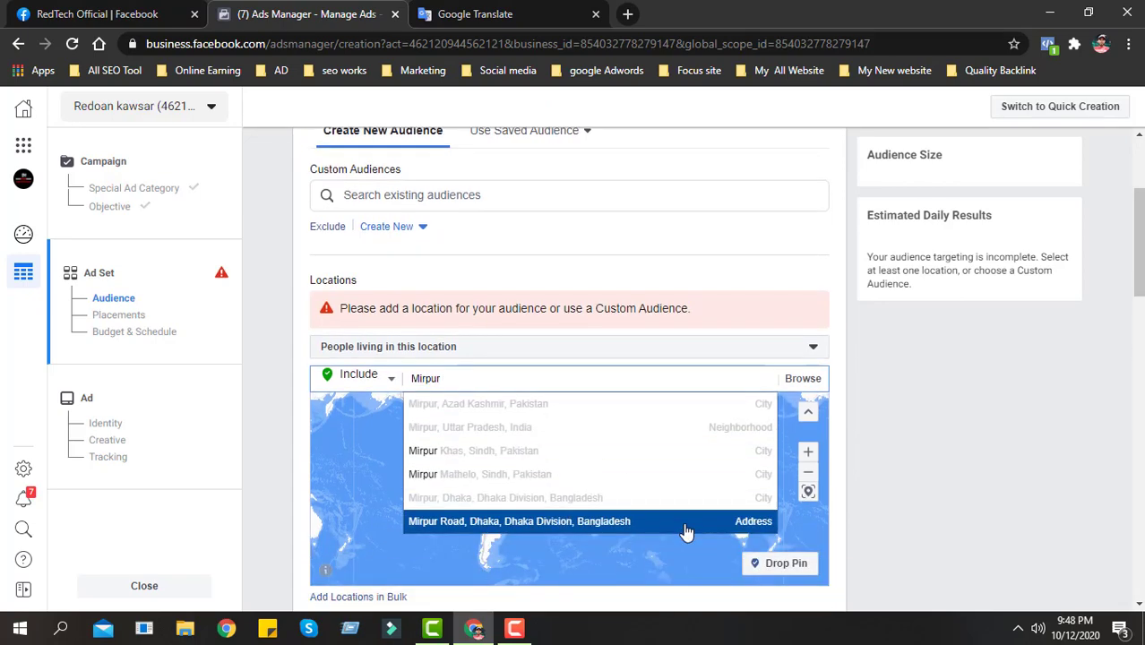
{"action": "left_click", "coordinate": [535, 502]}
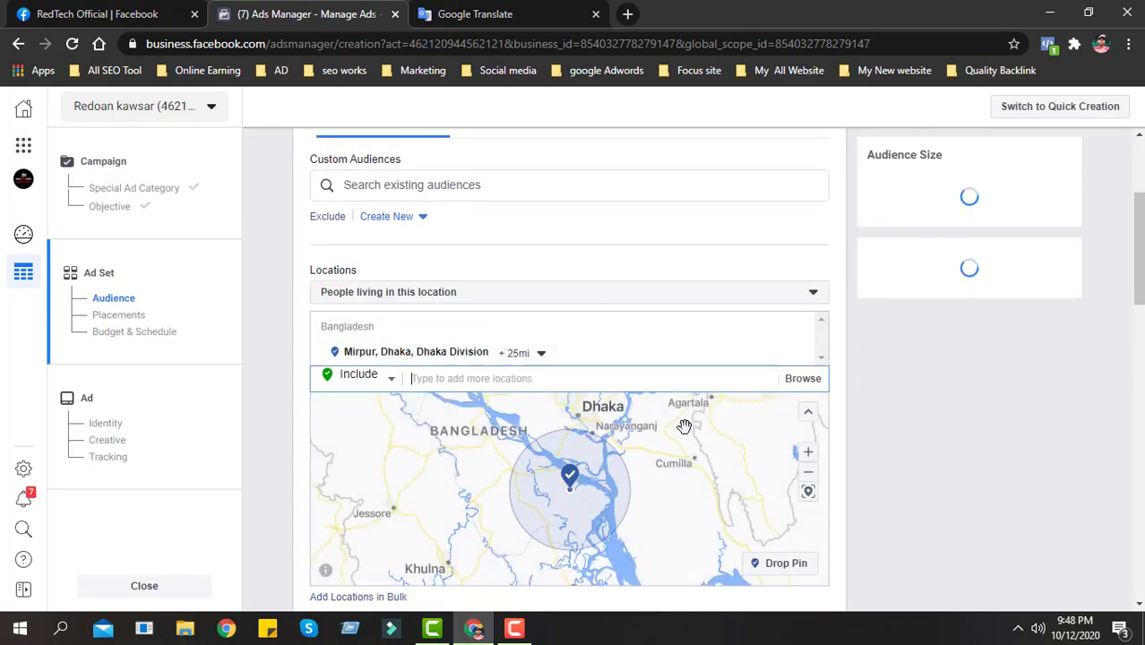
- Add "Gulshan Avenue, Dhaka, Dhaka Division, Bangladesh" and the city "Savar, Dhaka Division, Bangladesh" as further included locations
{"action": "scroll", "coordinate": [562, 503], "scroll_direction": "down", "scroll_amount": 2}
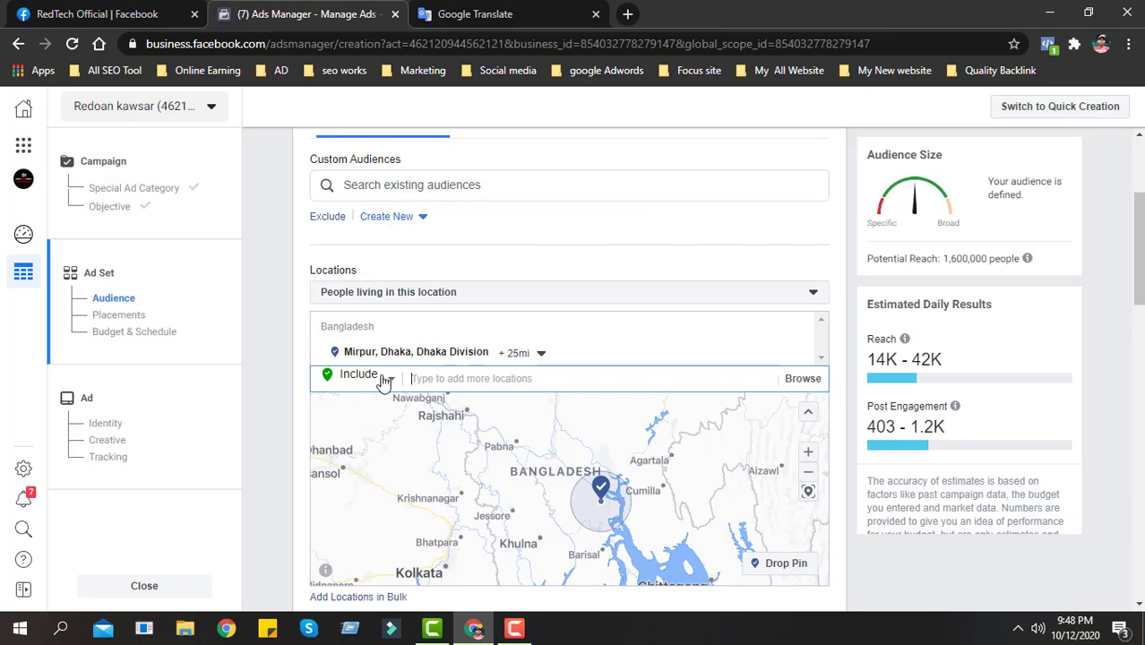
{"action": "scroll", "coordinate": [663, 462], "scroll_direction": "down", "scroll_amount": 2}
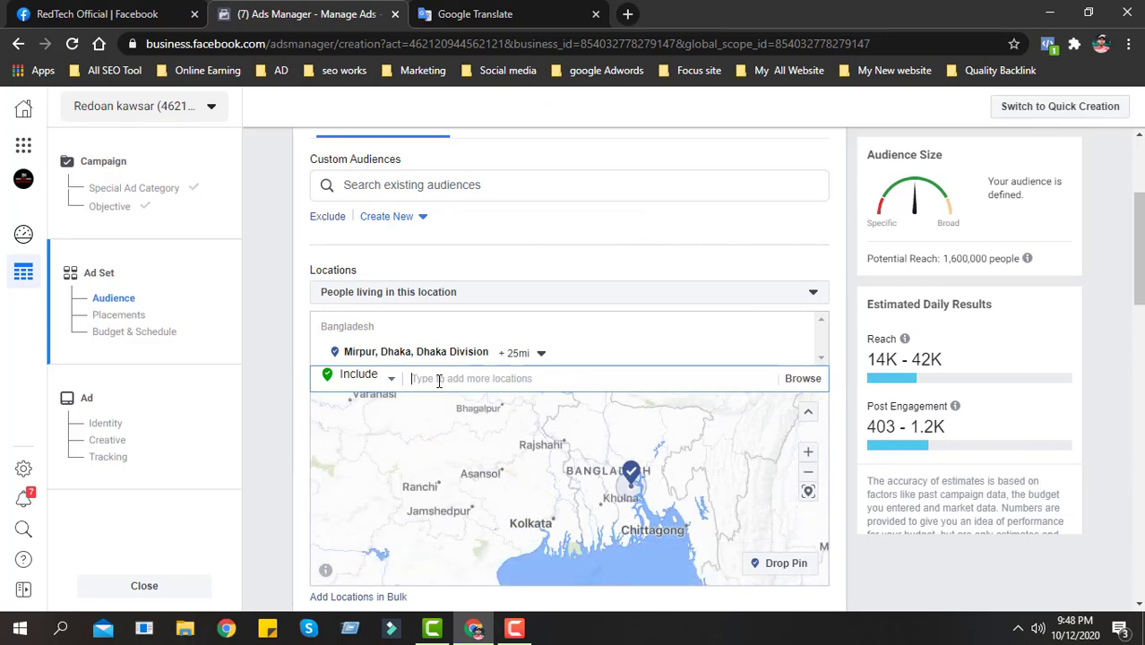
{"action": "type", "text": "Gulsha"}
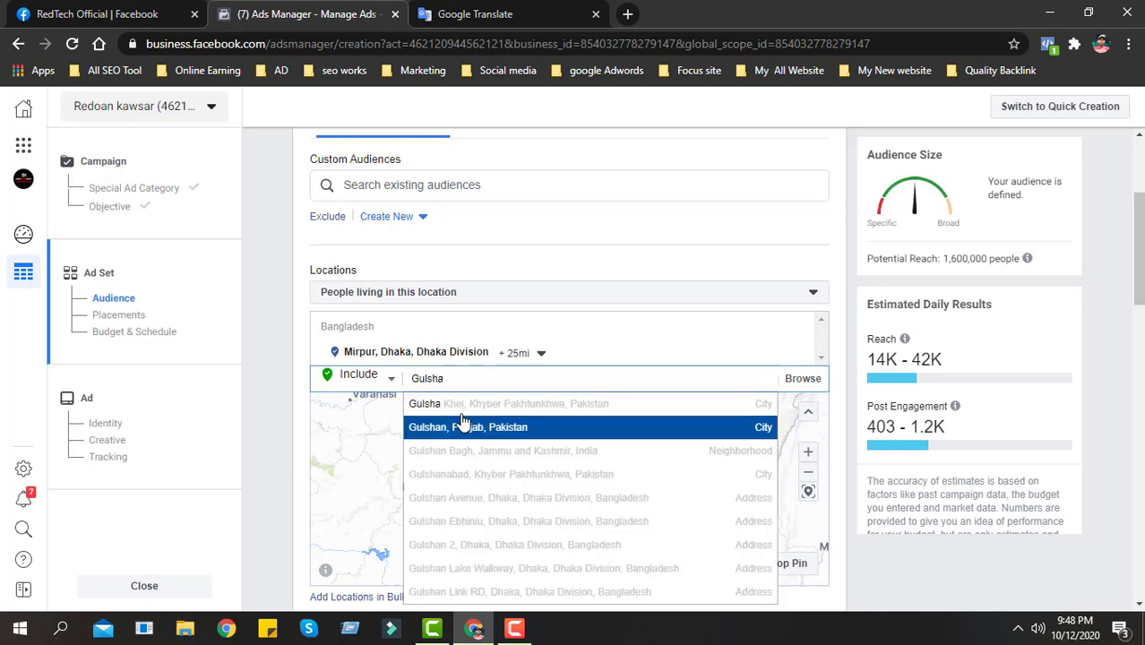
{"action": "double_click", "coordinate": [436, 383]}
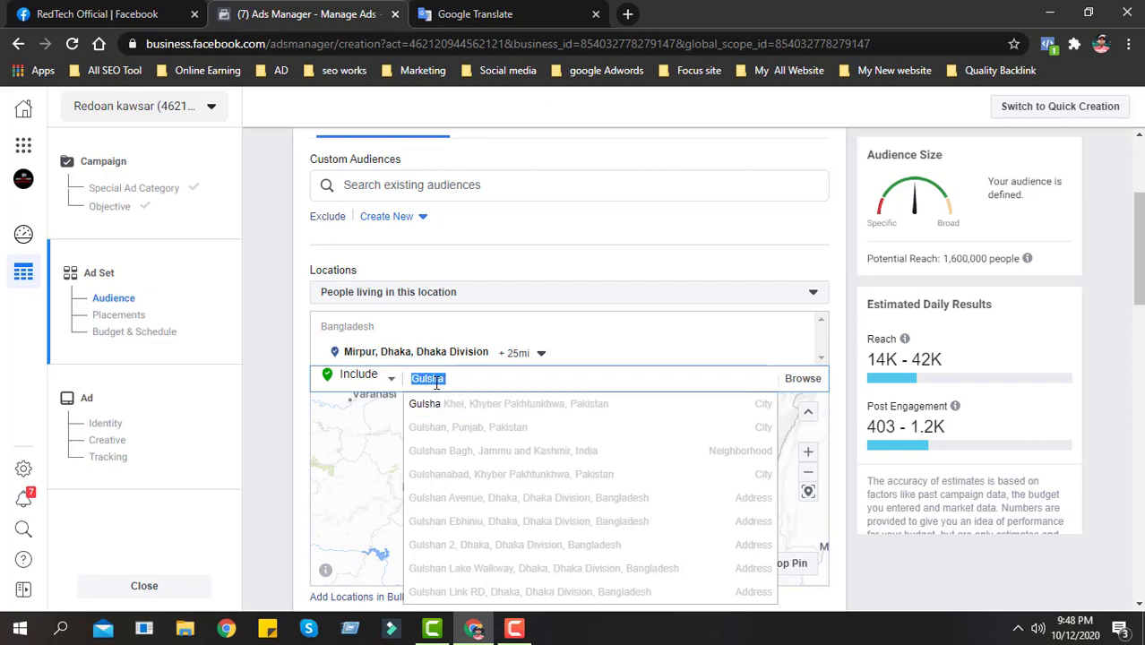
{"action": "left_click", "coordinate": [449, 379]}
{"action": "double_click", "coordinate": [445, 377]}
{"action": "left_click", "coordinate": [445, 378]}
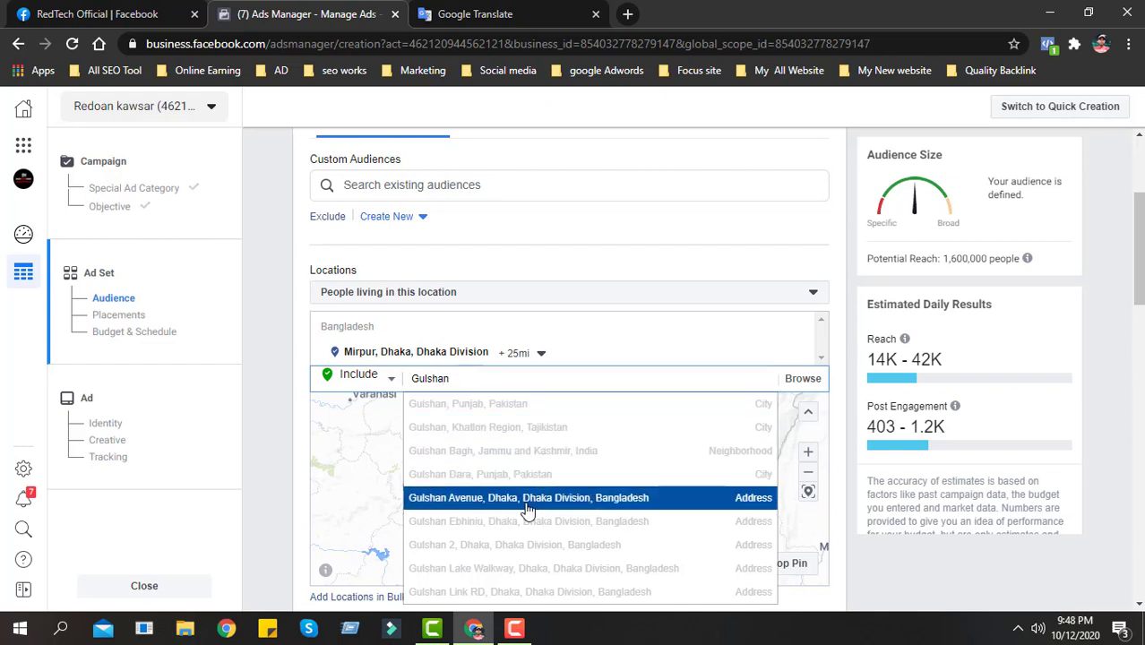
{"action": "left_click", "coordinate": [563, 501]}
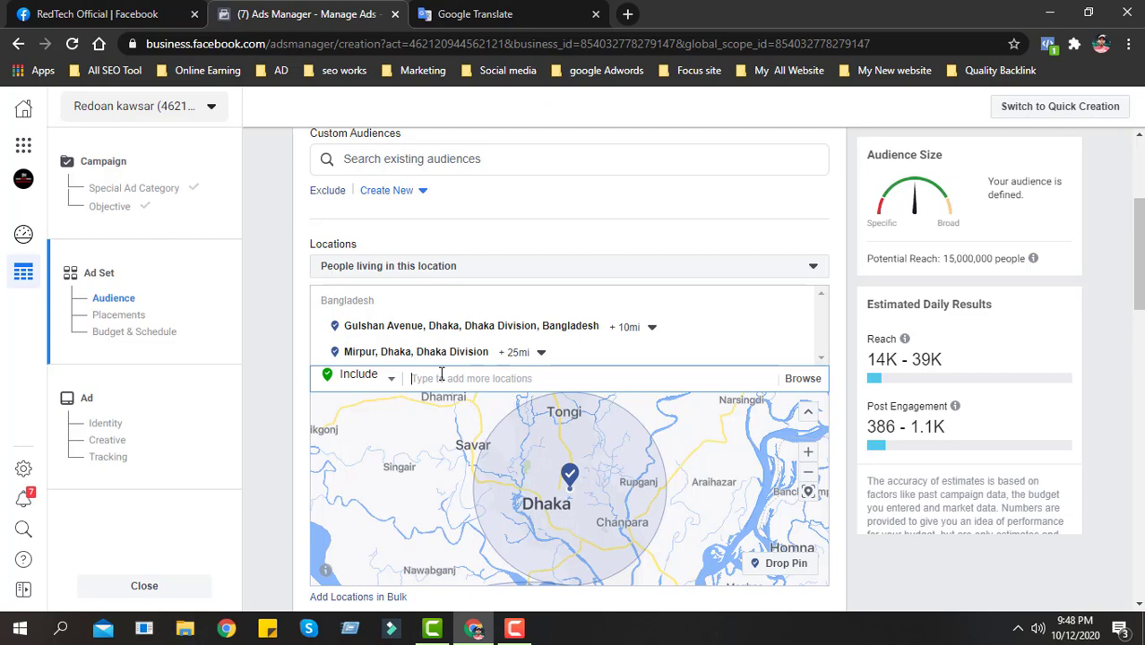
{"action": "type", "text": "Savar"}
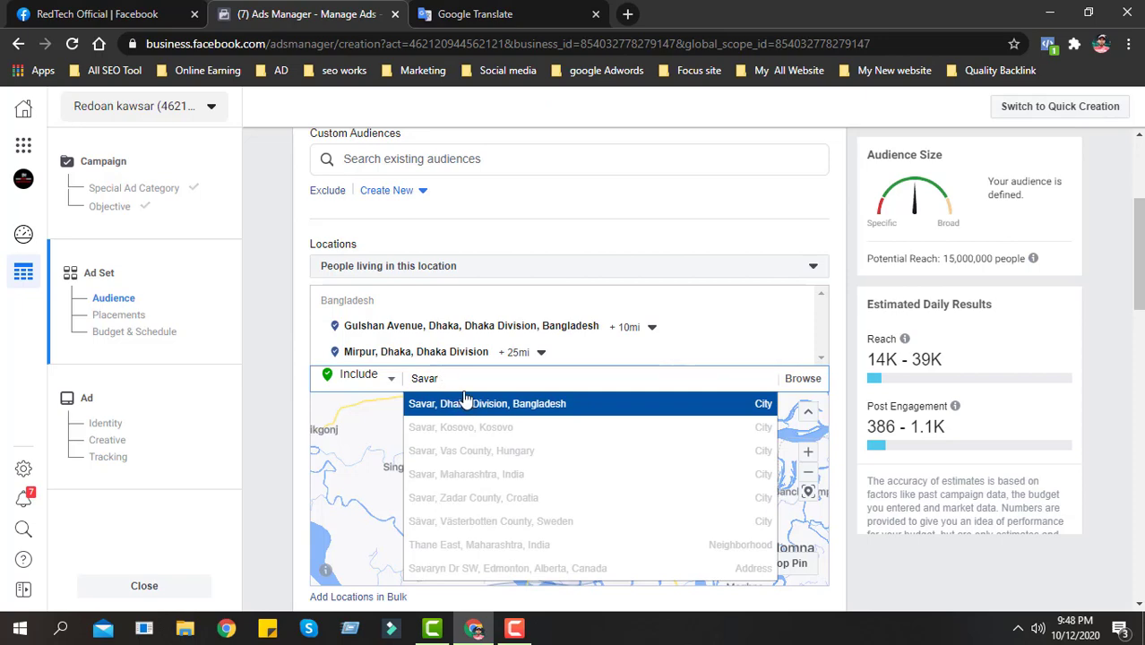
{"action": "left_click", "coordinate": [459, 404]}
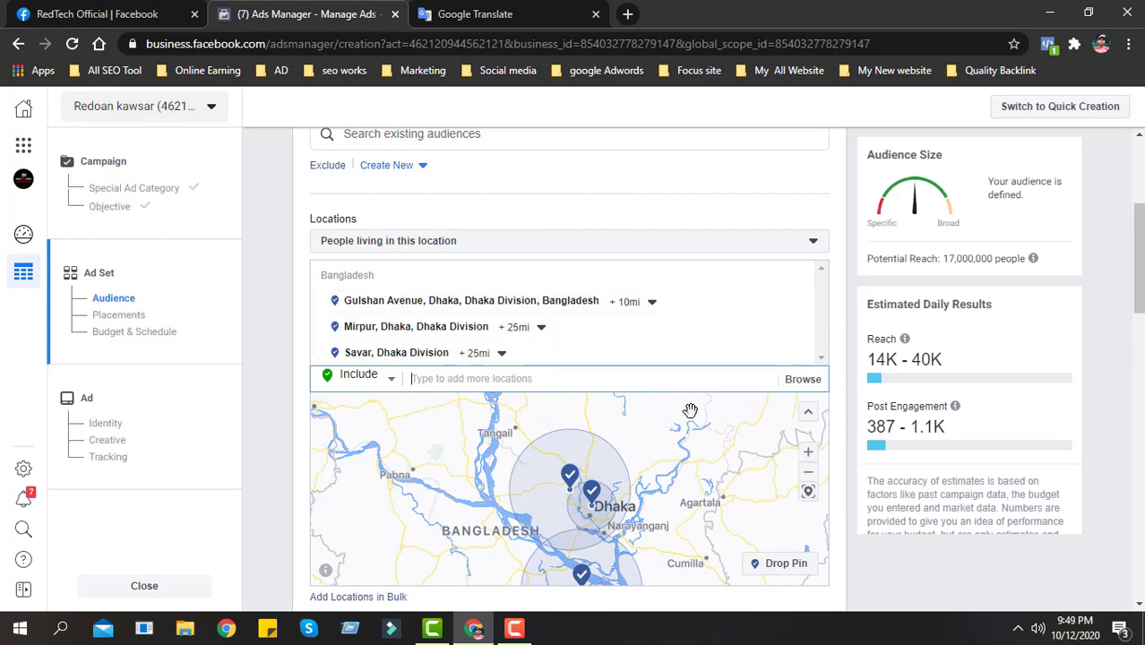
- Reduce the location radii to 1 mi for Gulshan Avenue and 10 mi each for Mirpur and Savar
{"action": "left_click", "coordinate": [633, 304]}
{"action": "left_click", "coordinate": [531, 327]}
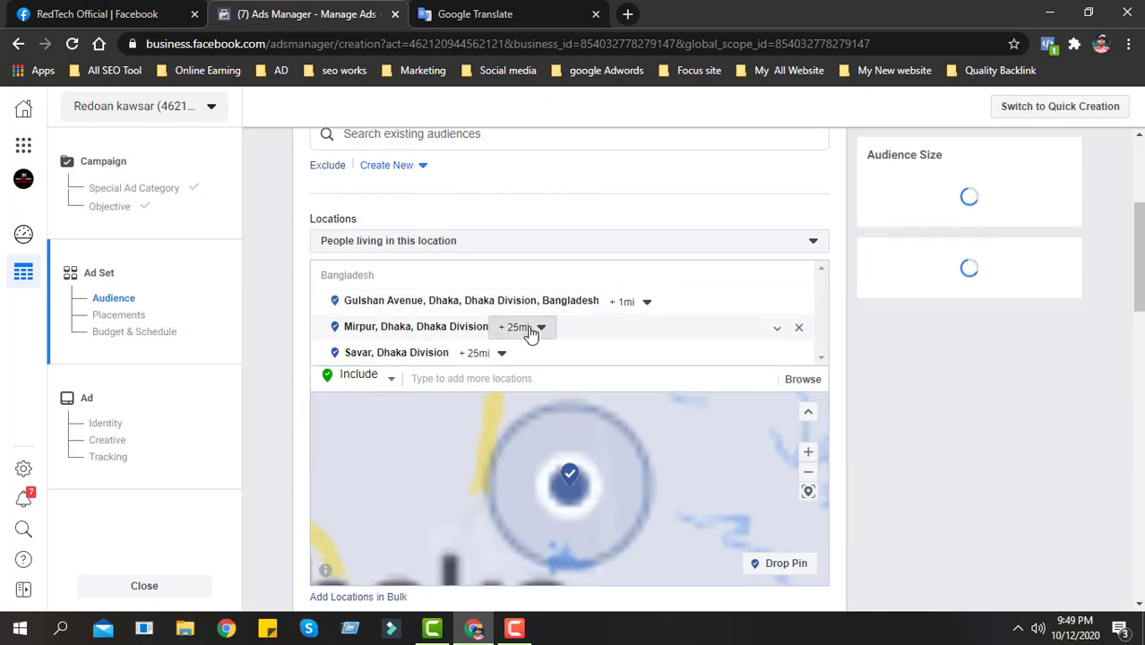
{"action": "left_click_drag", "start_coordinate": [540, 436], "coordinate": [524, 431]}
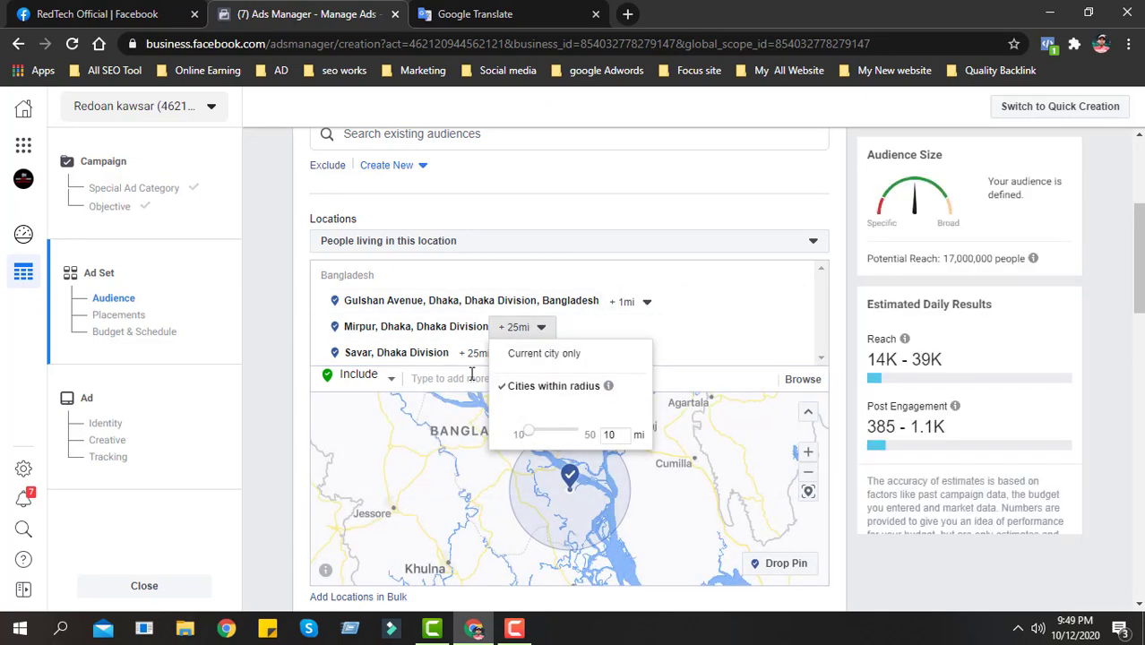
{"action": "left_click", "coordinate": [477, 353]}
{"action": "left_click_drag", "start_coordinate": [497, 464], "coordinate": [481, 462]}
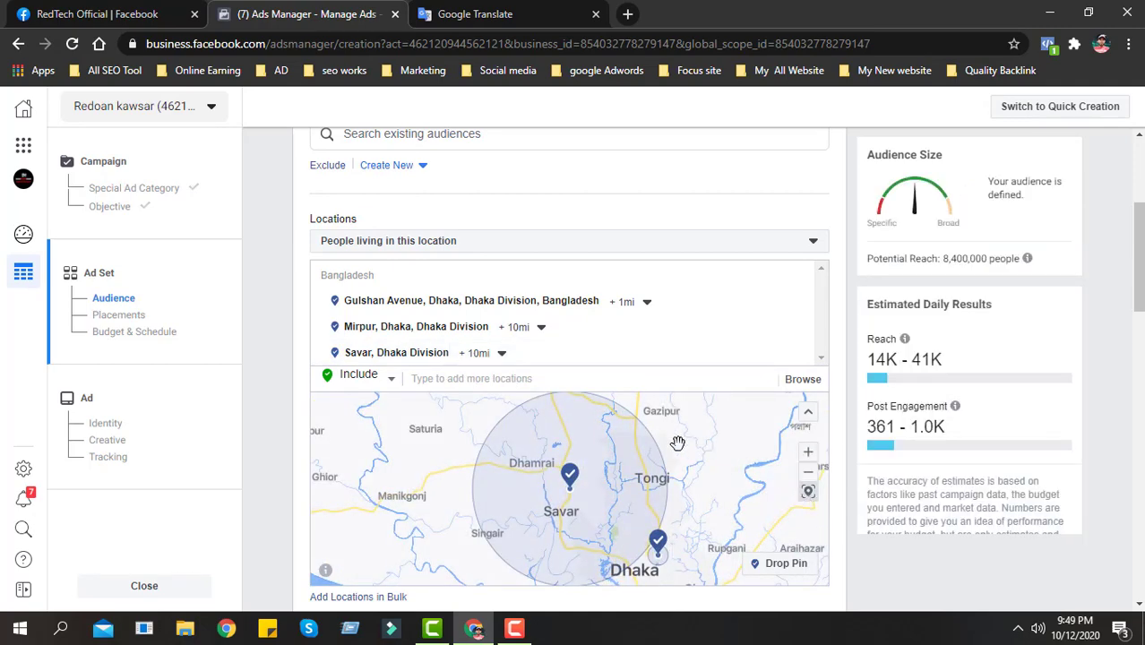
- Drop an included location pin on Narayanganj, southeast of Dhaka, and set its radius to 1 mi
{"action": "left_click", "coordinate": [807, 495]}
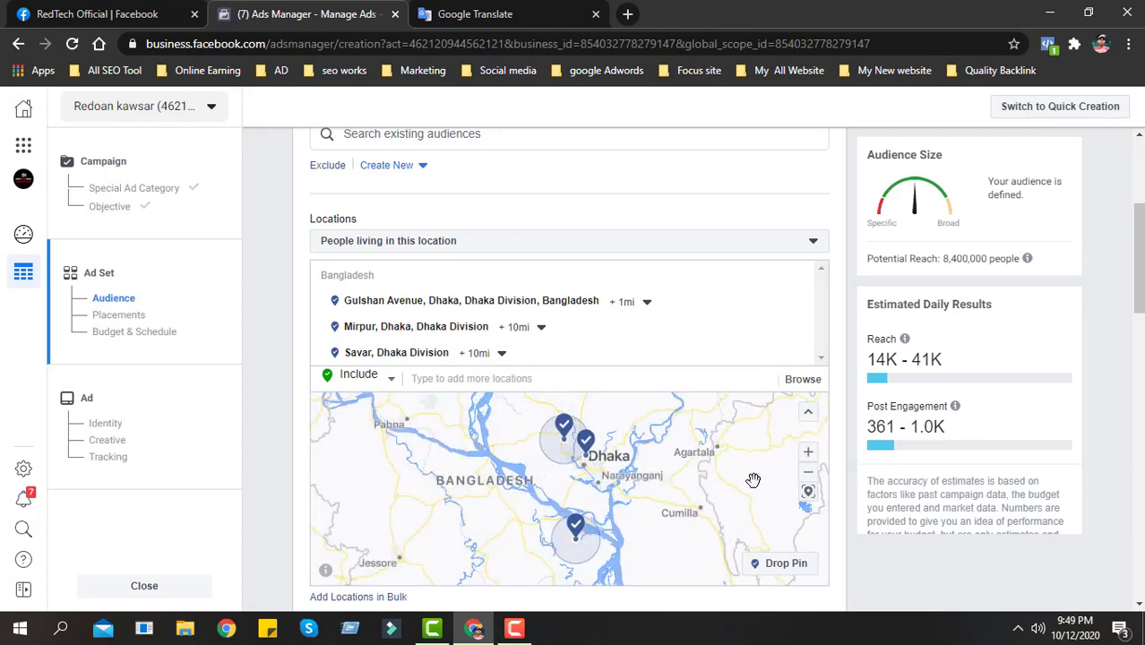
{"action": "left_click", "coordinate": [792, 574]}
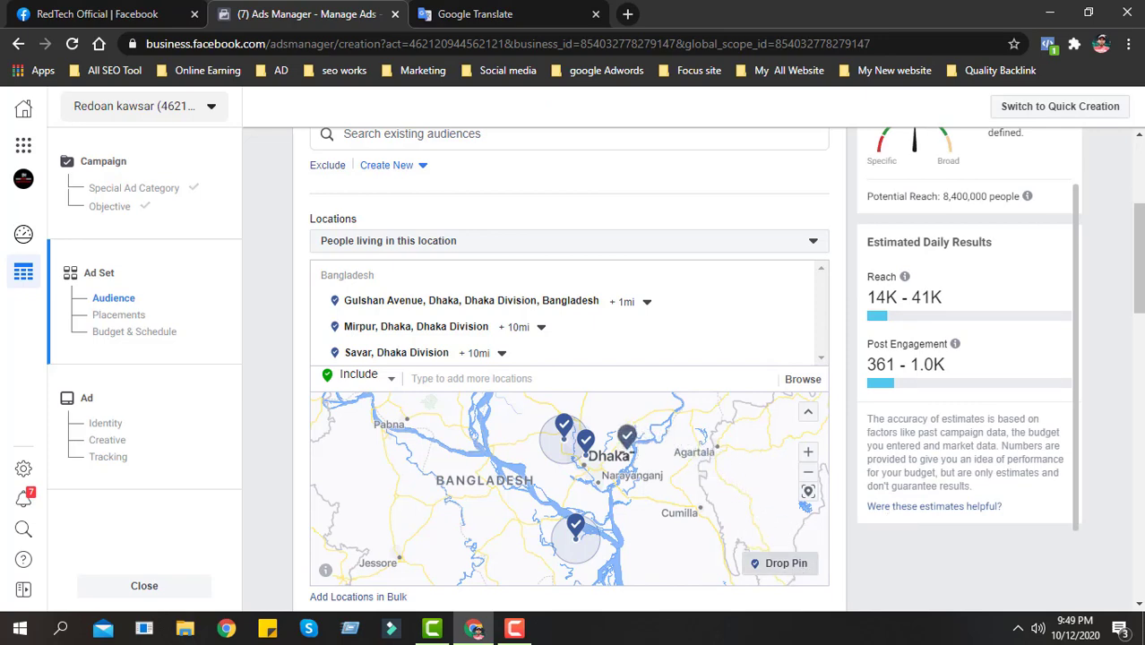
{"action": "scroll", "coordinate": [573, 448], "scroll_direction": "up", "scroll_amount": 3}
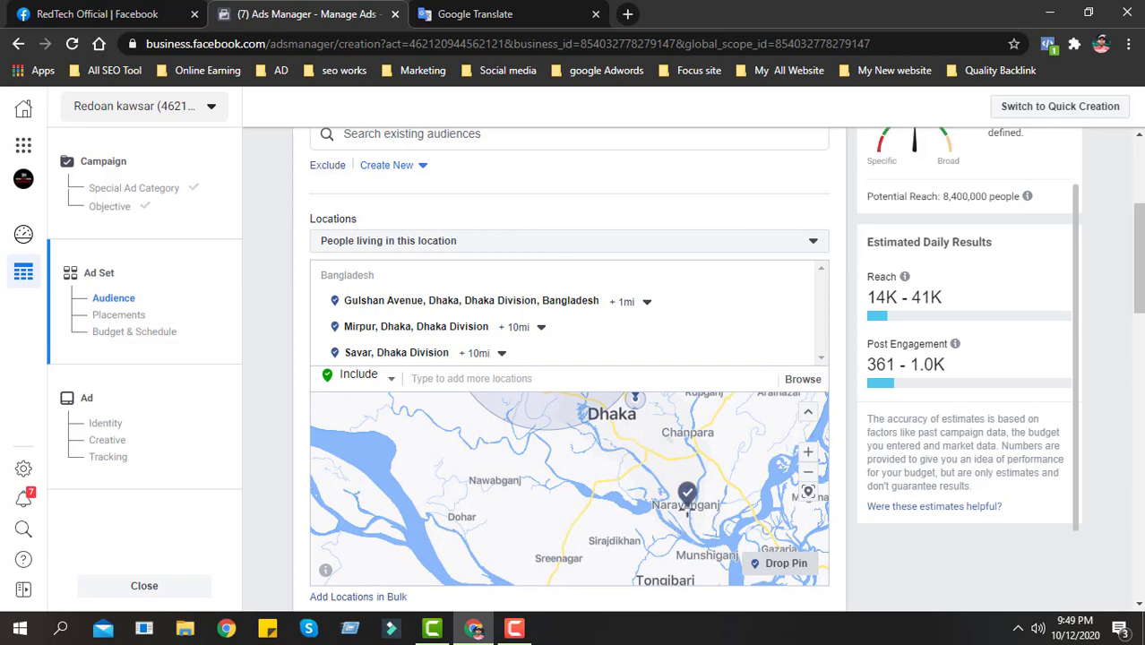
{"action": "left_click", "coordinate": [687, 500]}
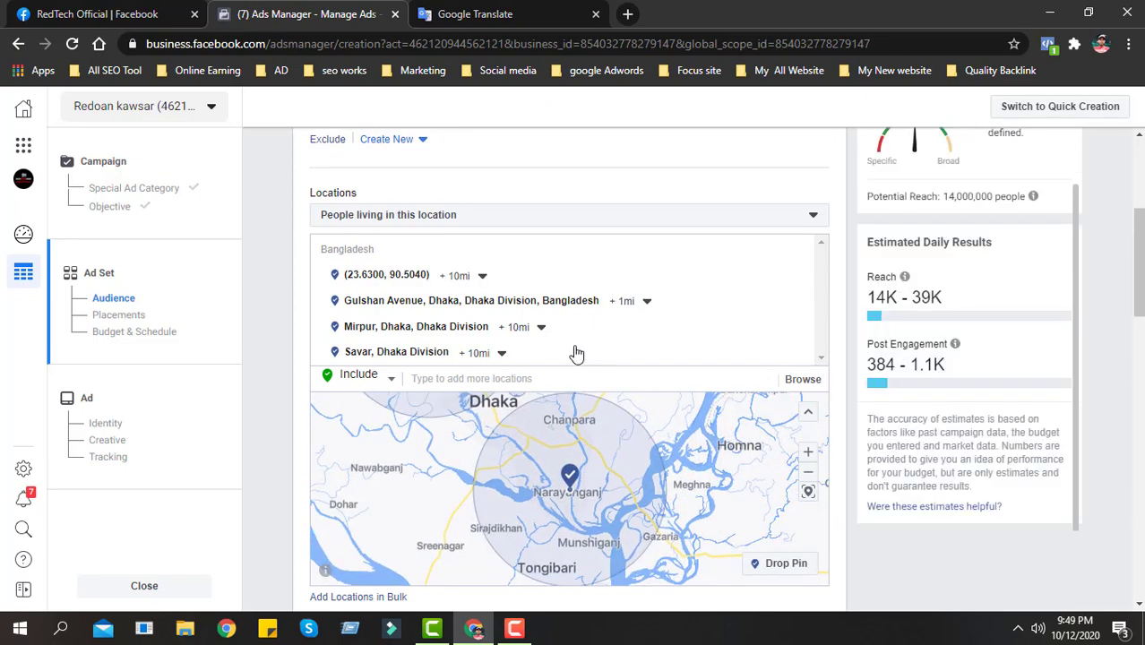
{"action": "left_click", "coordinate": [472, 279]}
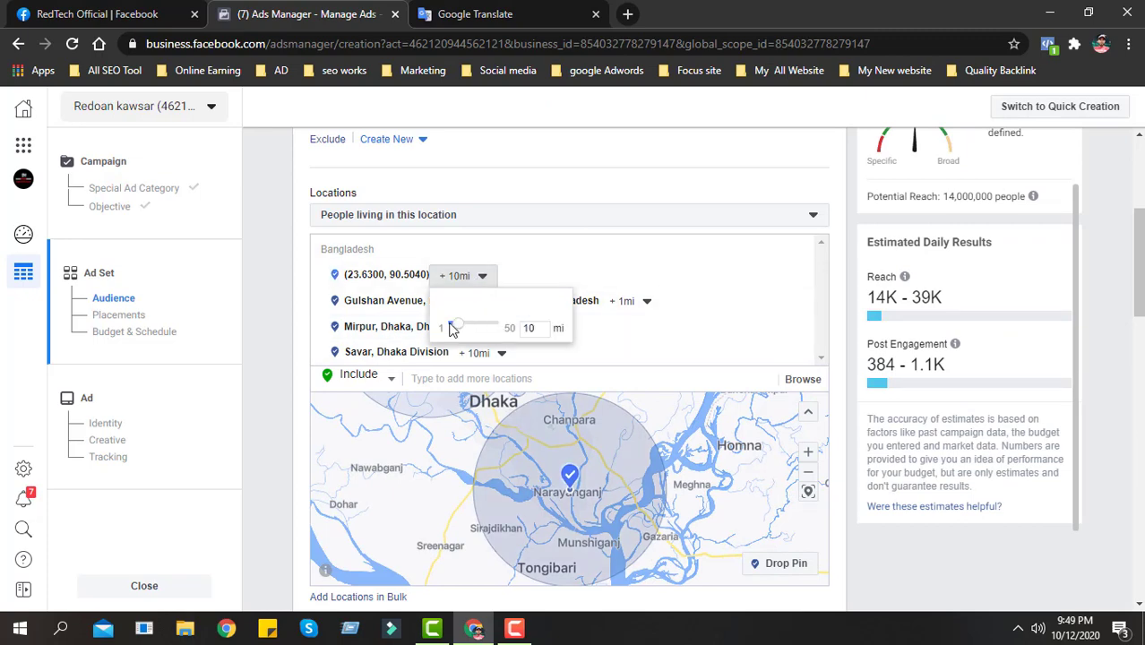
{"action": "left_click_drag", "start_coordinate": [455, 329], "coordinate": [441, 329]}
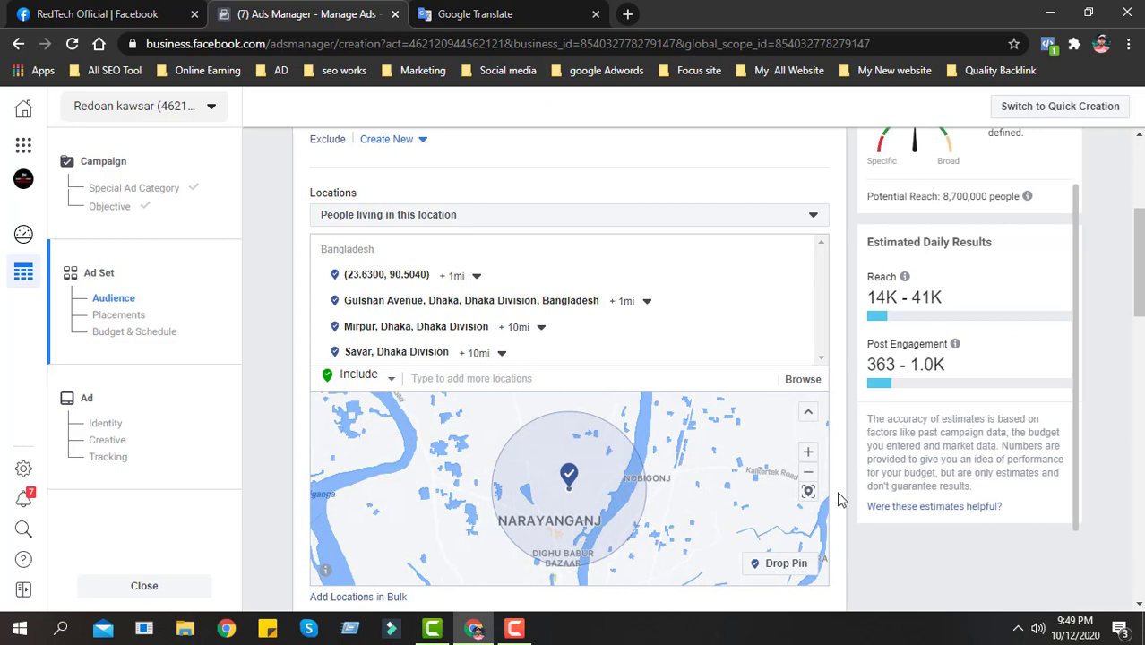
- Switch the location mode to Exclude and drop an exclusion pin near Nobigonj, just east of the included Narayanganj pin
{"action": "scroll", "coordinate": [823, 502], "scroll_direction": "down", "scroll_amount": 1}
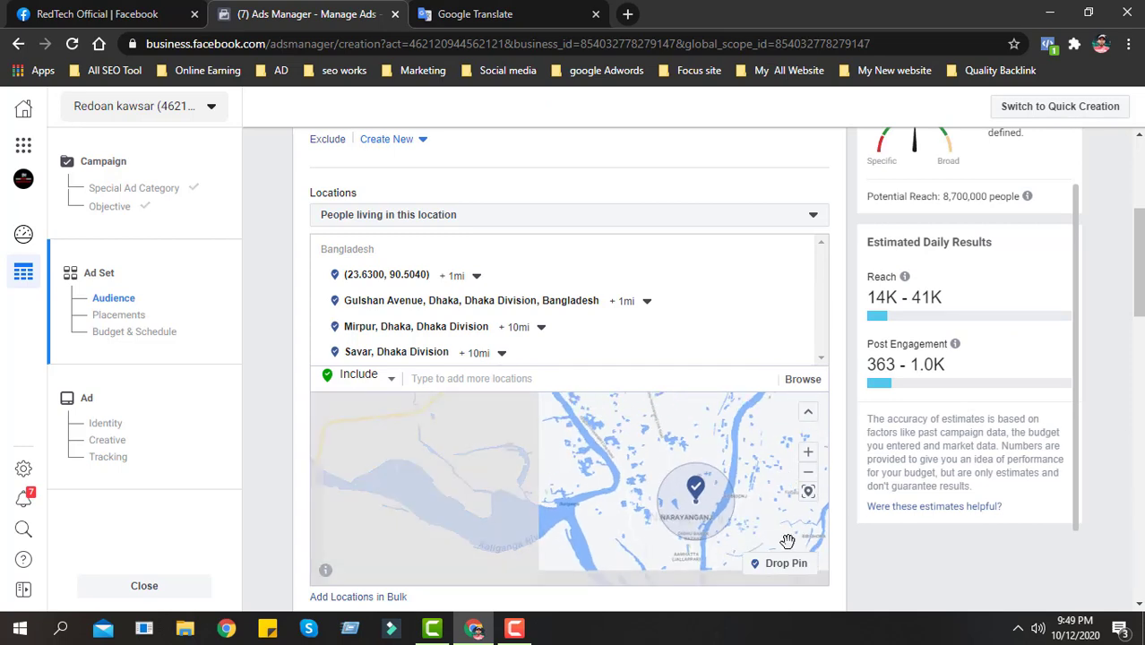
{"action": "left_click", "coordinate": [371, 379]}
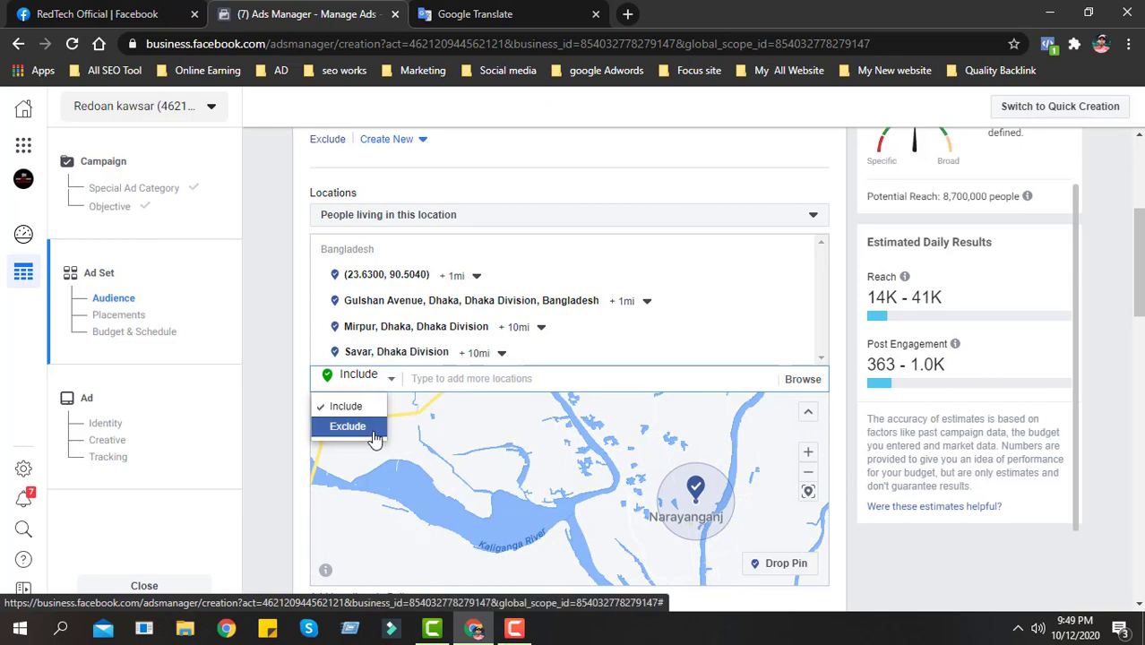
{"action": "left_click", "coordinate": [344, 426]}
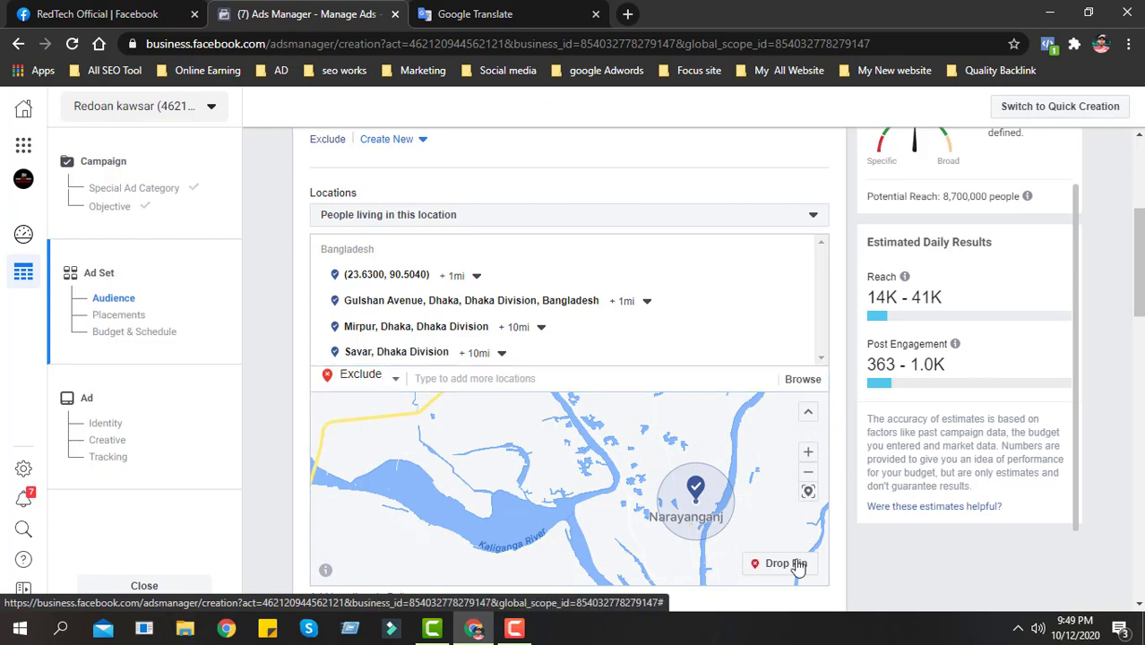
{"action": "scroll", "coordinate": [690, 493], "scroll_direction": "up", "scroll_amount": 3}
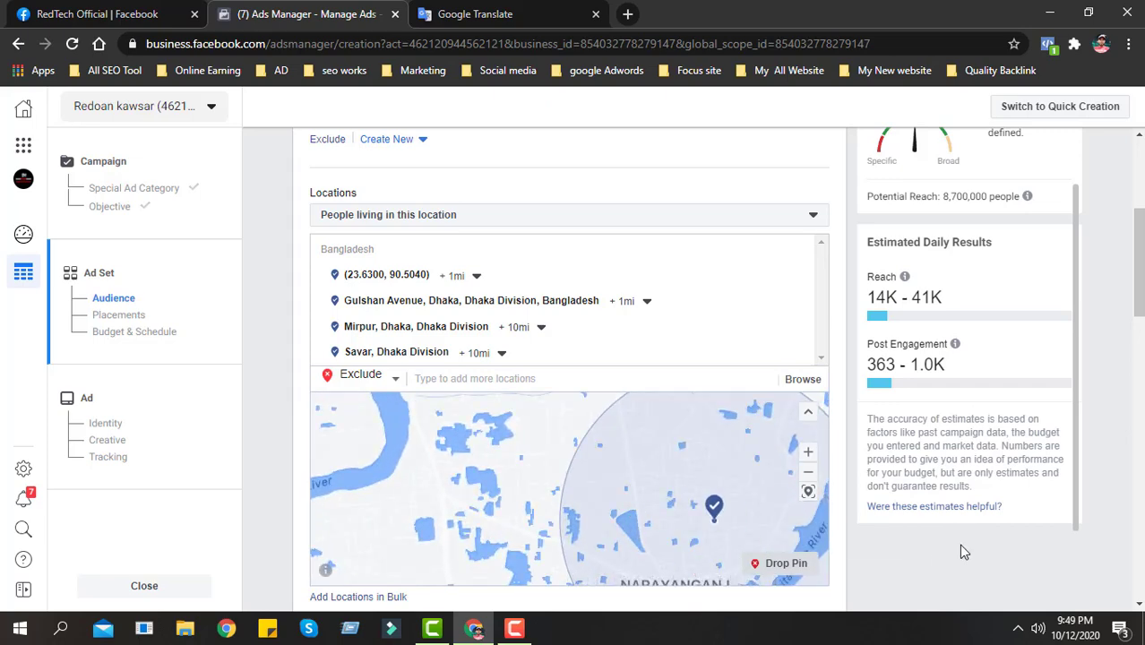
{"action": "scroll", "coordinate": [960, 545], "scroll_direction": "down", "scroll_amount": 1}
{"action": "left_click_drag", "start_coordinate": [588, 412], "coordinate": [399, 402]}
{"action": "scroll", "coordinate": [727, 419], "scroll_direction": "down", "scroll_amount": 1}
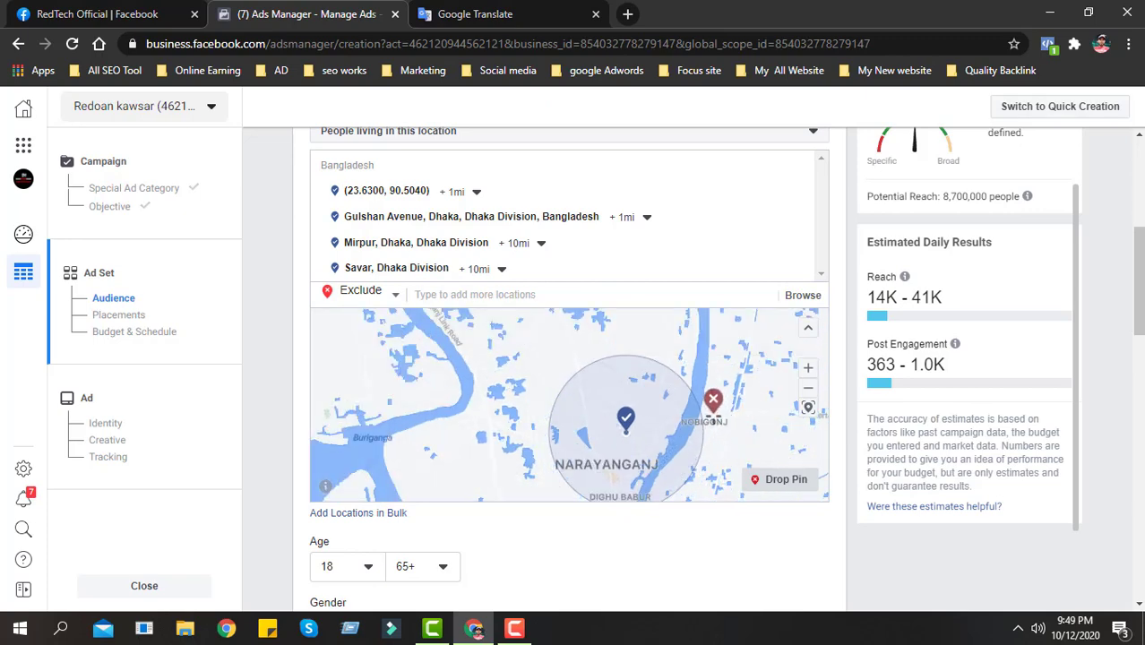
{"action": "left_click", "coordinate": [712, 404]}
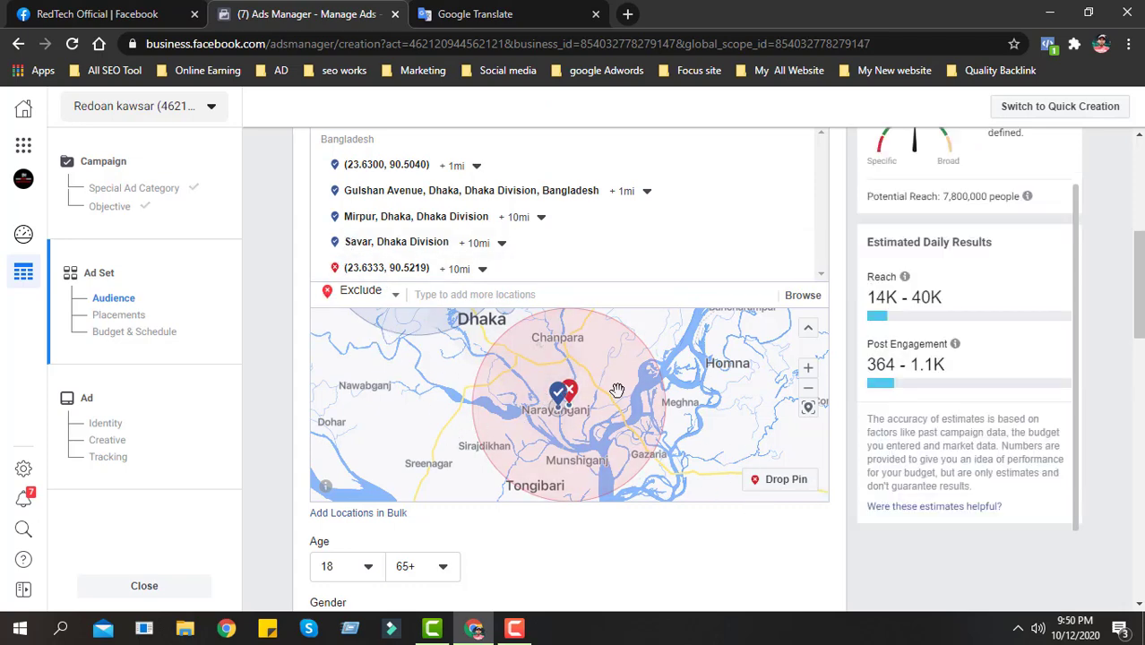
- Set the audience's maximum age to 35
{"action": "scroll", "coordinate": [404, 450], "scroll_direction": "up", "scroll_amount": 2}
{"action": "scroll", "coordinate": [580, 456], "scroll_direction": "down", "scroll_amount": 3}
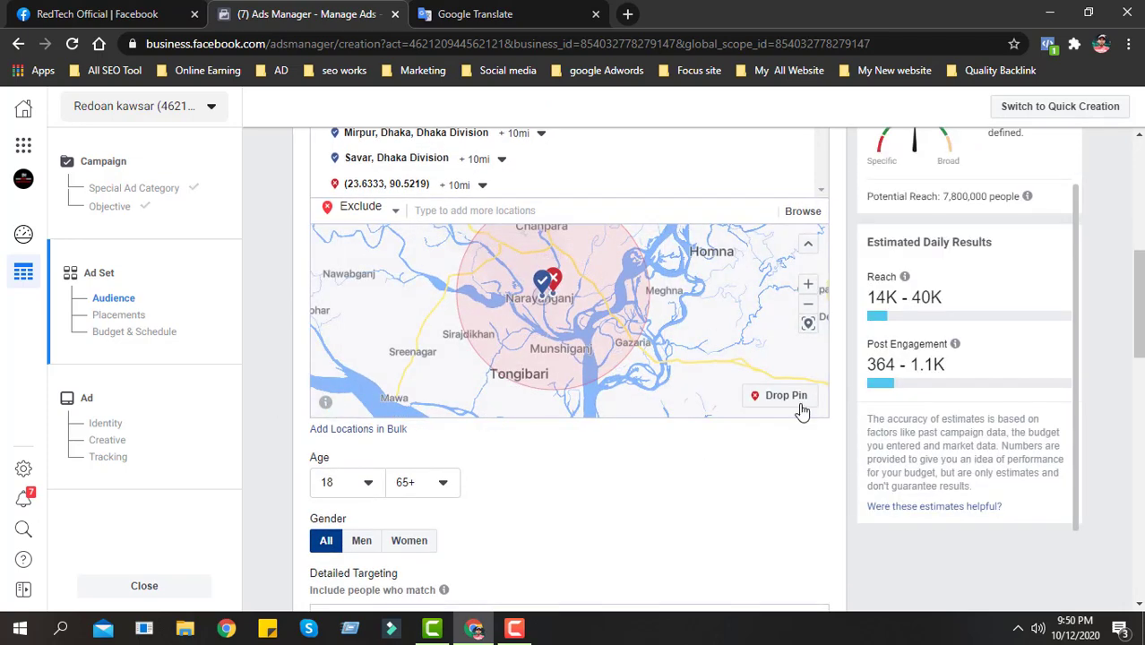
{"action": "scroll", "coordinate": [744, 487], "scroll_direction": "down", "scroll_amount": 4}
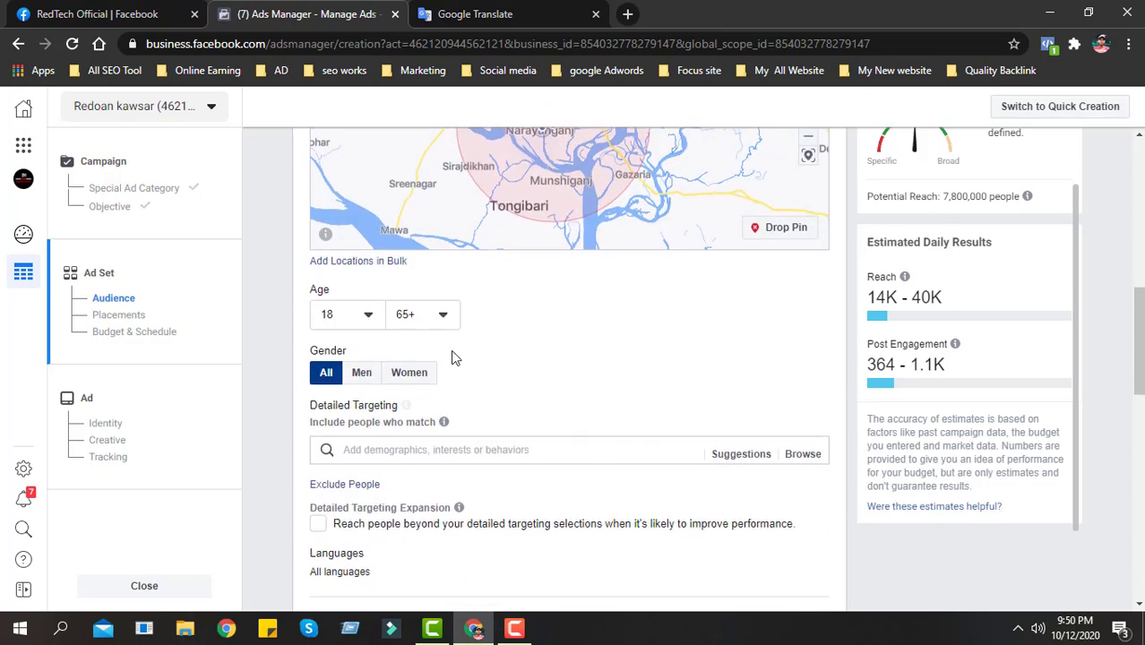
{"action": "left_click", "coordinate": [361, 320]}
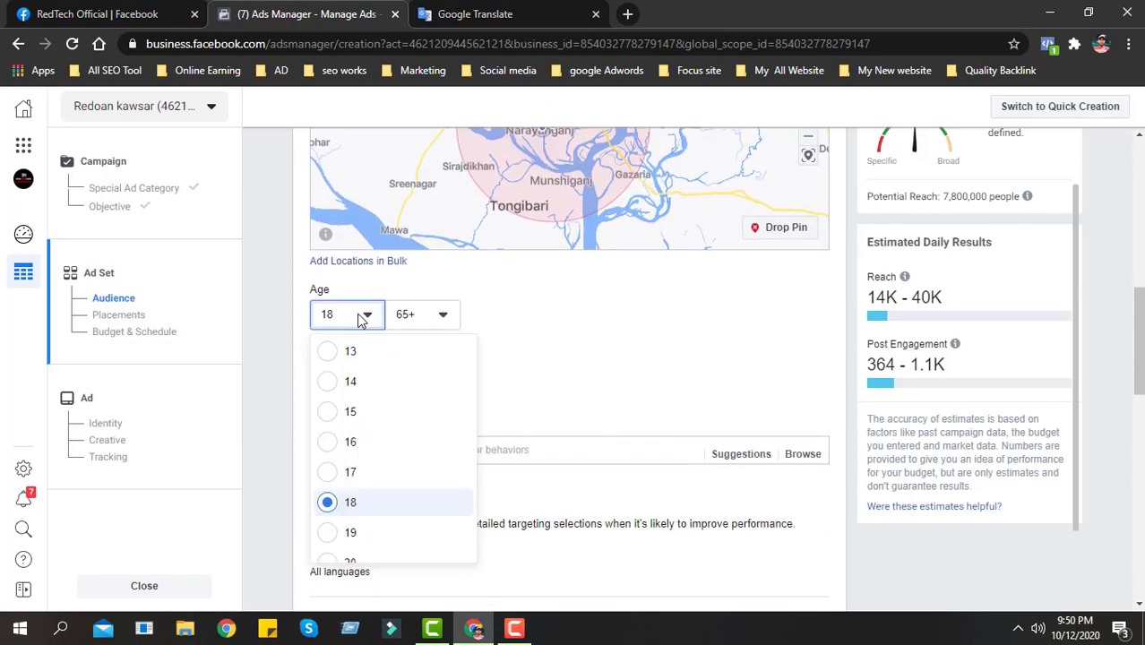
{"action": "left_click", "coordinate": [555, 311]}
{"action": "left_click", "coordinate": [435, 314]}
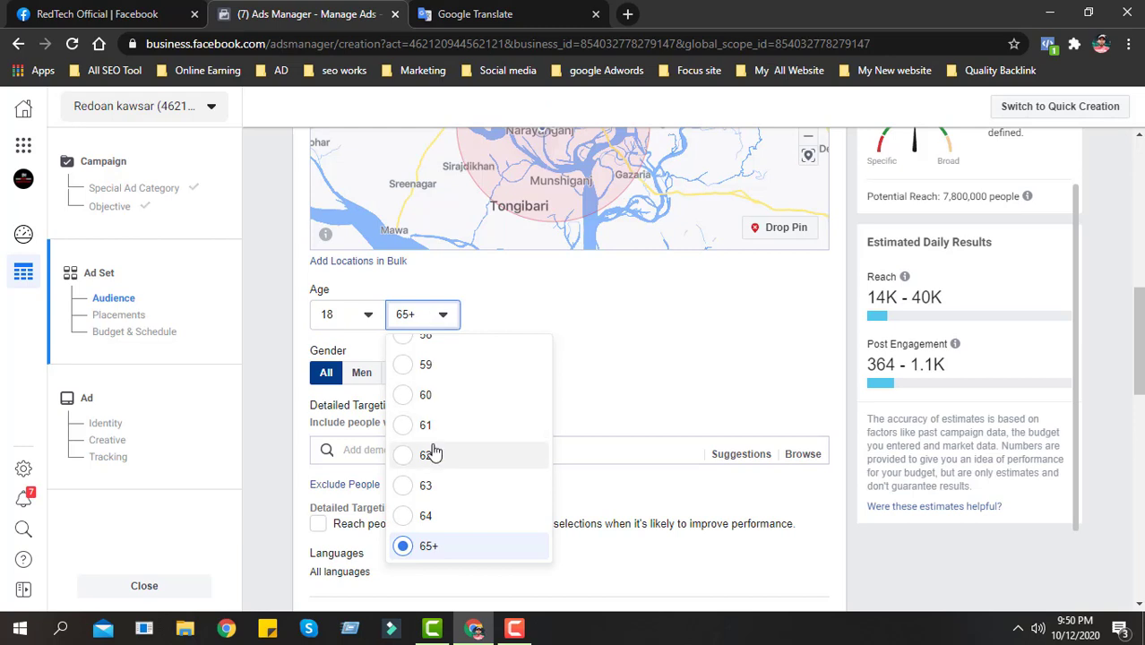
{"action": "scroll", "coordinate": [431, 465], "scroll_direction": "up", "scroll_amount": 5}
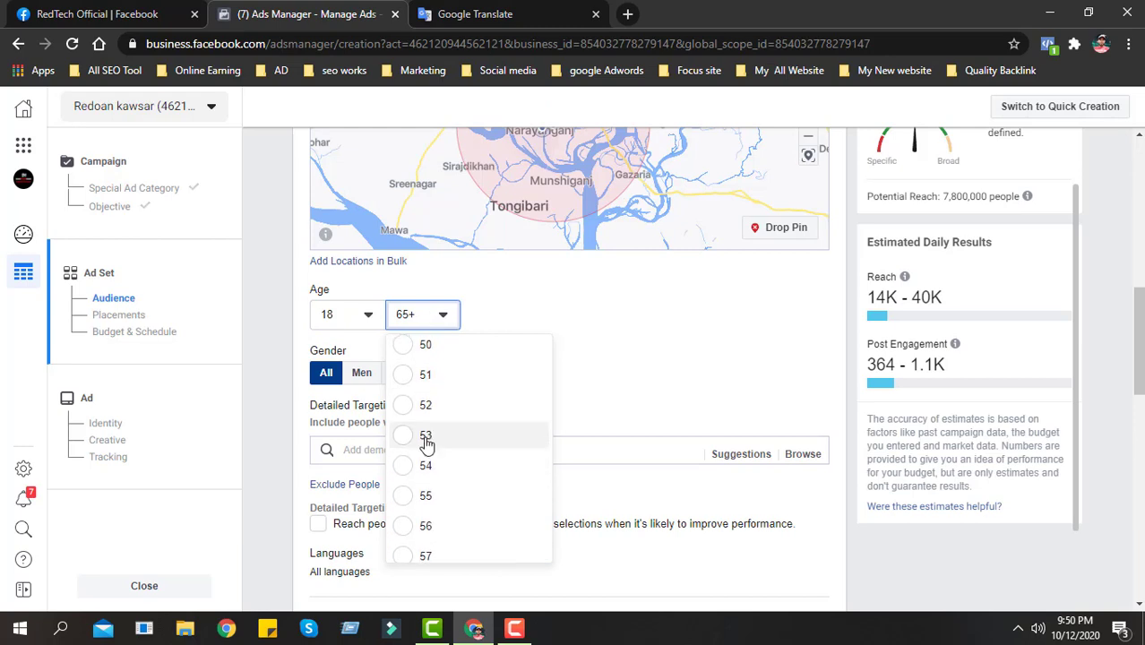
{"action": "scroll", "coordinate": [416, 427], "scroll_direction": "up", "scroll_amount": 4}
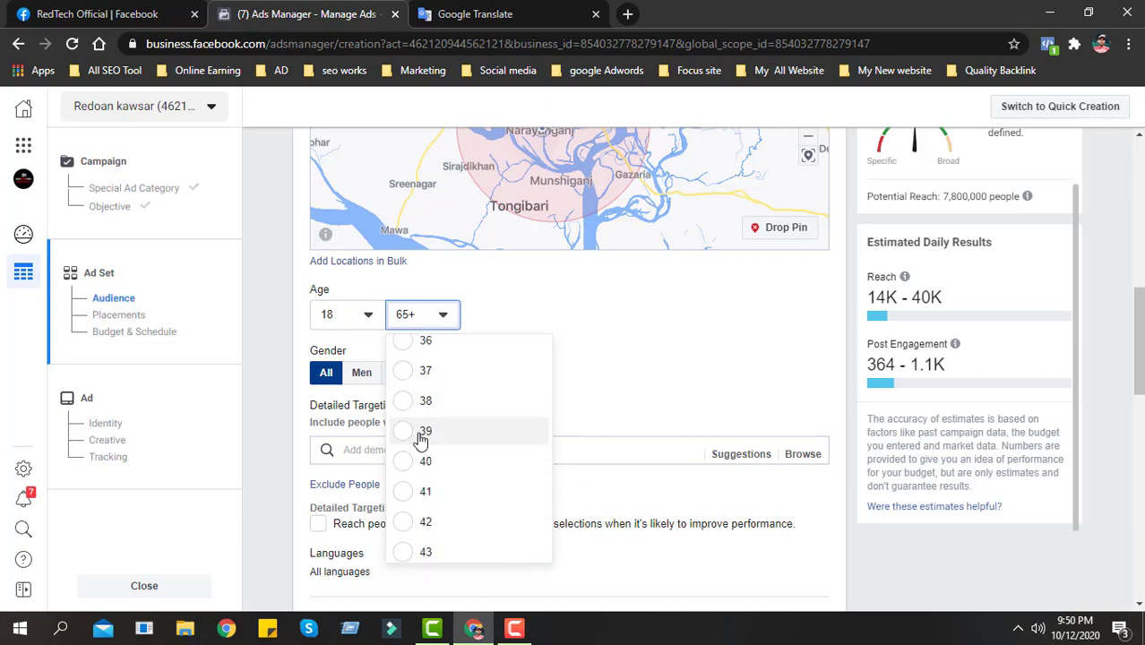
{"action": "scroll", "coordinate": [458, 431], "scroll_direction": "up", "scroll_amount": 2}
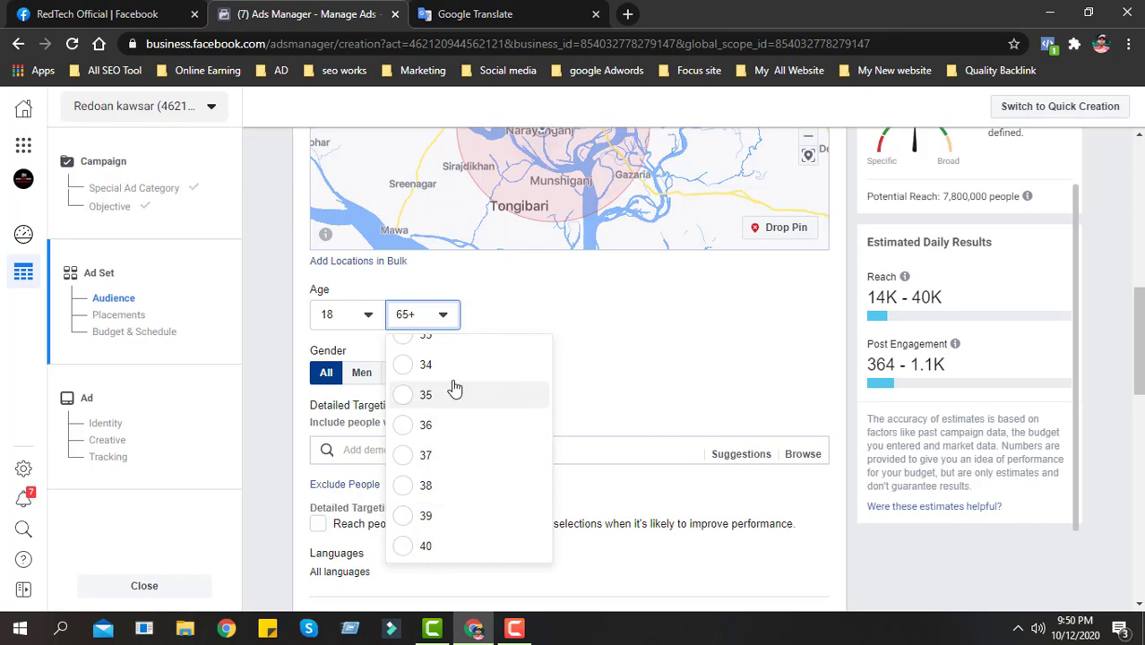
{"action": "left_click", "coordinate": [421, 392]}
{"action": "scroll", "coordinate": [743, 348], "scroll_direction": "up", "scroll_amount": 1}
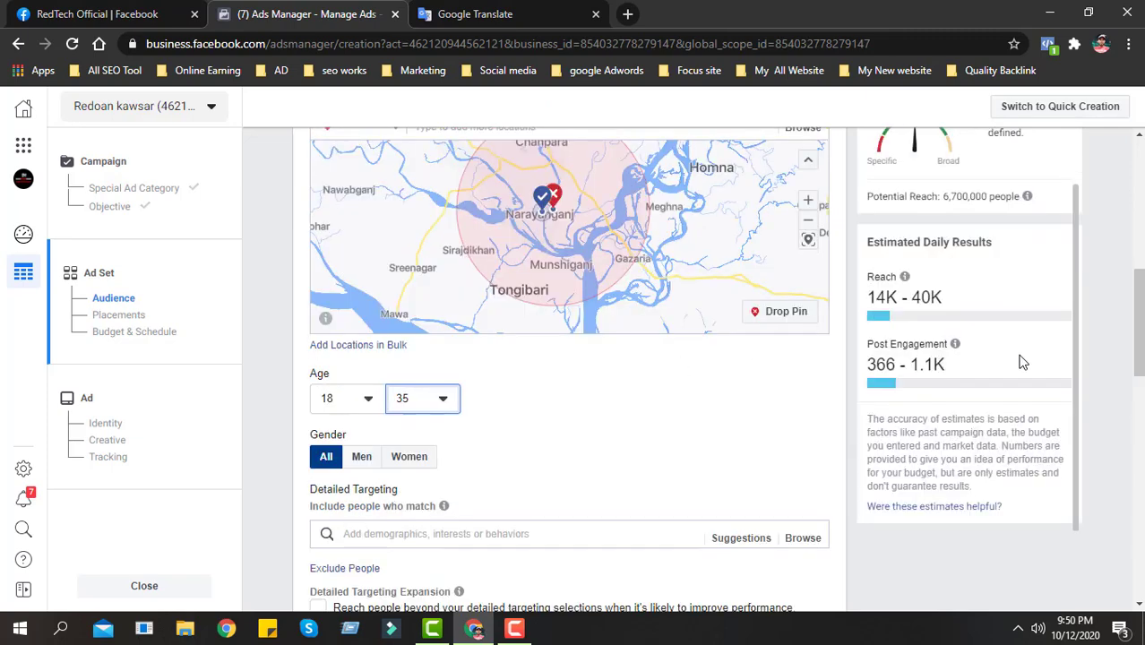
- Restrict the audience's gender to Men and check the potential reach
{"action": "scroll", "coordinate": [503, 439], "scroll_direction": "down", "scroll_amount": 1}
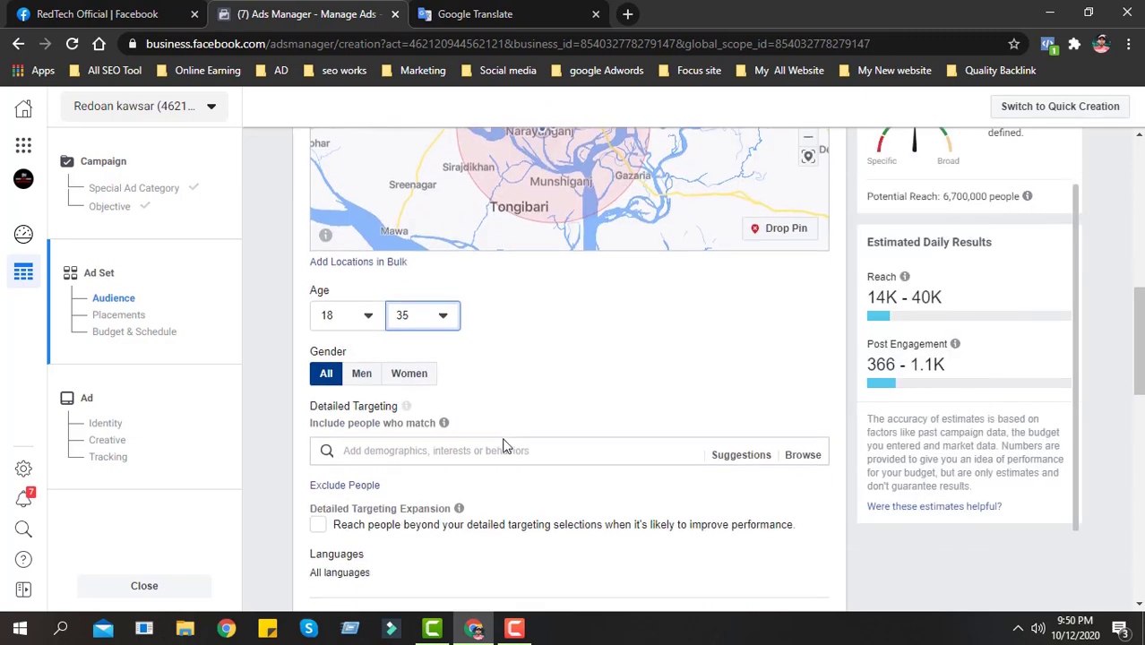
{"action": "left_click", "coordinate": [362, 374]}
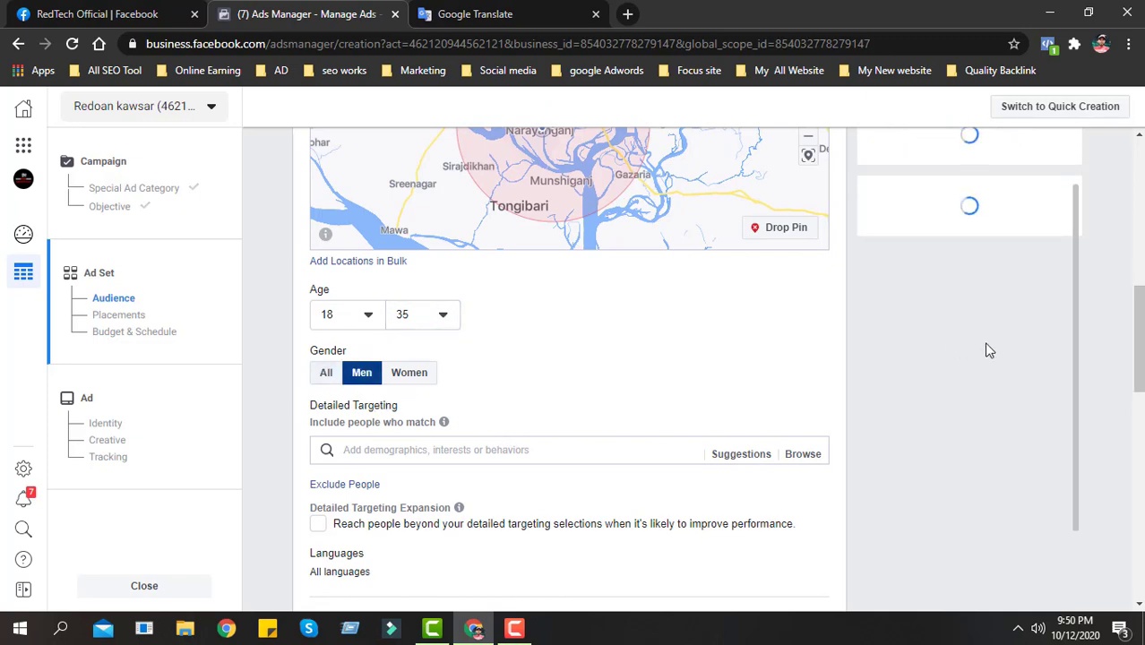
{"action": "scroll", "coordinate": [996, 341], "scroll_direction": "up", "scroll_amount": 3}
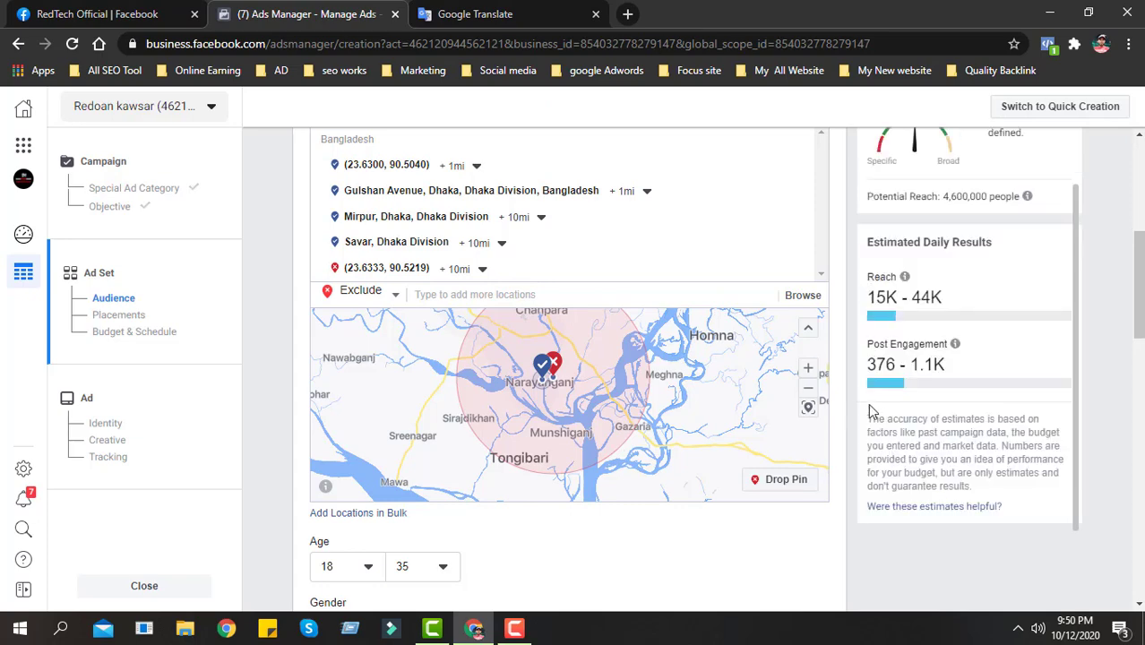
{"action": "left_click_drag", "start_coordinate": [942, 197], "coordinate": [988, 196]}
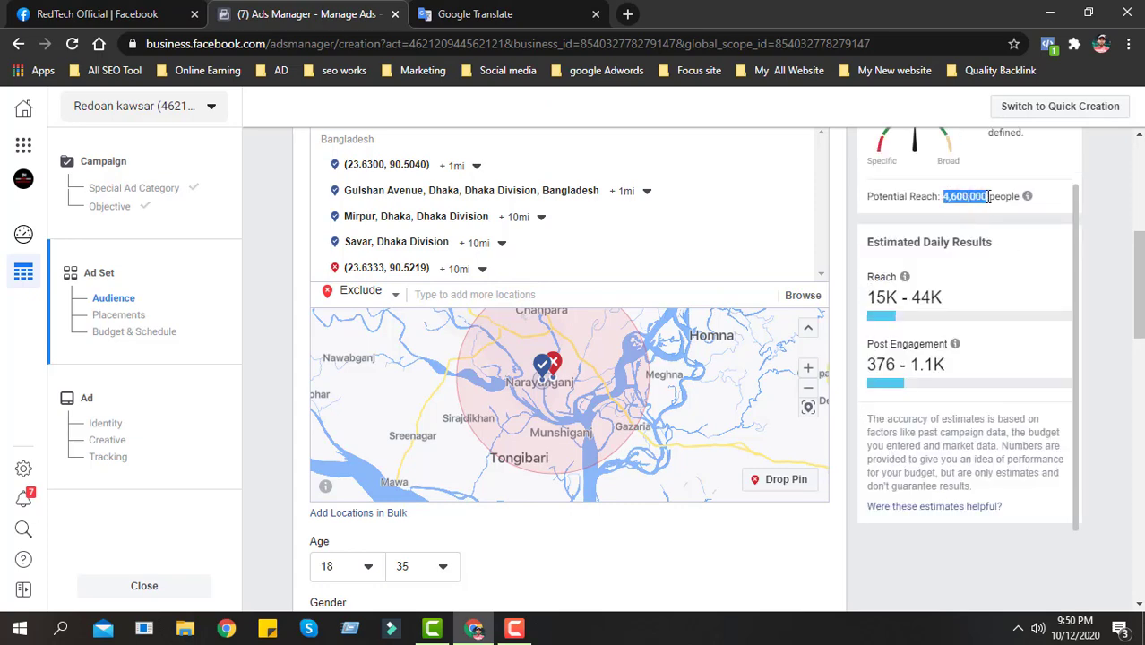
- Add the interest Digital marketing from Business and industry > Online to the detailed targeting and check the potential reach
{"action": "scroll", "coordinate": [575, 480], "scroll_direction": "down", "scroll_amount": 5}
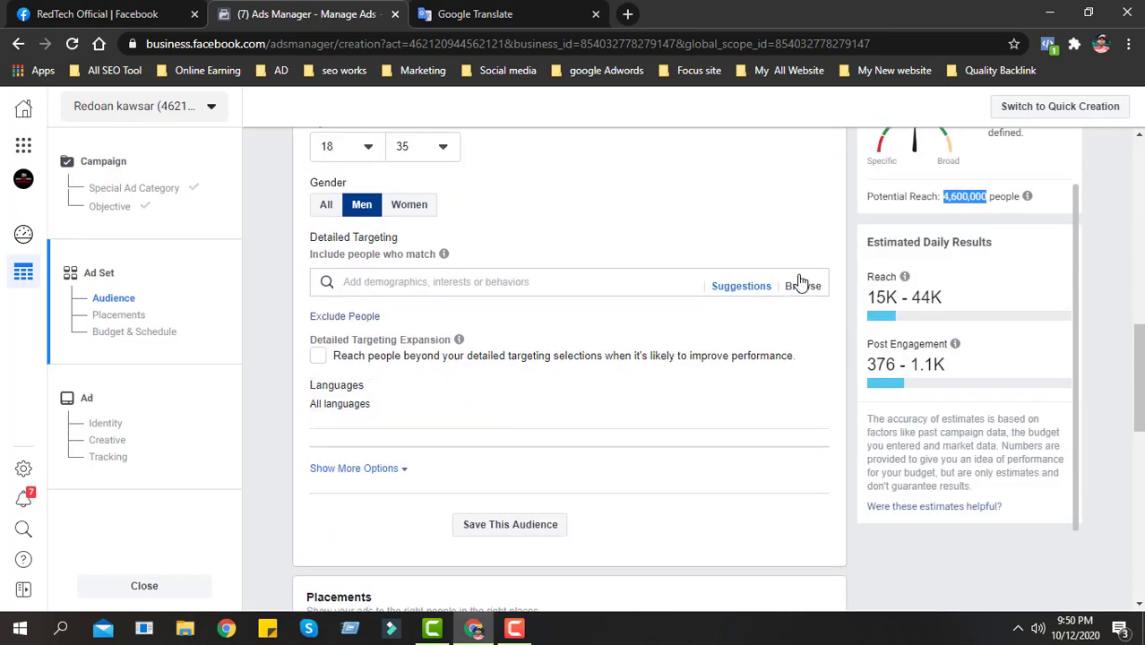
{"action": "left_click", "coordinate": [804, 287]}
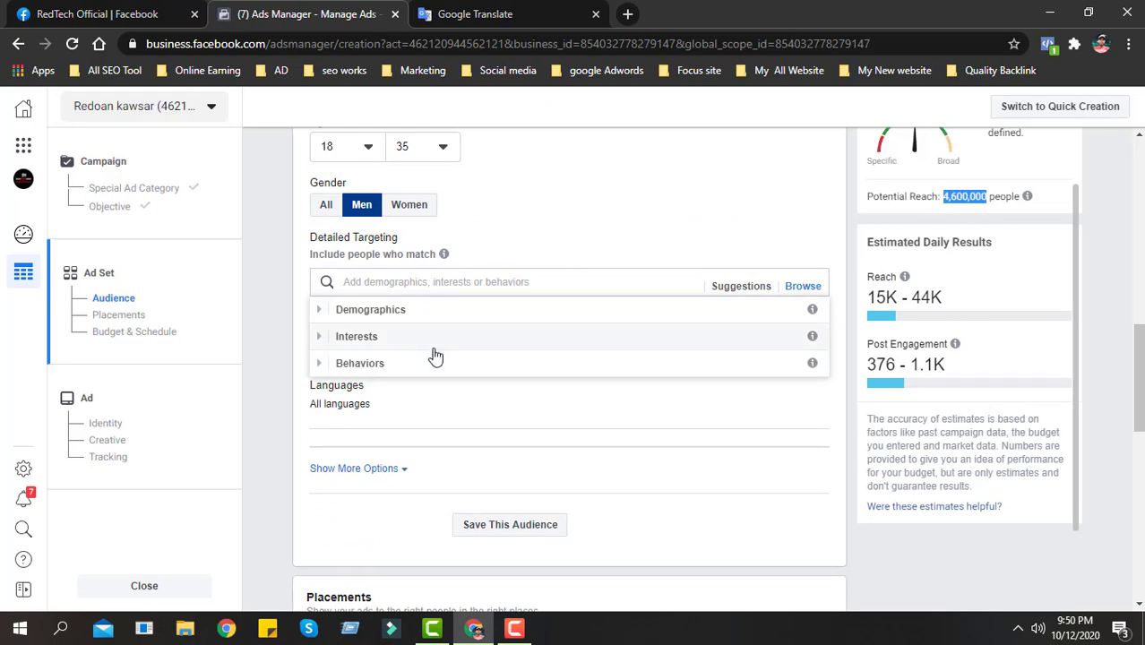
{"action": "left_click", "coordinate": [319, 338]}
{"action": "scroll", "coordinate": [830, 499], "scroll_direction": "up", "scroll_amount": 1}
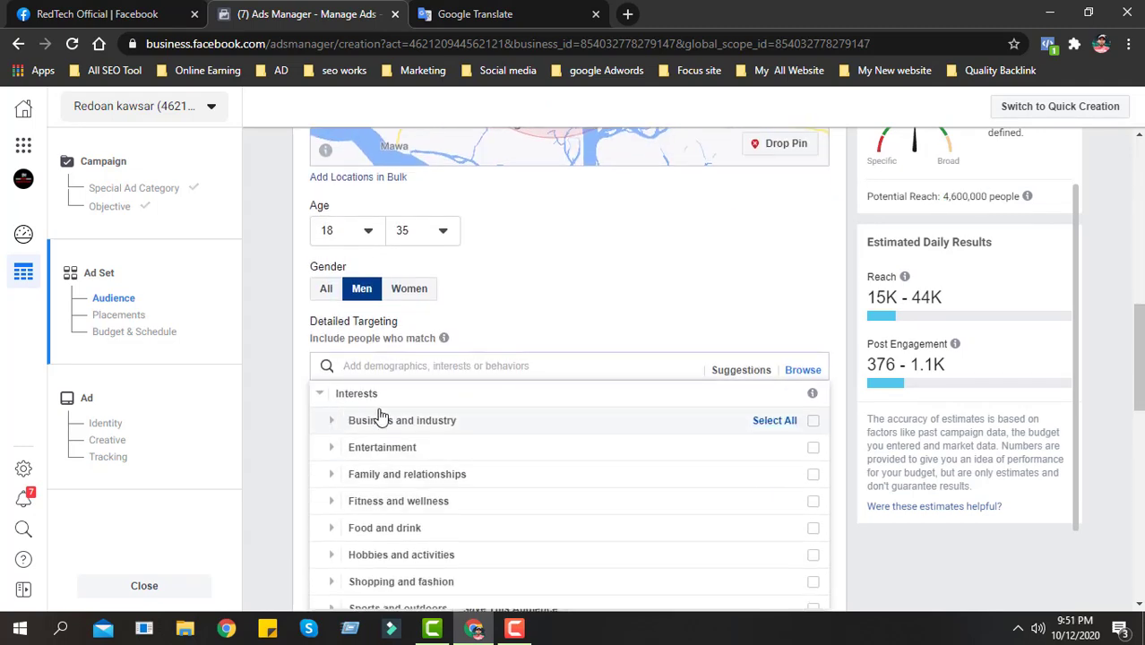
{"action": "scroll", "coordinate": [618, 515], "scroll_direction": "down", "scroll_amount": 1}
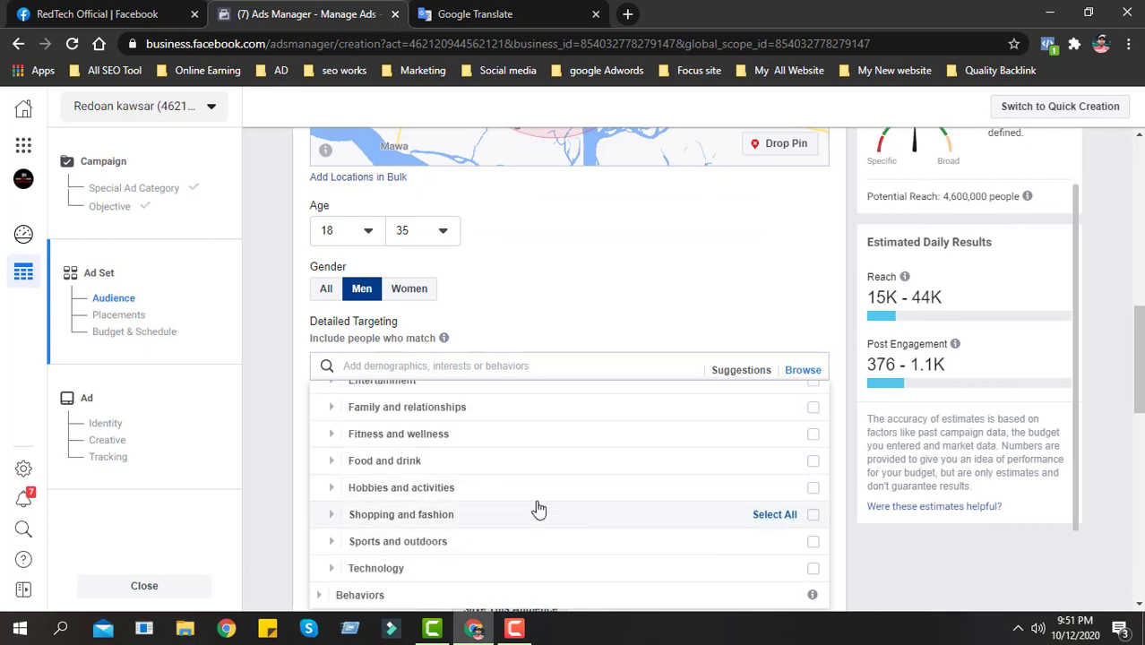
{"action": "scroll", "coordinate": [452, 493], "scroll_direction": "up", "scroll_amount": 1}
{"action": "left_click", "coordinate": [333, 438]}
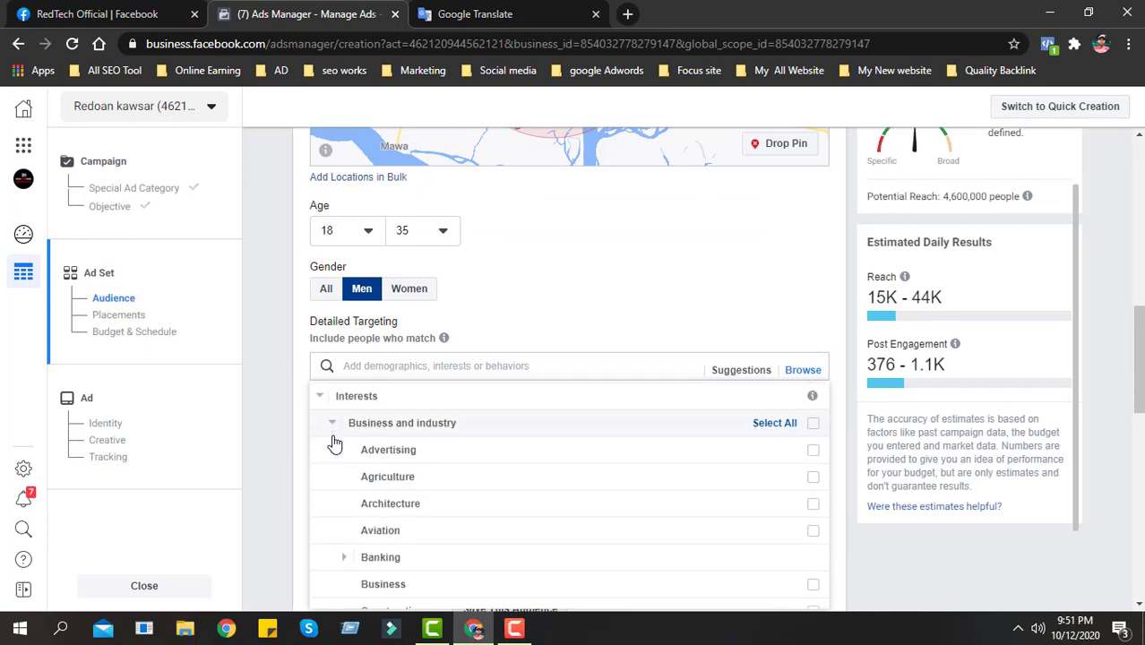
{"action": "scroll", "coordinate": [466, 497], "scroll_direction": "down", "scroll_amount": 3}
{"action": "scroll", "coordinate": [412, 515], "scroll_direction": "down", "scroll_amount": 2}
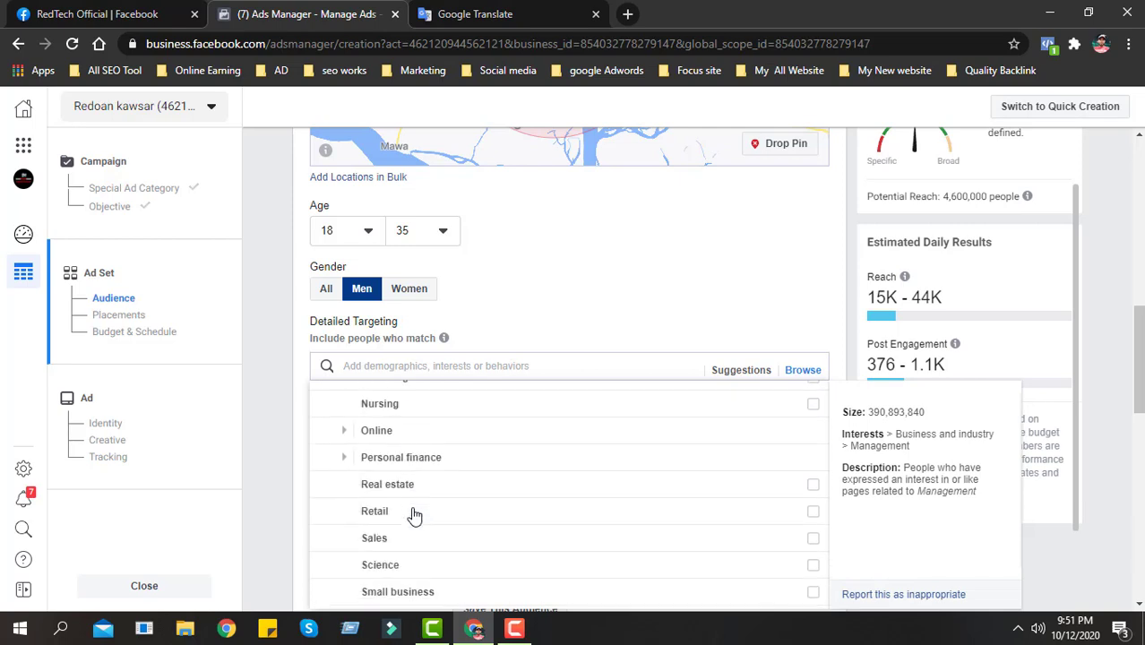
{"action": "left_click", "coordinate": [345, 430]}
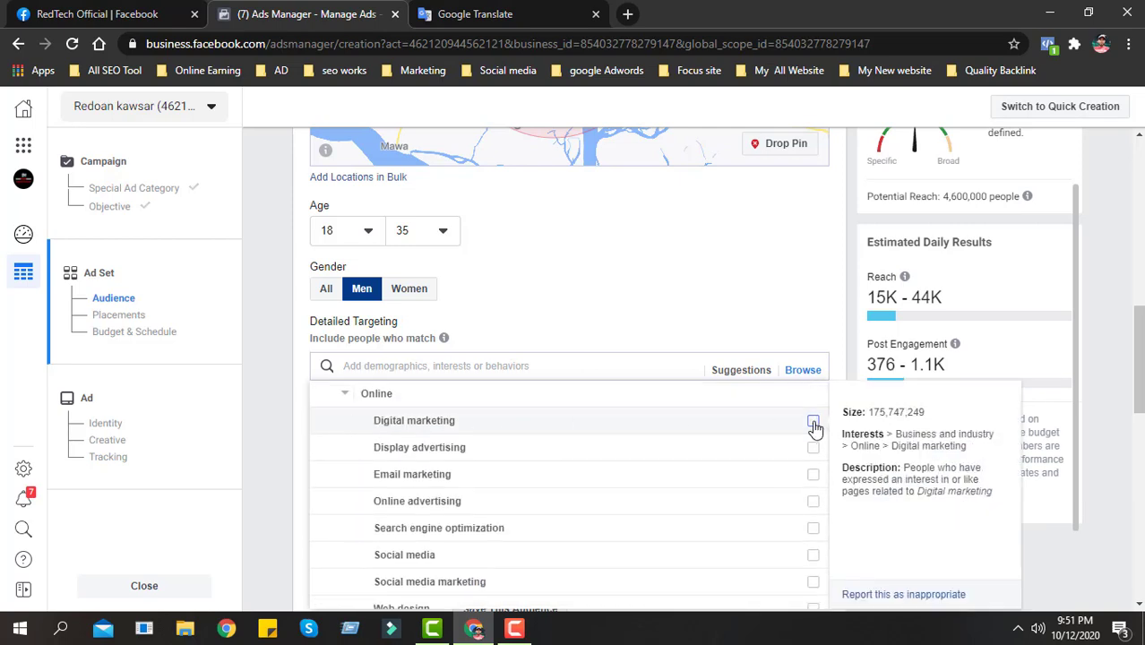
{"action": "left_click", "coordinate": [812, 422]}
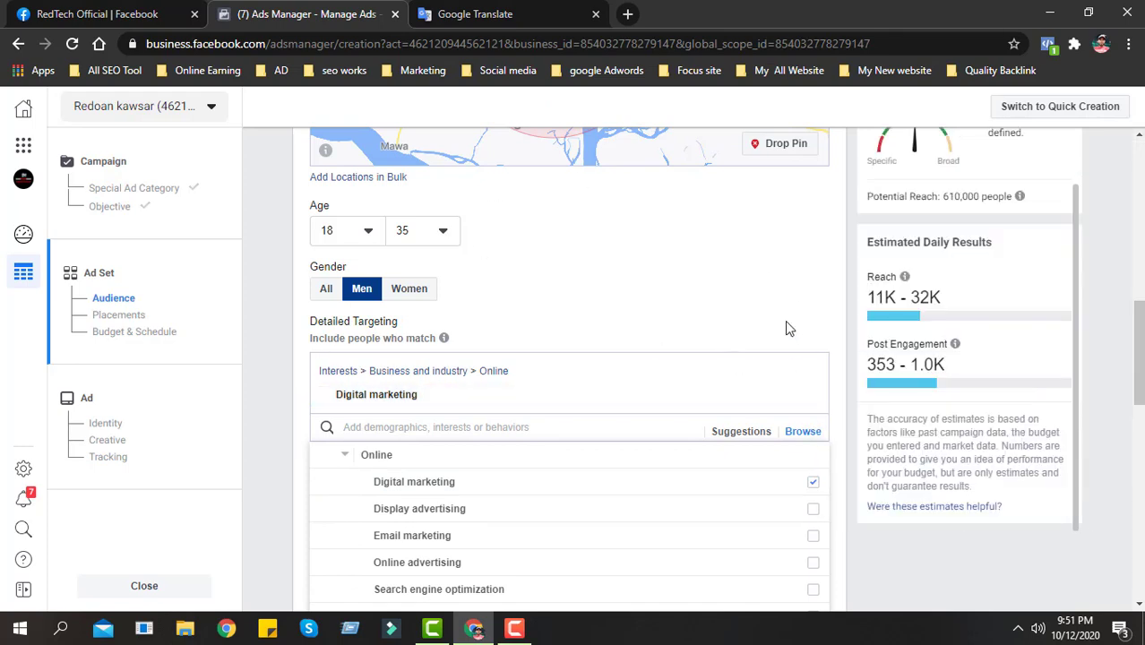
{"action": "left_click_drag", "start_coordinate": [945, 198], "coordinate": [973, 193]}
{"action": "scroll", "coordinate": [534, 319], "scroll_direction": "up", "scroll_amount": 2}
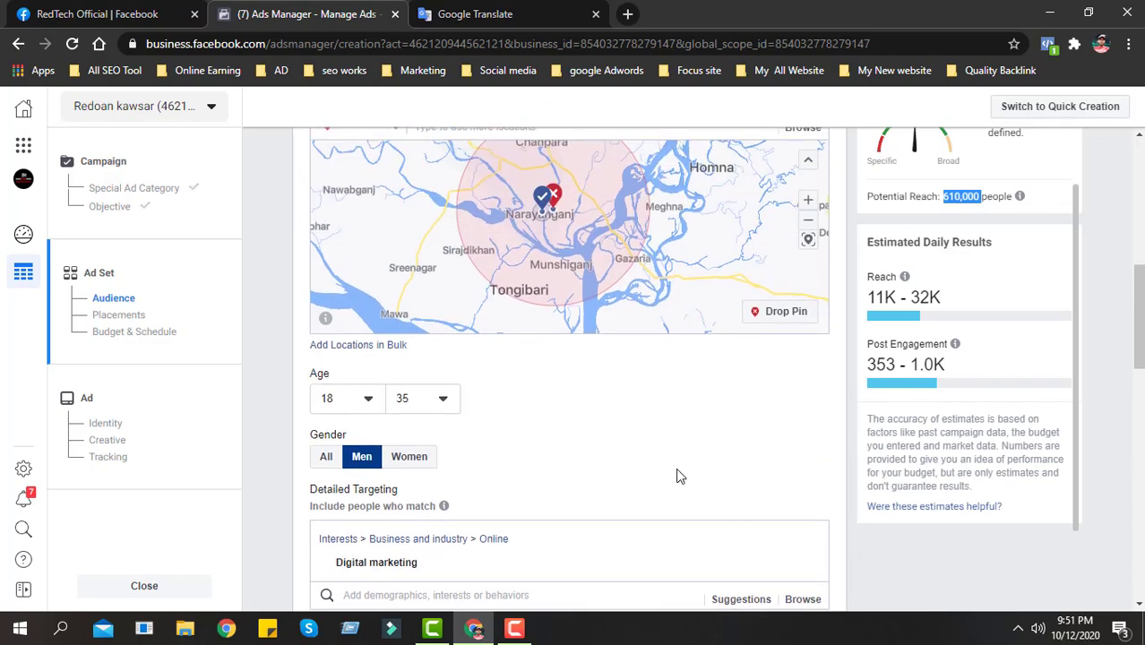
{"action": "scroll", "coordinate": [599, 502], "scroll_direction": "down", "scroll_amount": 2}
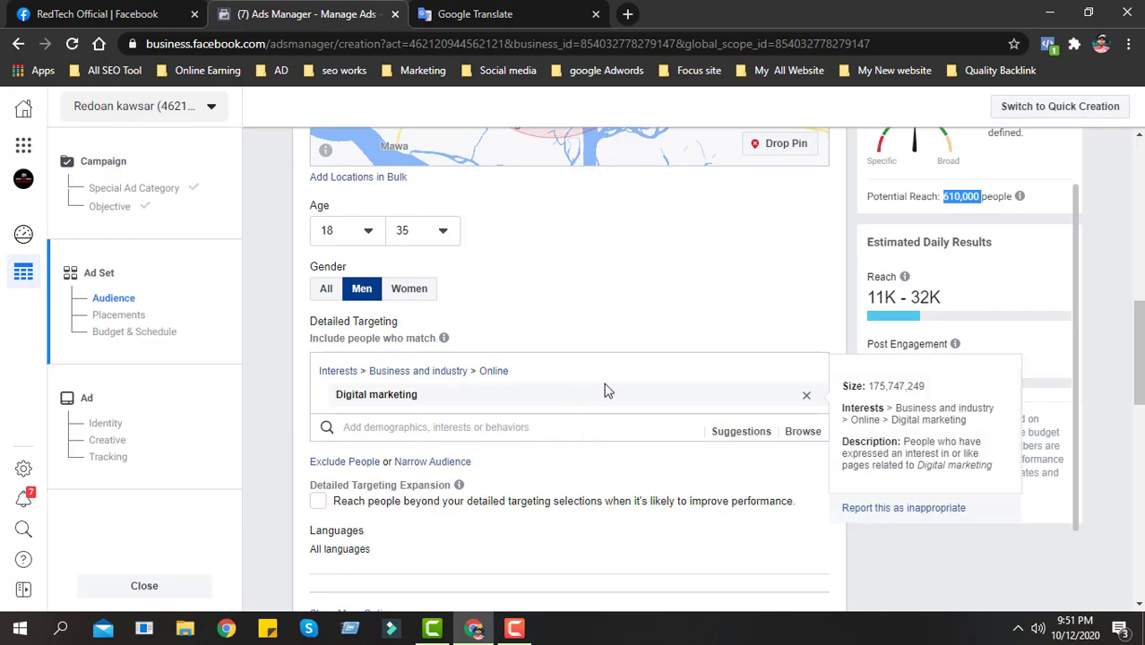
{"action": "scroll", "coordinate": [558, 509], "scroll_direction": "down", "scroll_amount": 1}
{"action": "scroll", "coordinate": [457, 439], "scroll_direction": "down", "scroll_amount": 1}
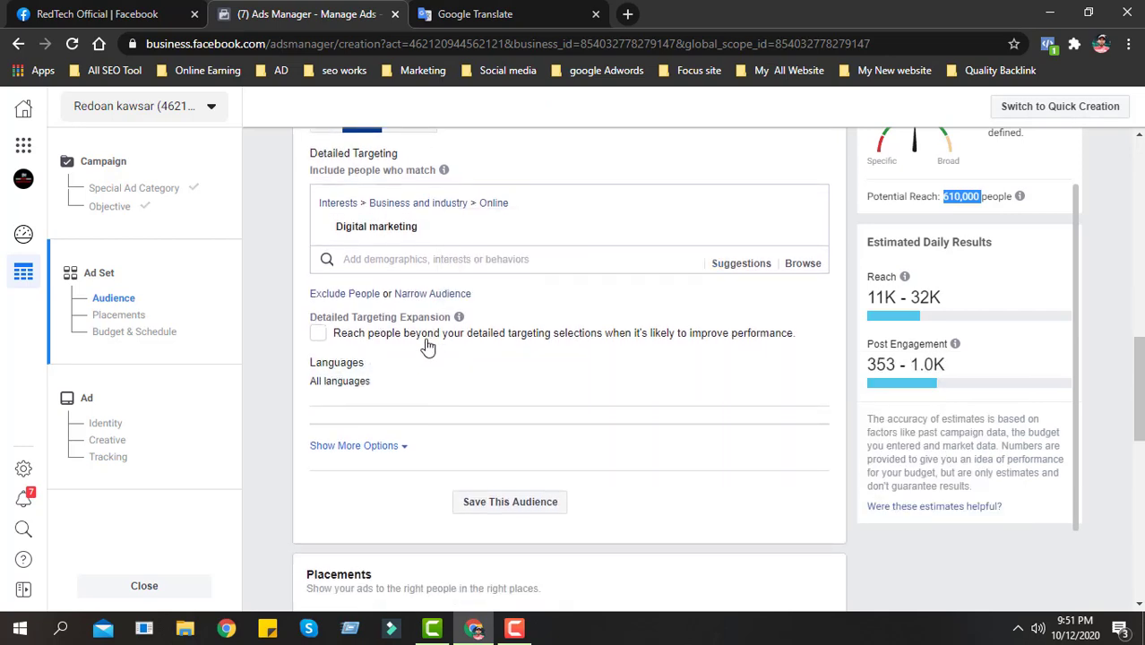
{"action": "left_click", "coordinate": [803, 263]}
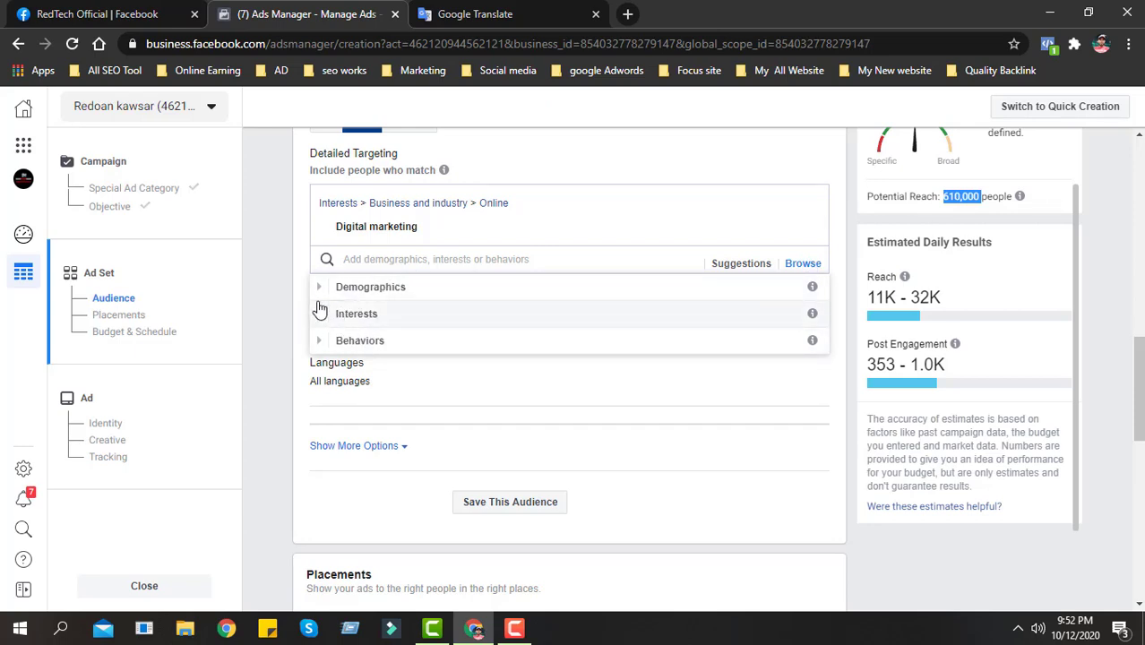
{"action": "left_click", "coordinate": [283, 318]}
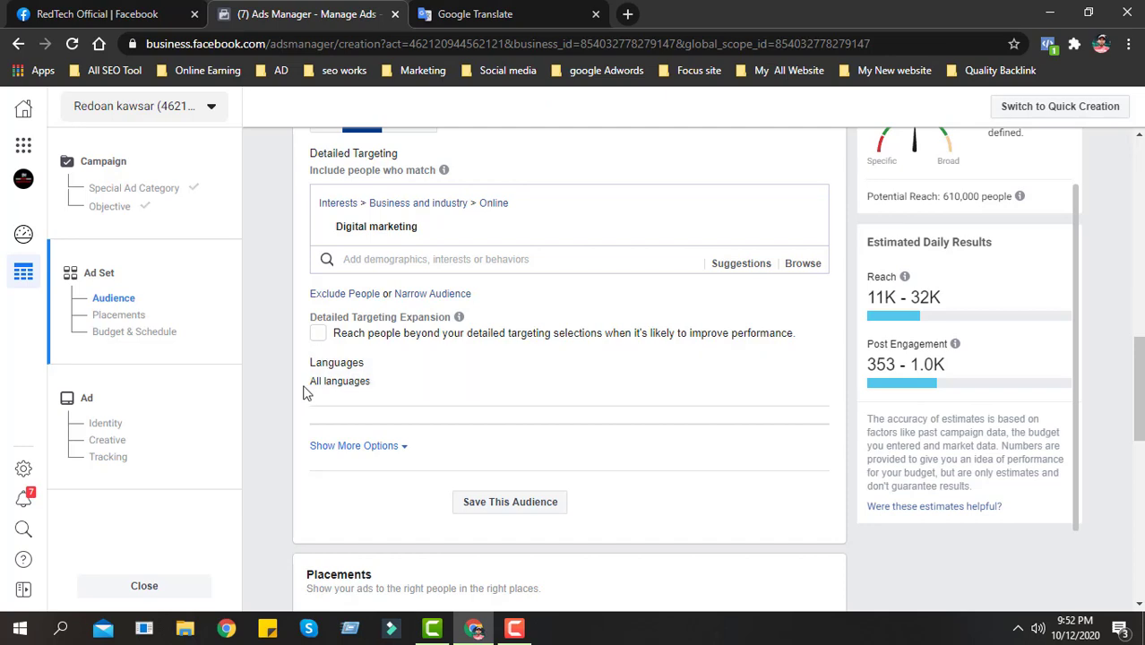
- Open the audience's Languages setting for editing
{"action": "mouse_move", "coordinate": [320, 370]}
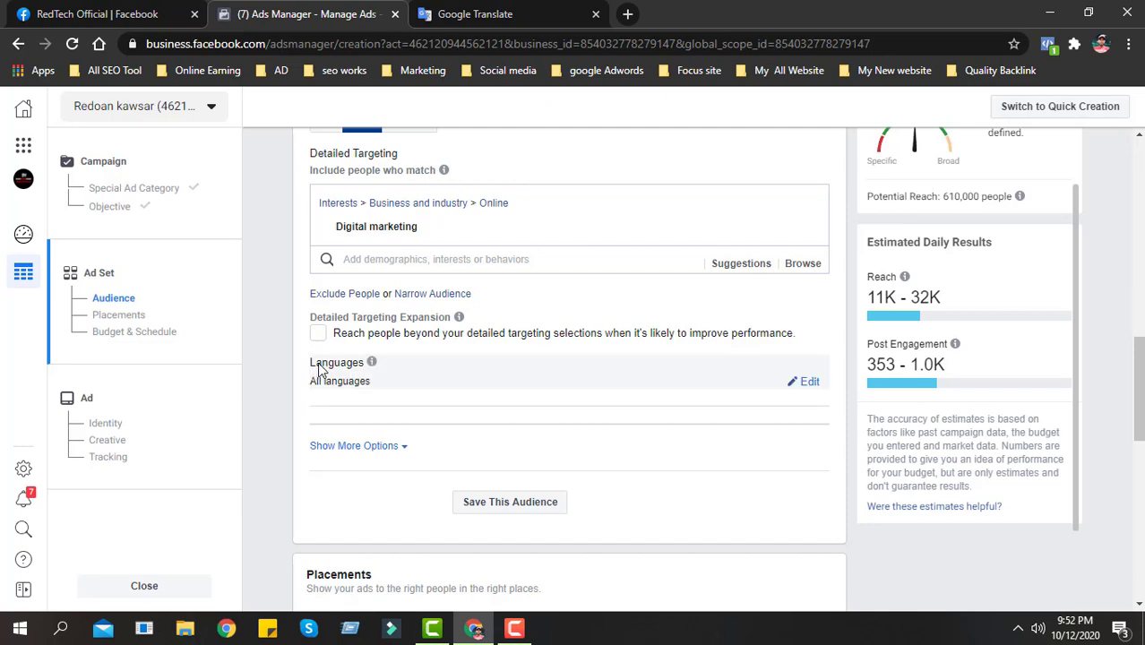
{"action": "left_click", "coordinate": [806, 382]}
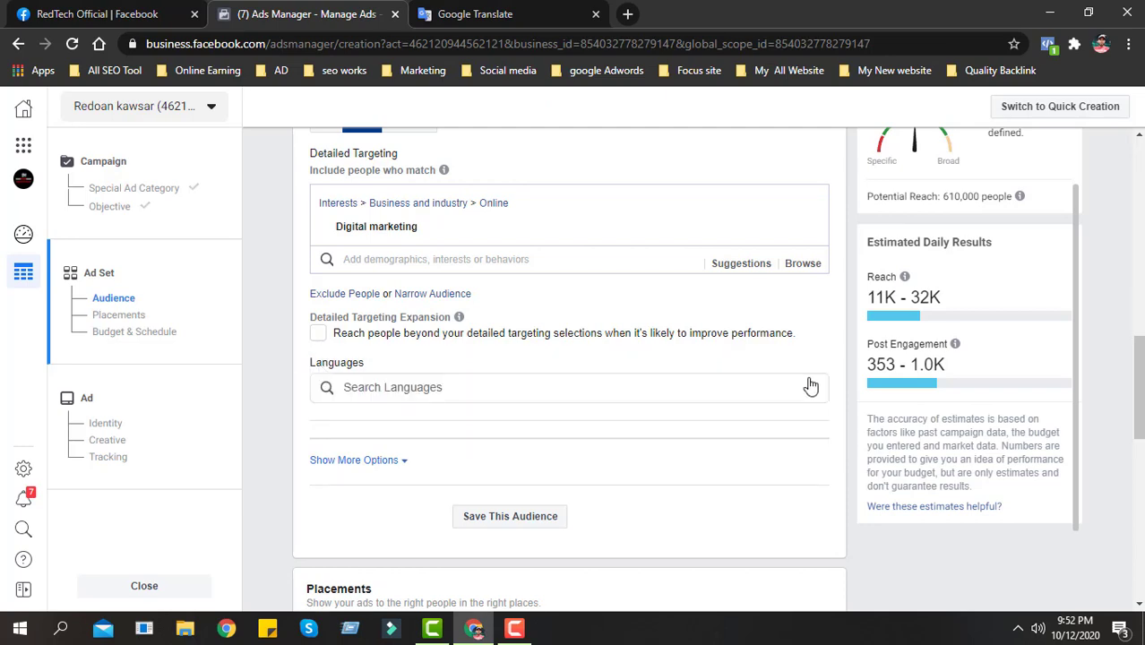
{"action": "left_click", "coordinate": [388, 388]}
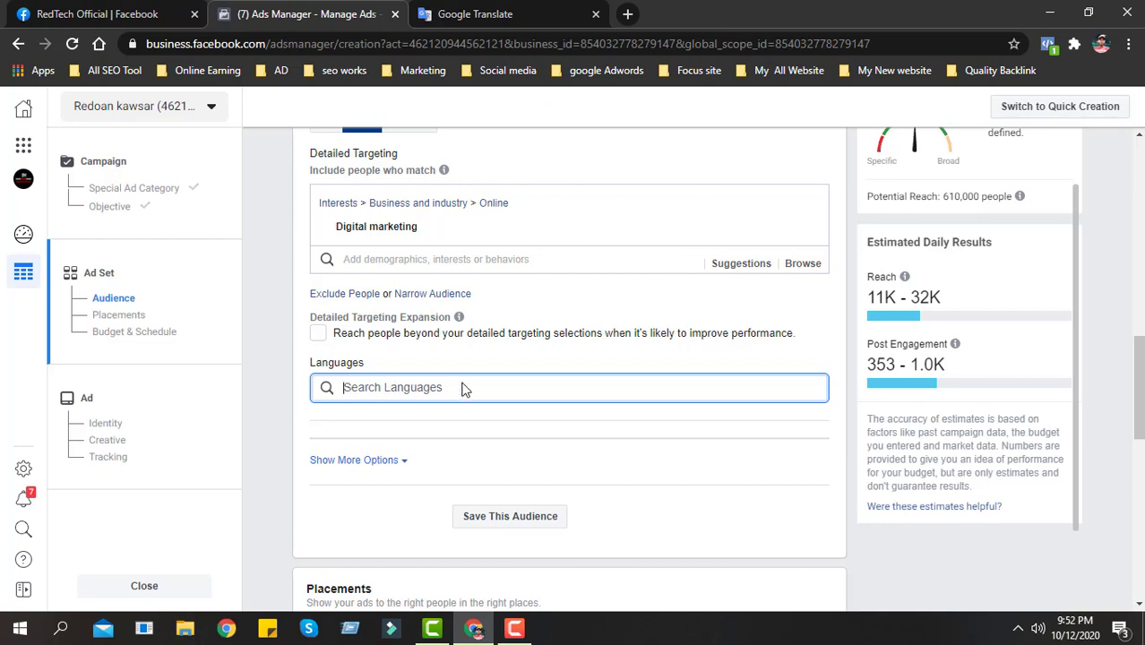
{"action": "left_click", "coordinate": [494, 363]}
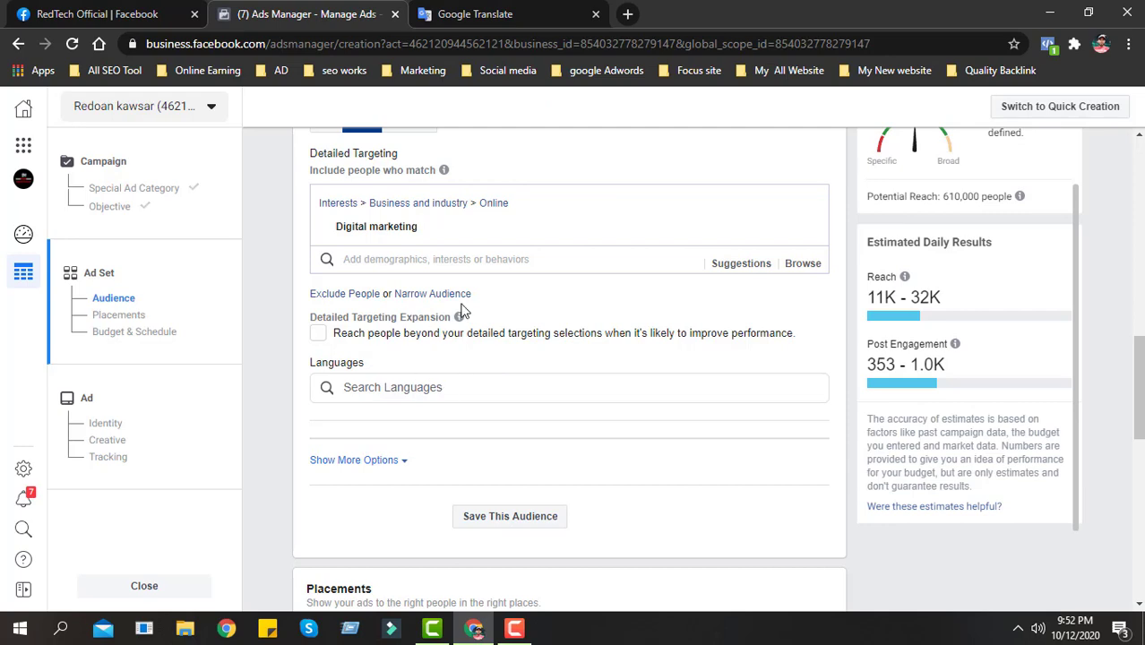
- Add a connection that excludes people who like the RedTech Official Page from the audience
{"action": "scroll", "coordinate": [484, 380], "scroll_direction": "down", "scroll_amount": 1}
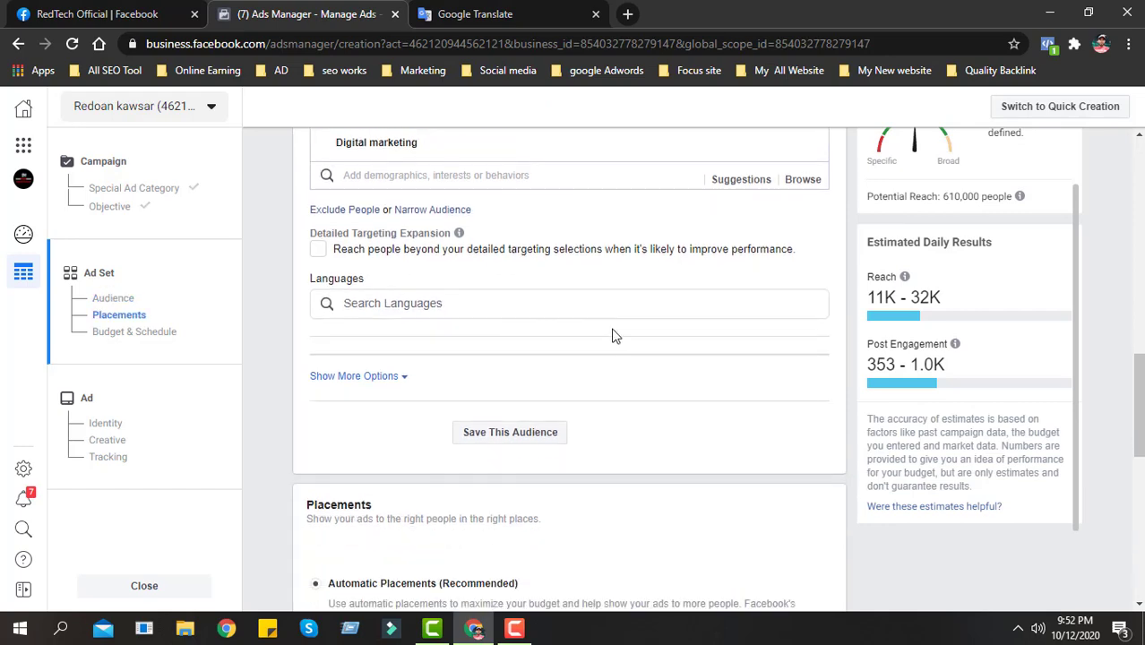
{"action": "left_click", "coordinate": [363, 377]}
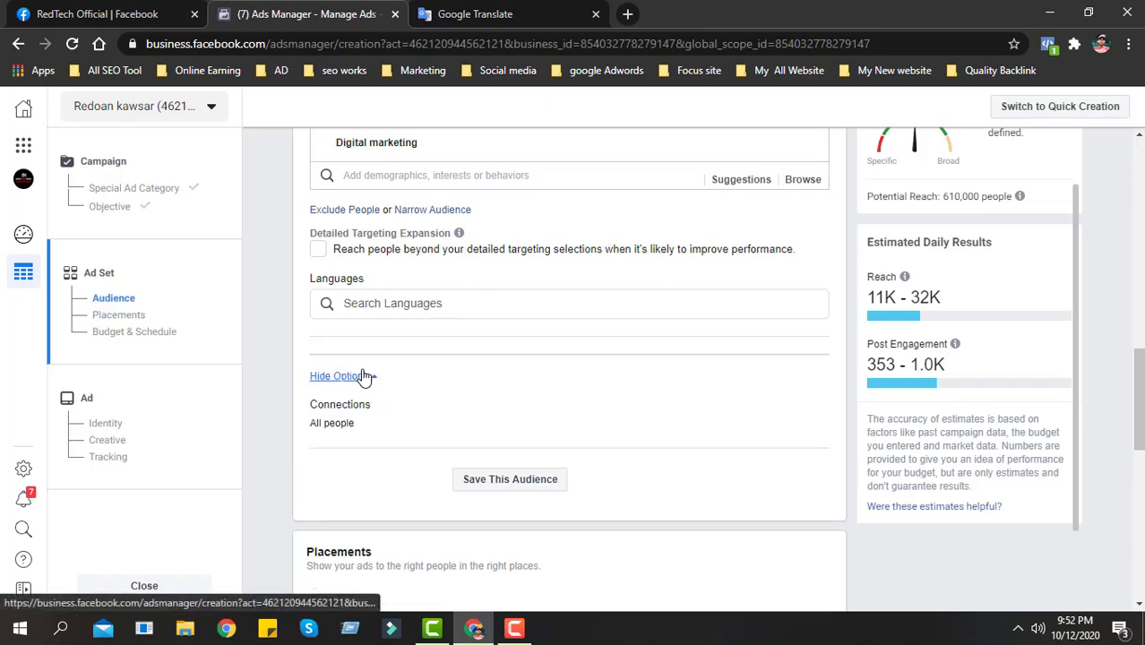
{"action": "scroll", "coordinate": [483, 404], "scroll_direction": "down", "scroll_amount": 1}
{"action": "mouse_move", "coordinate": [376, 322]}
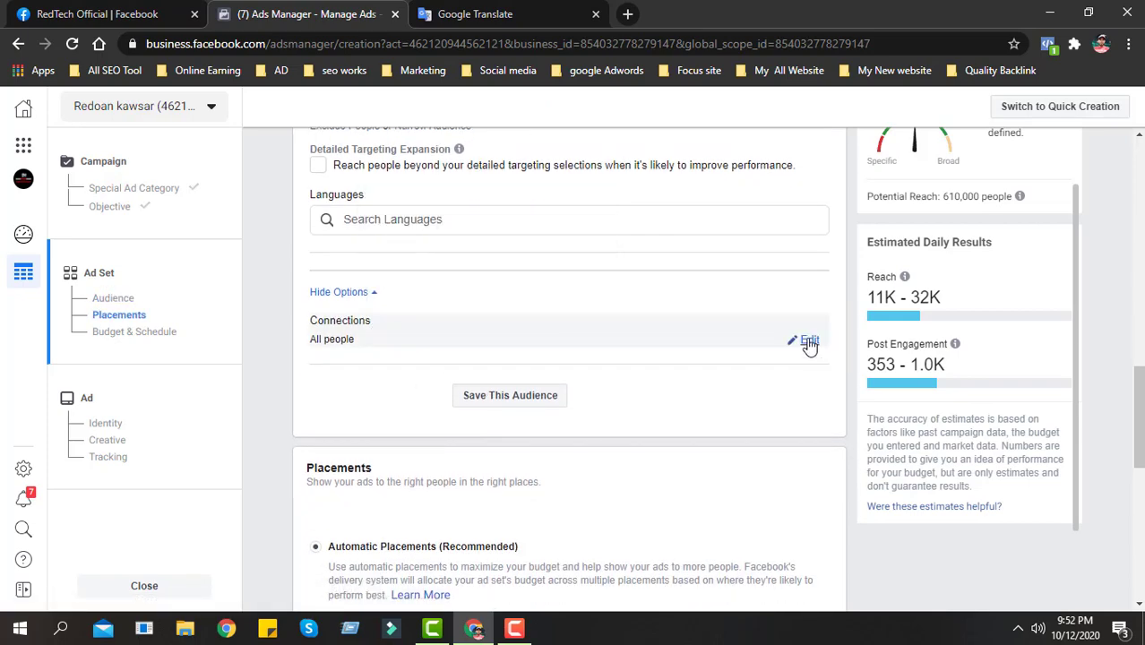
{"action": "left_click", "coordinate": [807, 342]}
{"action": "left_click", "coordinate": [436, 354]}
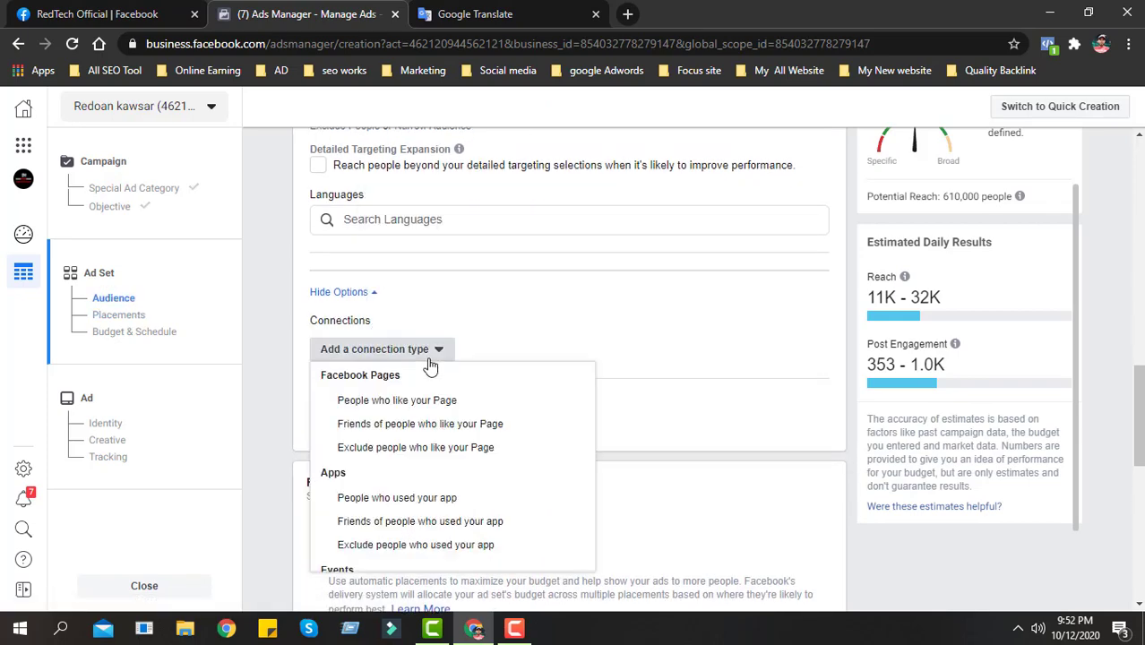
{"action": "left_click", "coordinate": [412, 448]}
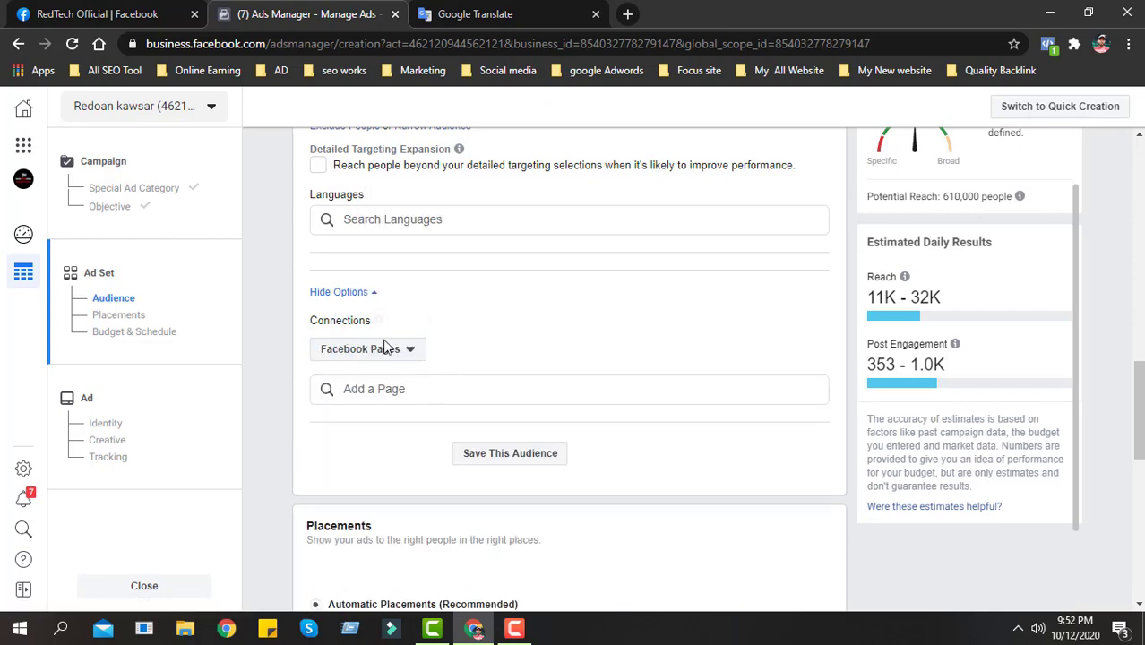
{"action": "left_click", "coordinate": [399, 395]}
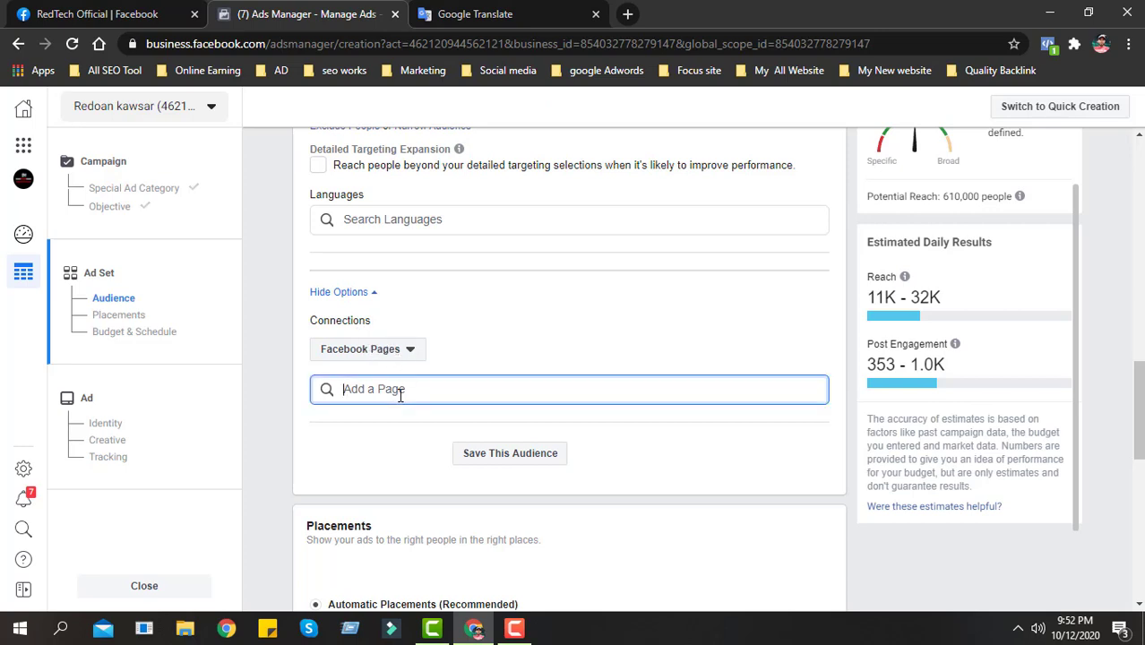
{"action": "type", "text": "Red"}
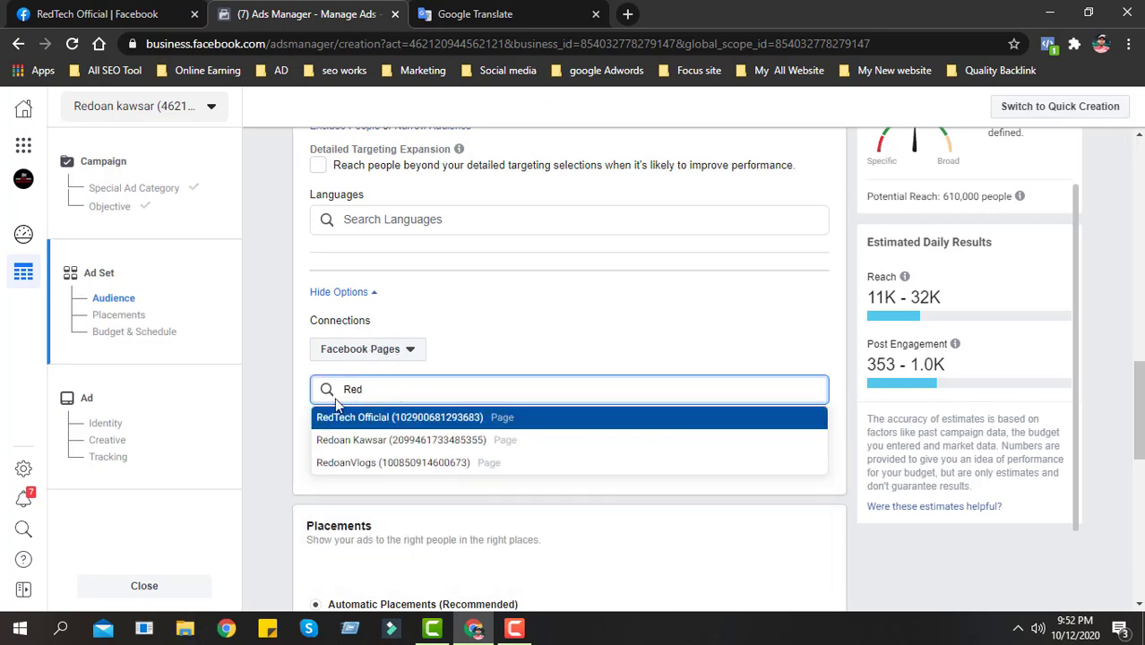
{"action": "left_click", "coordinate": [358, 427]}
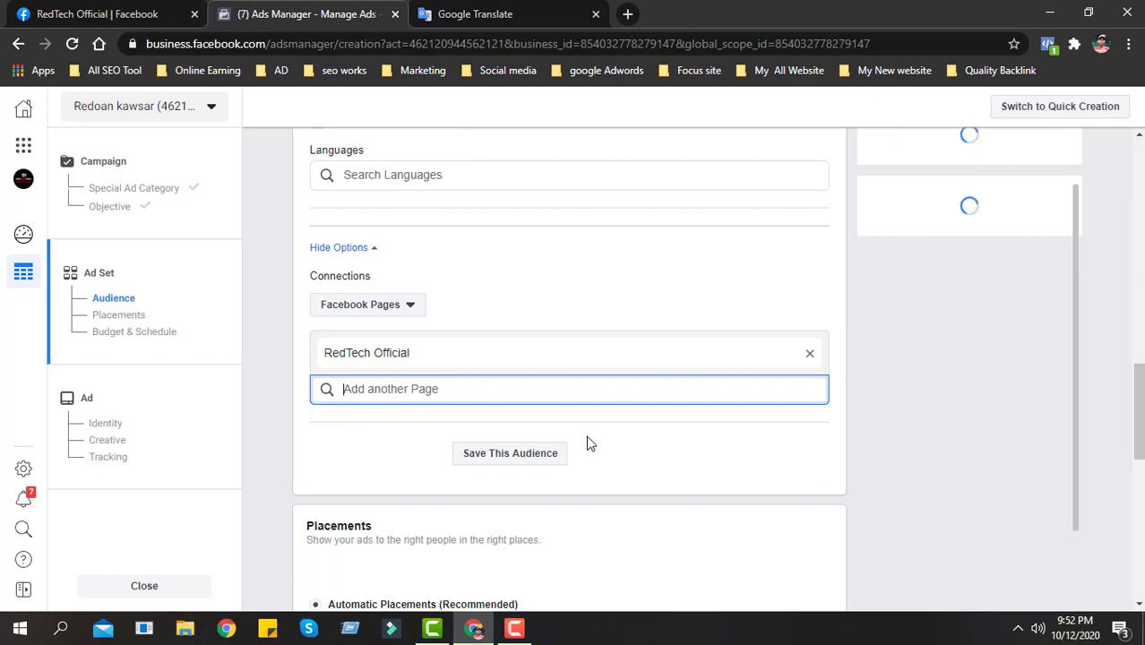
{"action": "scroll", "coordinate": [566, 450], "scroll_direction": "down", "scroll_amount": 1}
- Check the saved target audiences available for the ad set without applying any
{"action": "scroll", "coordinate": [654, 432], "scroll_direction": "up", "scroll_amount": 10}
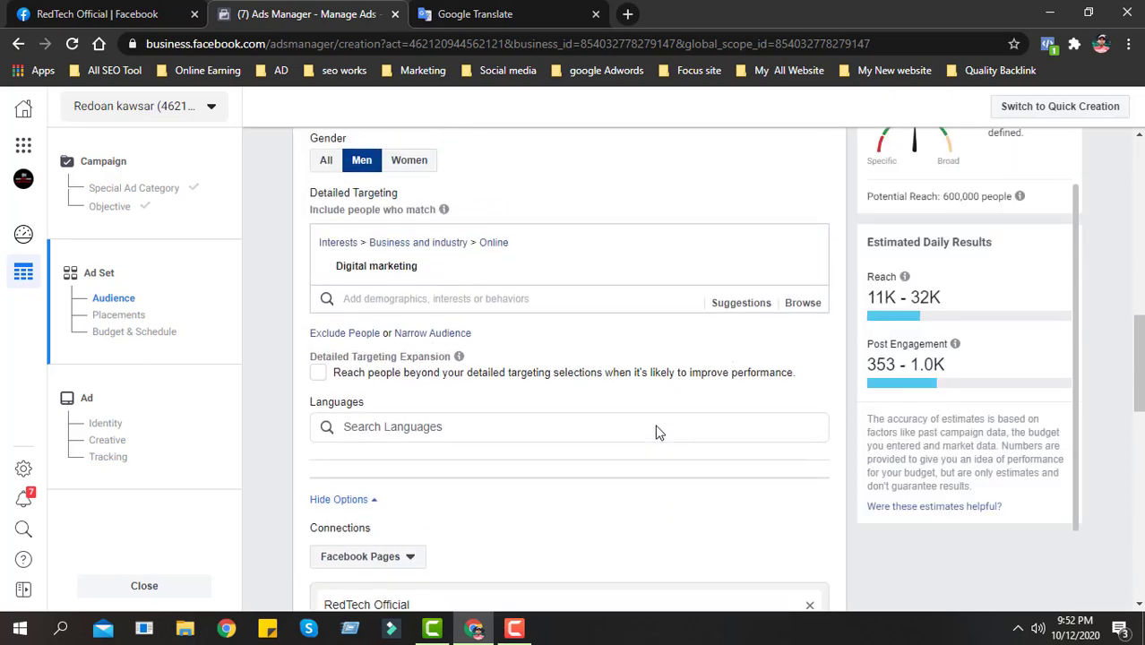
{"action": "scroll", "coordinate": [643, 361], "scroll_direction": "up", "scroll_amount": 1}
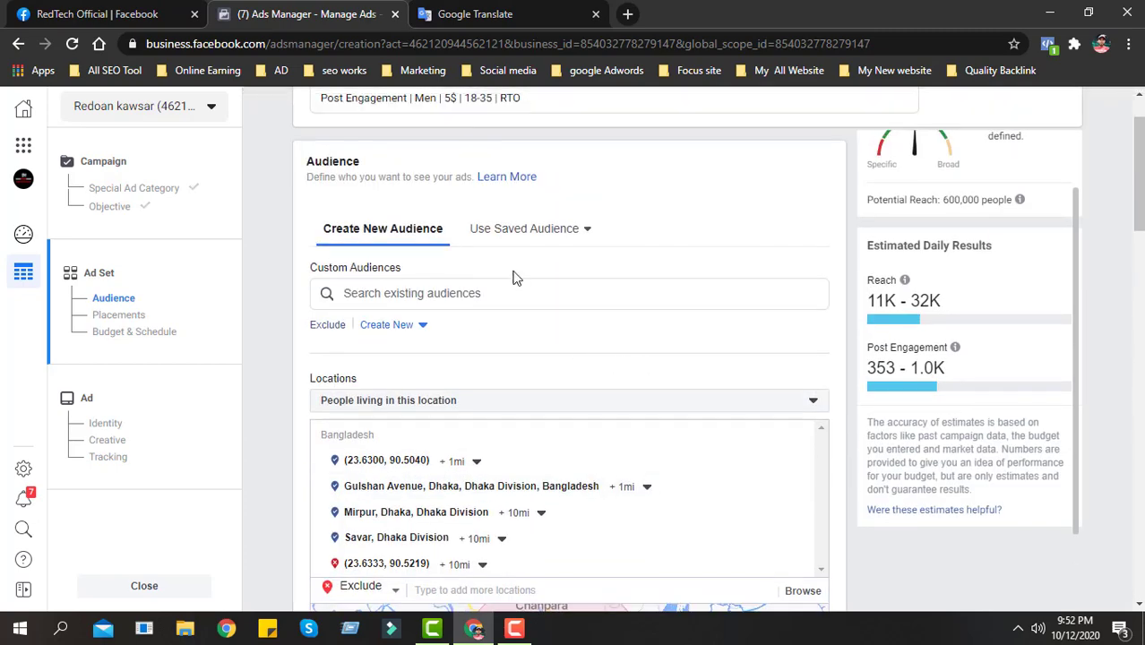
{"action": "left_click", "coordinate": [561, 234]}
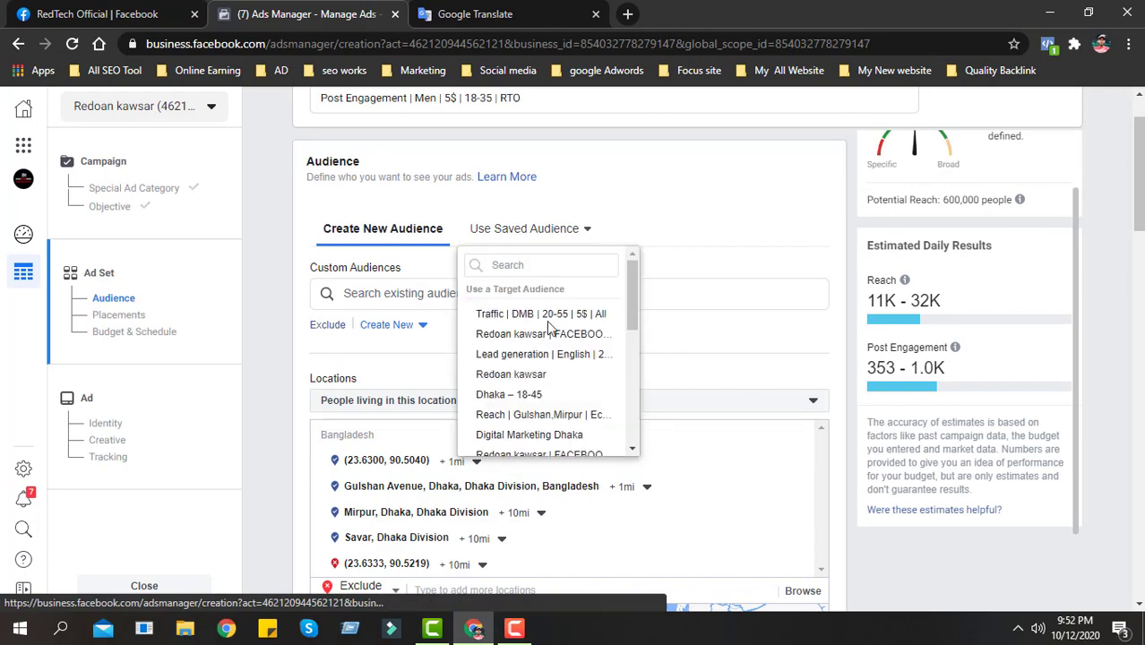
{"action": "left_click", "coordinate": [256, 362]}
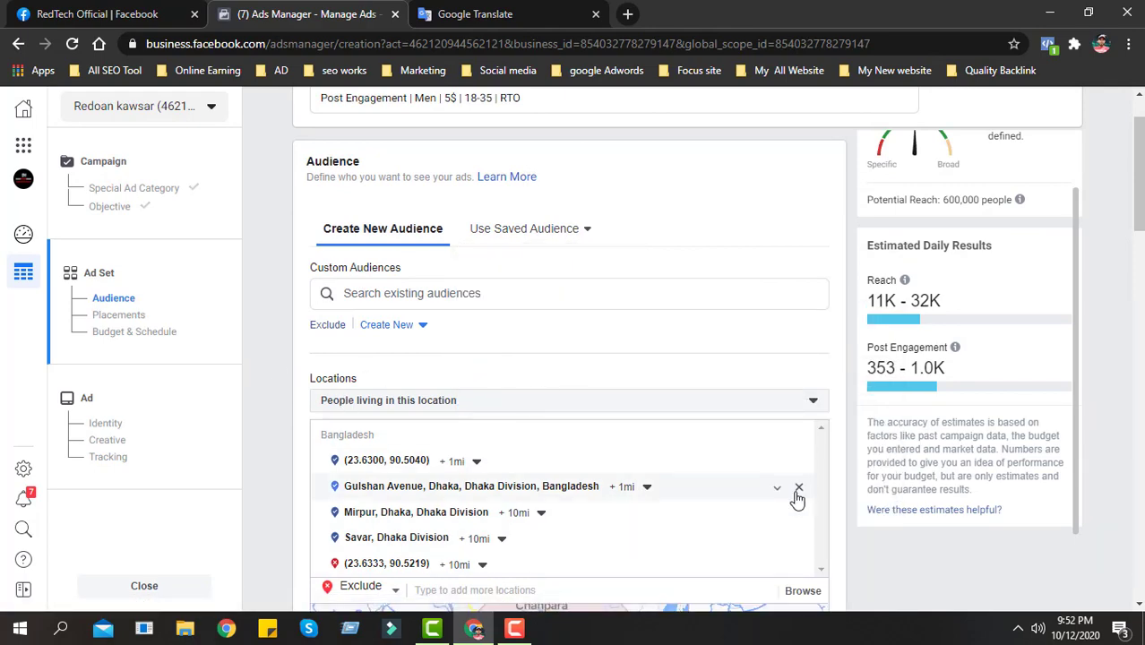
{"action": "scroll", "coordinate": [793, 495], "scroll_direction": "down", "scroll_amount": 6}
{"action": "scroll", "coordinate": [545, 477], "scroll_direction": "down", "scroll_amount": 5}
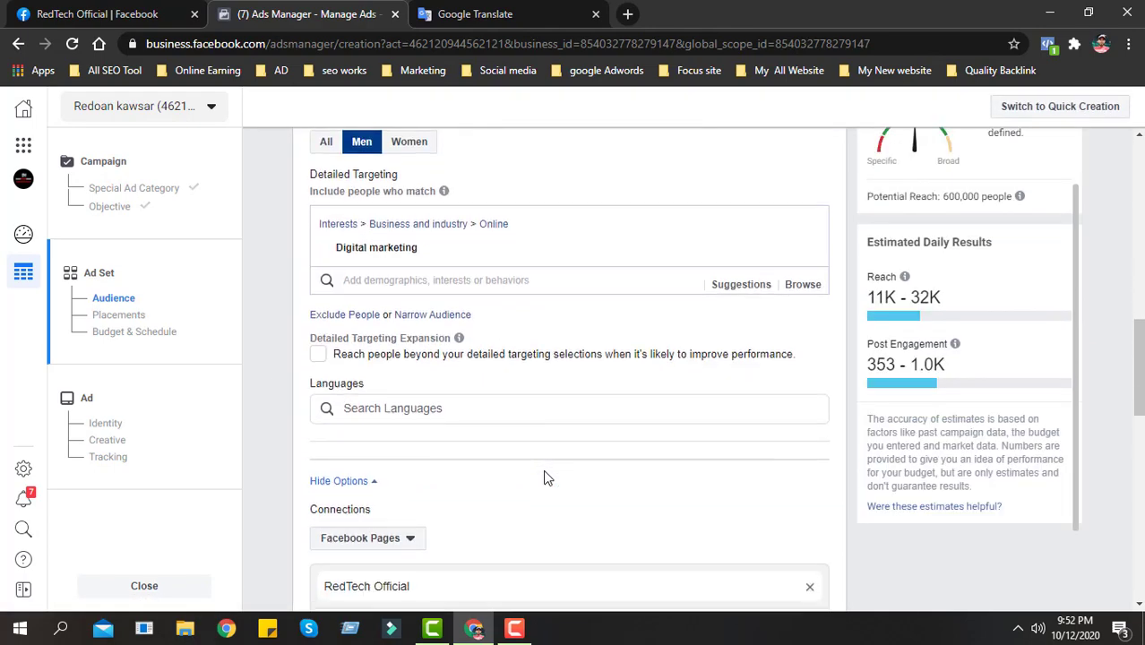
- Switch the ad set to Manual Placements and review the platforms and placements offered
{"action": "scroll", "coordinate": [539, 371], "scroll_direction": "down", "scroll_amount": 2}
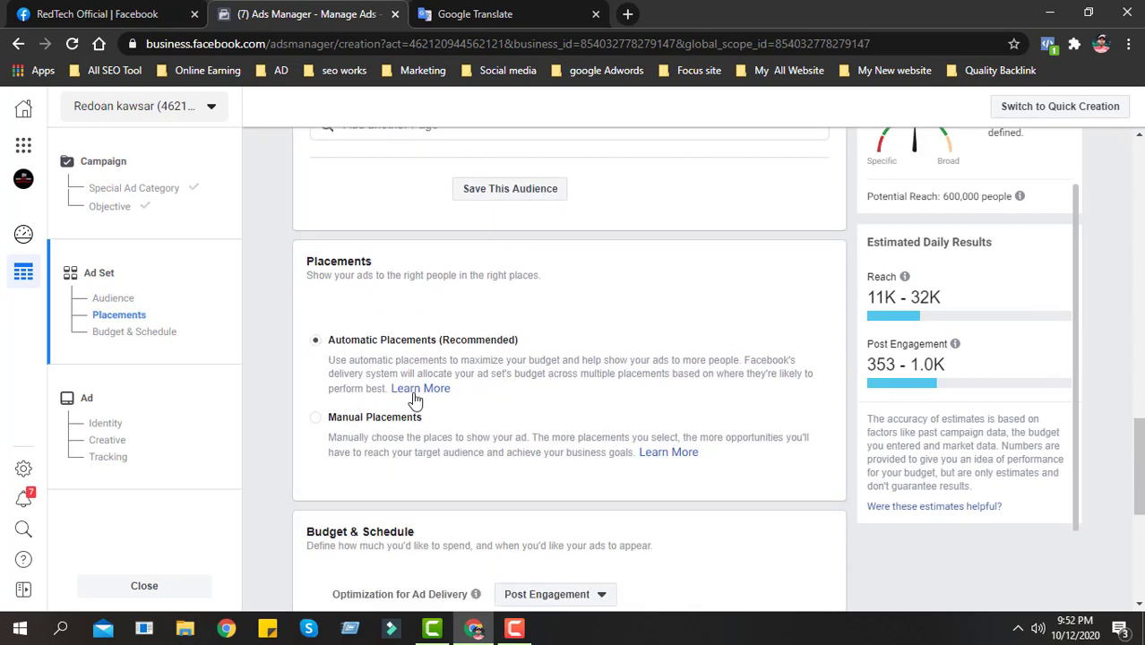
{"action": "scroll", "coordinate": [608, 421], "scroll_direction": "down", "scroll_amount": 2}
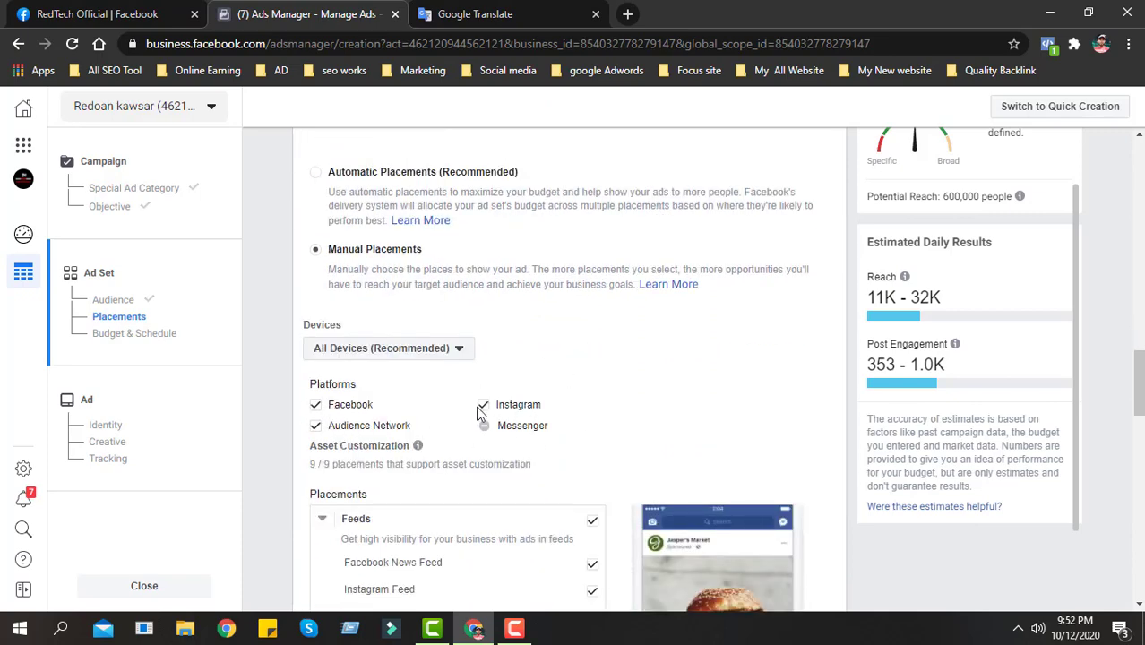
{"action": "scroll", "coordinate": [687, 432], "scroll_direction": "down", "scroll_amount": 1}
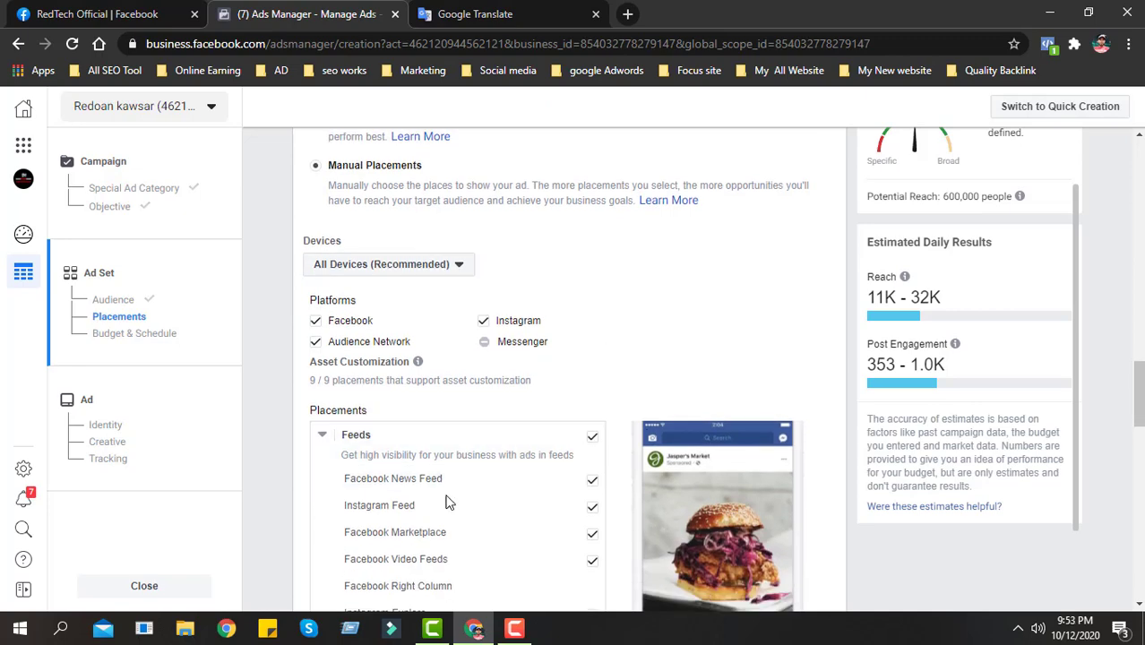
{"action": "scroll", "coordinate": [550, 412], "scroll_direction": "down", "scroll_amount": 1}
{"action": "scroll", "coordinate": [555, 461], "scroll_direction": "down", "scroll_amount": 9}
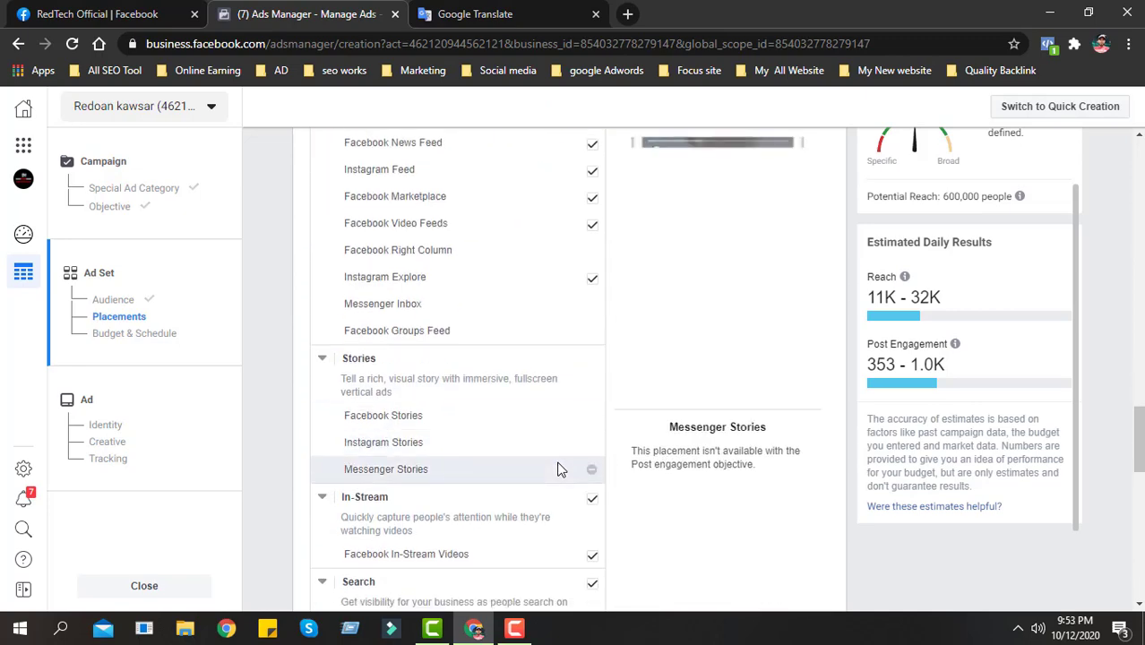
{"action": "scroll", "coordinate": [557, 466], "scroll_direction": "down", "scroll_amount": 4}
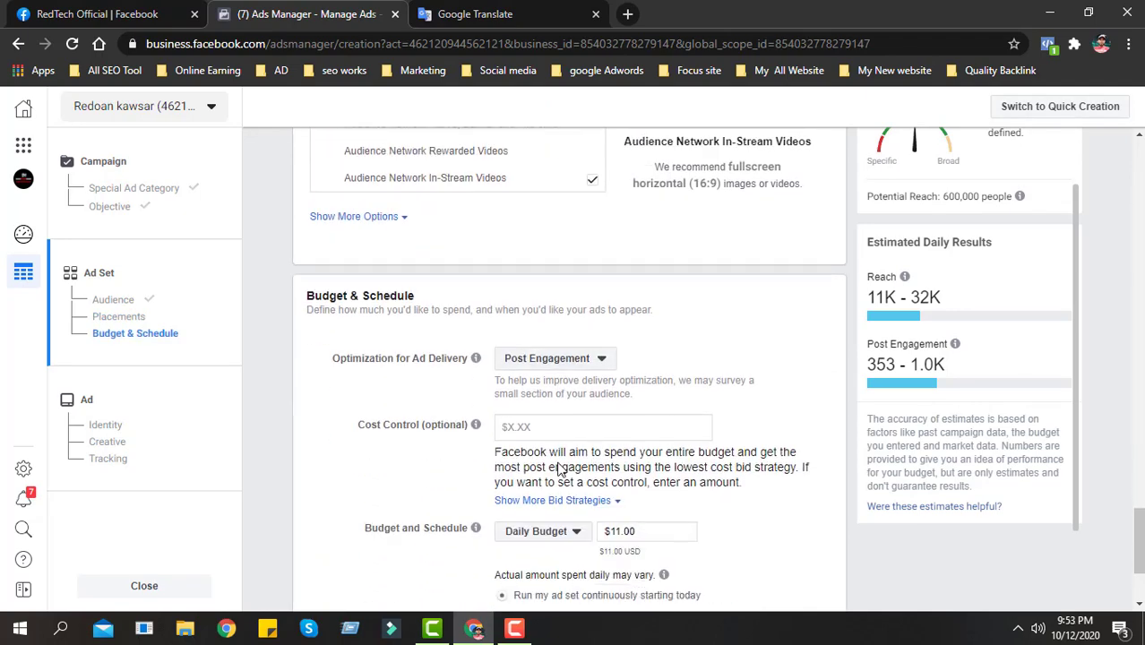
- Limit mobile ad delivery to devices connected to Wi-Fi, keeping All Mobile Devices, and review the other placement options
{"action": "left_click", "coordinate": [367, 217]}
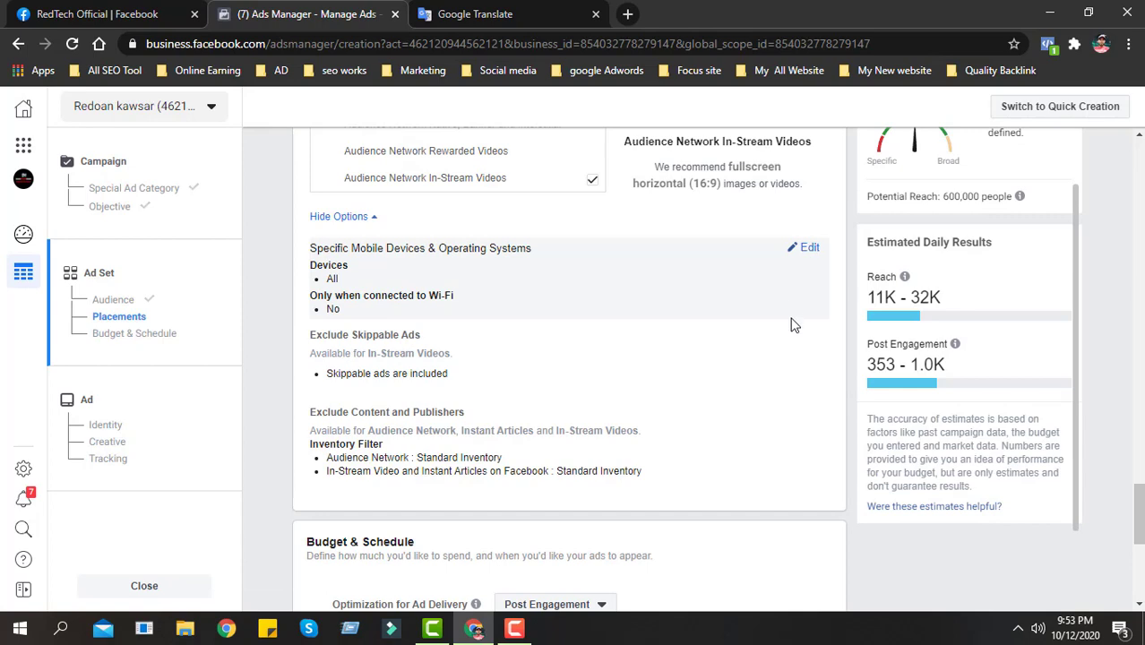
{"action": "left_click", "coordinate": [809, 247]}
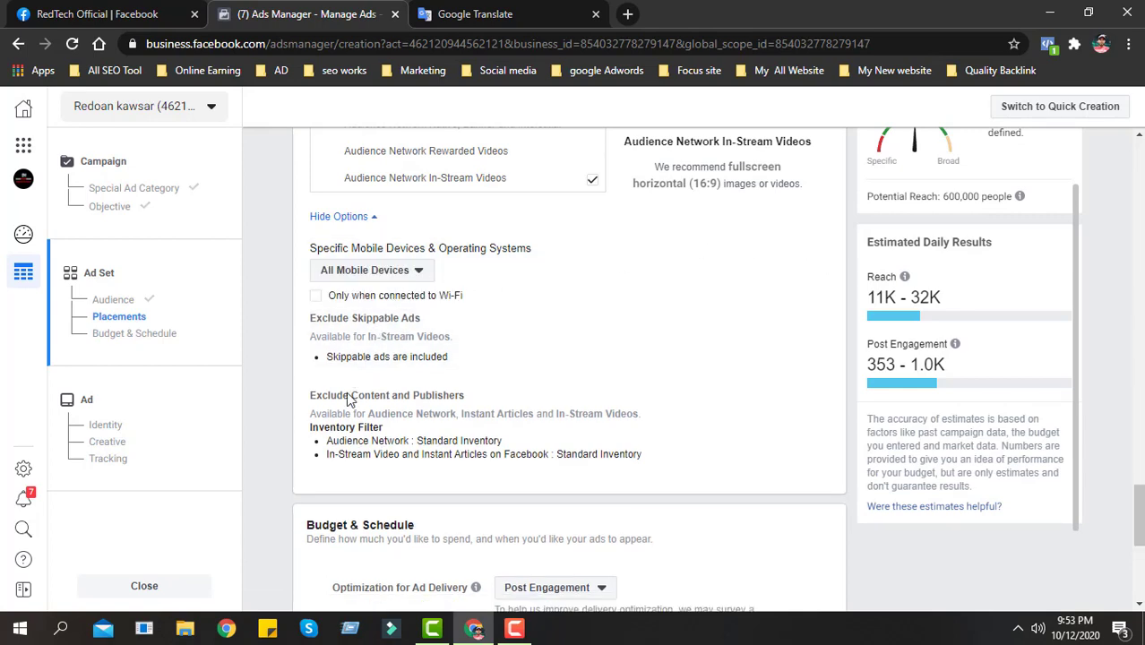
{"action": "left_click", "coordinate": [316, 297]}
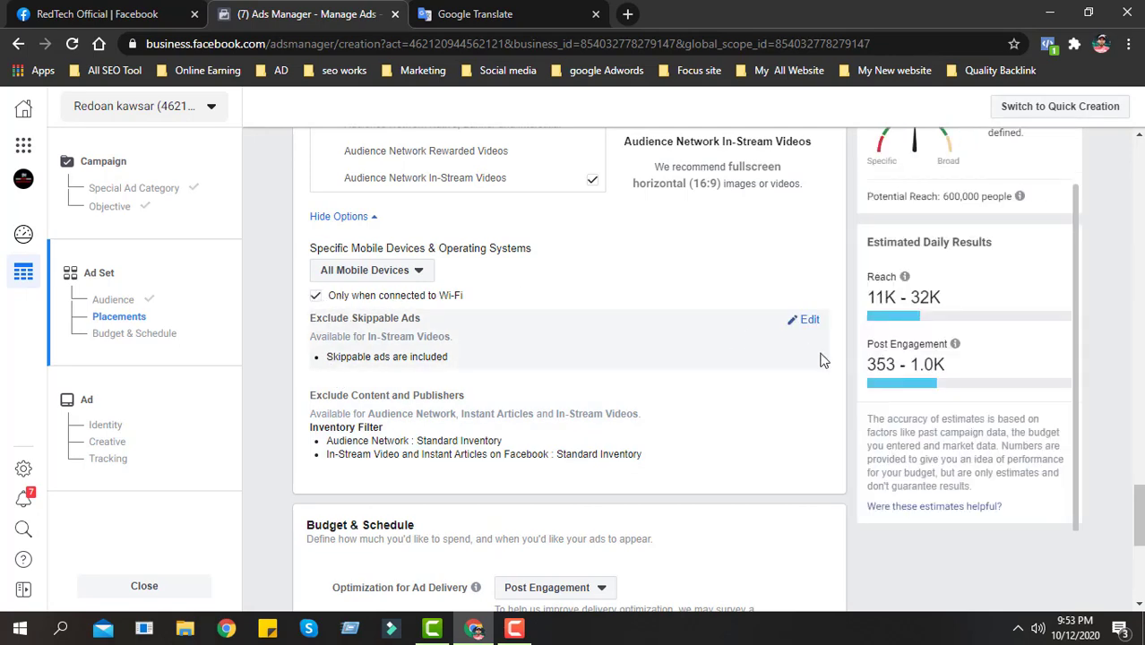
{"action": "left_click", "coordinate": [407, 278]}
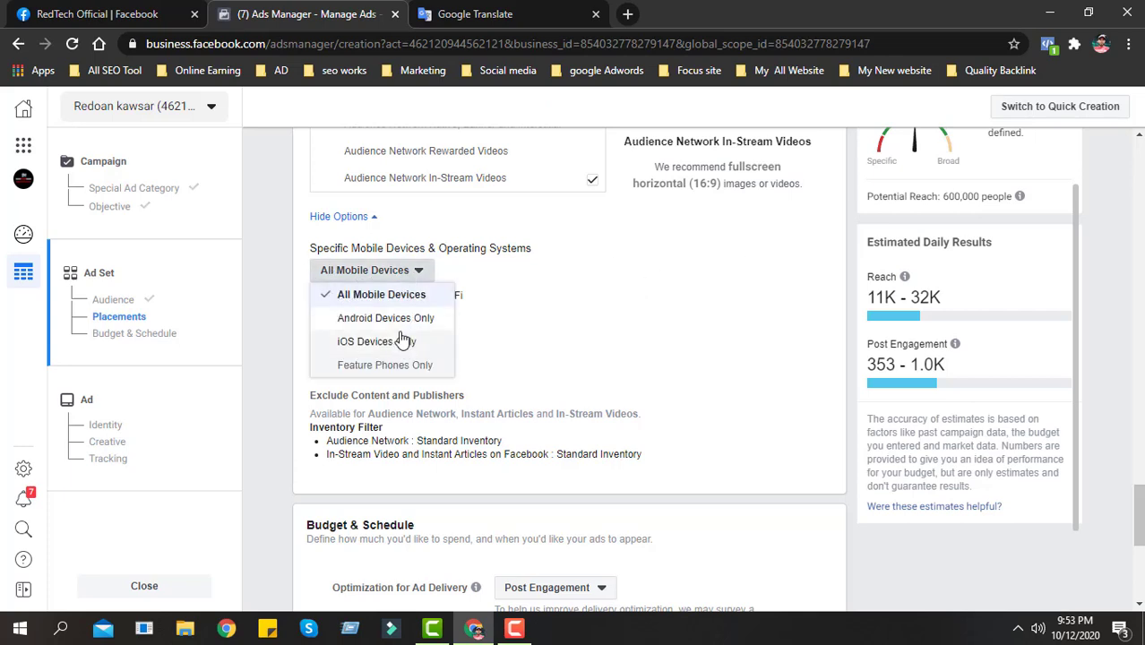
{"action": "left_click", "coordinate": [666, 307]}
{"action": "scroll", "coordinate": [655, 327], "scroll_direction": "up", "scroll_amount": 2}
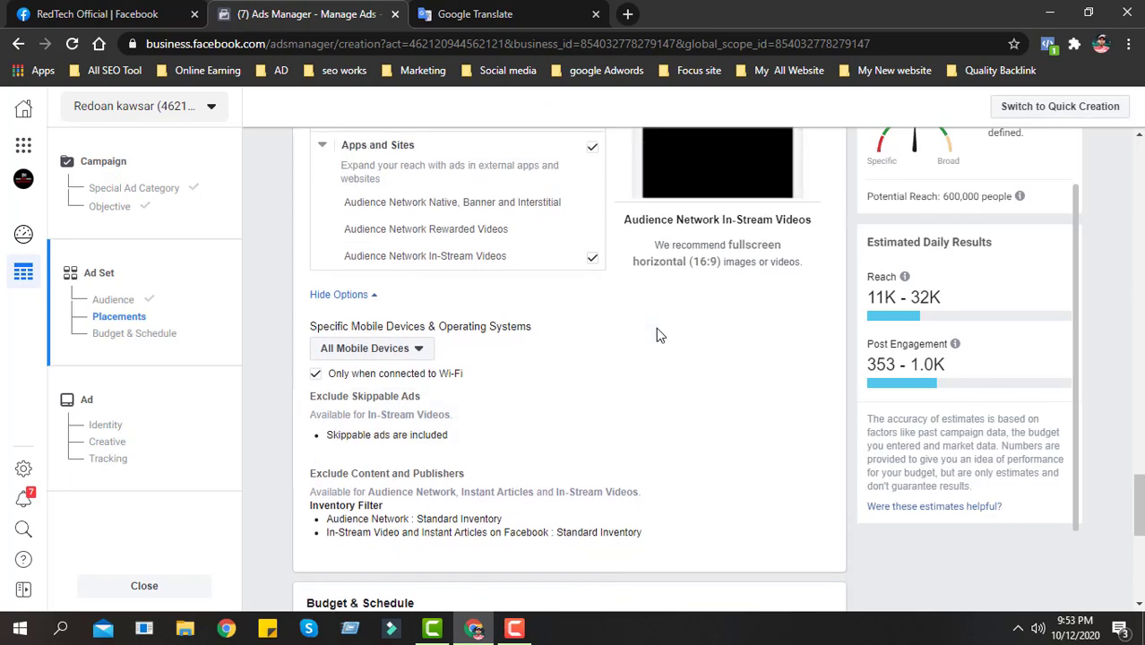
{"action": "scroll", "coordinate": [624, 383], "scroll_direction": "down", "scroll_amount": 4}
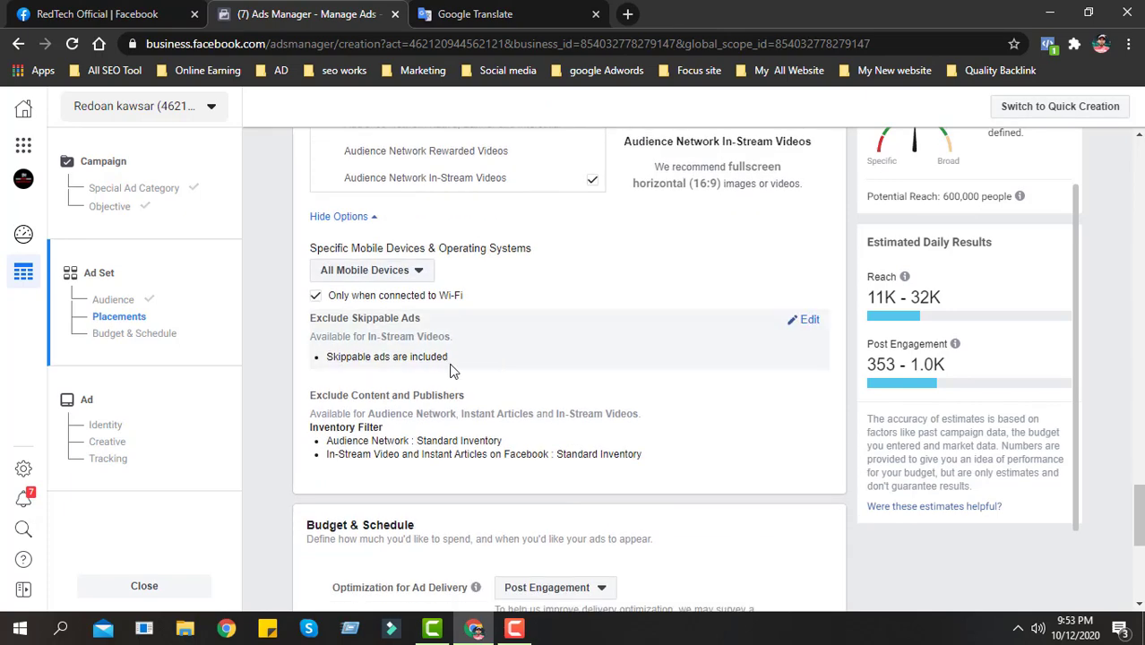
{"action": "scroll", "coordinate": [659, 350], "scroll_direction": "up", "scroll_amount": 3}
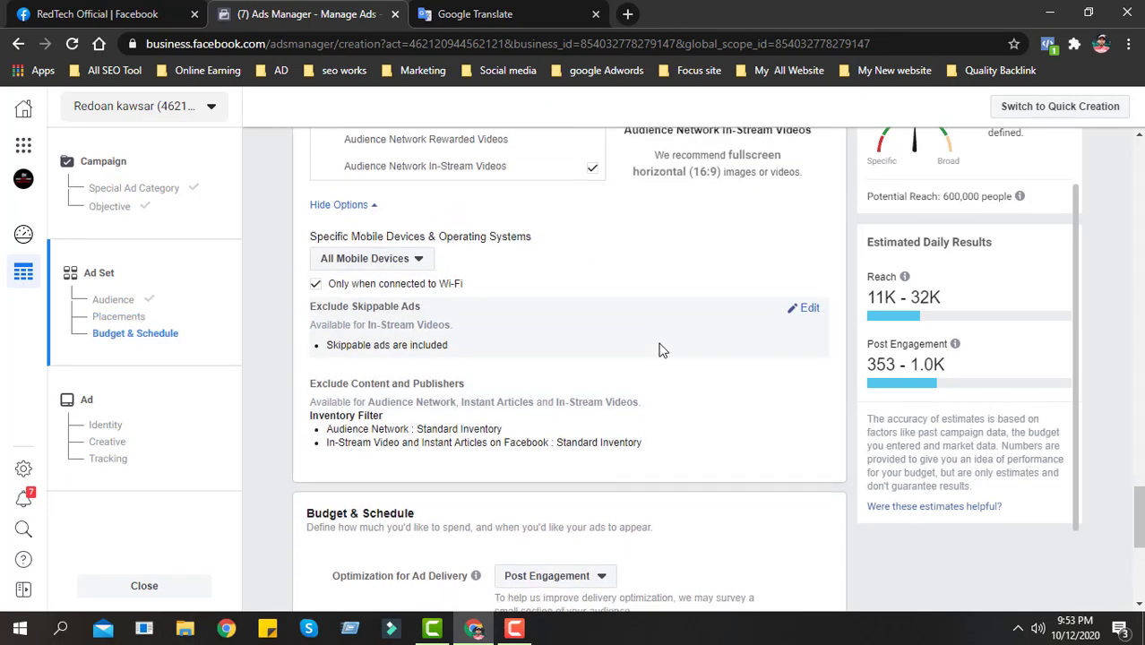
- Choose Post Engagement as the optimization for ad delivery and show the additional bid strategies
{"action": "scroll", "coordinate": [660, 350], "scroll_direction": "down", "scroll_amount": 4}
{"action": "scroll", "coordinate": [410, 299], "scroll_direction": "down", "scroll_amount": 1}
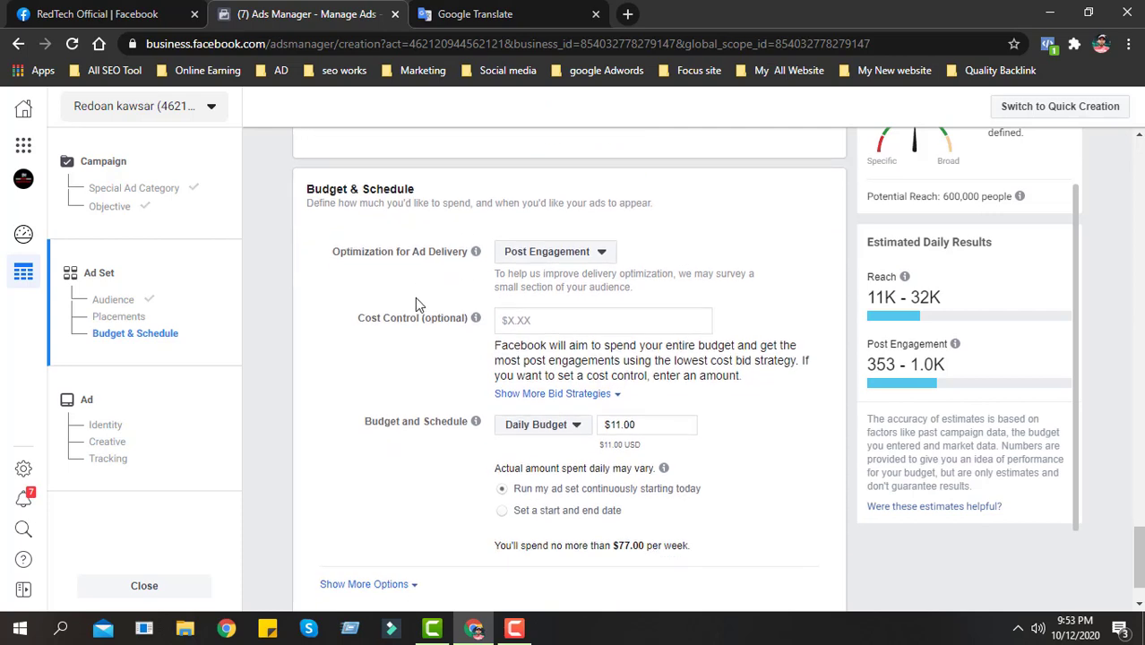
{"action": "left_click", "coordinate": [575, 255]}
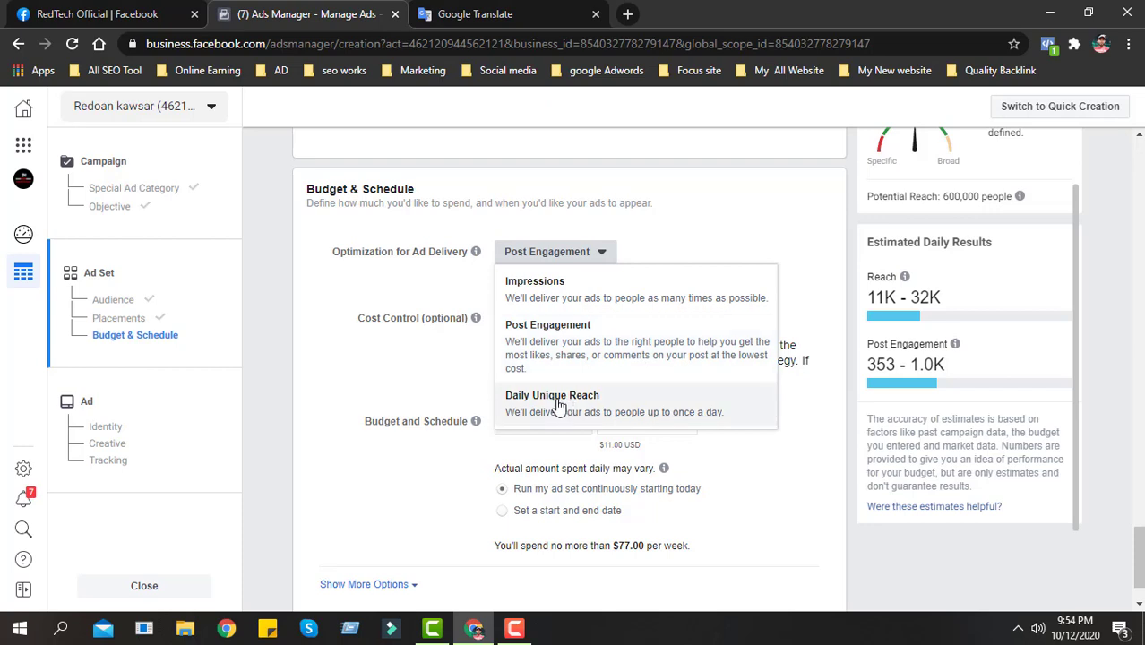
{"action": "left_click", "coordinate": [595, 352]}
{"action": "left_click", "coordinate": [543, 319]}
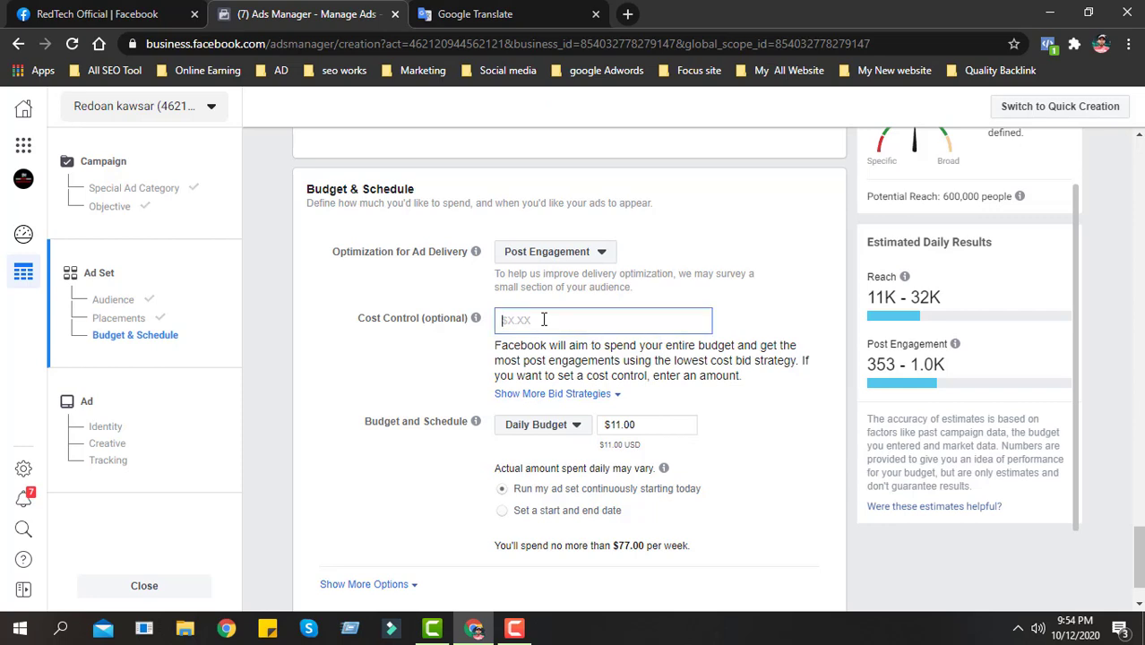
{"action": "left_click", "coordinate": [616, 395]}
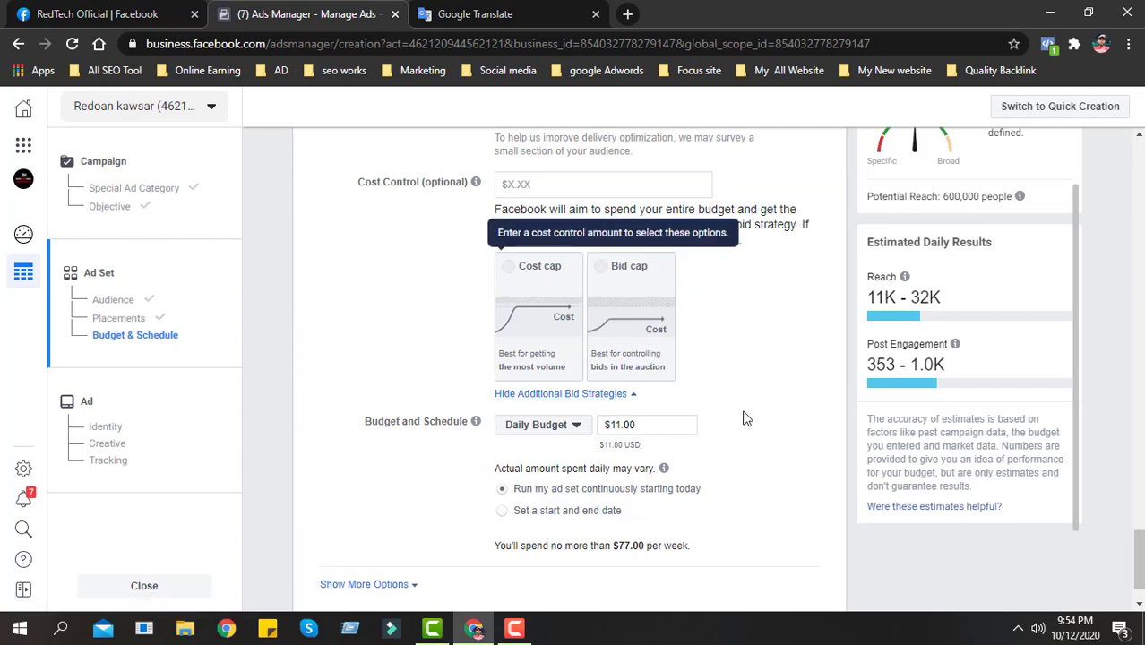
- Set the ad set's daily budget to $1.00
{"action": "scroll", "coordinate": [744, 417], "scroll_direction": "up", "scroll_amount": 1}
{"action": "left_click", "coordinate": [619, 509]}
{"action": "key", "text": "BackSpace"}
{"action": "left_click", "coordinate": [765, 496]}
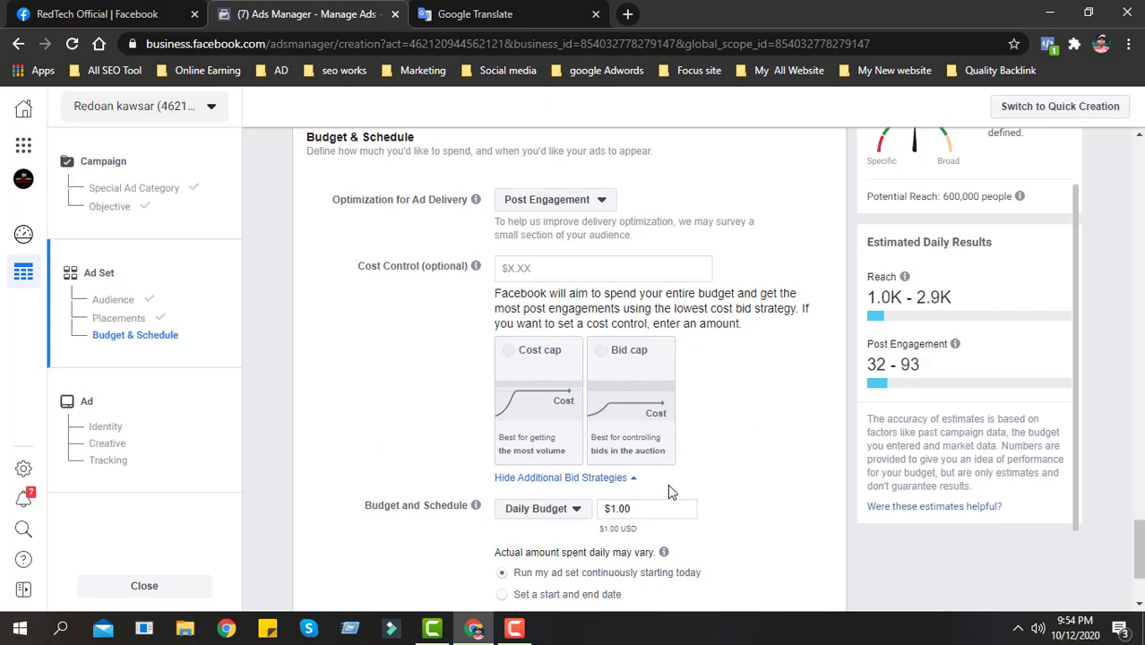
- Enter a cost control of $0.01, select the Bid cap strategy and check the estimated daily post engagement
{"action": "left_click", "coordinate": [537, 266]}
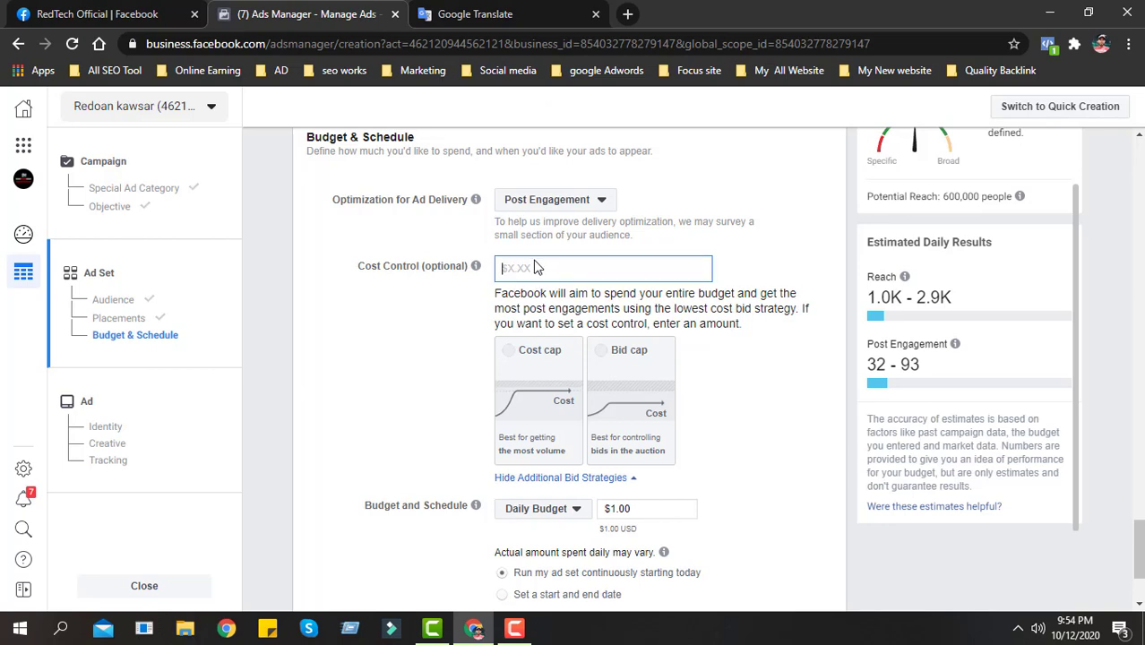
{"action": "type", "text": "0.01"}
{"action": "left_click", "coordinate": [411, 268]}
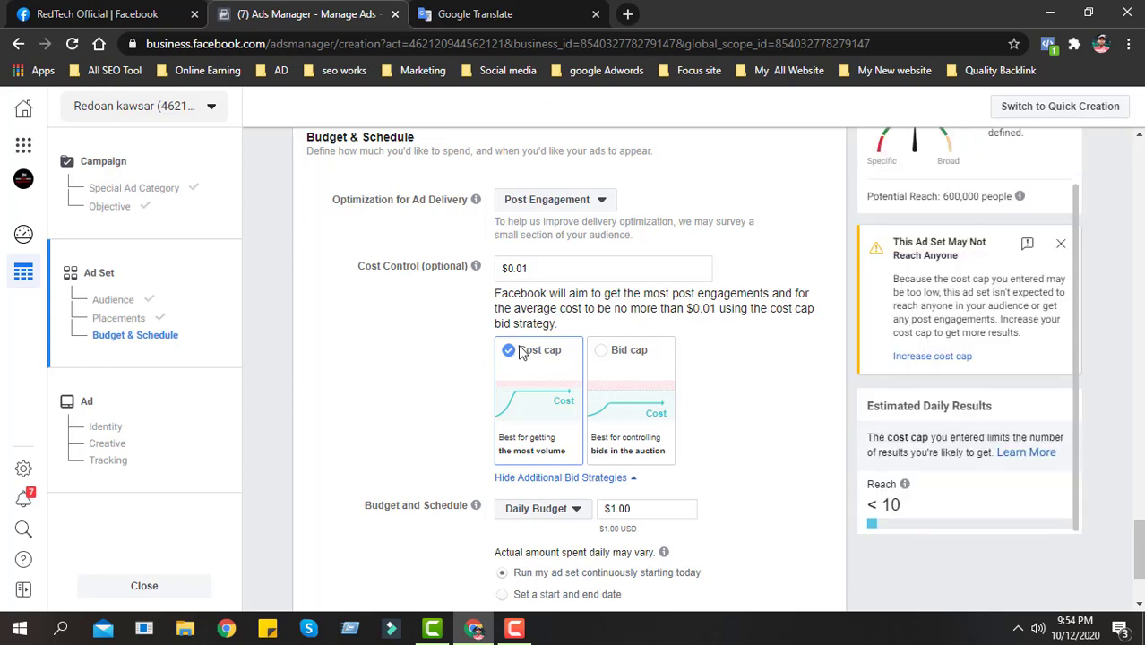
{"action": "left_click", "coordinate": [601, 350]}
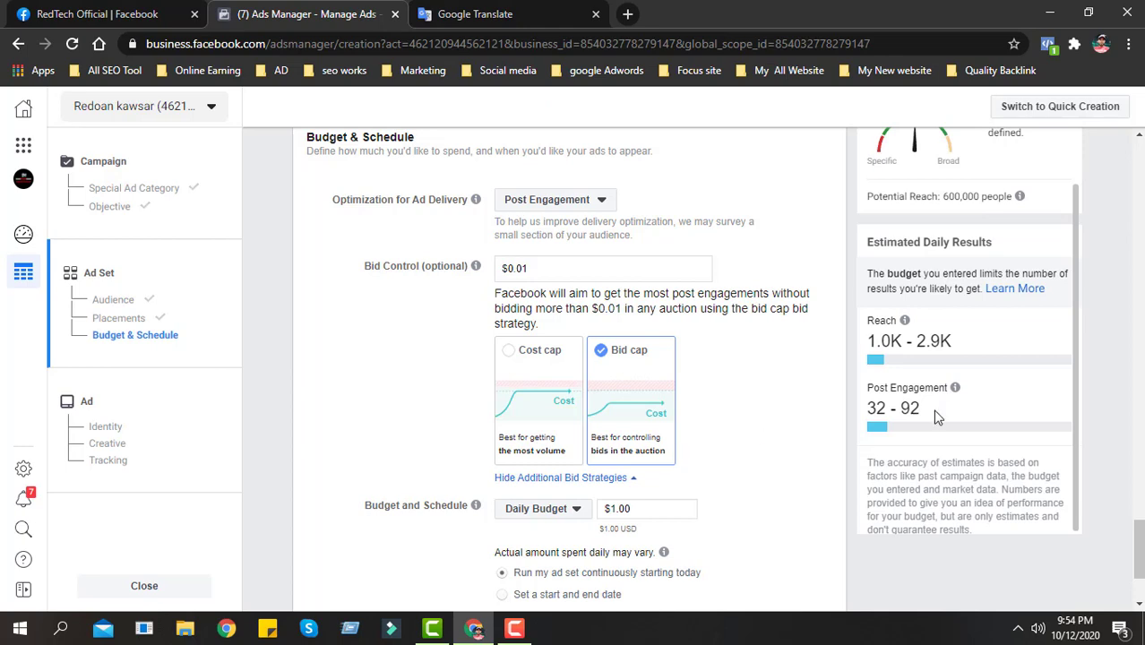
{"action": "left_click_drag", "start_coordinate": [868, 416], "coordinate": [931, 417]}
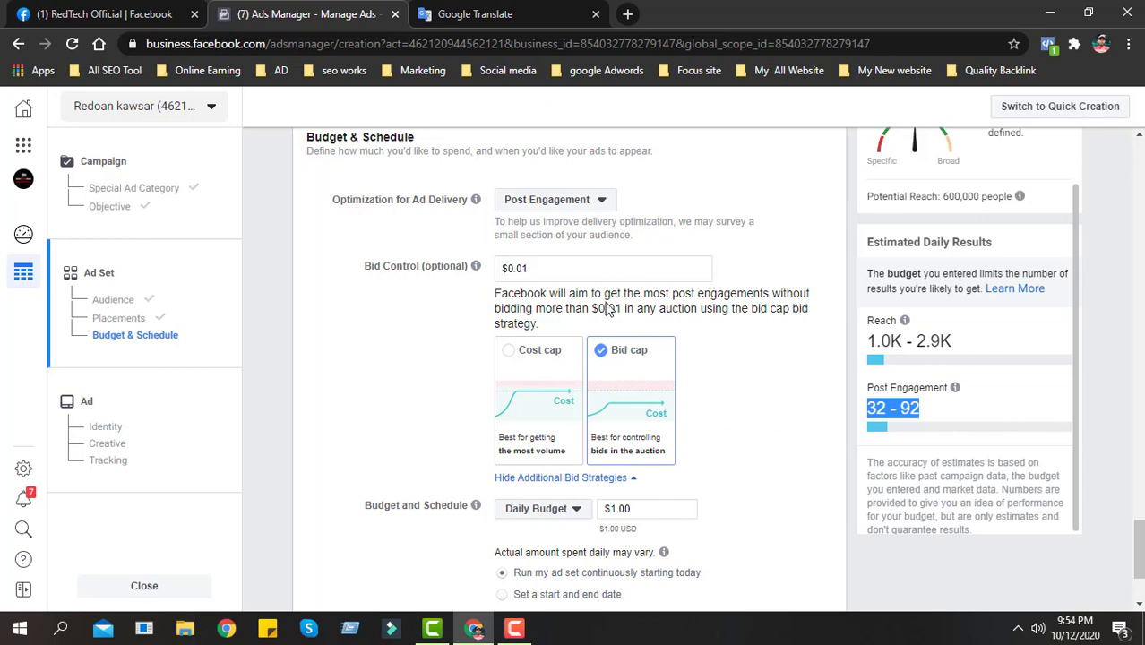
{"action": "left_click", "coordinate": [743, 307]}
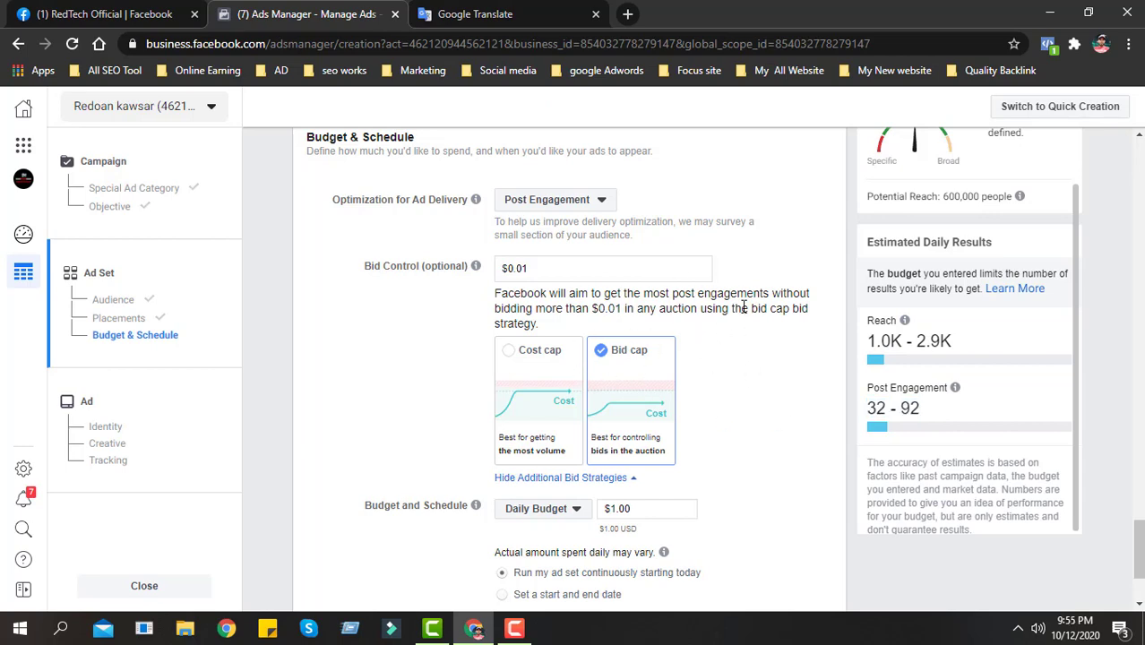
- Set the ad set's daily budget to $5.00 and check the estimated daily post engagement
{"action": "scroll", "coordinate": [723, 467], "scroll_direction": "down", "scroll_amount": 1}
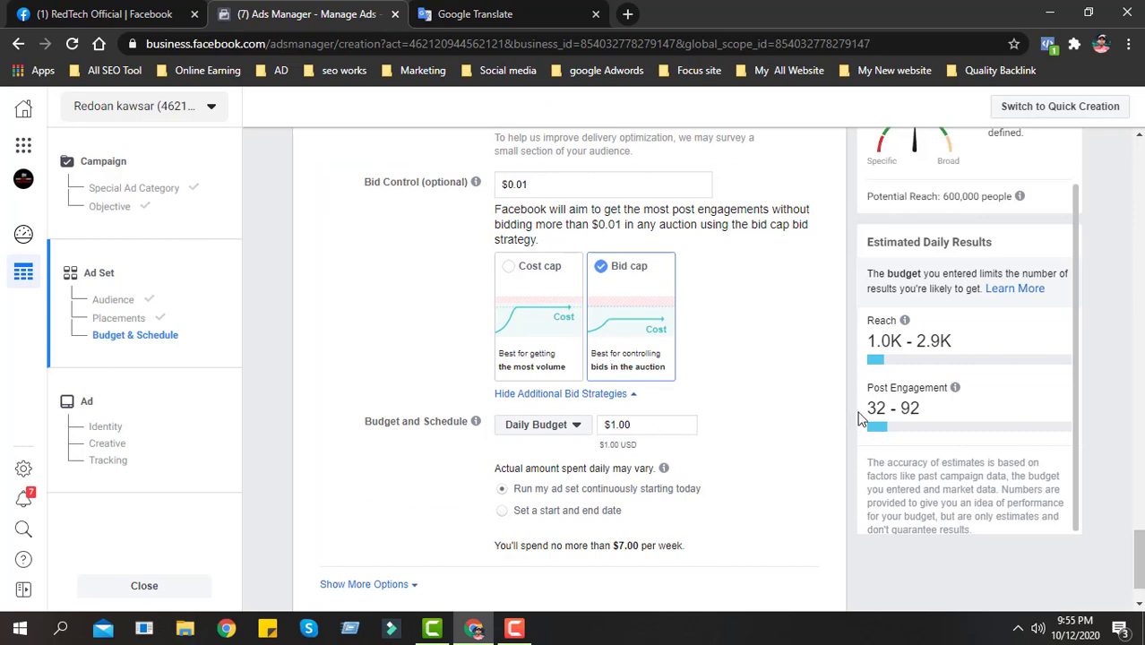
{"action": "left_click_drag", "start_coordinate": [862, 408], "coordinate": [922, 411]}
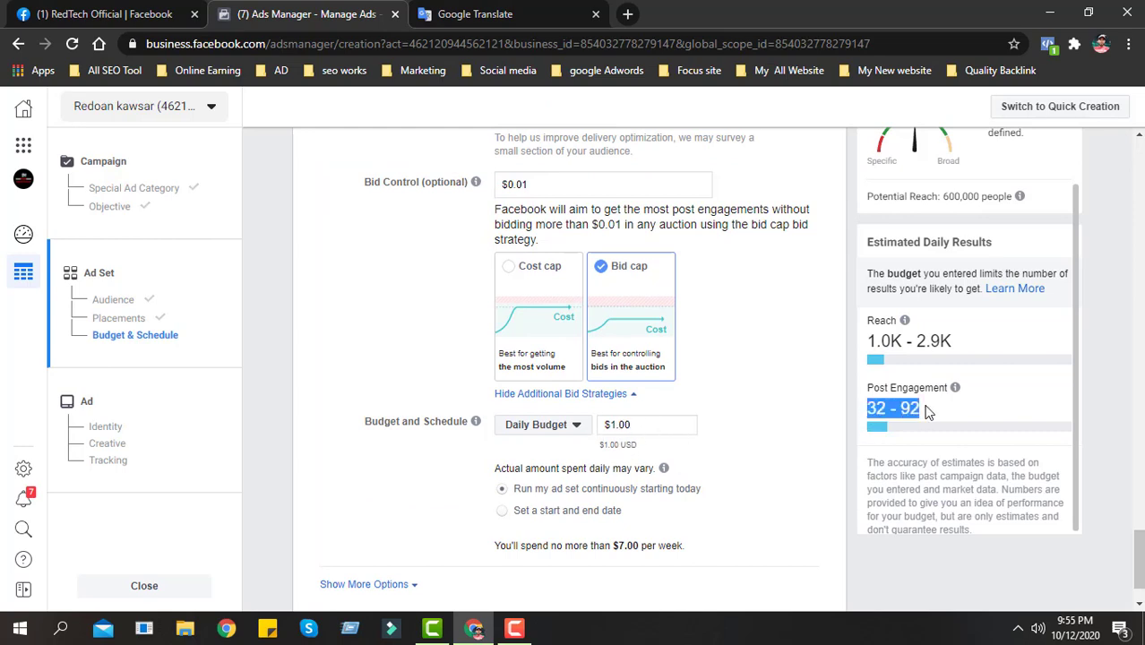
{"action": "left_click", "coordinate": [618, 424]}
{"action": "key", "text": "BackSpace"}
{"action": "type", "text": "5"}
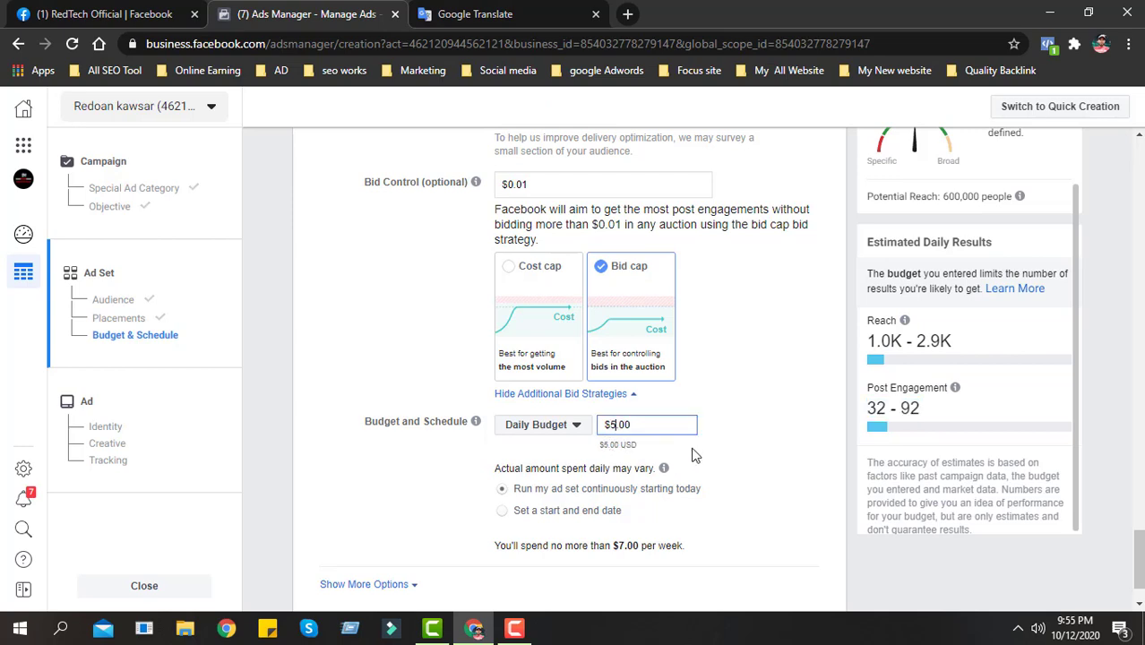
{"action": "left_click", "coordinate": [776, 392]}
{"action": "left_click_drag", "start_coordinate": [870, 410], "coordinate": [939, 409]}
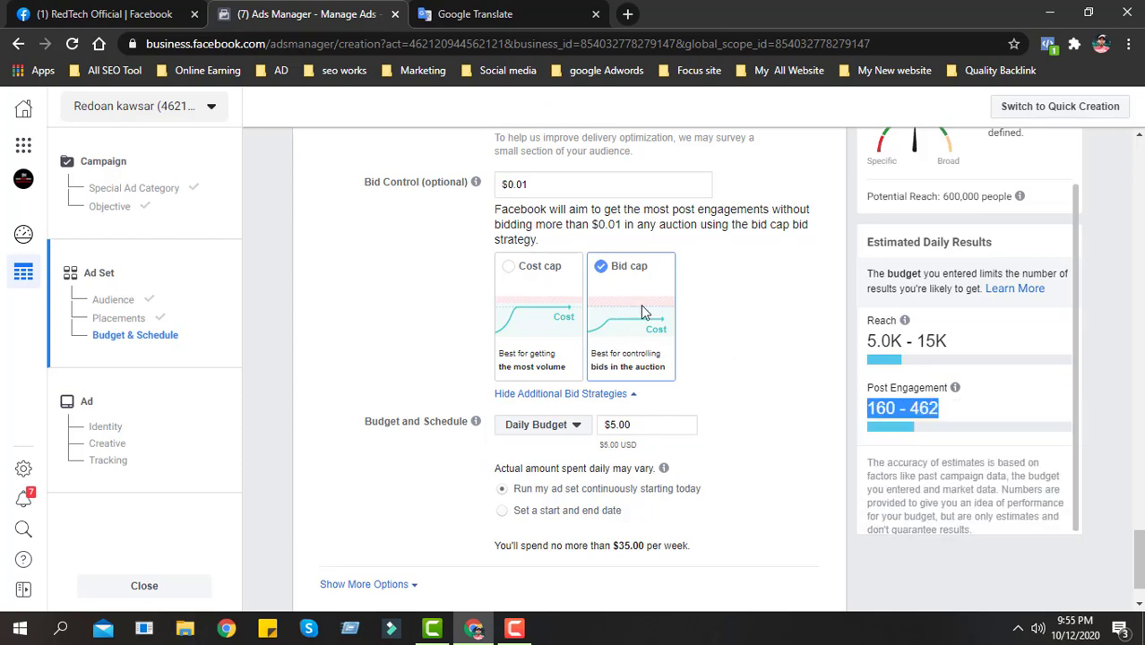
- Clear the $0.01 bid control amount so the ad set uses the lowest cost bid strategy
{"action": "scroll", "coordinate": [587, 331], "scroll_direction": "up", "scroll_amount": 1}
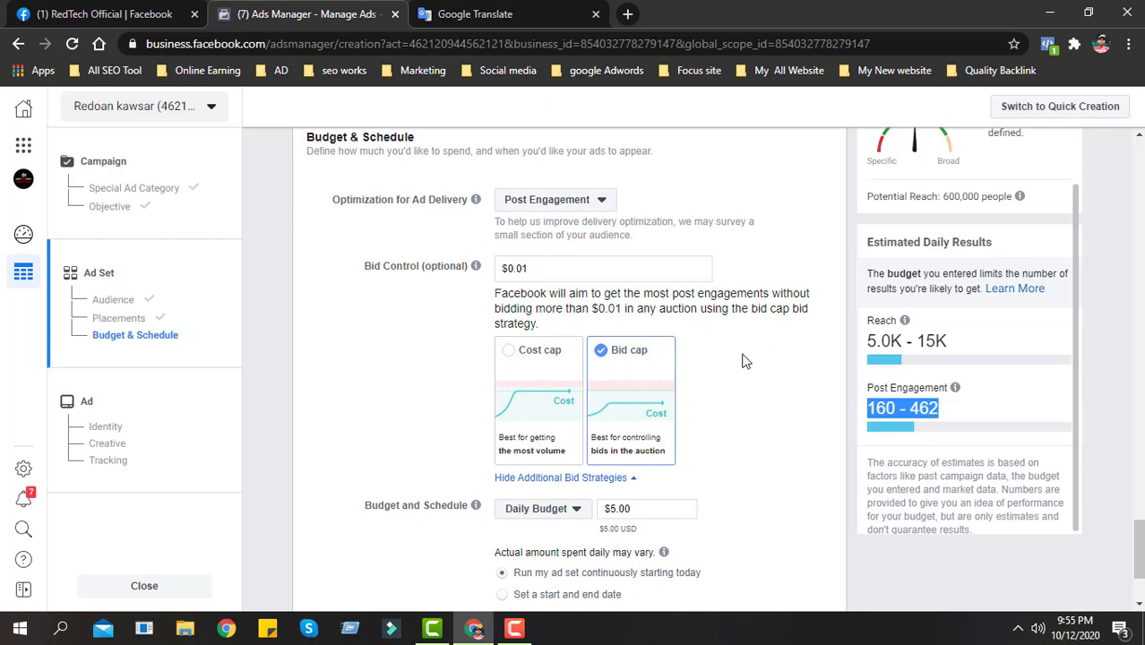
{"action": "left_click_drag", "start_coordinate": [598, 309], "coordinate": [625, 311]}
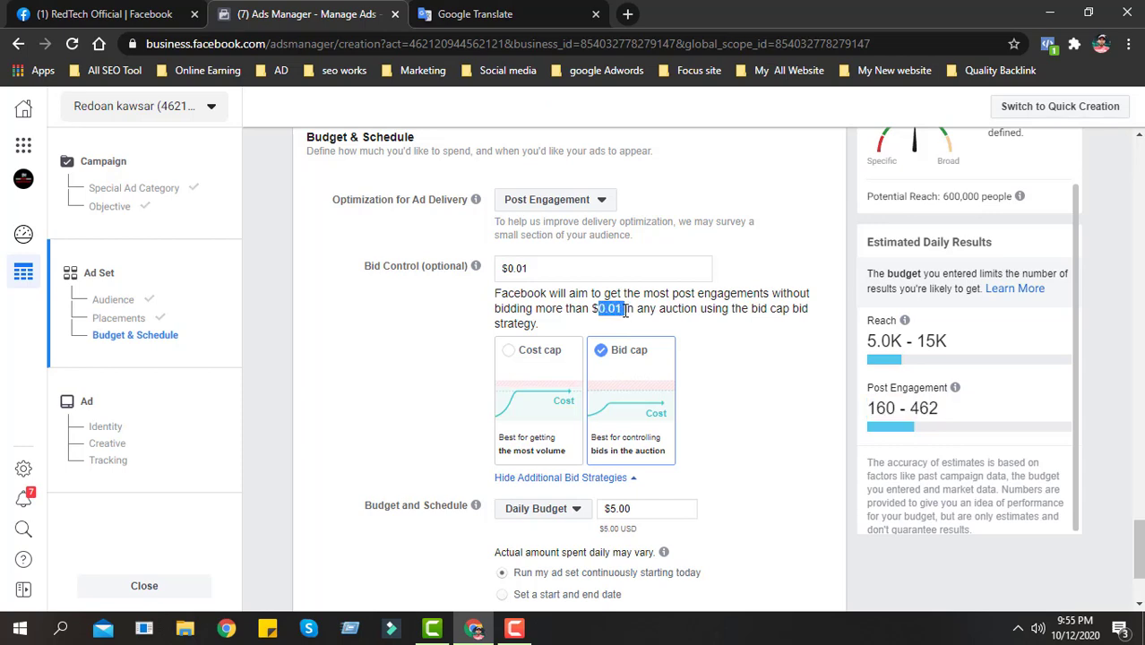
{"action": "left_click", "coordinate": [579, 272]}
{"action": "key", "text": "BackSpace"}
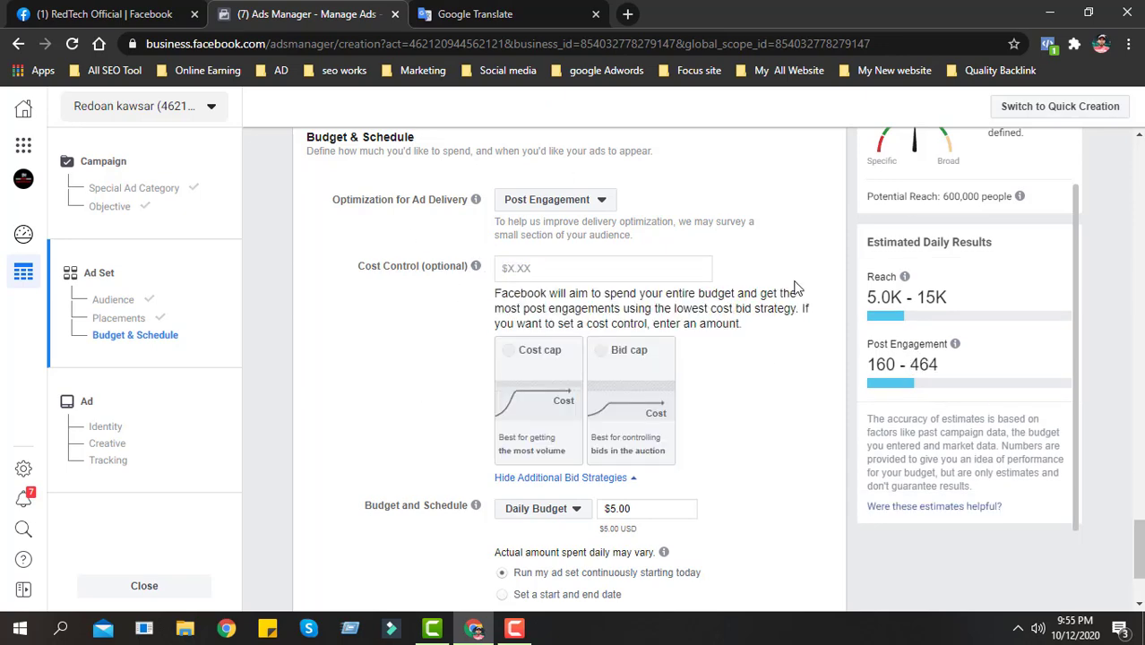
{"action": "scroll", "coordinate": [730, 376], "scroll_direction": "down", "scroll_amount": 1}
{"action": "scroll", "coordinate": [730, 383], "scroll_direction": "down", "scroll_amount": 1}
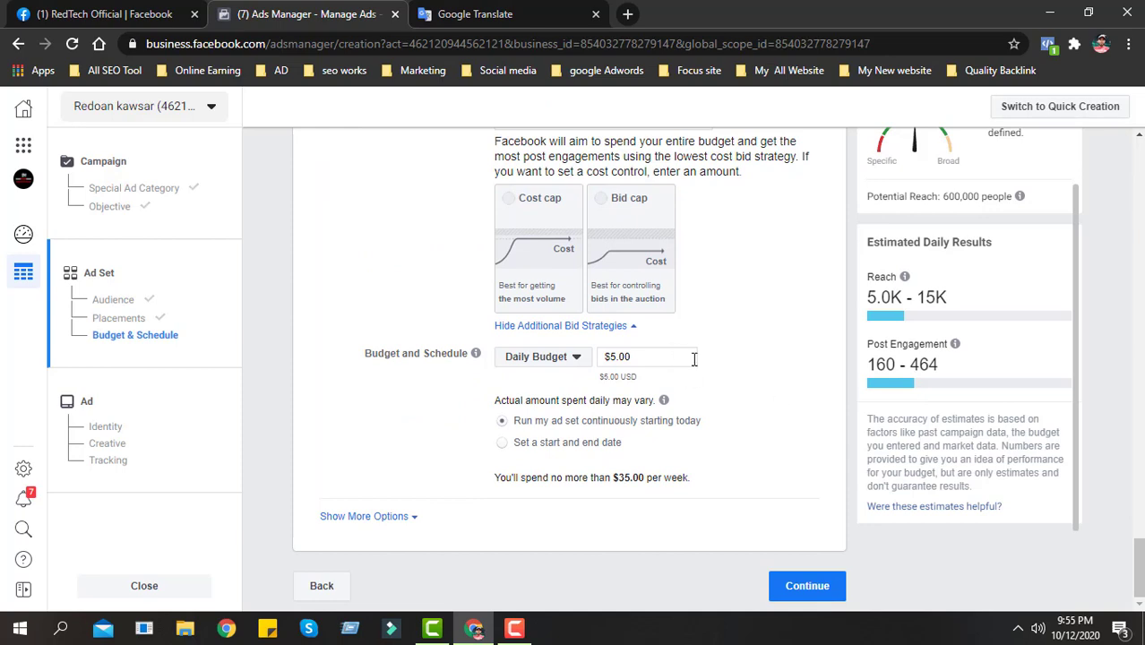
{"action": "scroll", "coordinate": [684, 355], "scroll_direction": "up", "scroll_amount": 2}
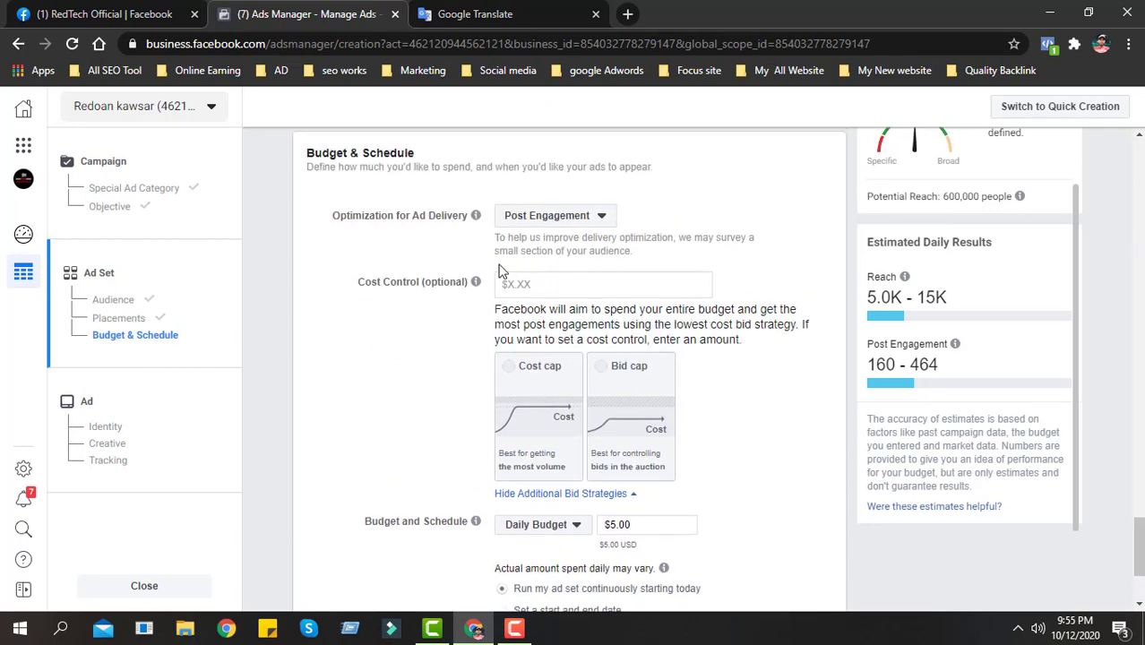
- Read the explanation of the optional cost control and review the available ad delivery optimization choices
{"action": "left_click", "coordinate": [549, 282]}
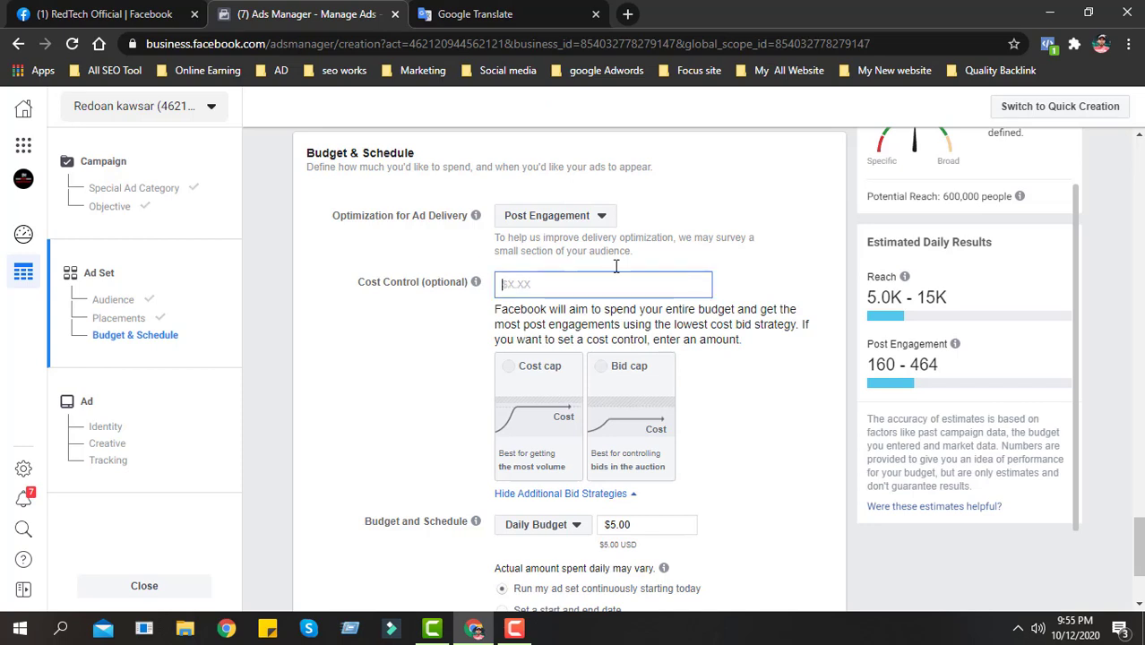
{"action": "left_click", "coordinate": [409, 334]}
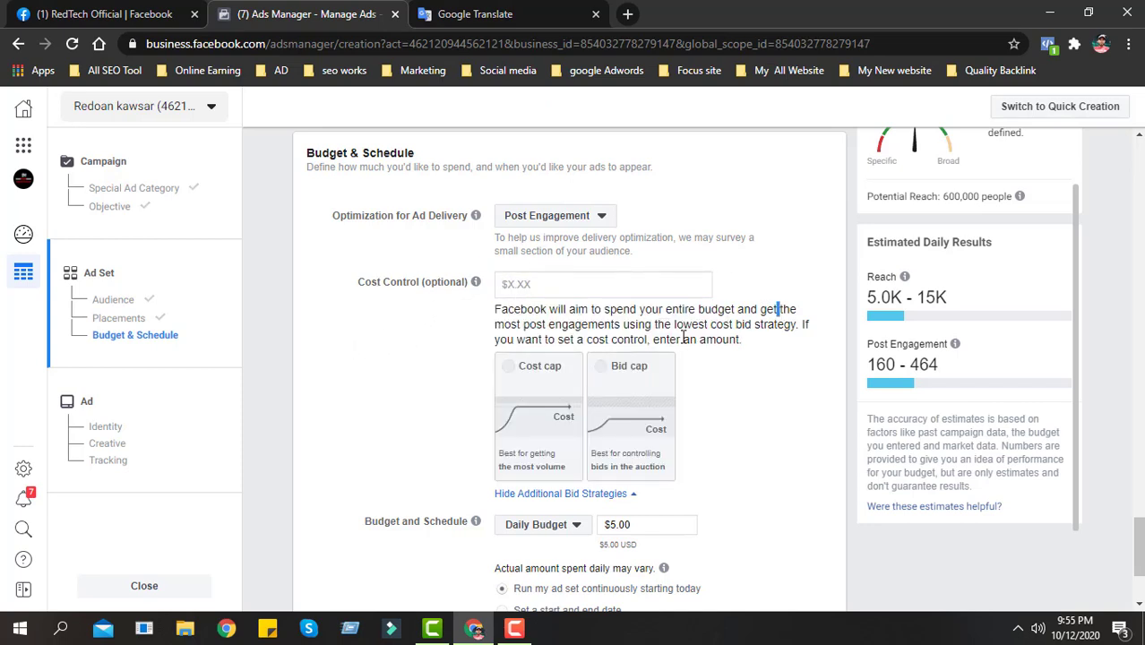
{"action": "left_click_drag", "start_coordinate": [741, 346], "coordinate": [485, 320]}
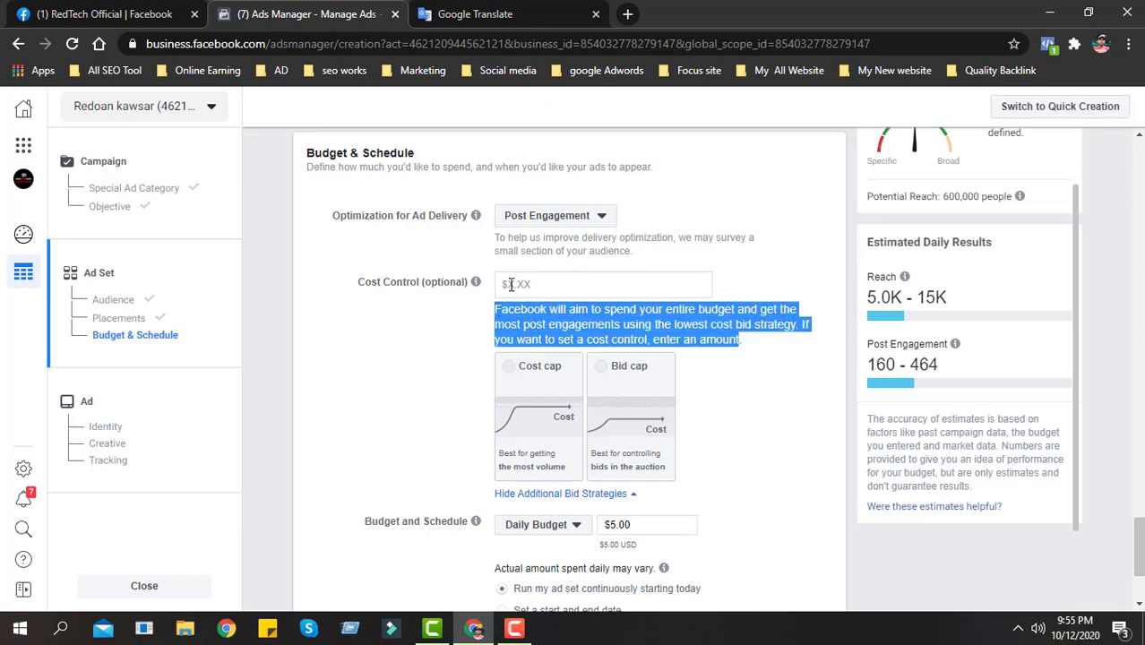
{"action": "left_click", "coordinate": [510, 284]}
{"action": "left_click_drag", "start_coordinate": [355, 286], "coordinate": [468, 284]}
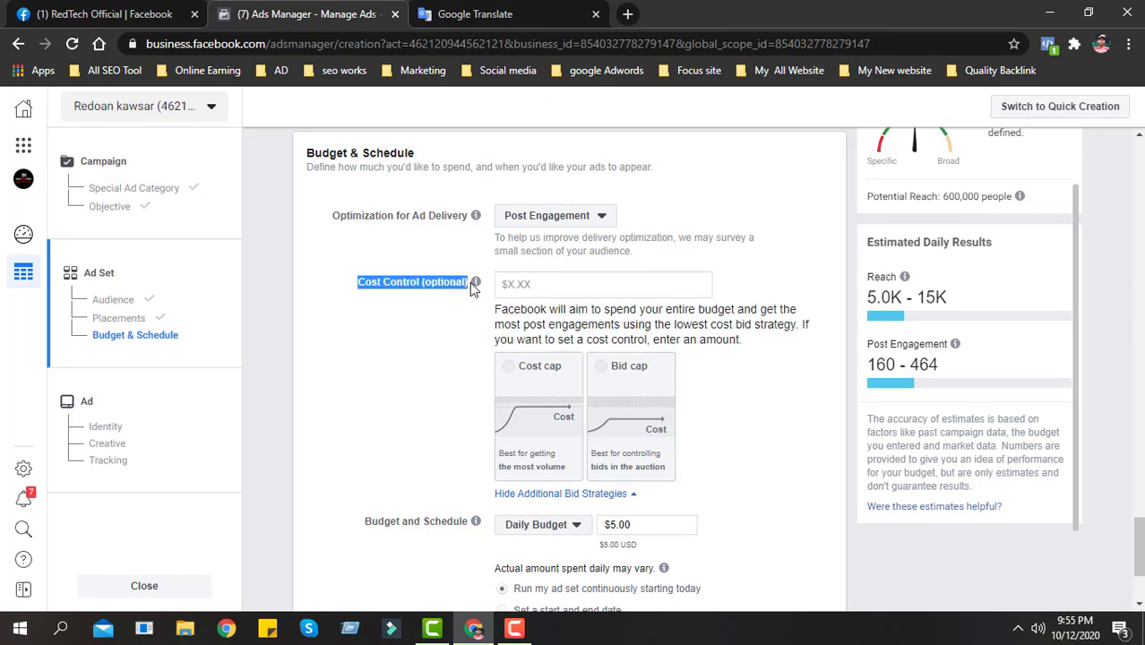
{"action": "mouse_move", "coordinate": [472, 288]}
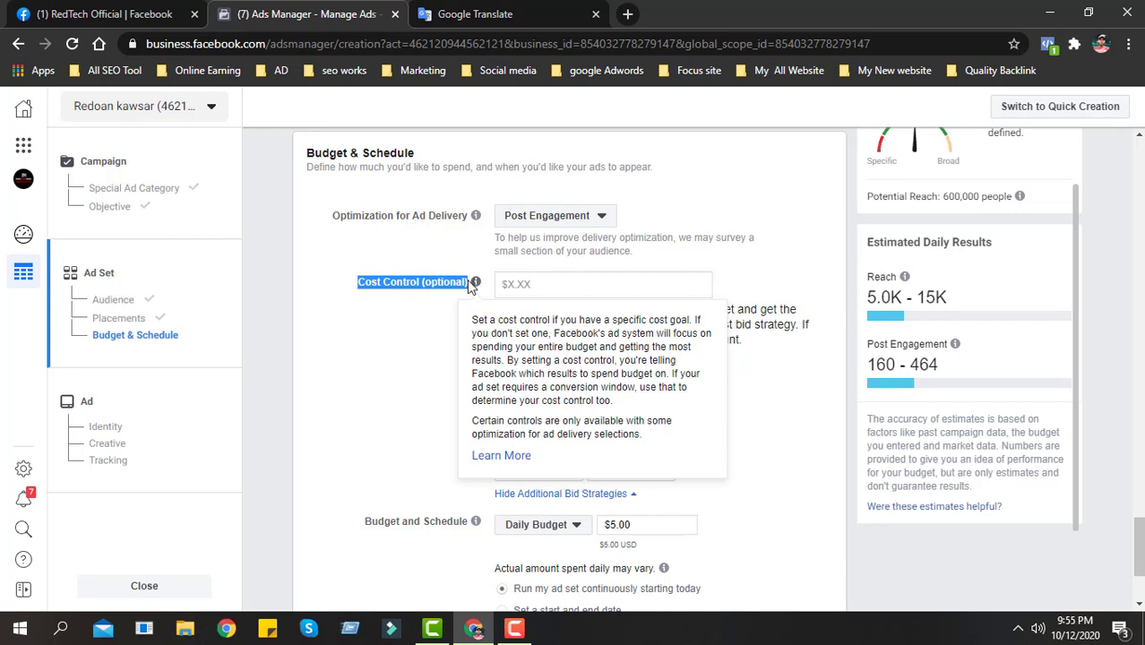
{"action": "left_click", "coordinate": [767, 320]}
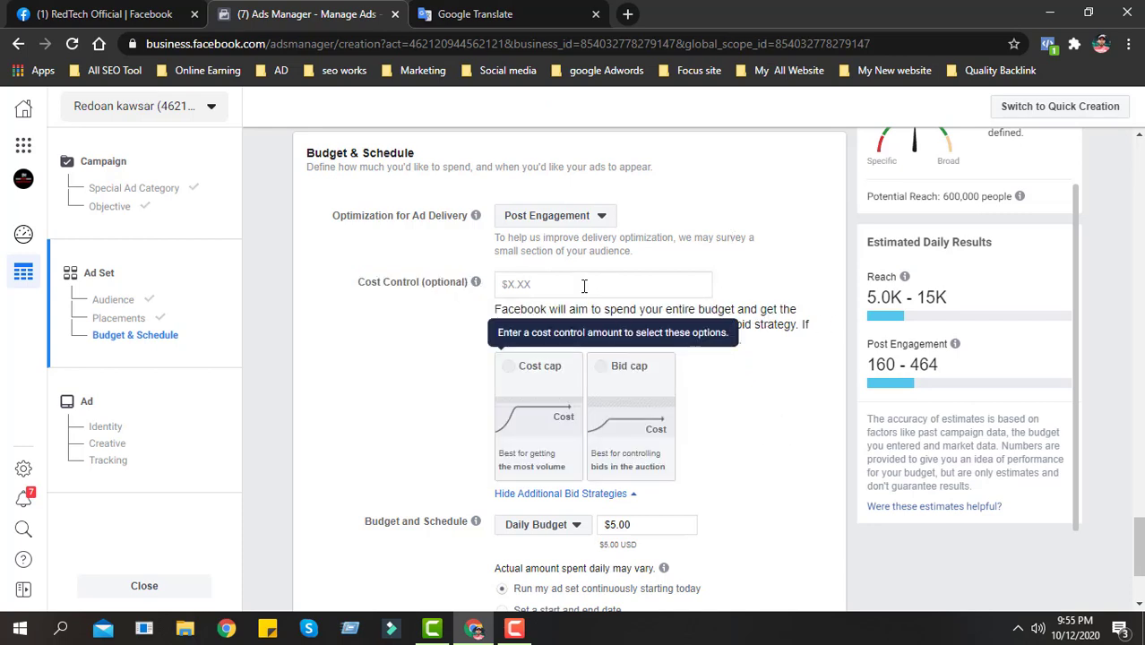
{"action": "left_click", "coordinate": [564, 217]}
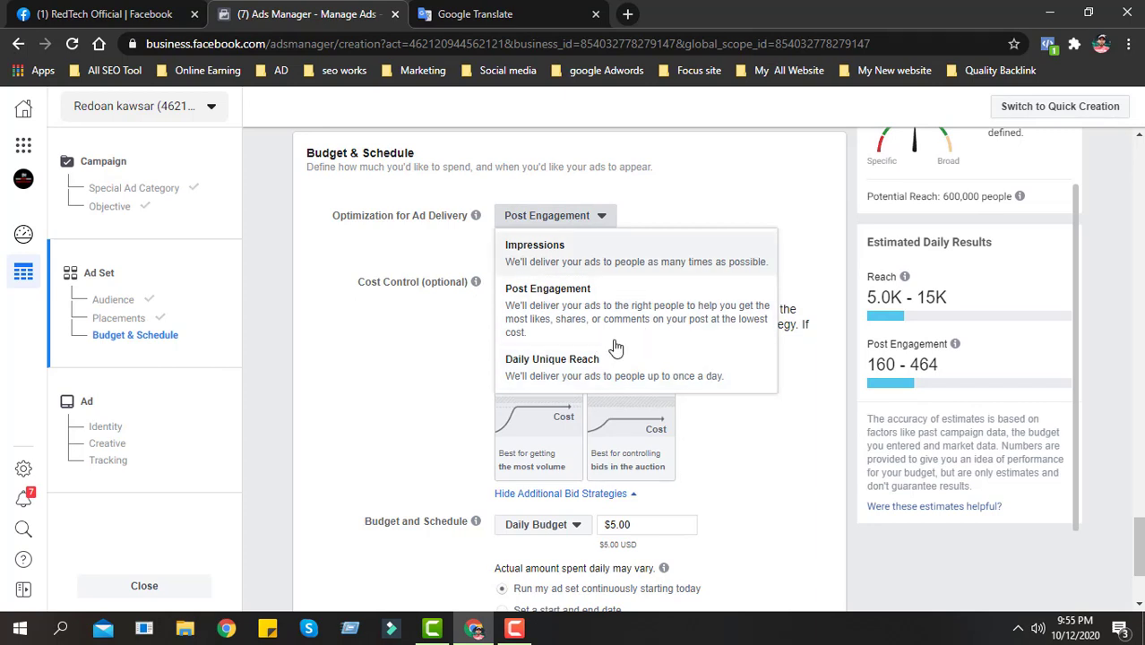
{"action": "left_click", "coordinate": [416, 352]}
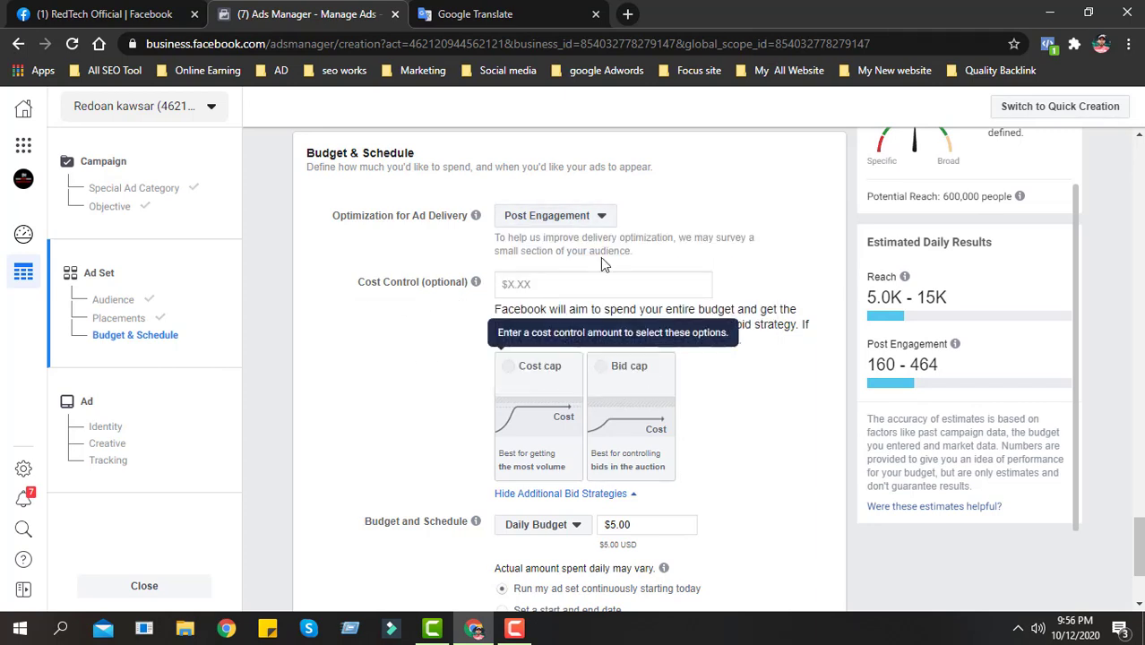
{"action": "left_click", "coordinate": [532, 224]}
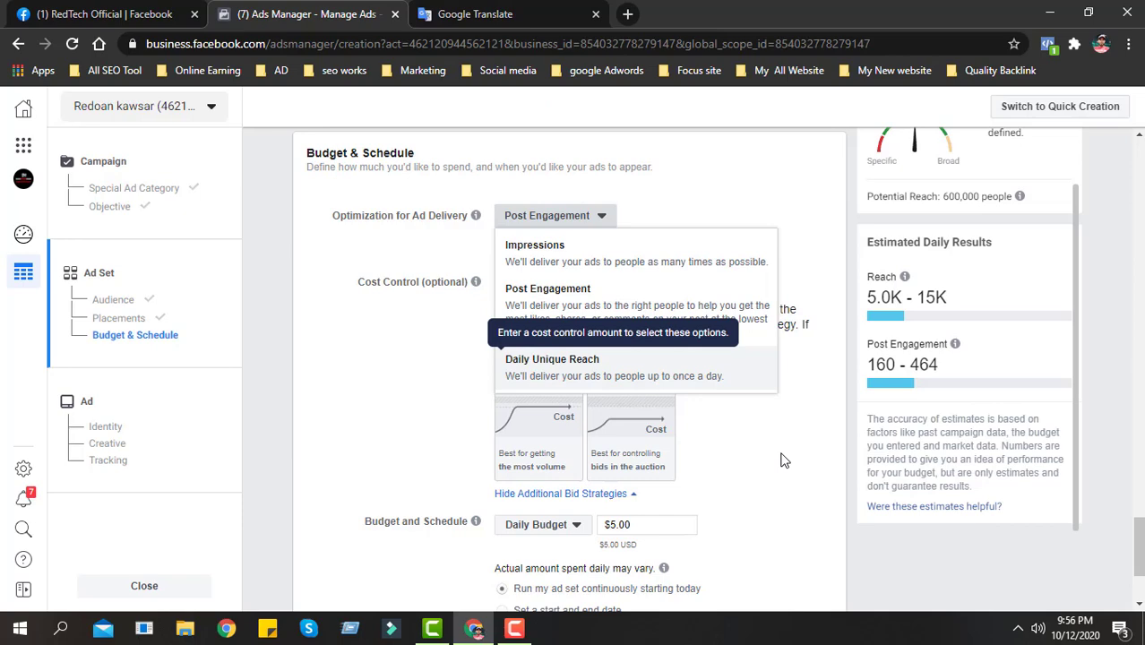
{"action": "left_click", "coordinate": [815, 347]}
- Hide the additional bid strategies and show the extra budget options for charging, ad scheduling and delivery type
{"action": "scroll", "coordinate": [785, 363], "scroll_direction": "down", "scroll_amount": 2}
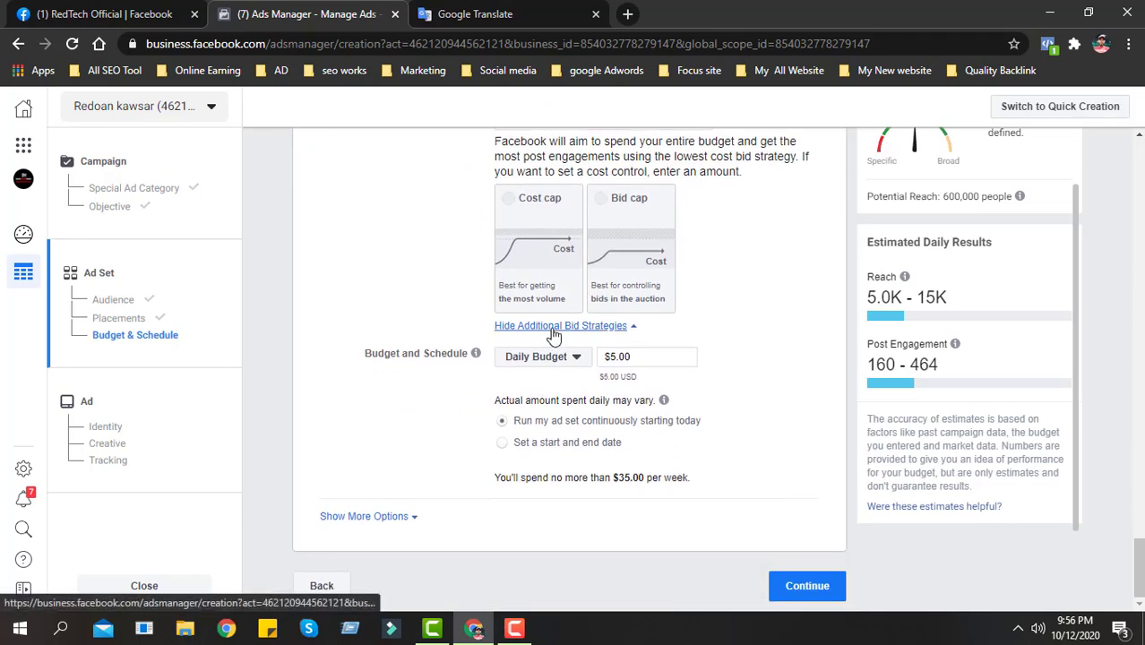
{"action": "left_click", "coordinate": [551, 329]}
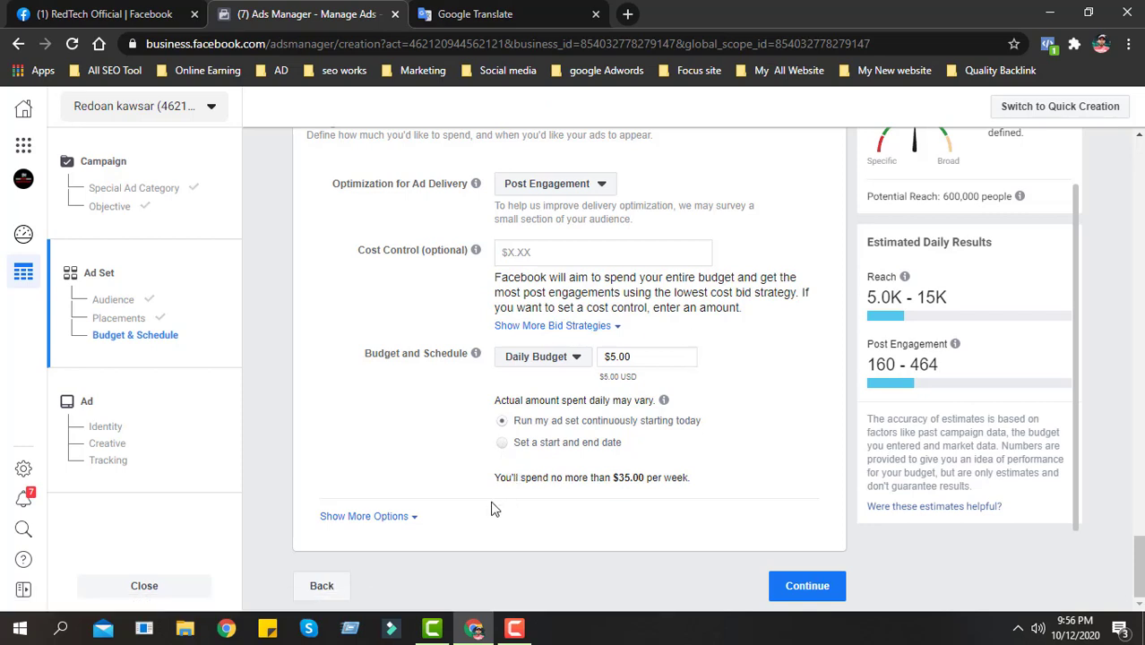
{"action": "left_click", "coordinate": [366, 516]}
{"action": "scroll", "coordinate": [568, 430], "scroll_direction": "down", "scroll_amount": 2}
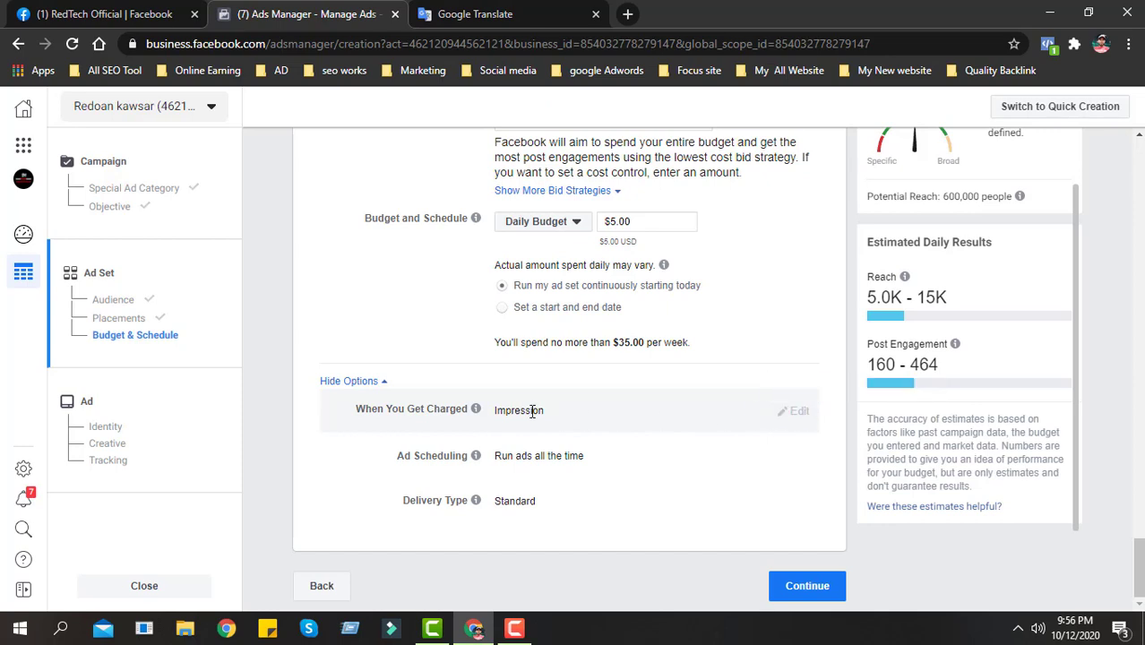
{"action": "scroll", "coordinate": [553, 414], "scroll_direction": "up", "scroll_amount": 2}
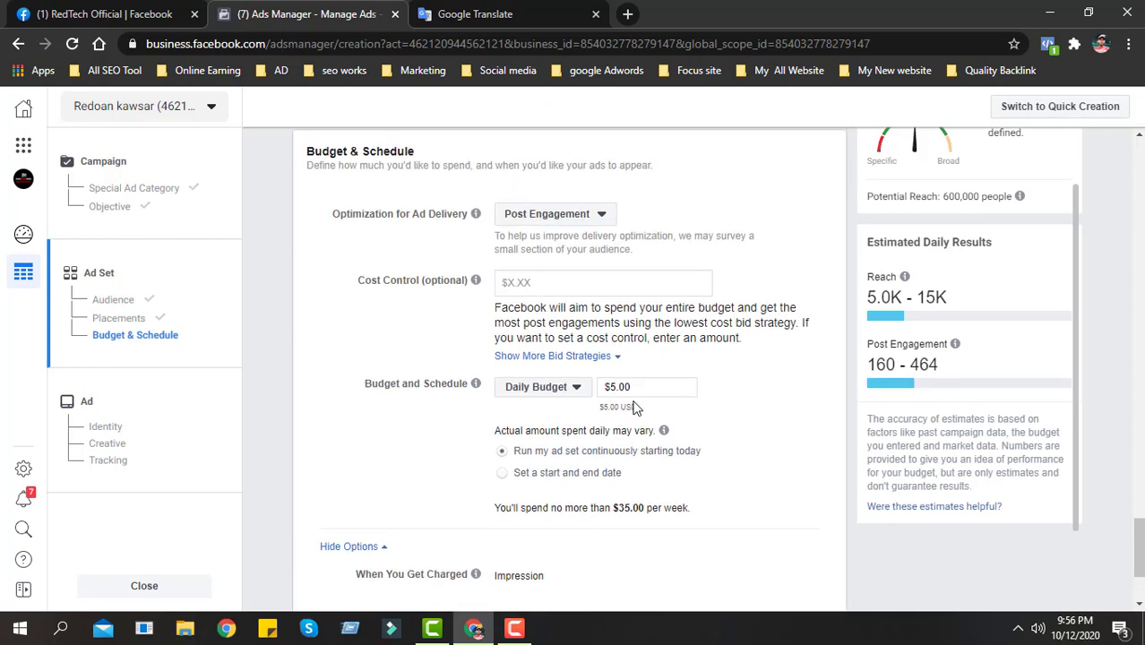
- Try Impressions as the ad delivery optimization with a $0.10 bid control and check the estimated daily reach
{"action": "left_click", "coordinate": [552, 217]}
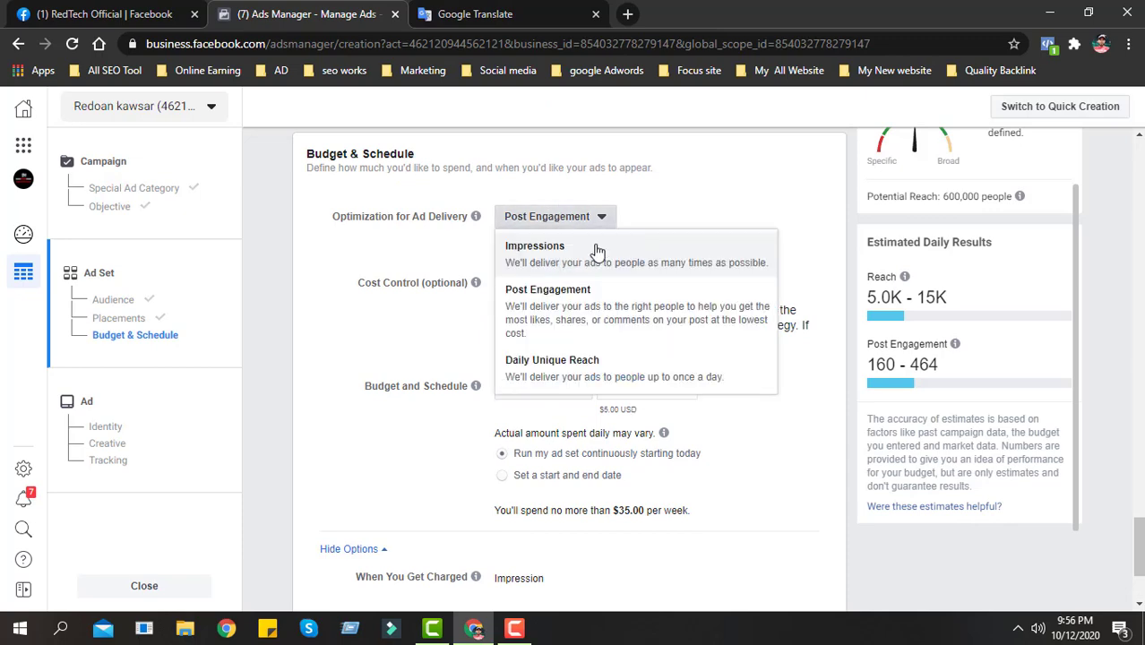
{"action": "left_click", "coordinate": [426, 253]}
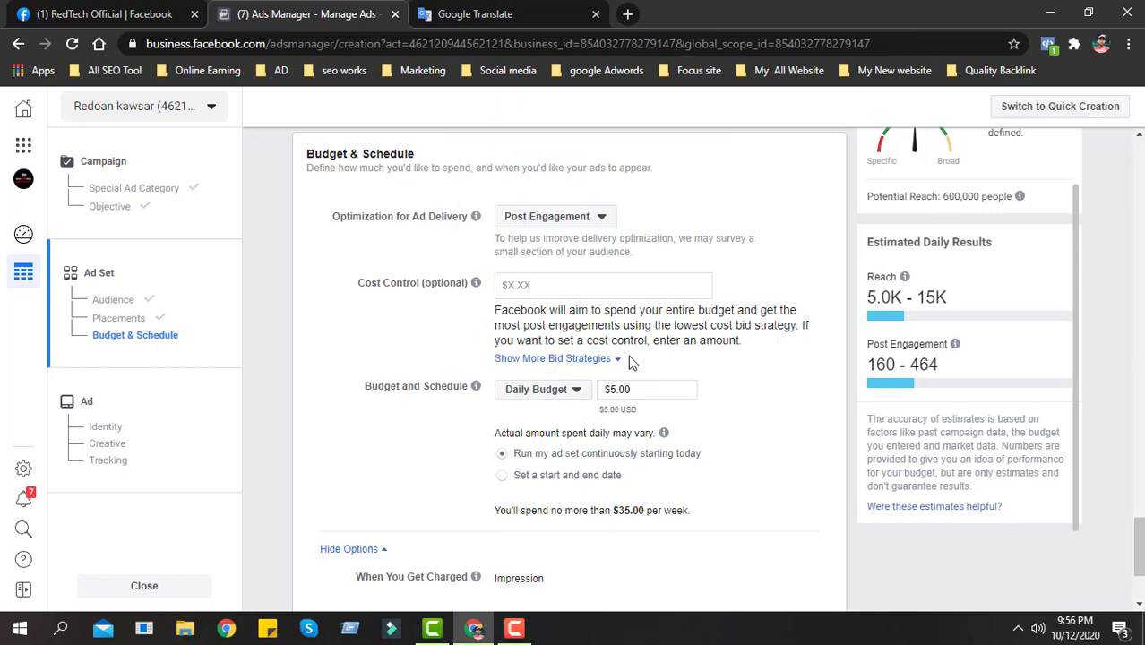
{"action": "left_click", "coordinate": [573, 217]}
{"action": "left_click", "coordinate": [560, 254]}
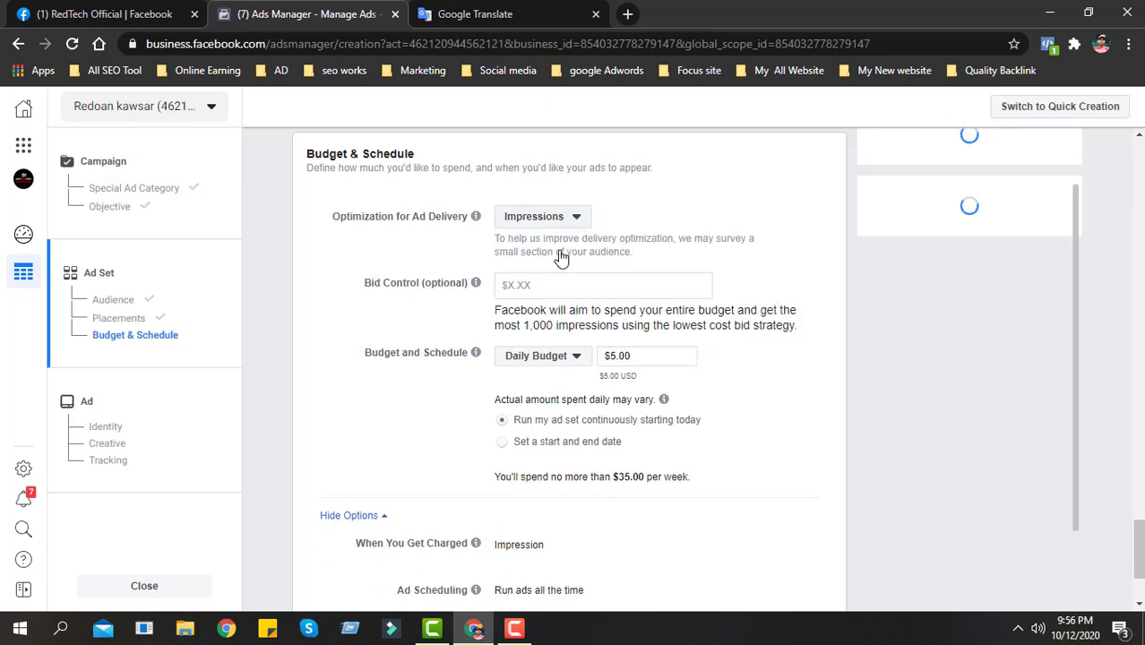
{"action": "left_click_drag", "start_coordinate": [519, 325], "coordinate": [794, 325]}
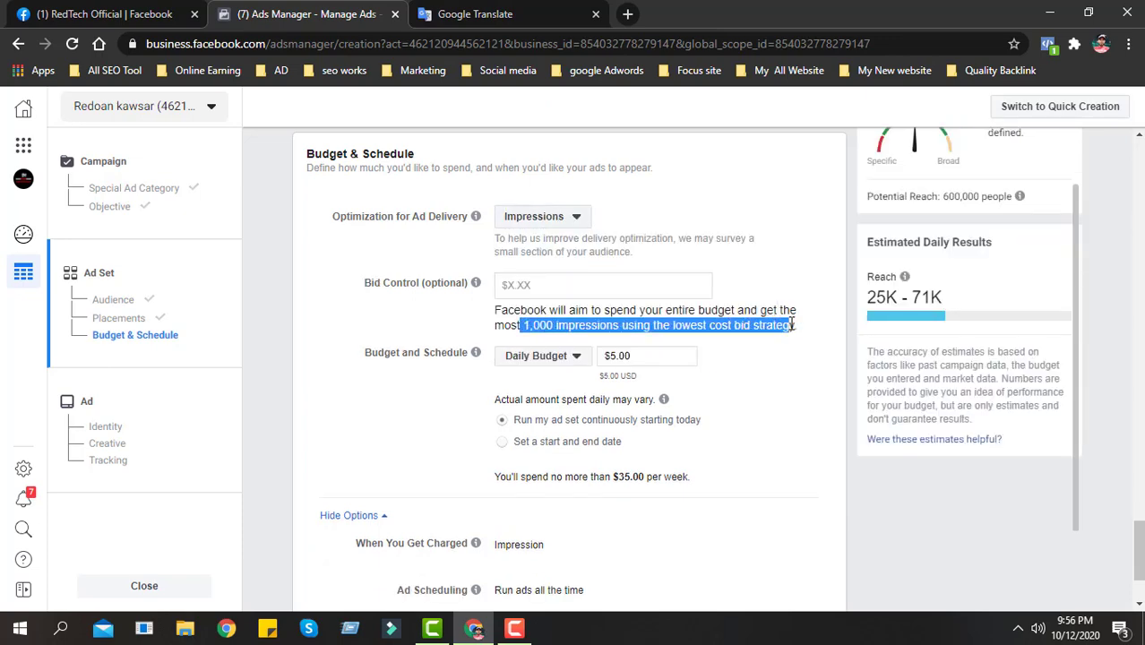
{"action": "left_click", "coordinate": [547, 284]}
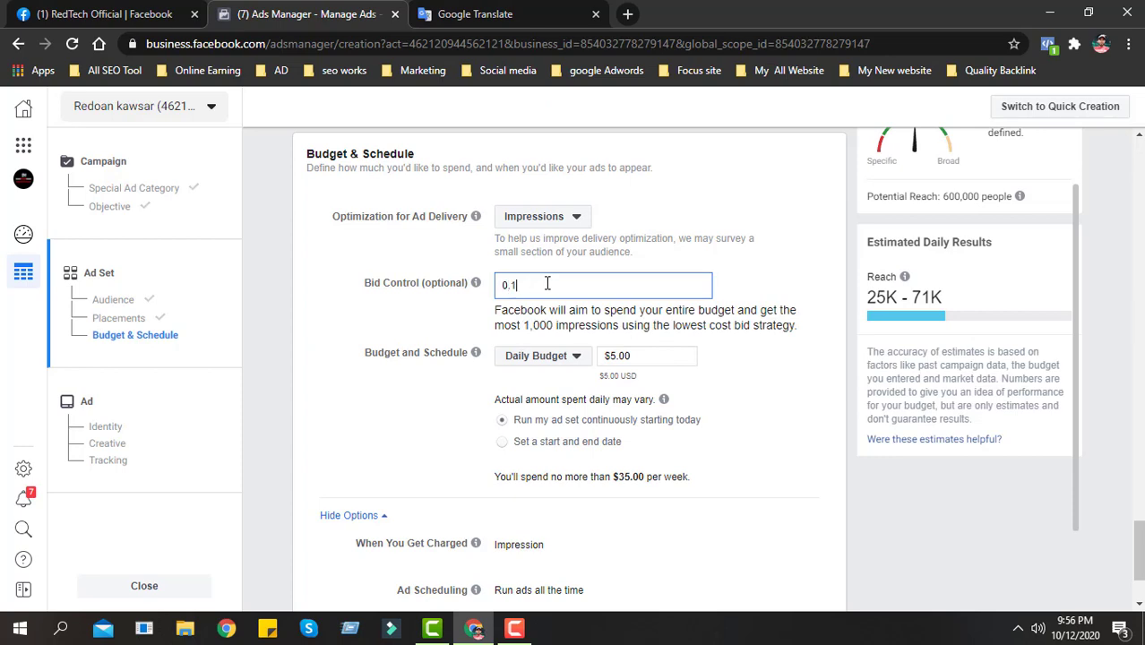
{"action": "left_click", "coordinate": [451, 343]}
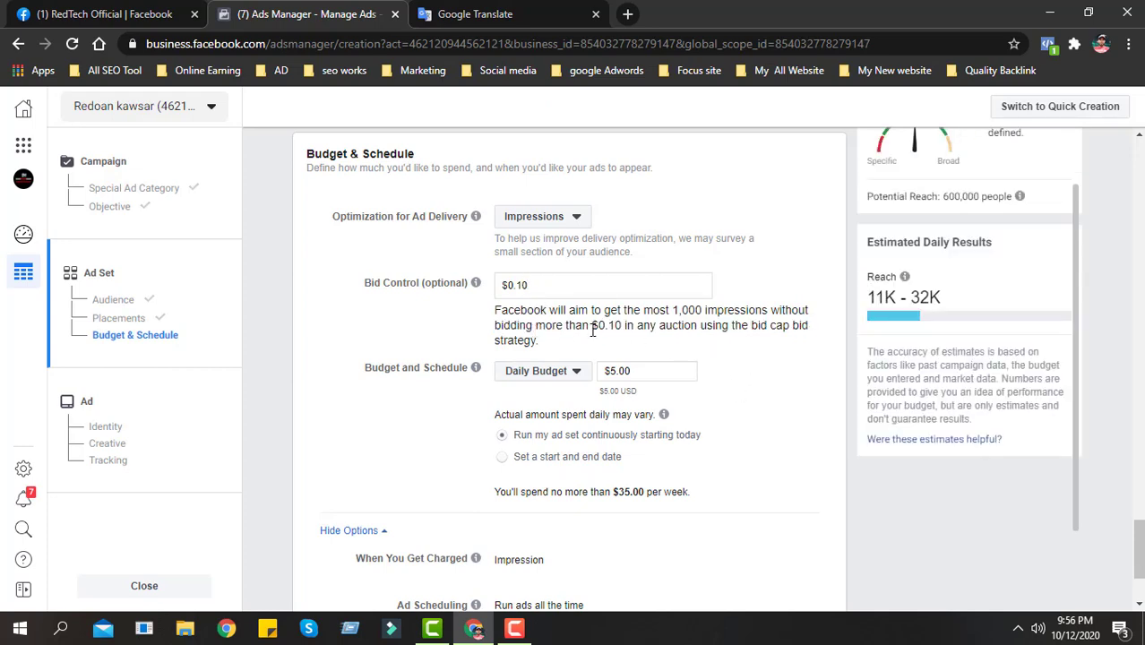
{"action": "left_click_drag", "start_coordinate": [508, 331], "coordinate": [592, 331]}
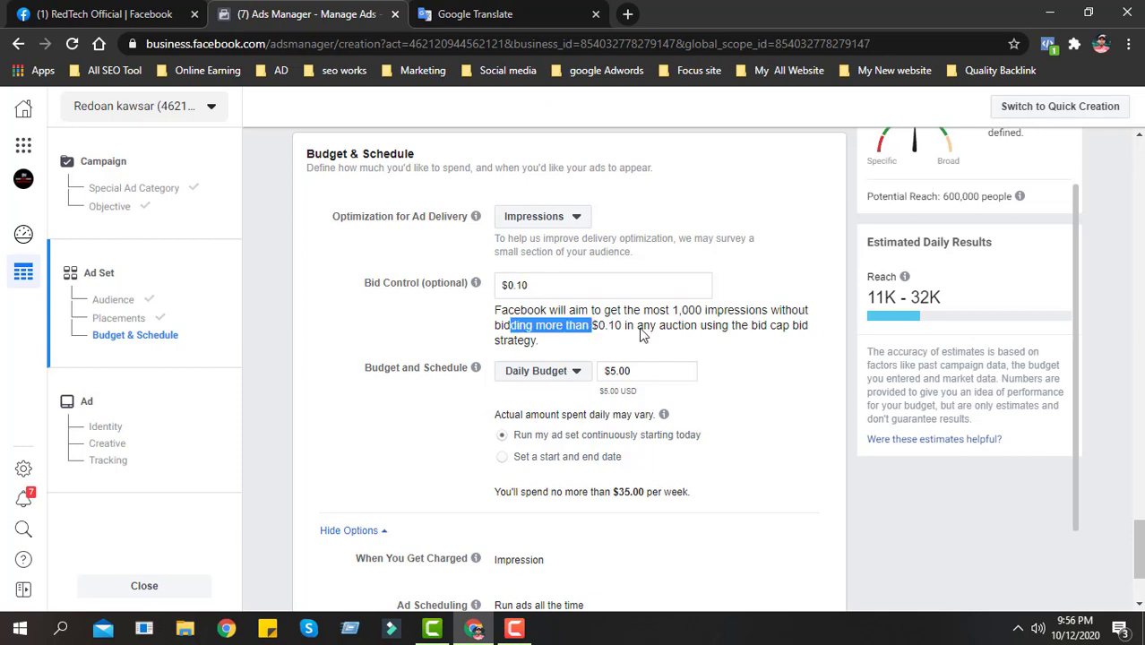
{"action": "left_click", "coordinate": [606, 324]}
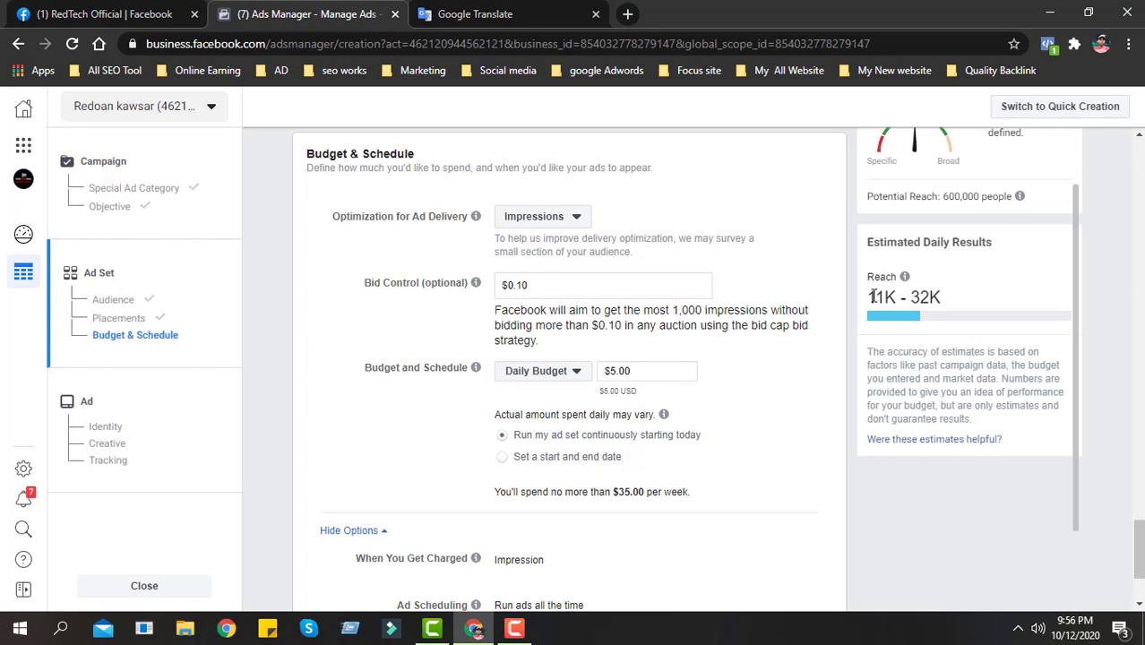
{"action": "left_click_drag", "start_coordinate": [873, 297], "coordinate": [952, 300]}
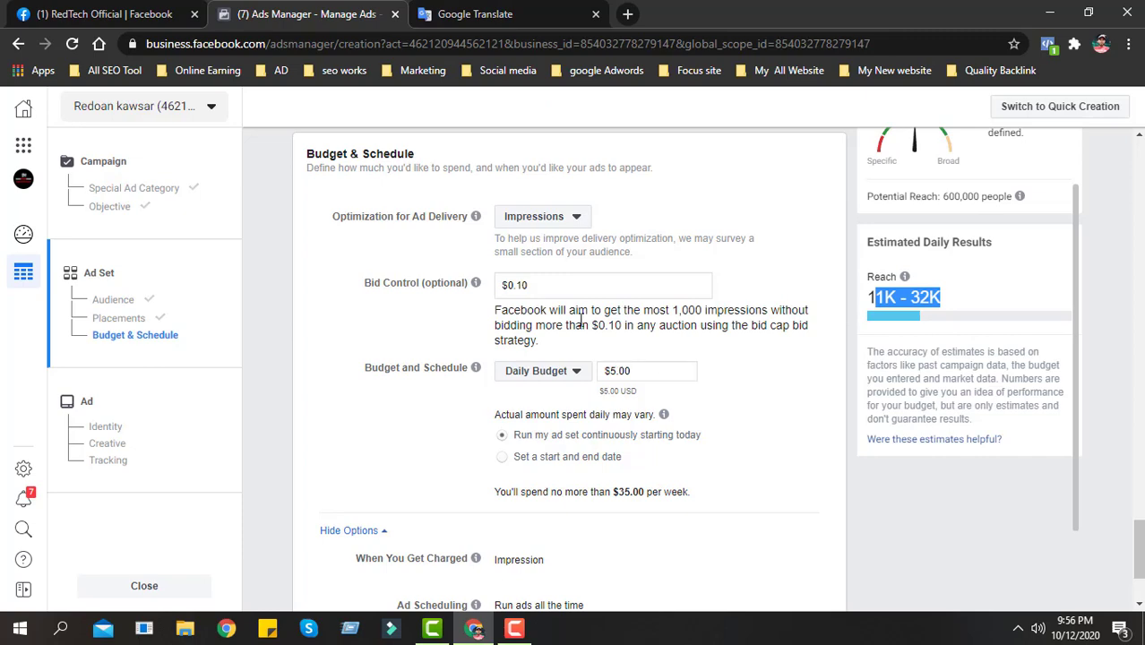
- Set the ad delivery optimization back to Post Engagement and continue to the ad setup
{"action": "left_click", "coordinate": [553, 236]}
{"action": "left_click", "coordinate": [548, 218]}
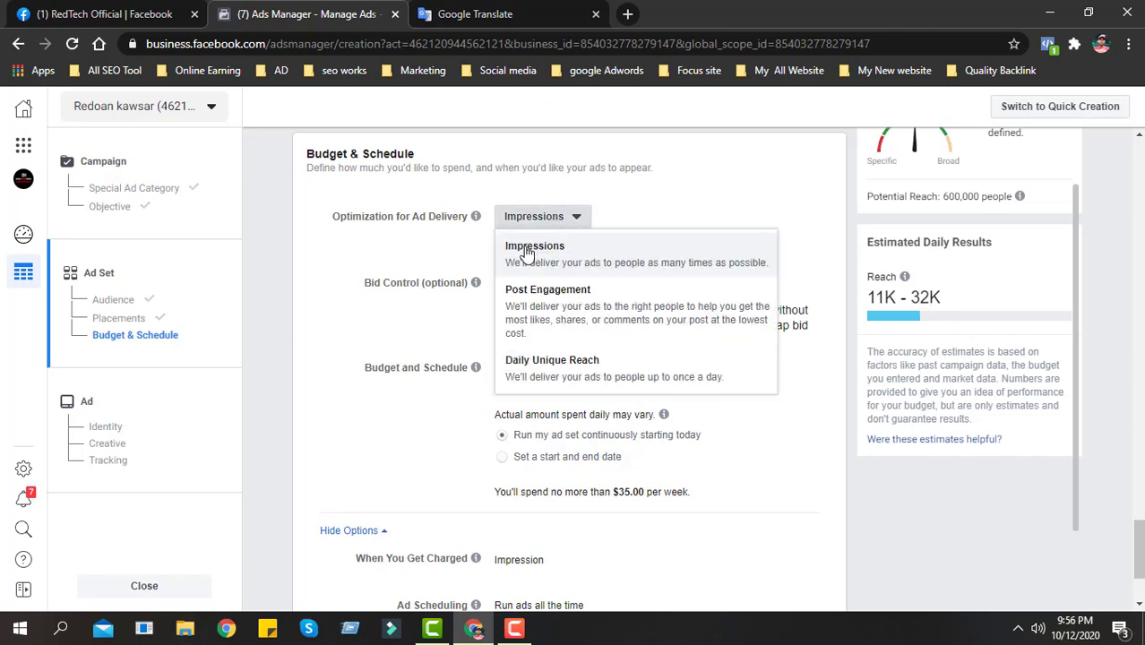
{"action": "left_click", "coordinate": [581, 296]}
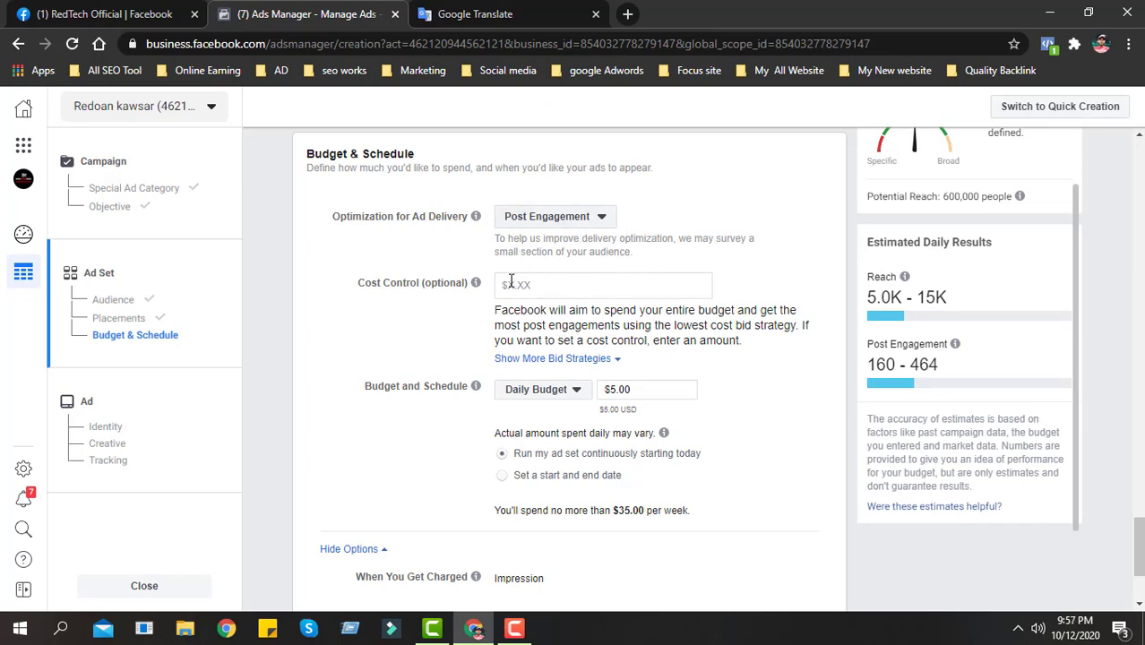
{"action": "scroll", "coordinate": [614, 389], "scroll_direction": "down", "scroll_amount": 2}
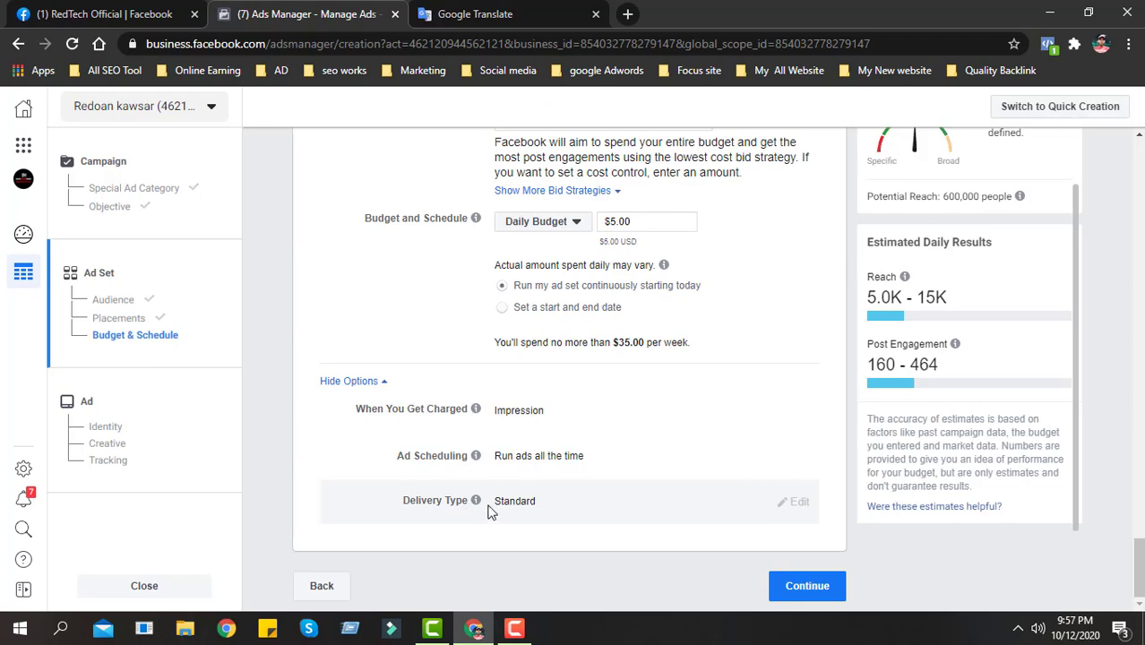
{"action": "left_click", "coordinate": [805, 594]}
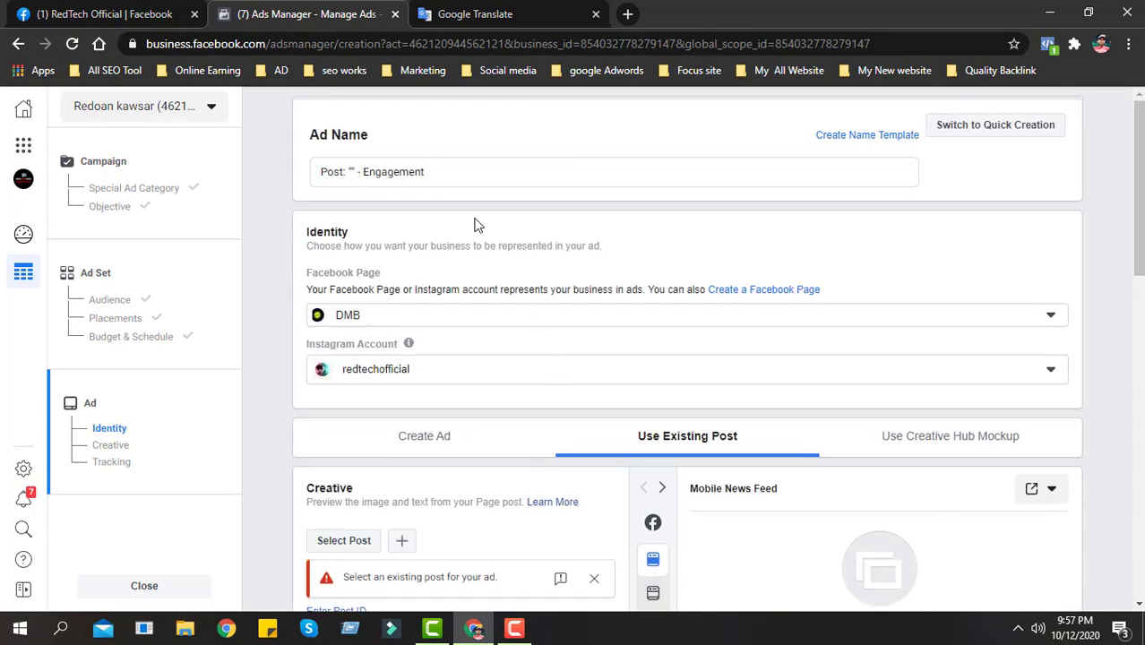
- Rename the ad as "Post Engagement | Men | 5$ | 18-35 | RTO"
{"action": "left_click_drag", "start_coordinate": [428, 172], "coordinate": [541, 177]}
{"action": "type", "text": "Post Engagement | Men | 5$ | 18-35 | RTO"}
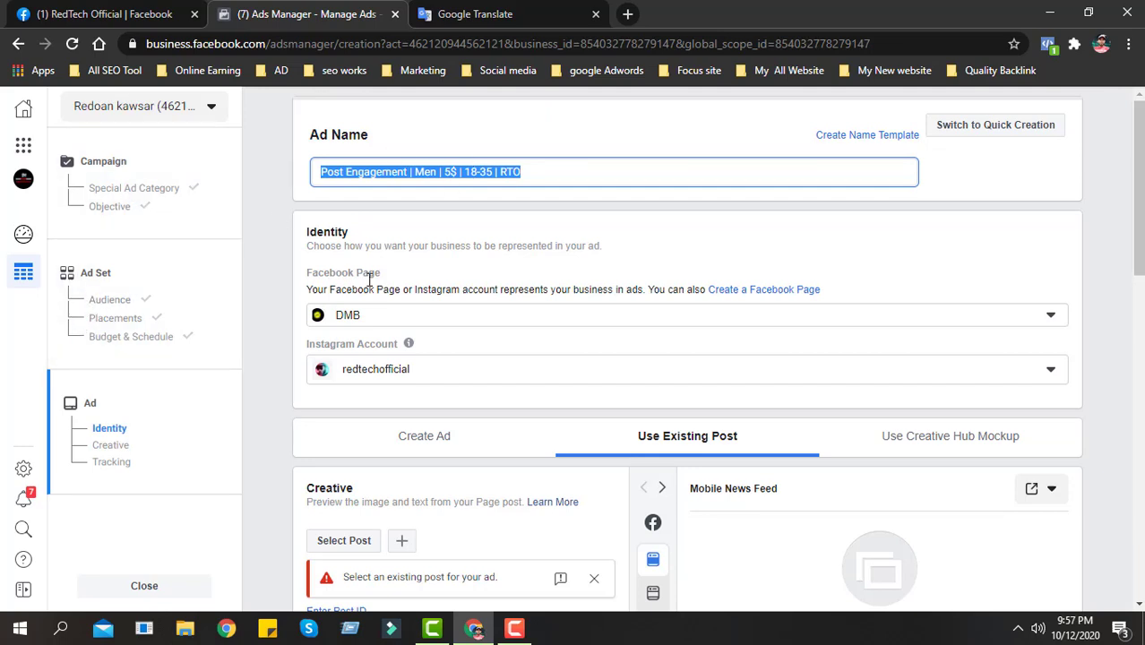
{"action": "left_click_drag", "start_coordinate": [616, 177], "coordinate": [321, 172]}
{"action": "left_click", "coordinate": [619, 172]}
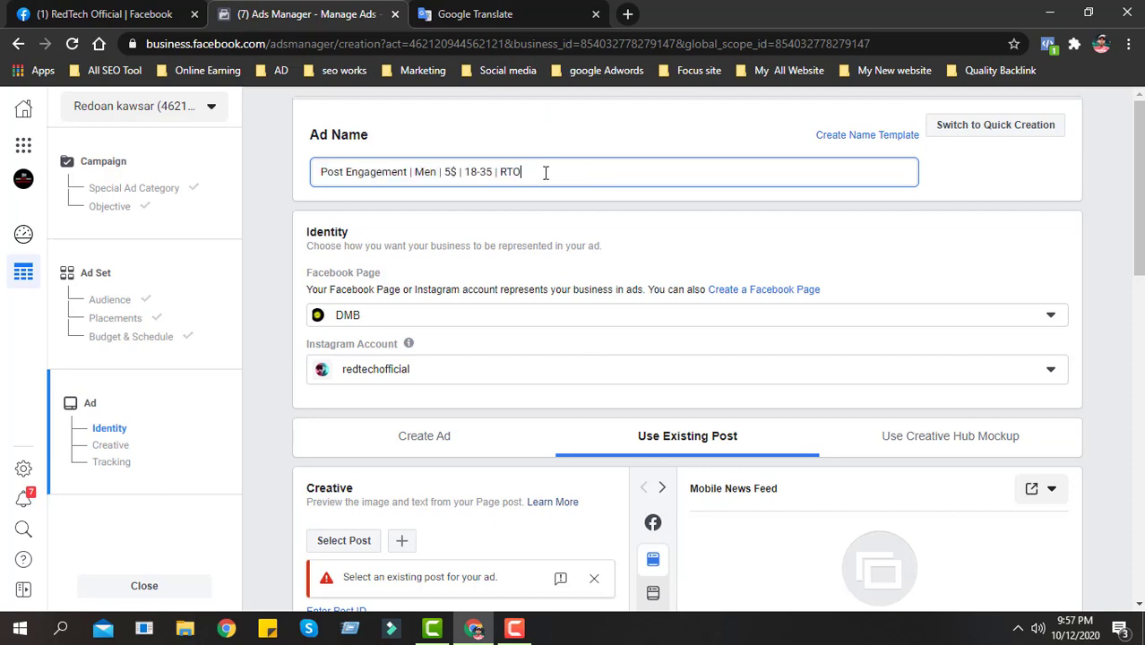
{"action": "left_click_drag", "start_coordinate": [450, 168], "coordinate": [296, 172]}
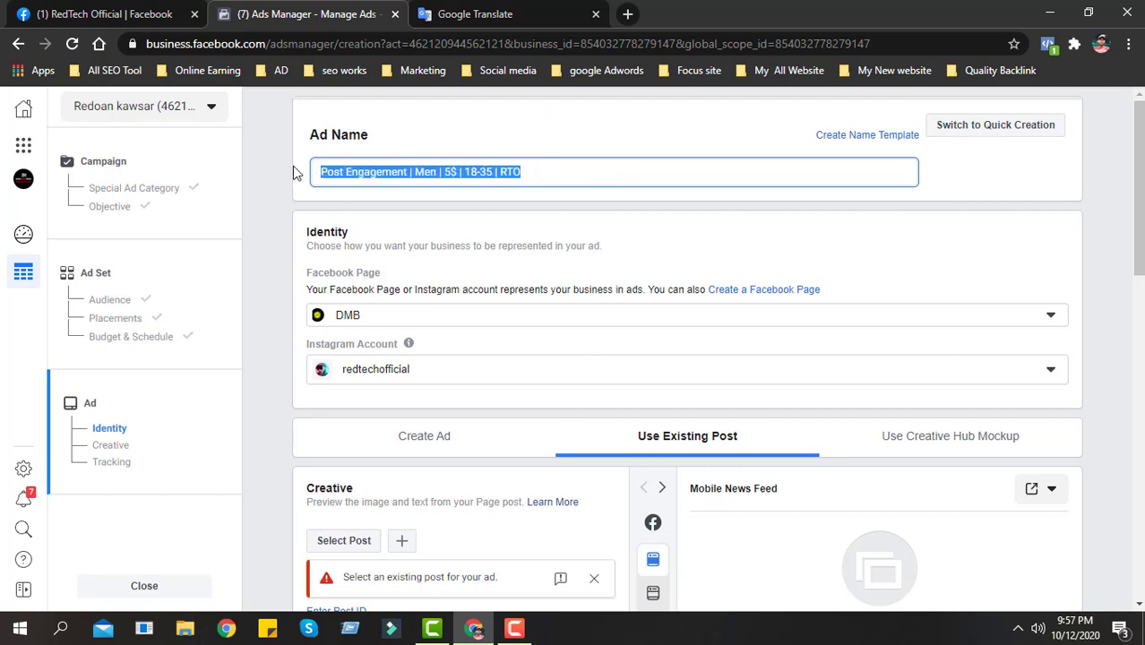
{"action": "left_click", "coordinate": [581, 175]}
- Set the ad's Facebook Page identity to RedTech Official from the Personal pages
{"action": "left_click", "coordinate": [394, 318]}
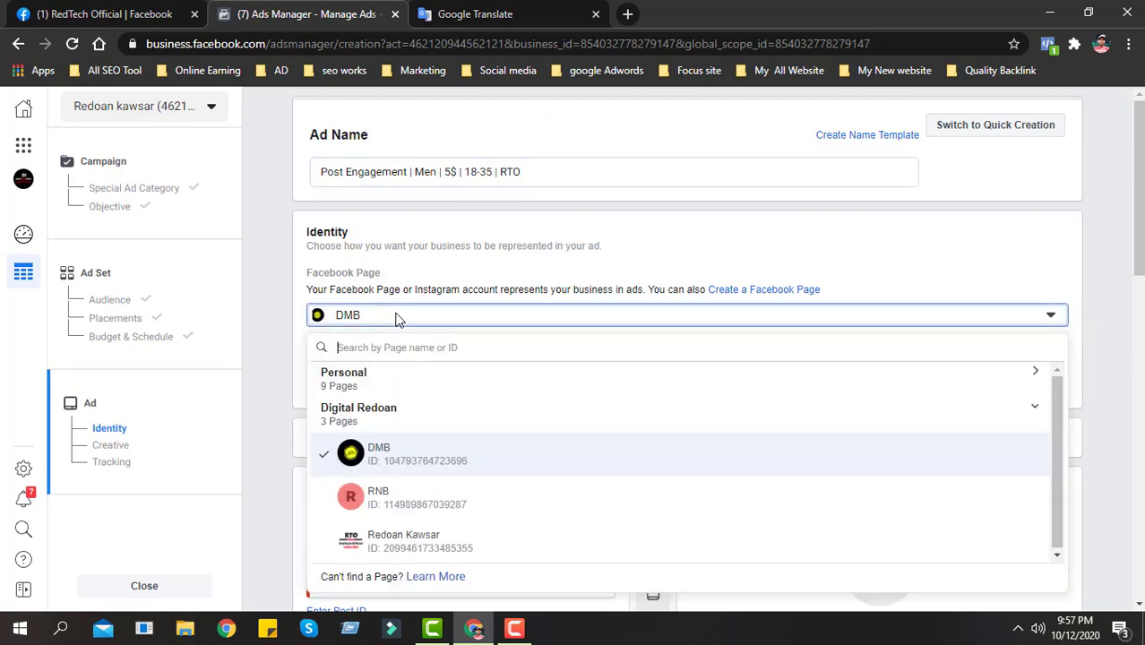
{"action": "left_click", "coordinate": [362, 385]}
{"action": "scroll", "coordinate": [425, 478], "scroll_direction": "down", "scroll_amount": 2}
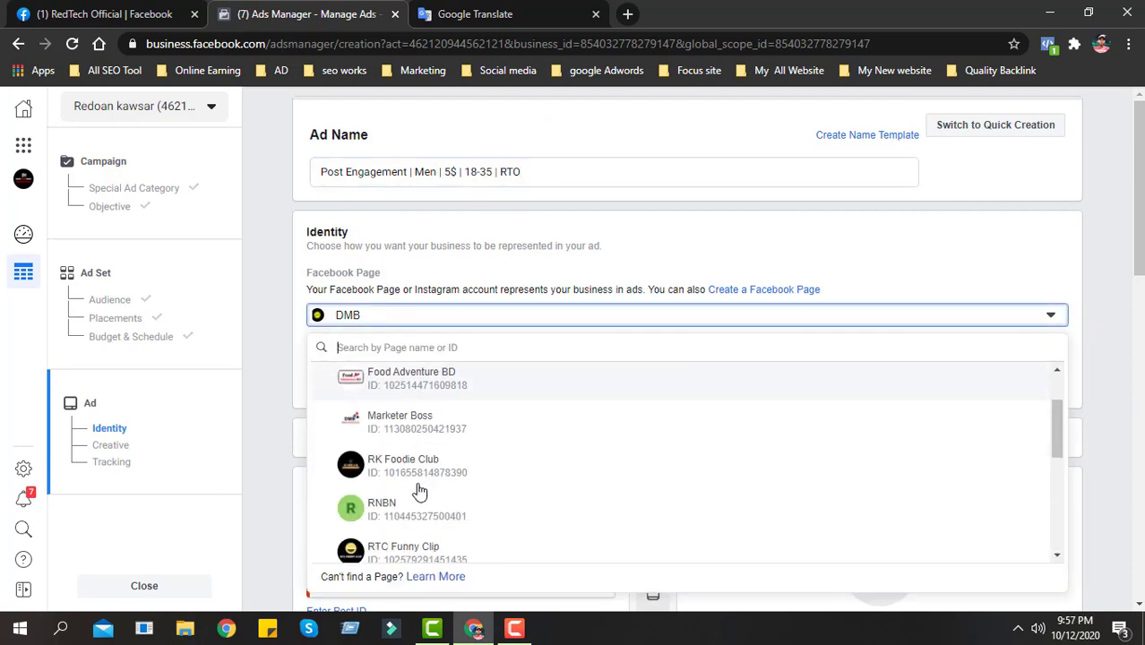
{"action": "scroll", "coordinate": [434, 481], "scroll_direction": "down", "scroll_amount": 2}
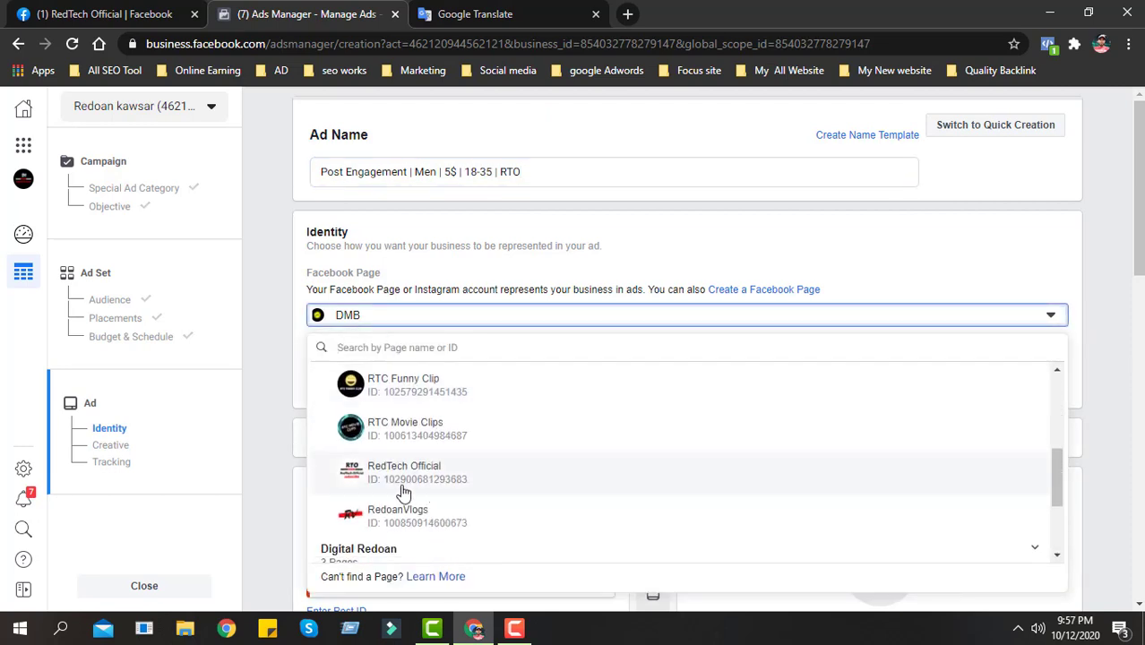
{"action": "left_click", "coordinate": [503, 468]}
- Read the explanation of the Instagram account used to represent the business in the ad
{"action": "left_click_drag", "start_coordinate": [306, 344], "coordinate": [403, 351]}
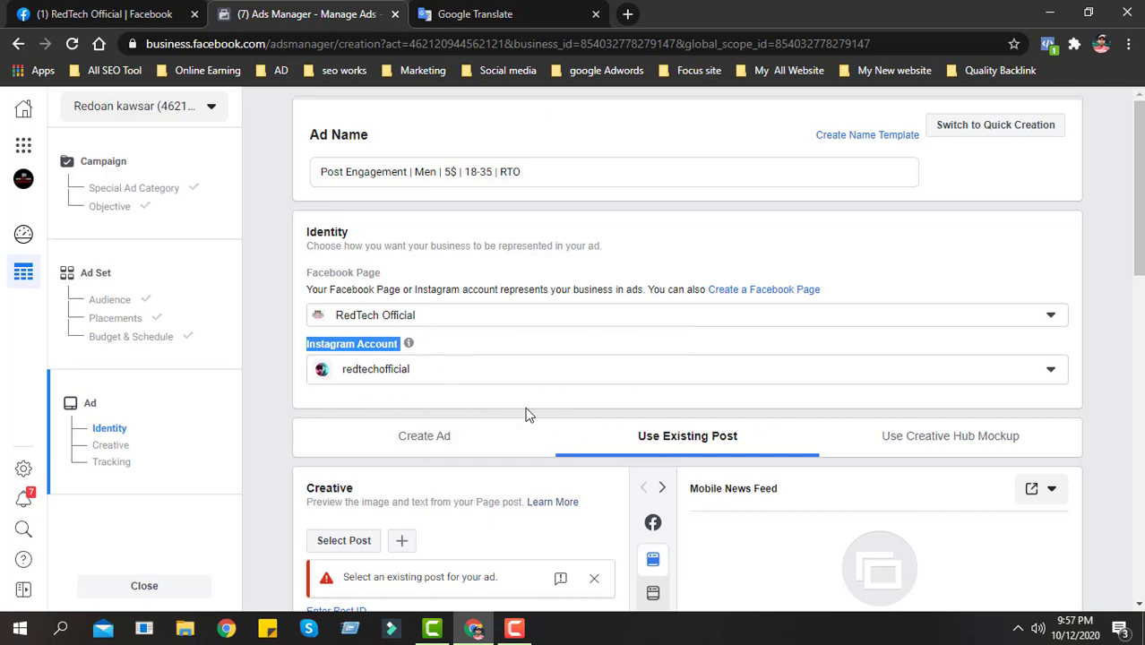
{"action": "scroll", "coordinate": [526, 411], "scroll_direction": "down", "scroll_amount": 1}
{"action": "mouse_move", "coordinate": [409, 259]}
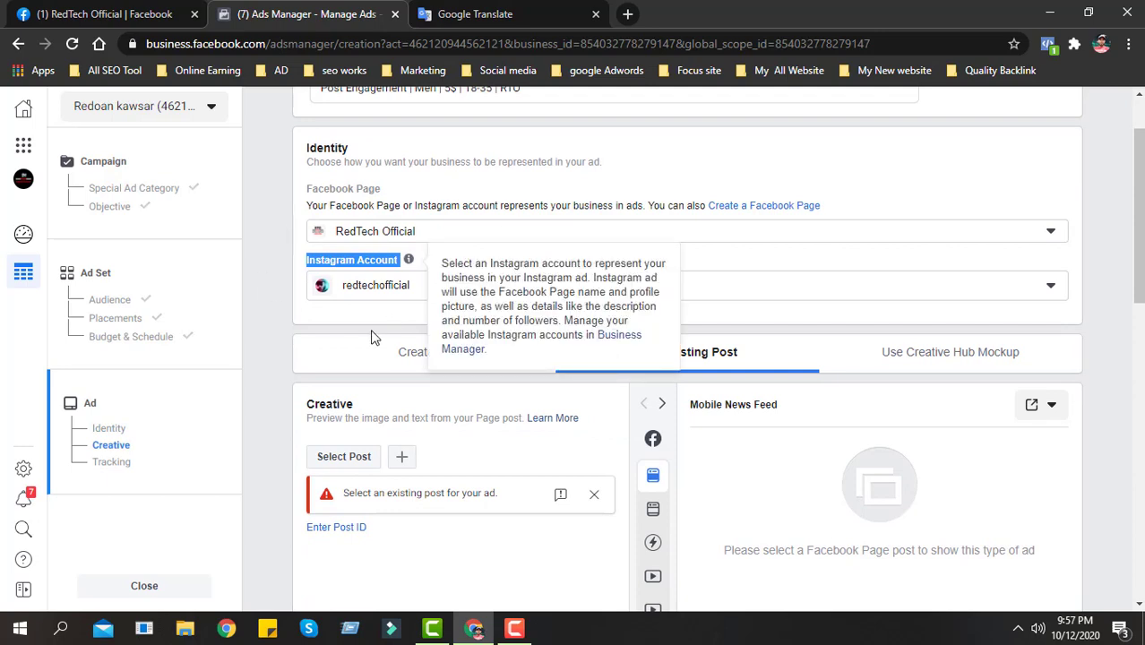
{"action": "scroll", "coordinate": [387, 400], "scroll_direction": "down", "scroll_amount": 1}
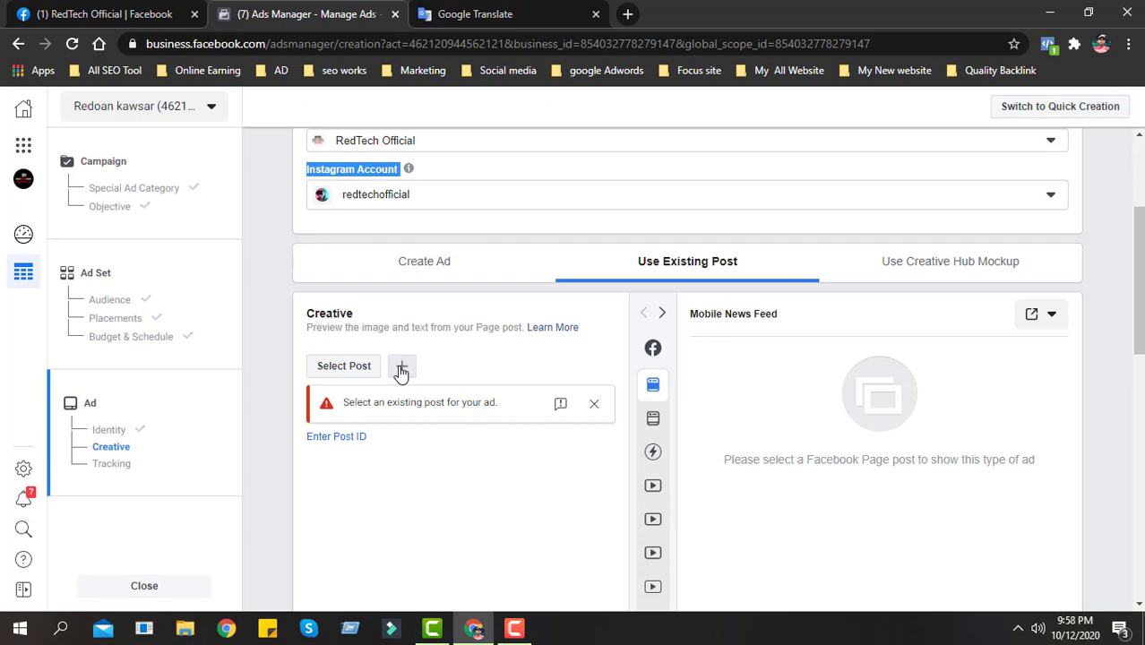
- View the form for creating a new unpublished post for the ad and close it without writing anything
{"action": "left_click", "coordinate": [402, 367]}
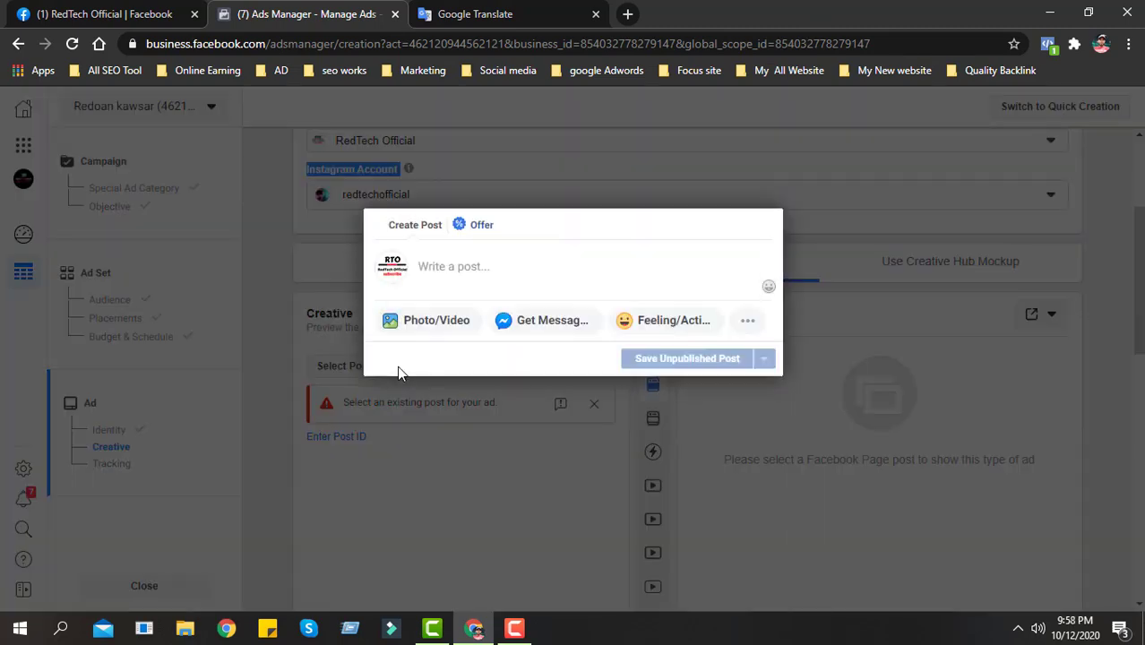
{"action": "left_click", "coordinate": [451, 271]}
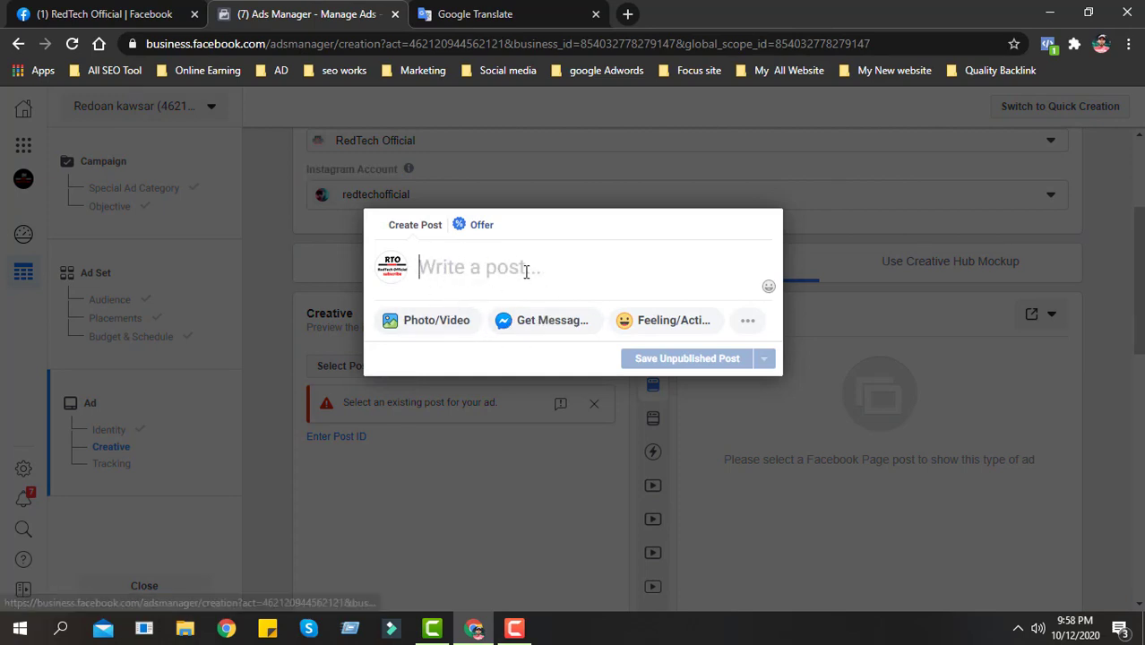
{"action": "left_click", "coordinate": [498, 451]}
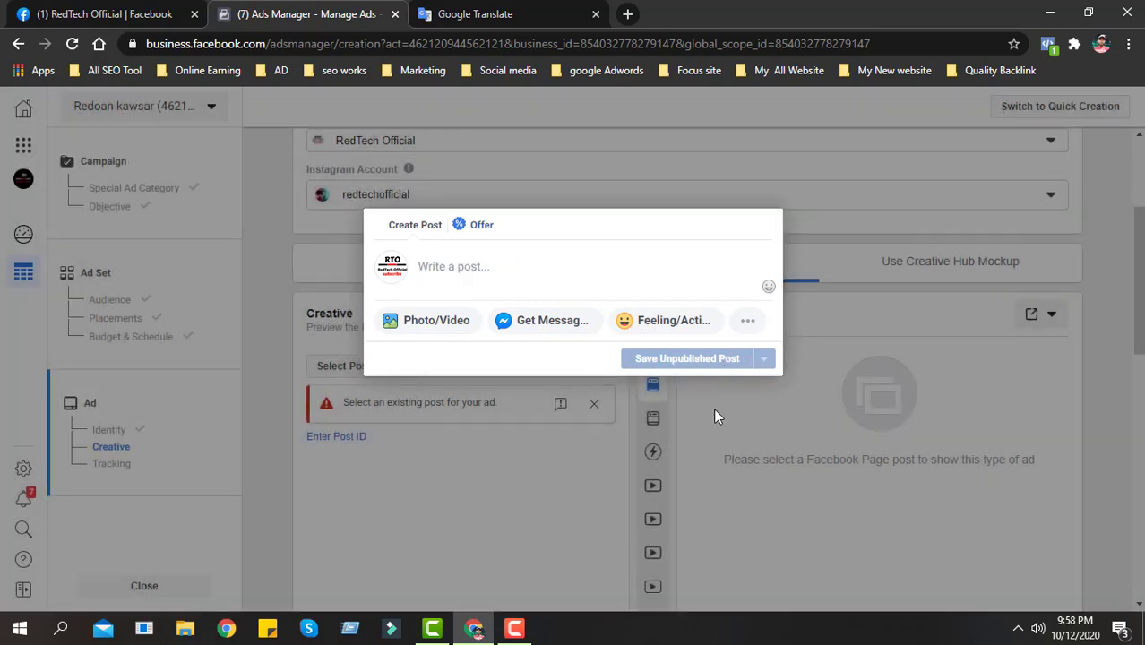
{"action": "left_click", "coordinate": [515, 471]}
- Use the existing Digital Marketing Facebook post dated Aug 21, 2020 as the ad creative
{"action": "left_click", "coordinate": [340, 369]}
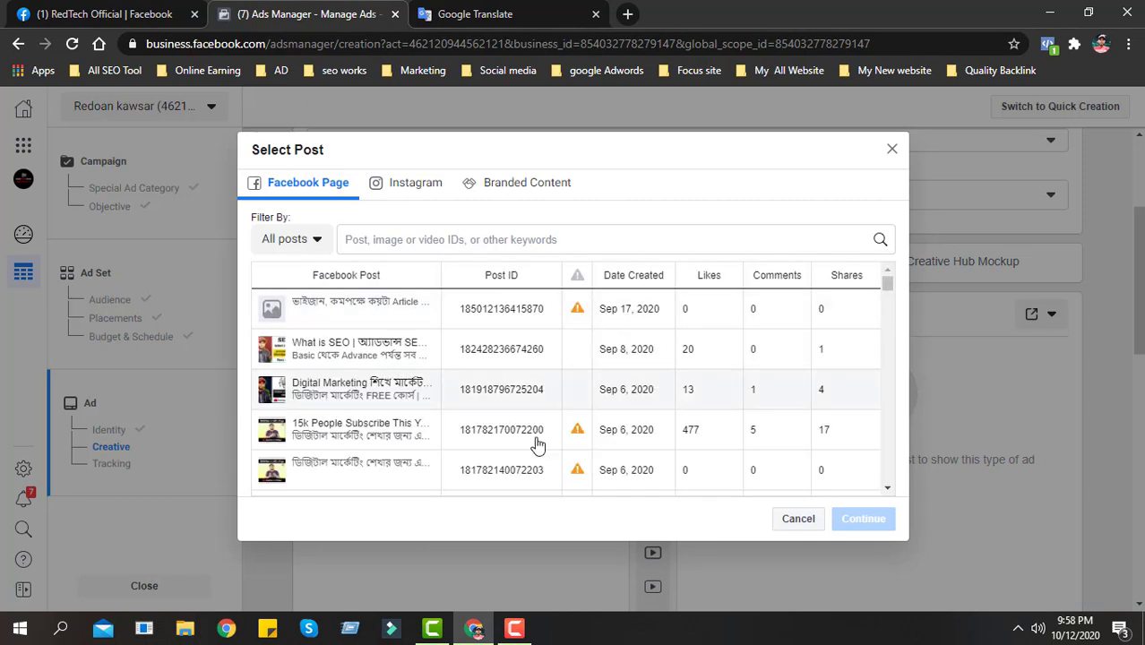
{"action": "scroll", "coordinate": [376, 394], "scroll_direction": "down", "scroll_amount": 5}
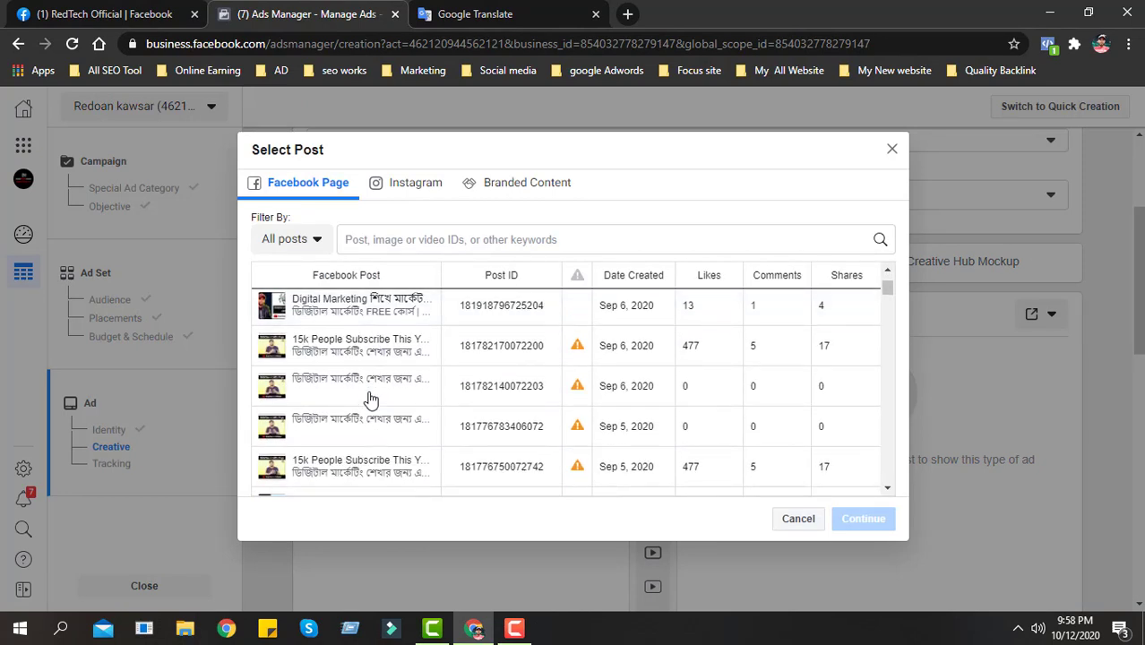
{"action": "scroll", "coordinate": [337, 394], "scroll_direction": "down", "scroll_amount": 5}
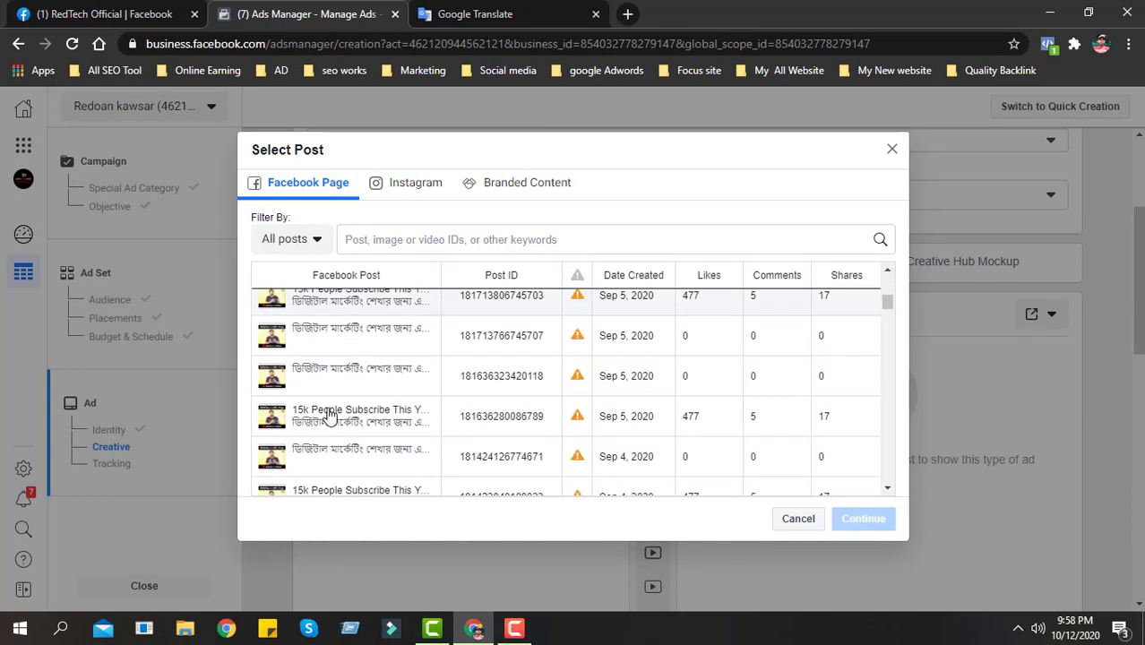
{"action": "scroll", "coordinate": [362, 403], "scroll_direction": "down", "scroll_amount": 3}
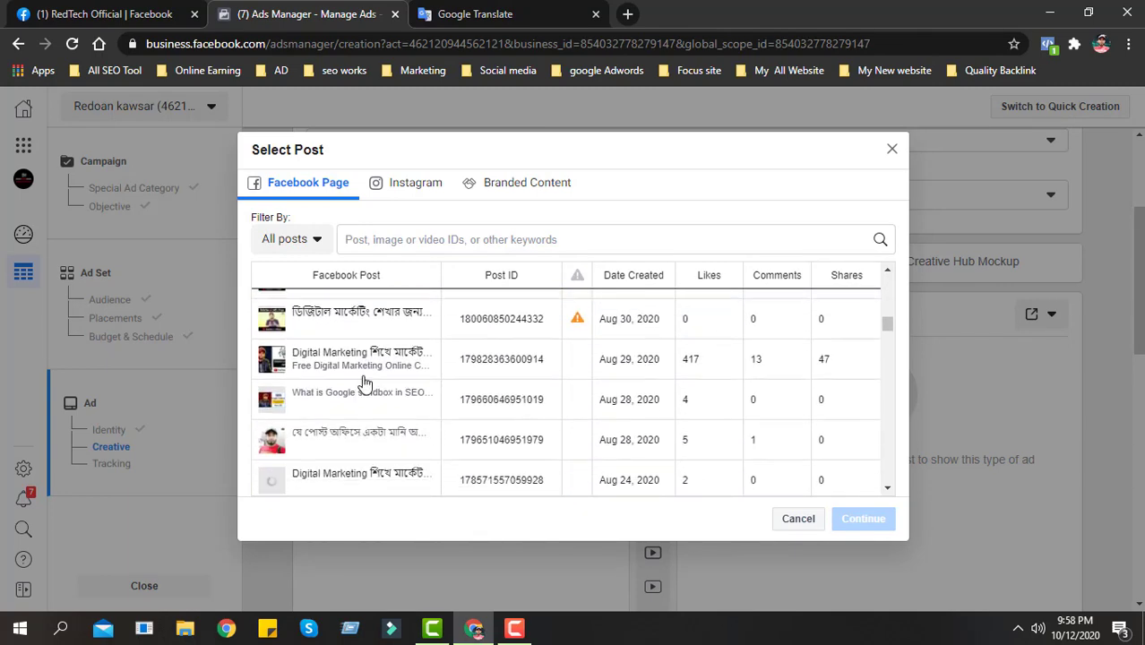
{"action": "scroll", "coordinate": [365, 380], "scroll_direction": "down", "scroll_amount": 2}
{"action": "scroll", "coordinate": [364, 380], "scroll_direction": "up", "scroll_amount": 2}
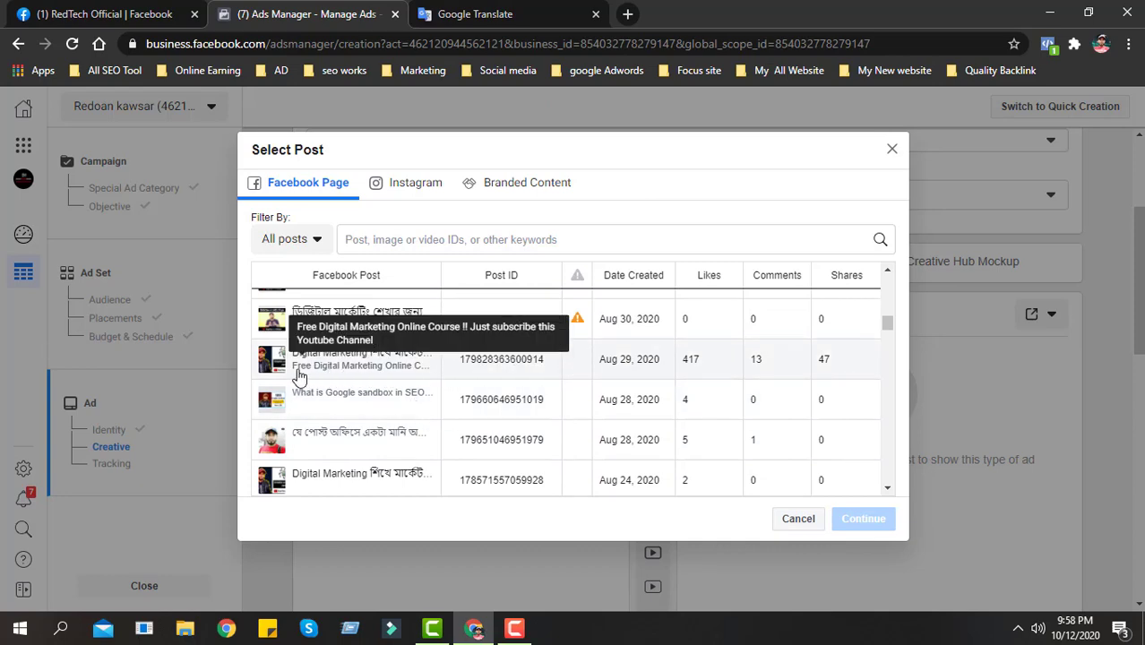
{"action": "scroll", "coordinate": [381, 371], "scroll_direction": "down", "scroll_amount": 2}
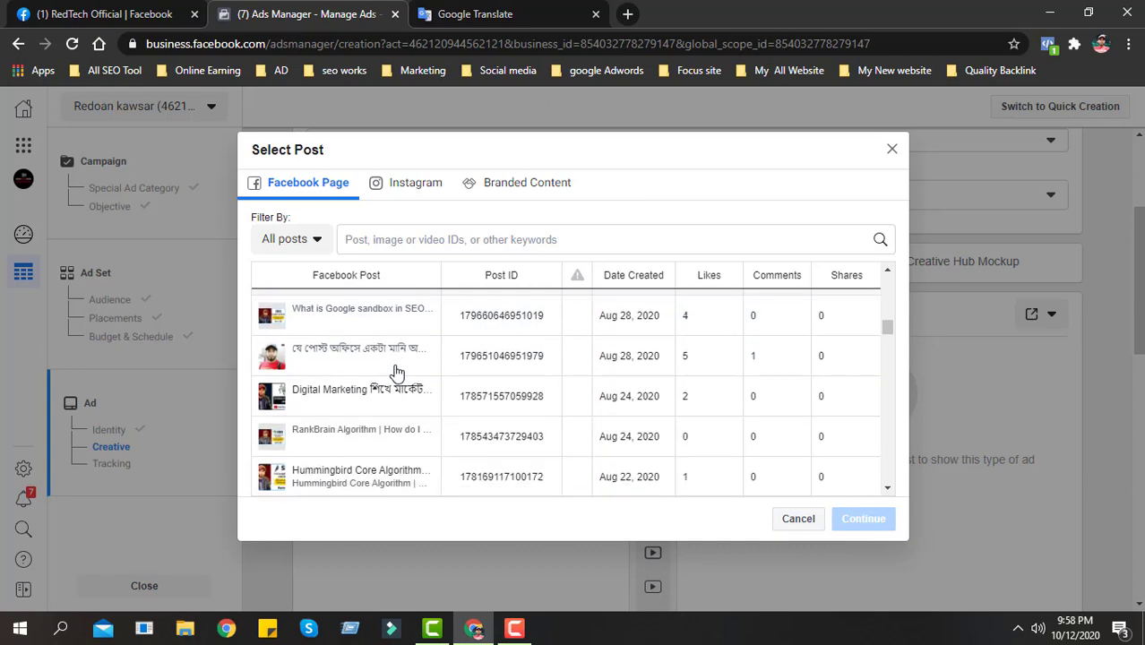
{"action": "scroll", "coordinate": [341, 394], "scroll_direction": "down", "scroll_amount": 2}
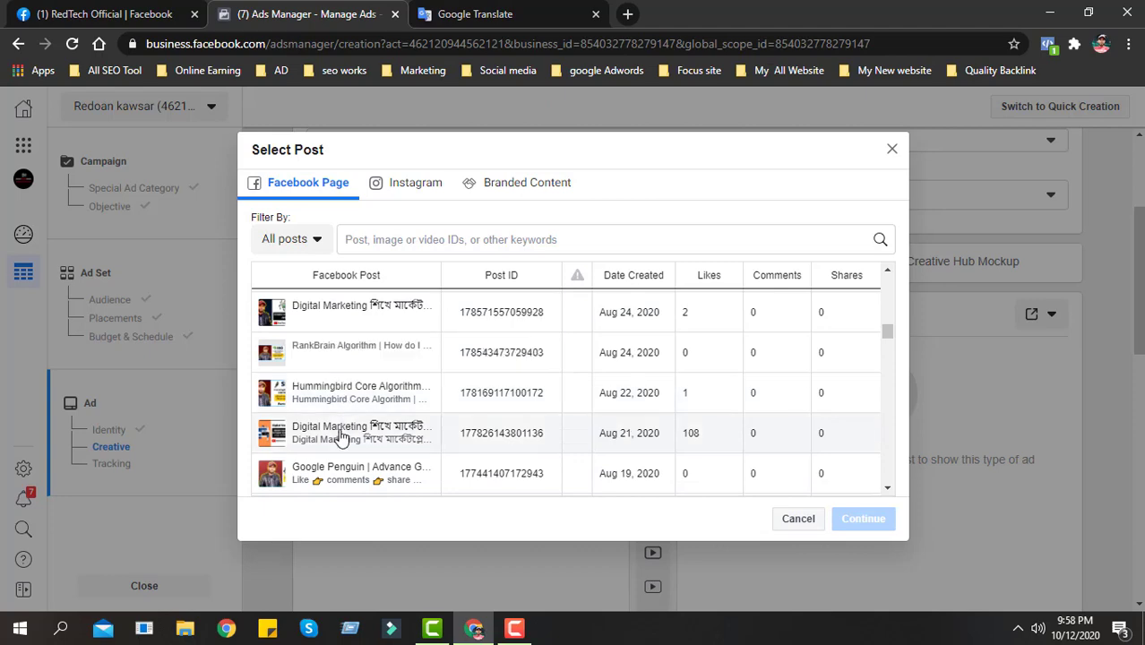
{"action": "left_click", "coordinate": [340, 436]}
{"action": "scroll", "coordinate": [504, 398], "scroll_direction": "down", "scroll_amount": 2}
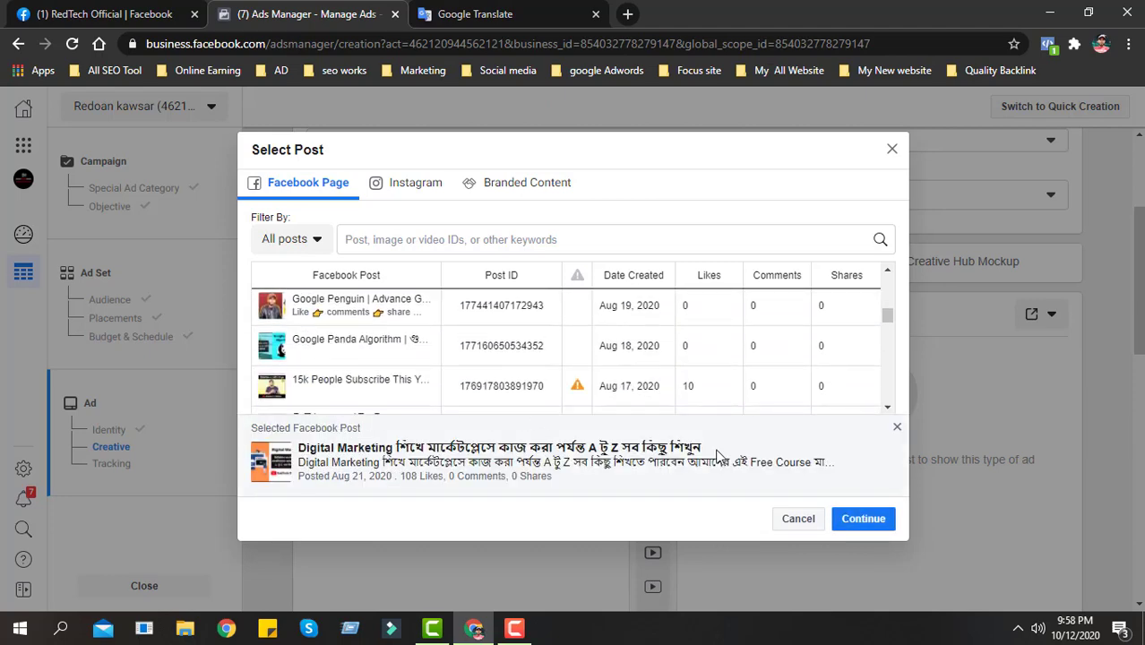
{"action": "left_click", "coordinate": [862, 519]}
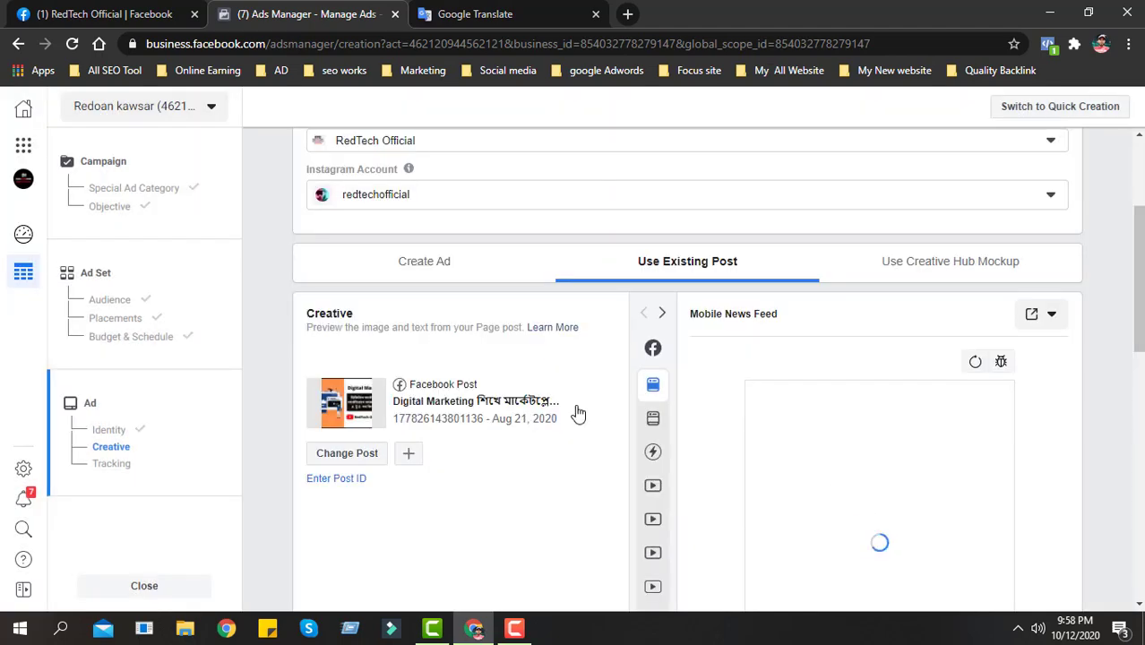
- Switch to the RedTech Official Facebook page and review the text, image and link of the August 21 Digital Marketing post
{"action": "left_click", "coordinate": [106, 13]}
{"action": "left_click", "coordinate": [742, 336]}
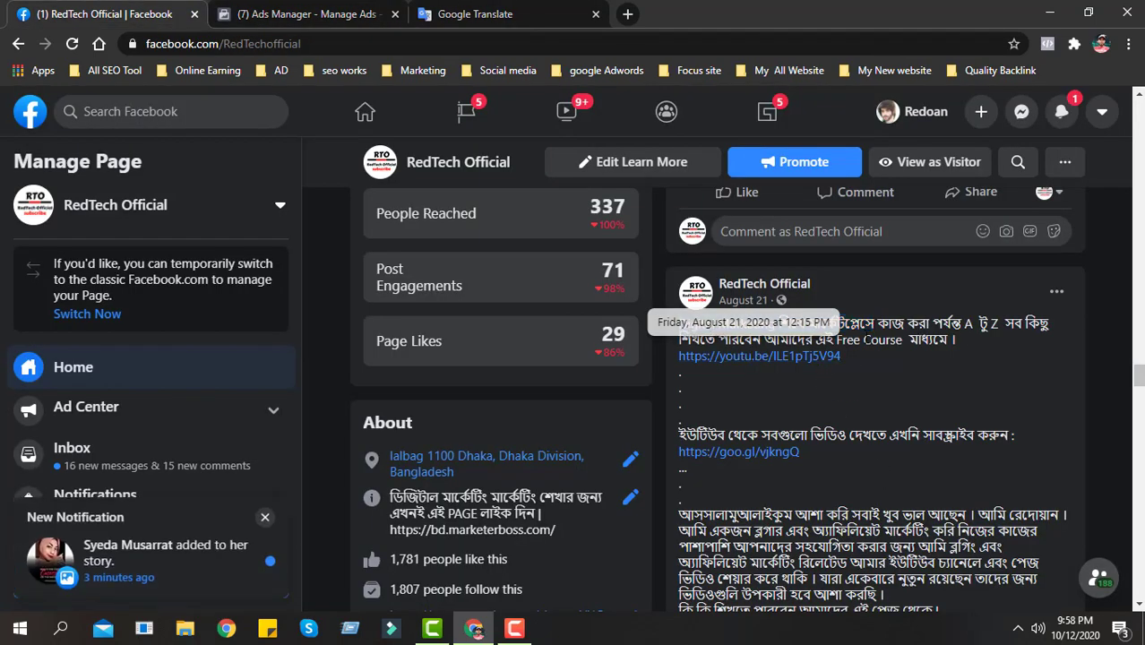
{"action": "scroll", "coordinate": [929, 414], "scroll_direction": "down", "scroll_amount": 3}
{"action": "scroll", "coordinate": [852, 404], "scroll_direction": "up", "scroll_amount": 2}
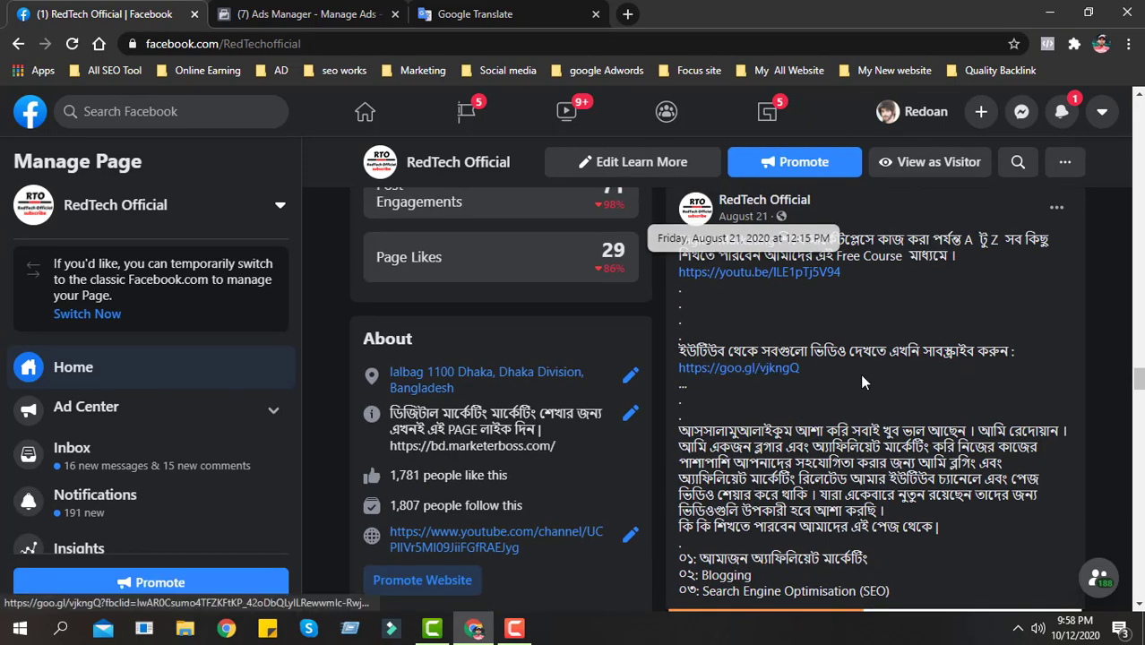
{"action": "scroll", "coordinate": [859, 374], "scroll_direction": "up", "scroll_amount": 2}
{"action": "scroll", "coordinate": [851, 366], "scroll_direction": "down", "scroll_amount": 1}
{"action": "scroll", "coordinate": [851, 371], "scroll_direction": "down", "scroll_amount": 5}
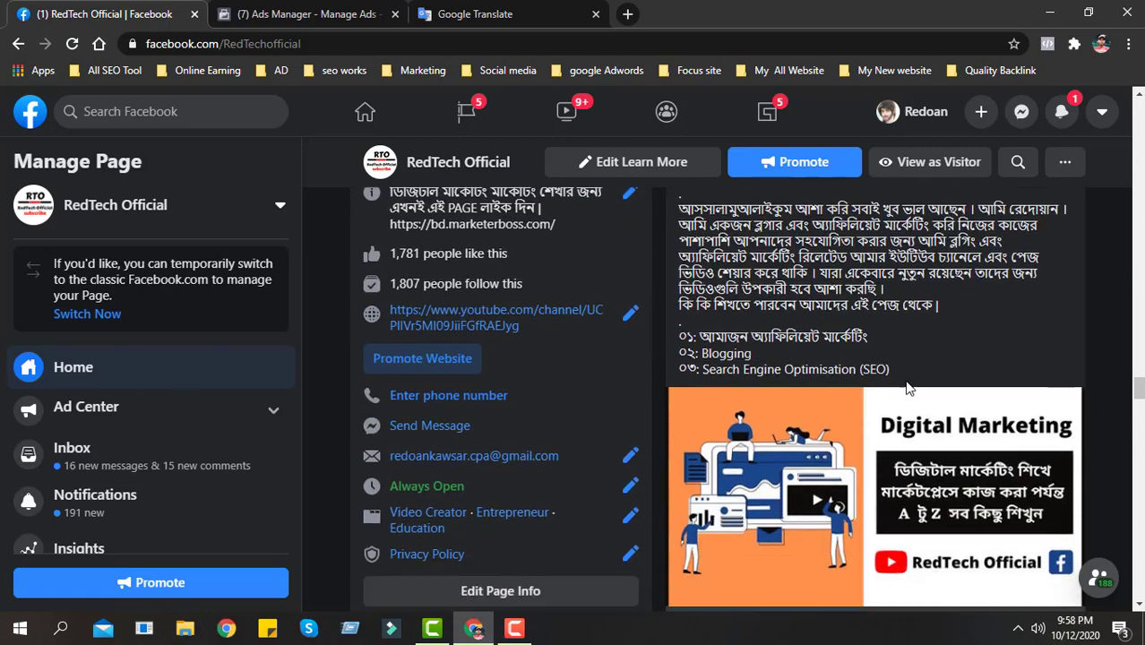
{"action": "scroll", "coordinate": [841, 461], "scroll_direction": "up", "scroll_amount": 3}
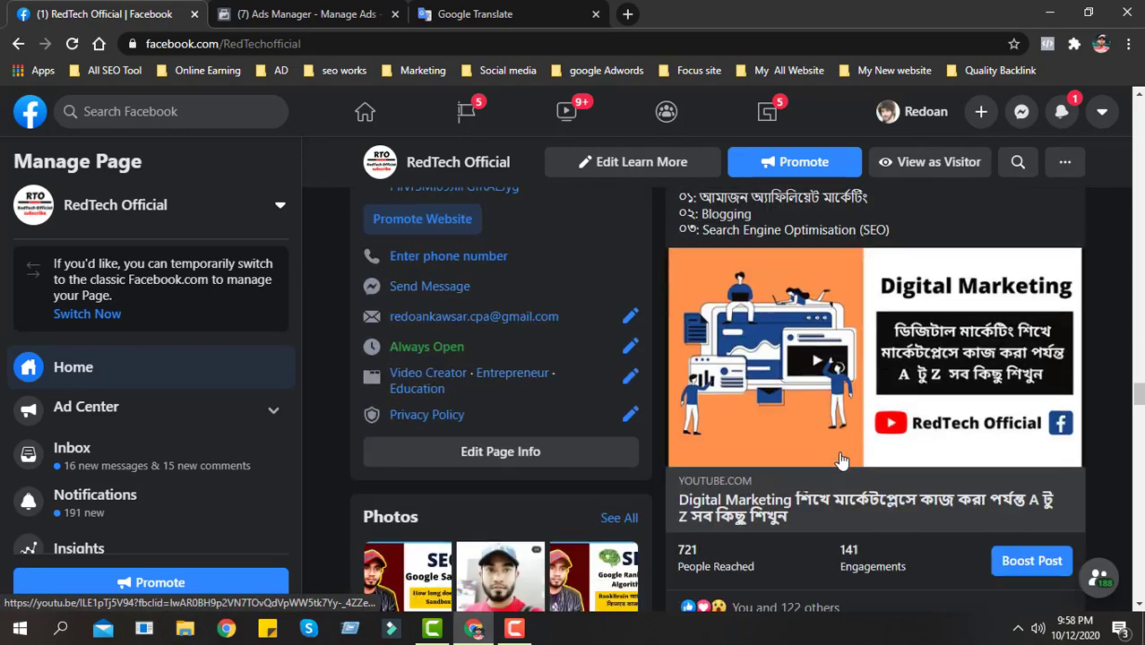
{"action": "scroll", "coordinate": [796, 386], "scroll_direction": "up", "scroll_amount": 3}
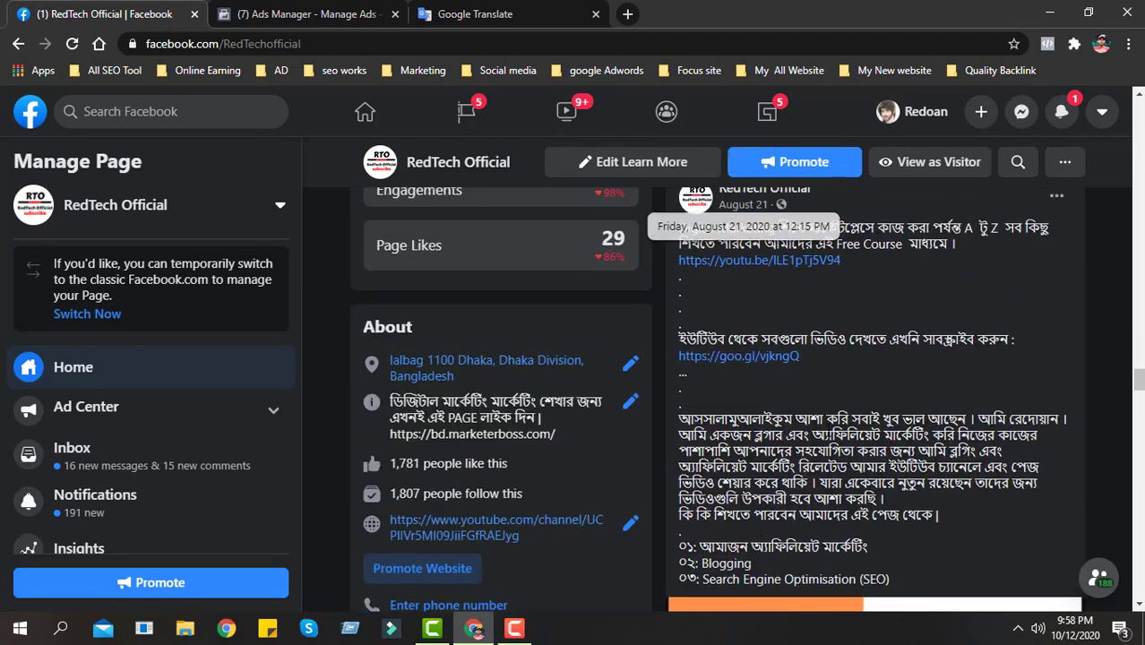
{"action": "scroll", "coordinate": [871, 436], "scroll_direction": "down", "scroll_amount": 2}
- Return to Ads Manager and examine the Mobile News Feed preview and the explanation of the Call To Action button
{"action": "left_click", "coordinate": [377, 11]}
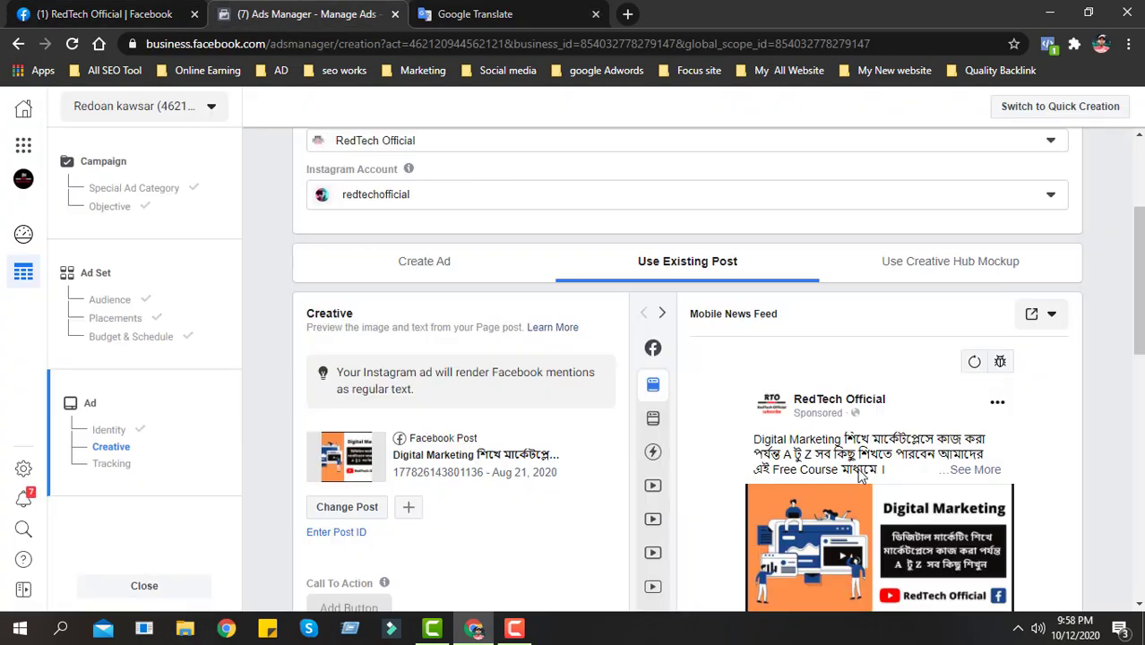
{"action": "scroll", "coordinate": [859, 475], "scroll_direction": "down", "scroll_amount": 2}
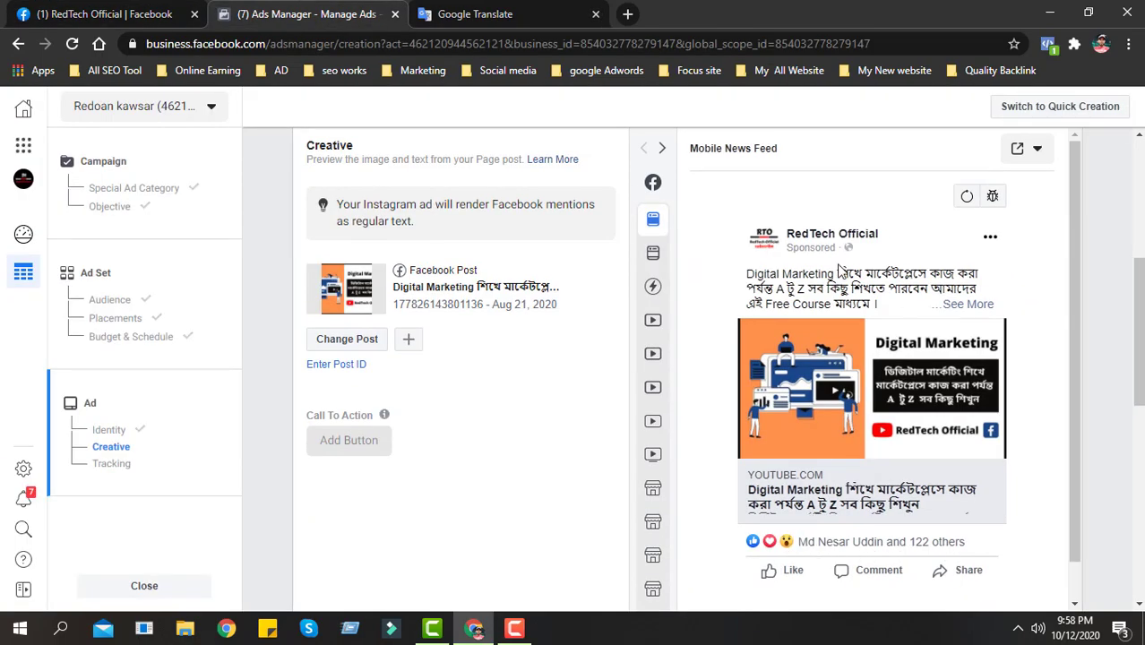
{"action": "scroll", "coordinate": [826, 420], "scroll_direction": "down", "scroll_amount": 3}
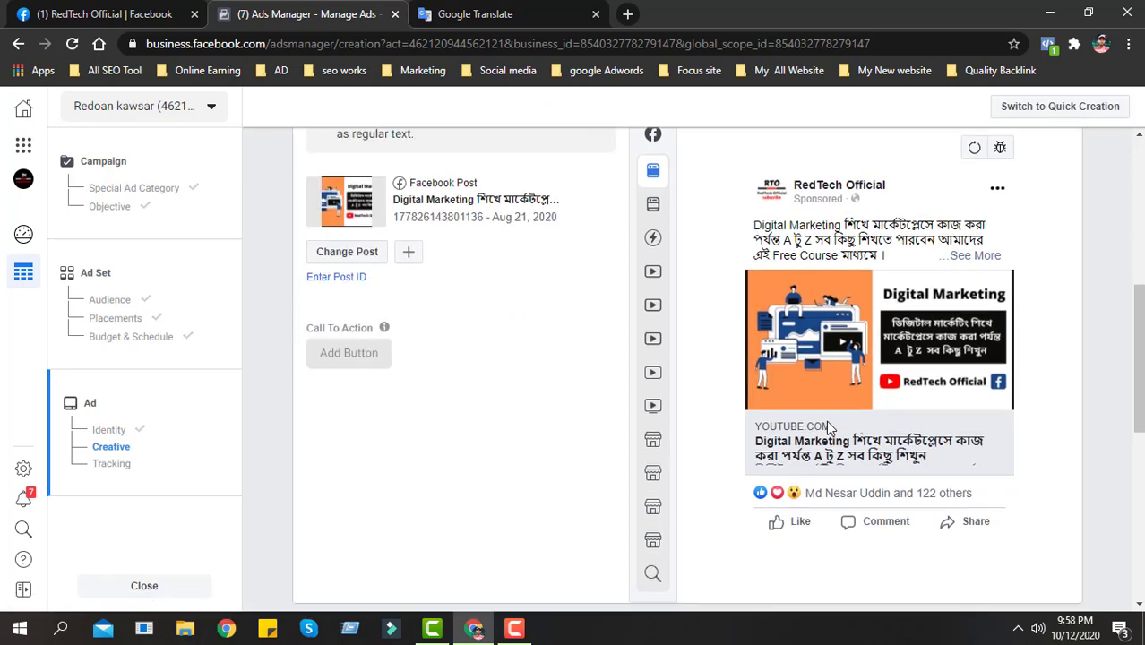
{"action": "scroll", "coordinate": [774, 426], "scroll_direction": "up", "scroll_amount": 3}
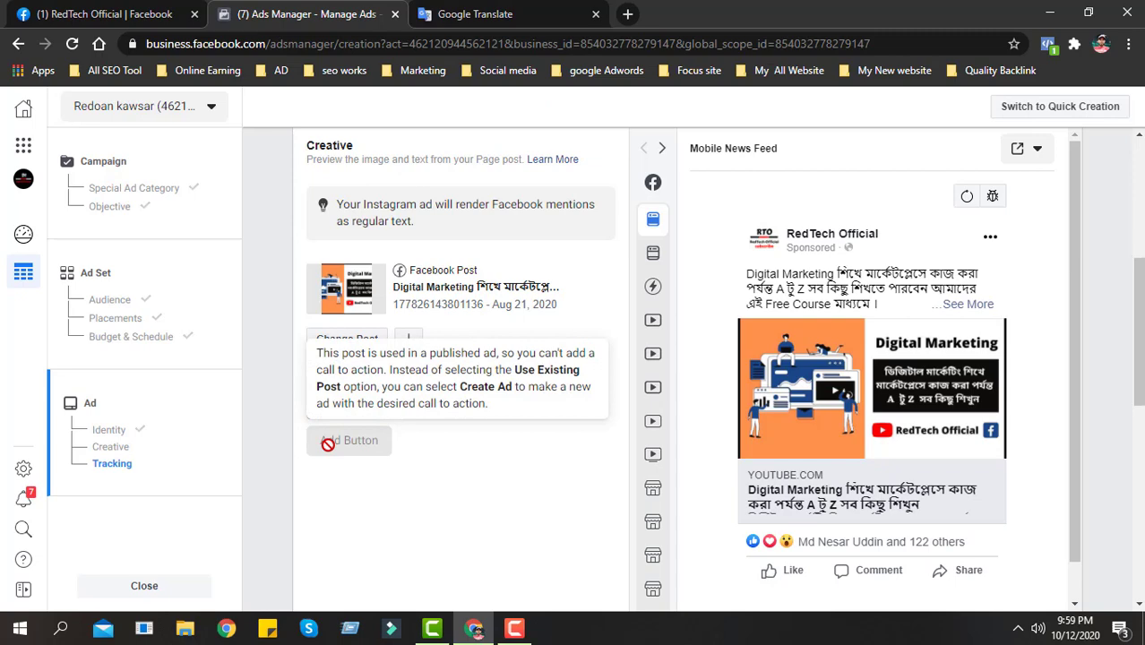
{"action": "scroll", "coordinate": [846, 428], "scroll_direction": "down", "scroll_amount": 1}
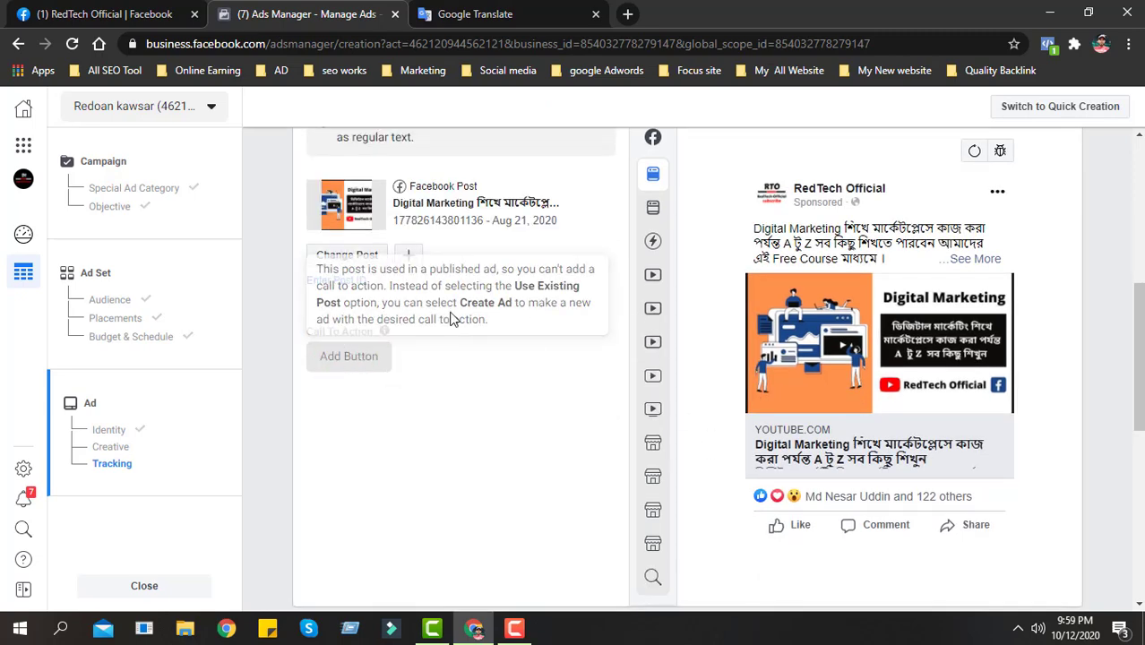
{"action": "scroll", "coordinate": [423, 273], "scroll_direction": "up", "scroll_amount": 1}
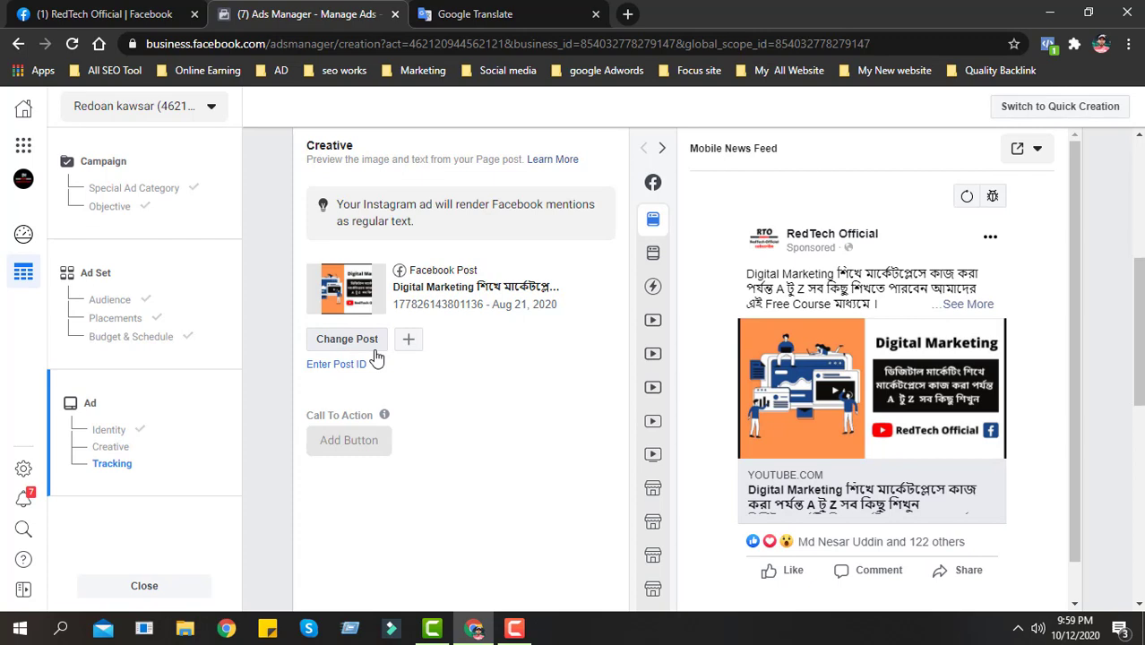
- Change the ad's post to the Digital Marketing post dated Sep 6, 2020 and check whether a call to action can be added
{"action": "left_click", "coordinate": [344, 367]}
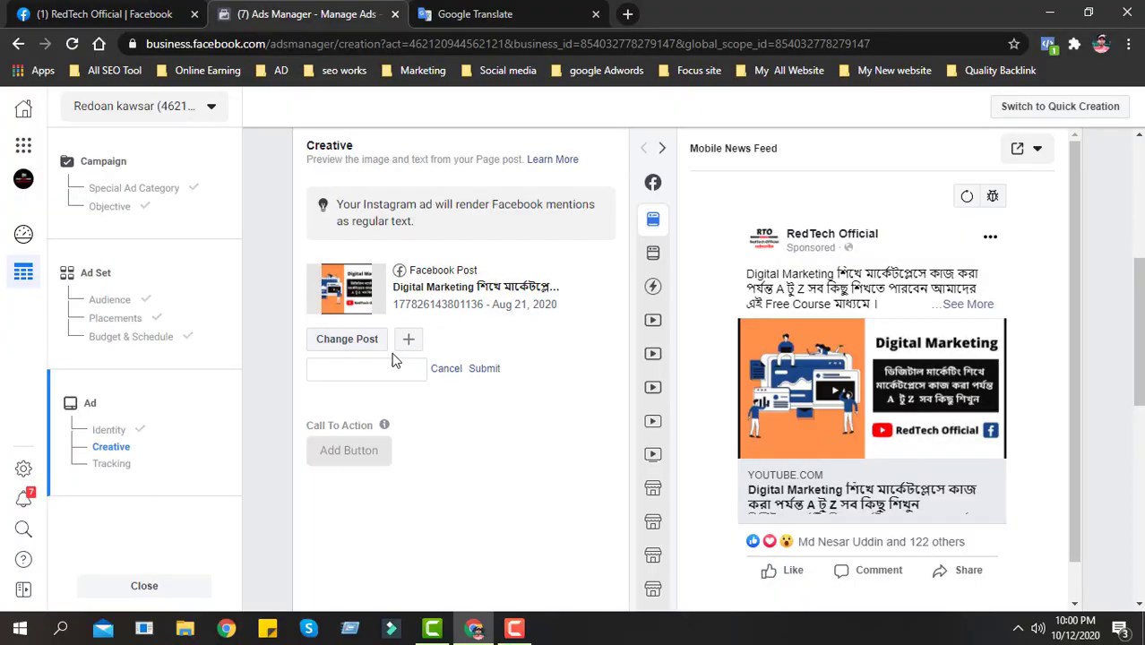
{"action": "left_click", "coordinate": [444, 369]}
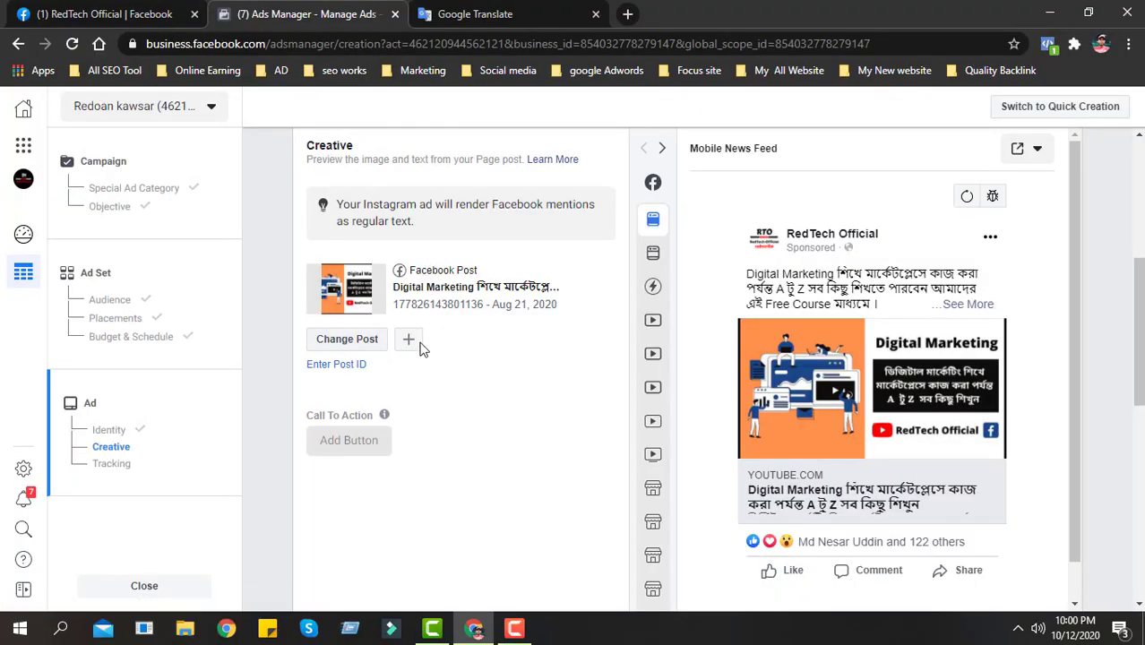
{"action": "left_click", "coordinate": [342, 345]}
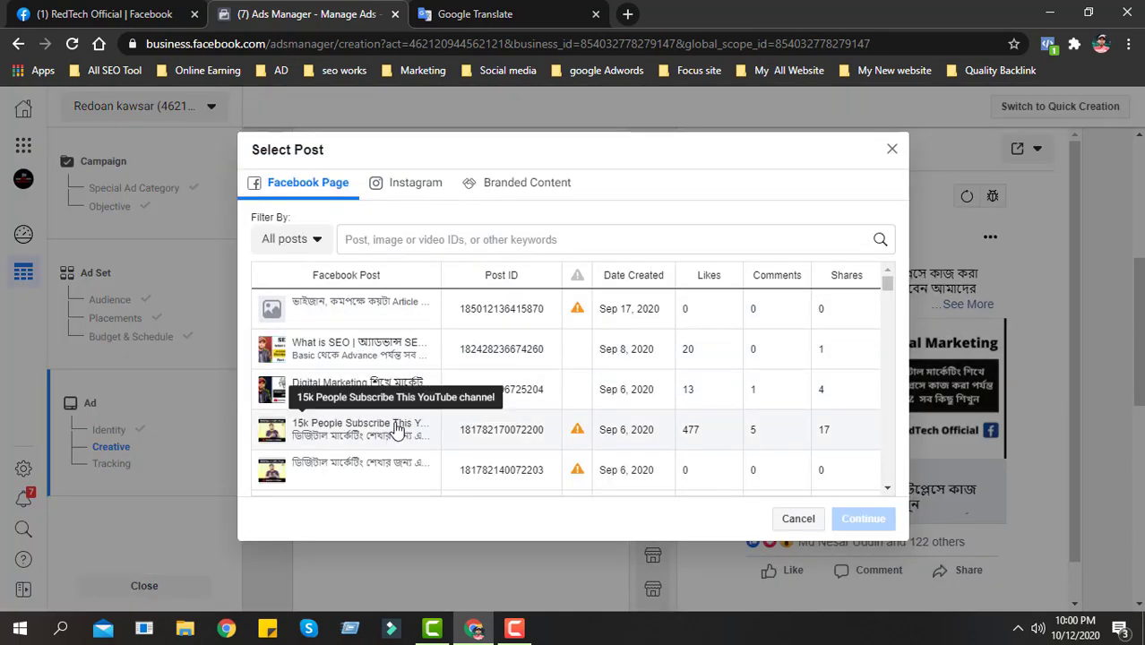
{"action": "scroll", "coordinate": [351, 370], "scroll_direction": "down", "scroll_amount": 2}
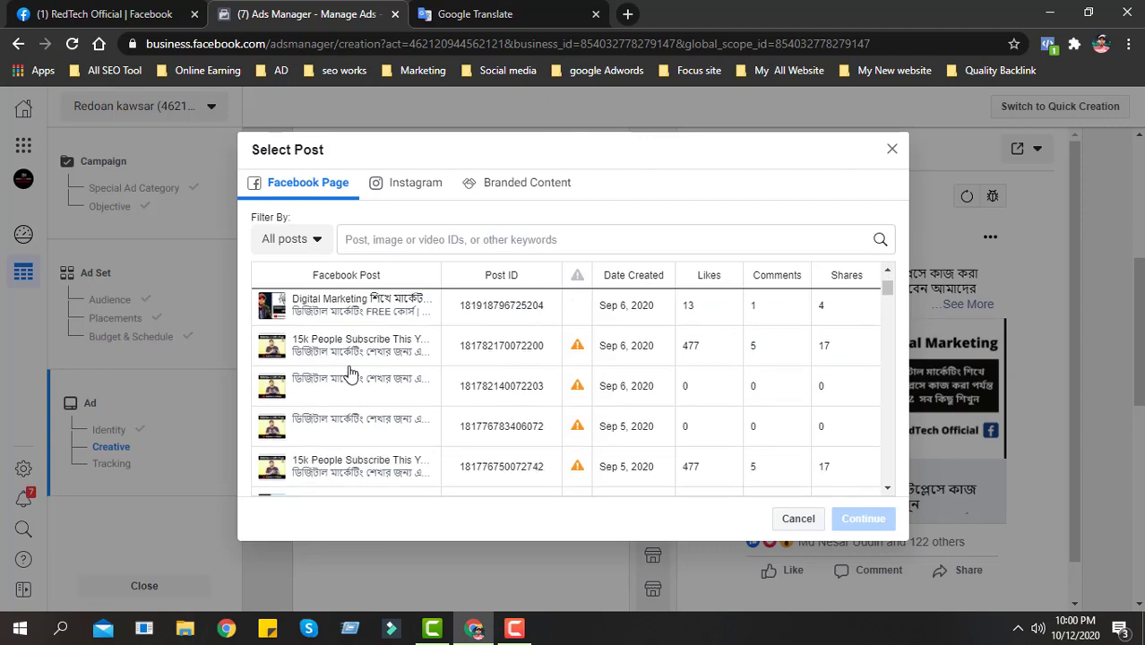
{"action": "scroll", "coordinate": [309, 326], "scroll_direction": "up", "scroll_amount": 1}
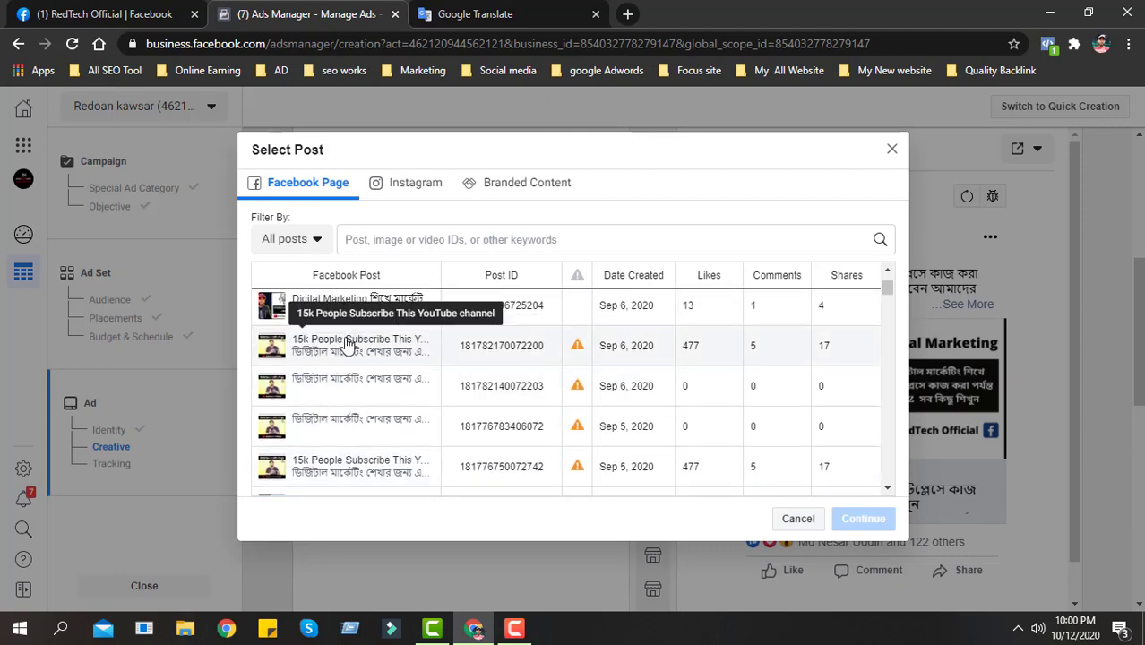
{"action": "left_click", "coordinate": [339, 306]}
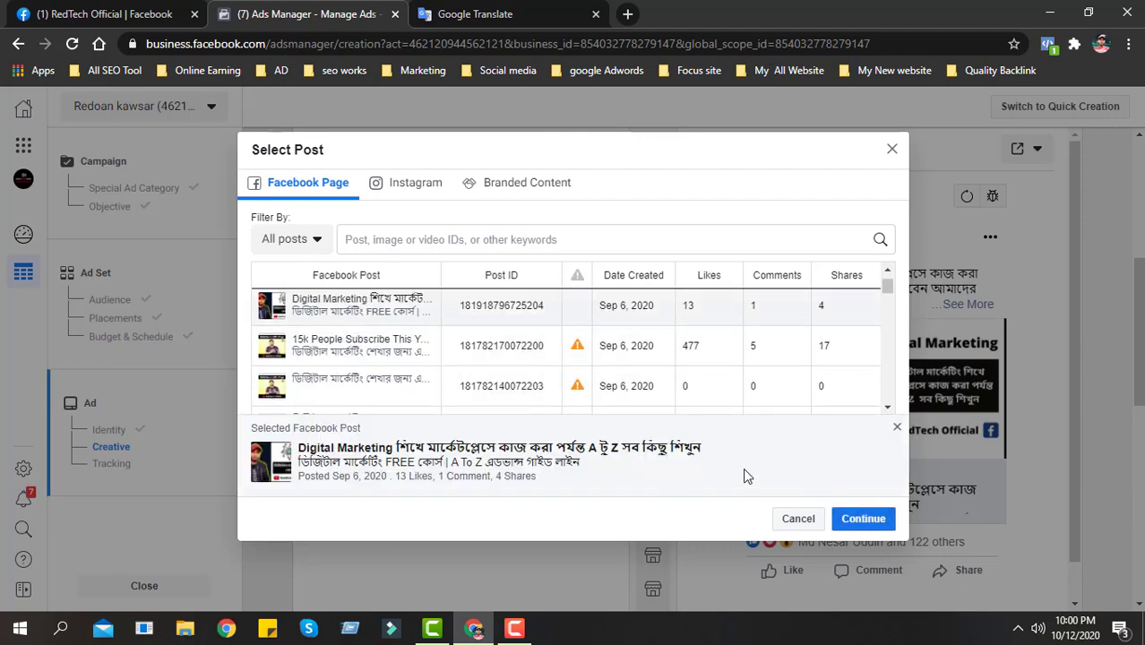
{"action": "scroll", "coordinate": [354, 385], "scroll_direction": "down", "scroll_amount": 3}
{"action": "scroll", "coordinate": [351, 359], "scroll_direction": "up", "scroll_amount": 4}
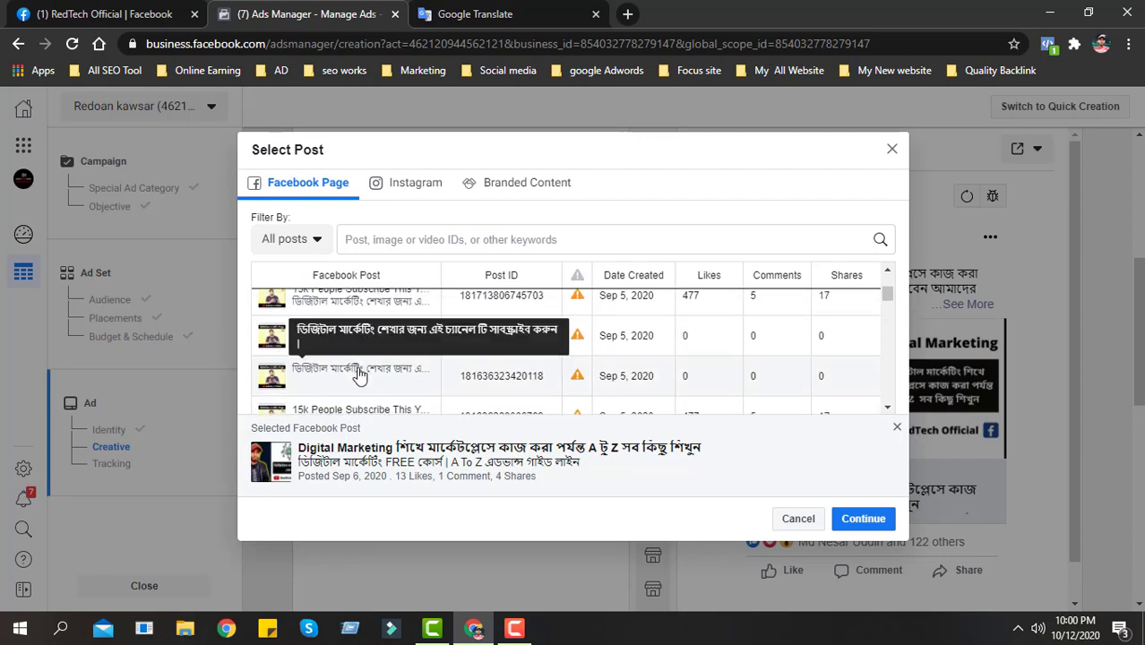
{"action": "left_click", "coordinate": [864, 518]}
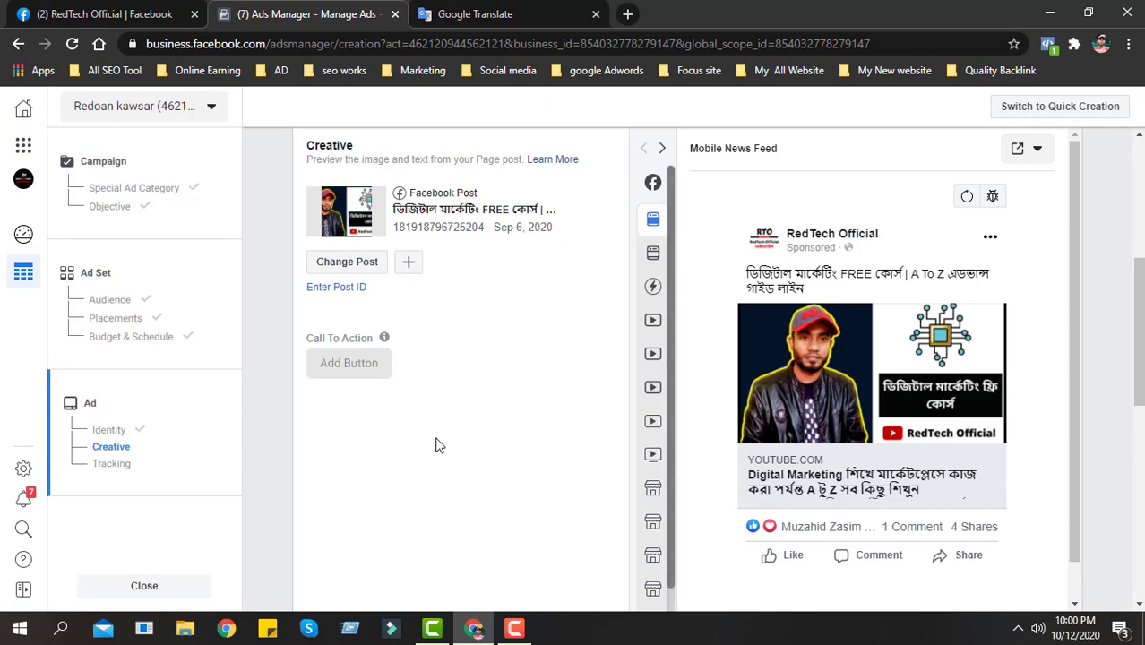
{"action": "mouse_move", "coordinate": [362, 369]}
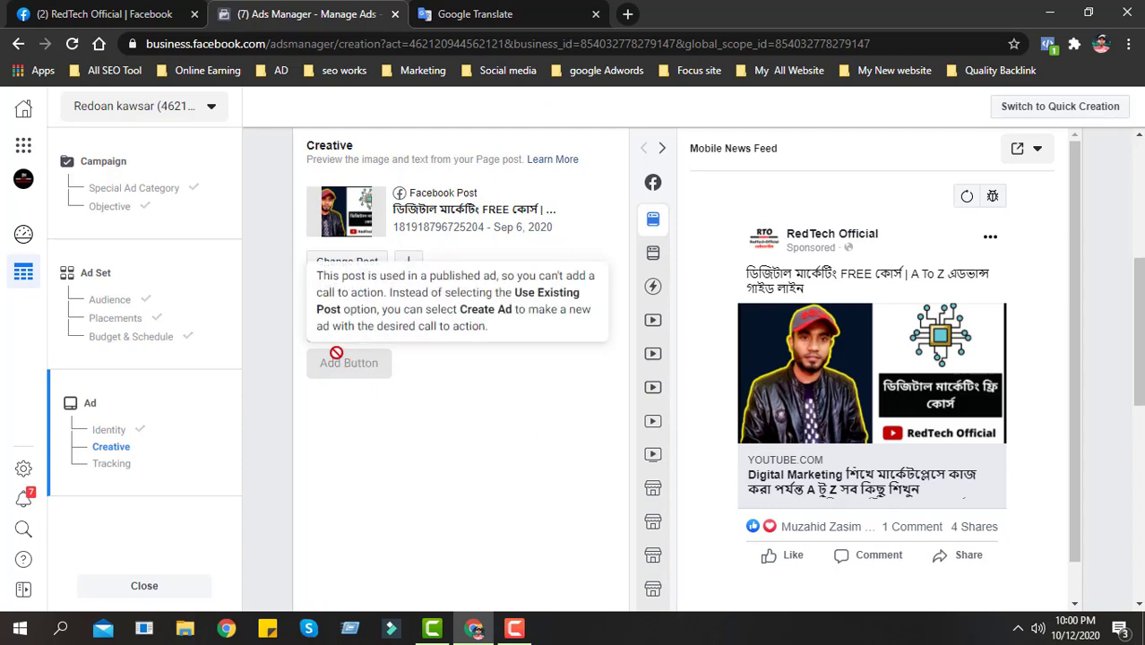
{"action": "mouse_move", "coordinate": [345, 345]}
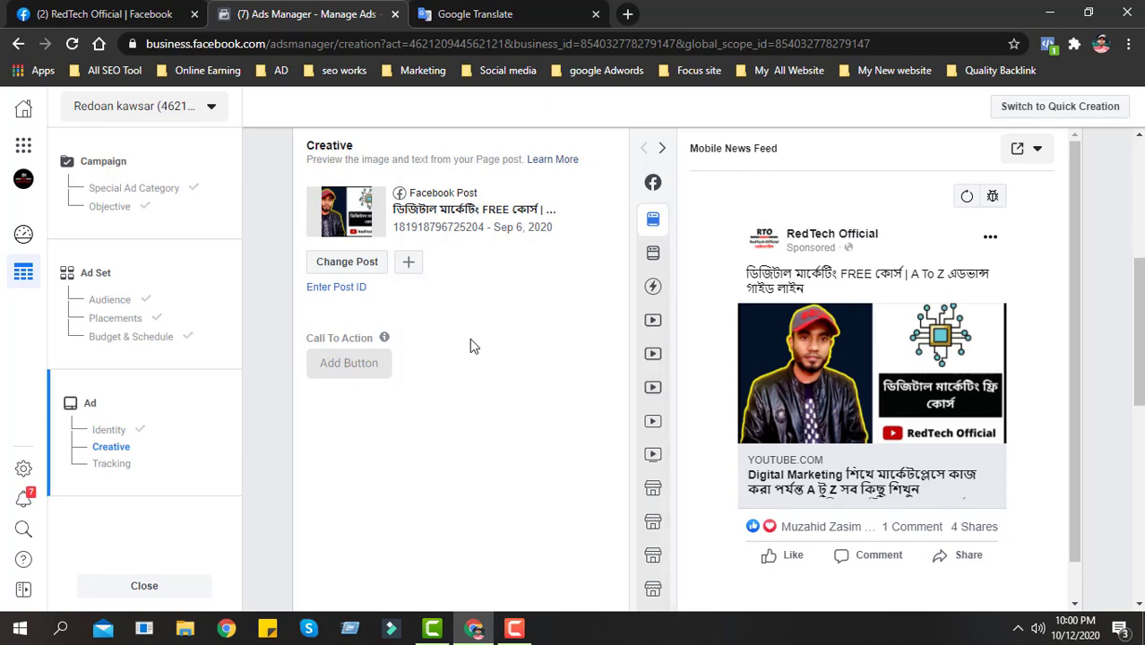
- Open bd.marketerboss.com in a new browser tab and open its Google Search Console domain property article
{"action": "left_click", "coordinate": [440, 13]}
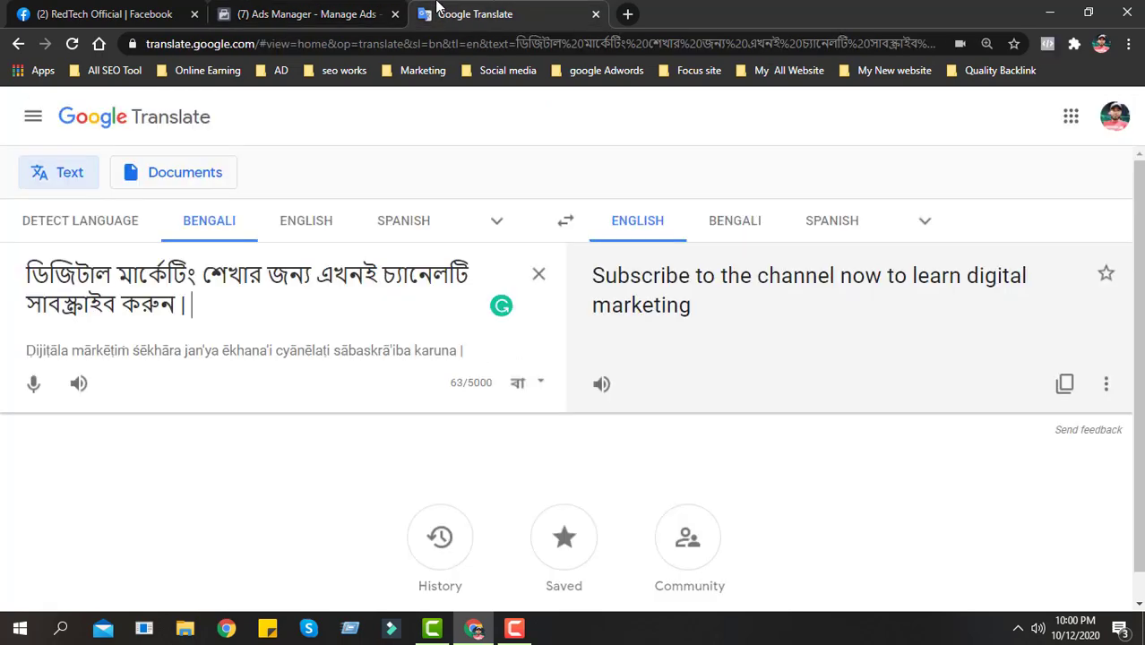
{"action": "left_click", "coordinate": [628, 14]}
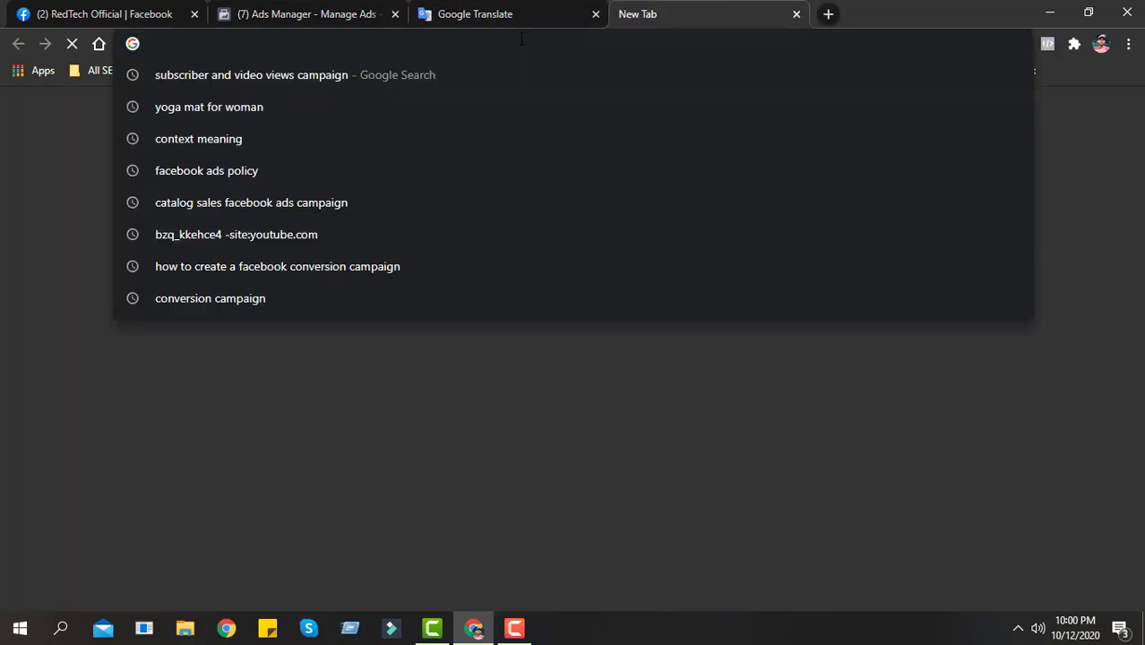
{"action": "type", "text": "bd"}
{"action": "key", "text": "Right"}
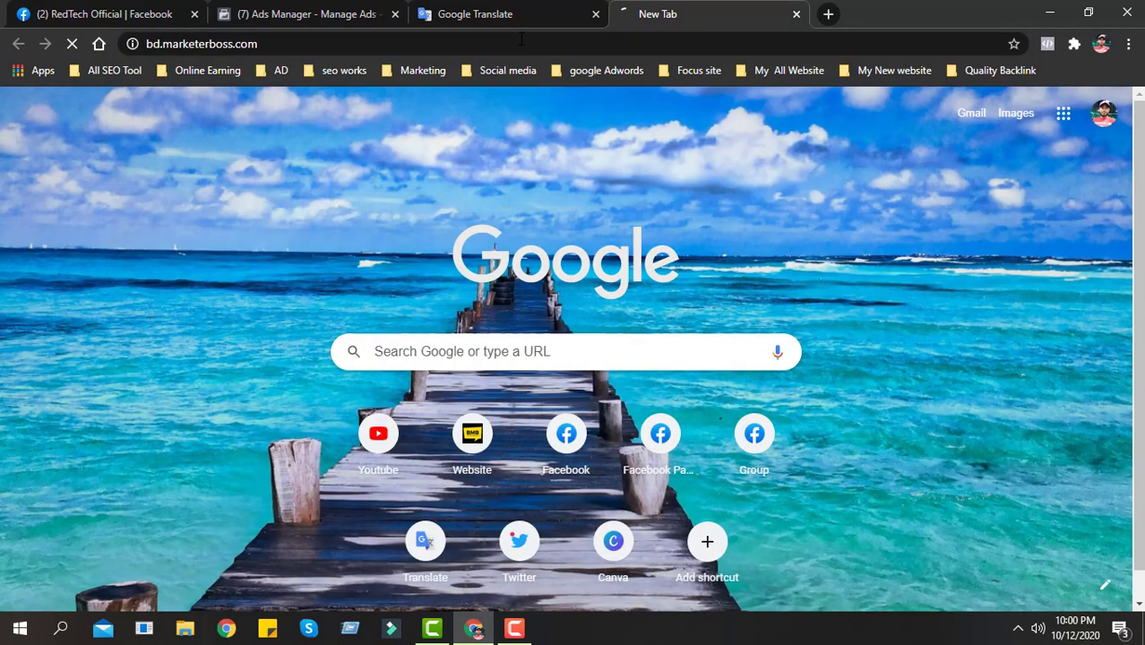
{"action": "scroll", "coordinate": [554, 426], "scroll_direction": "down", "scroll_amount": 4}
{"action": "scroll", "coordinate": [554, 425], "scroll_direction": "down", "scroll_amount": 5}
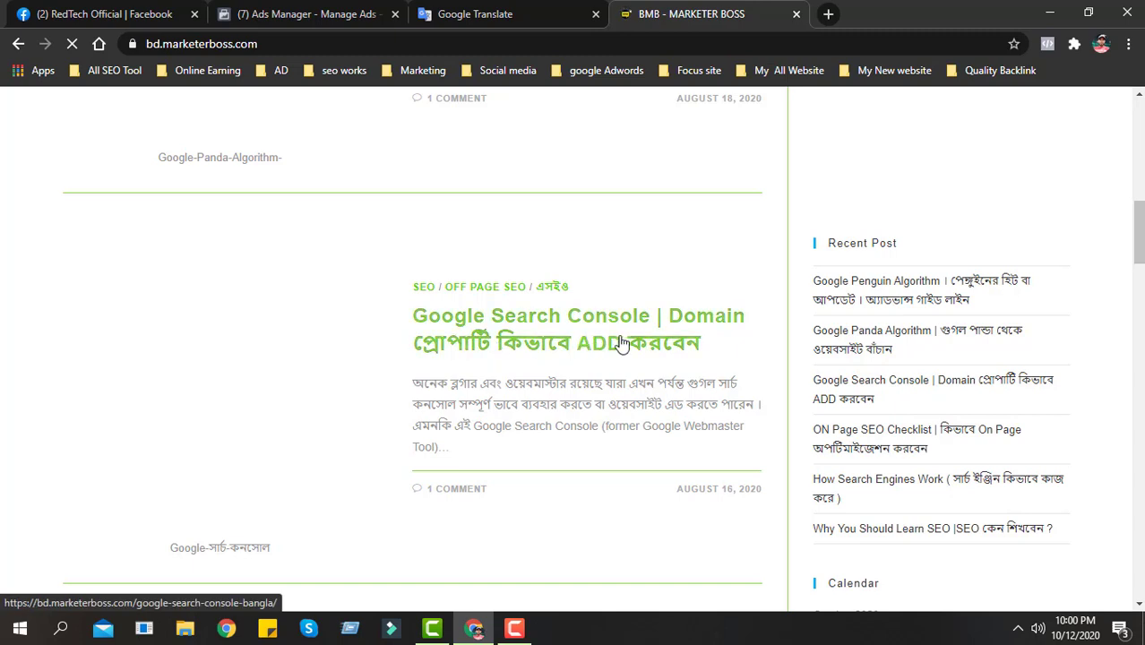
{"action": "left_click", "coordinate": [507, 333]}
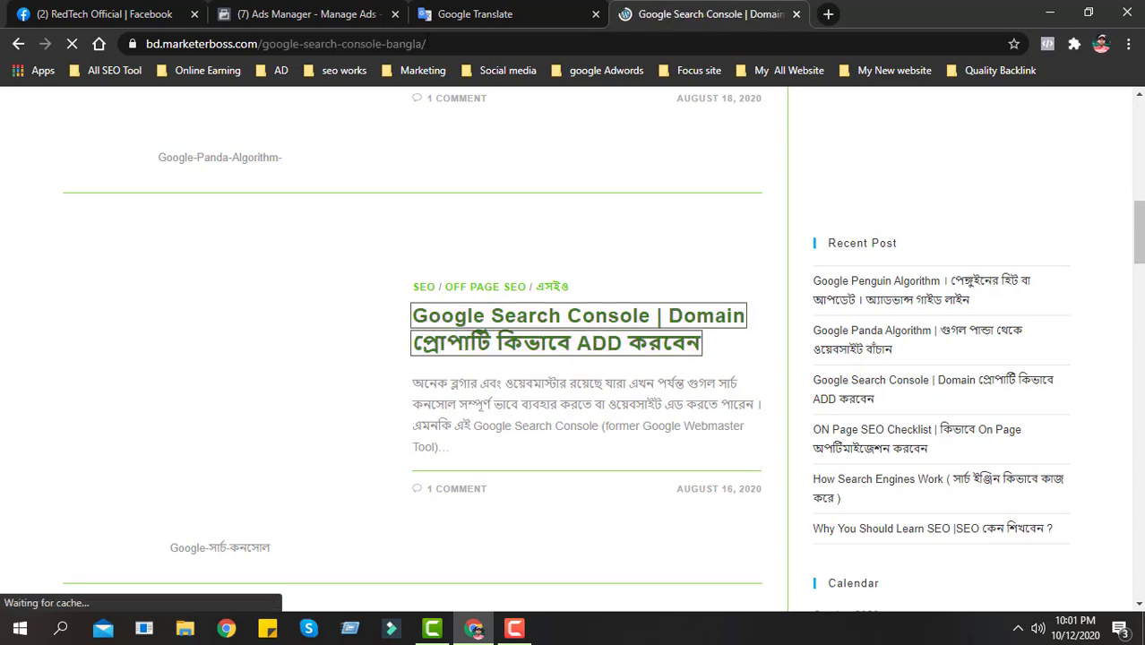
- Copy the article's URL, return to Ads Manager and paste it into a new post for the ad
{"action": "left_click", "coordinate": [148, 43]}
{"action": "right_click", "coordinate": [226, 52]}
{"action": "left_click", "coordinate": [258, 148]}
{"action": "left_click", "coordinate": [126, 13]}
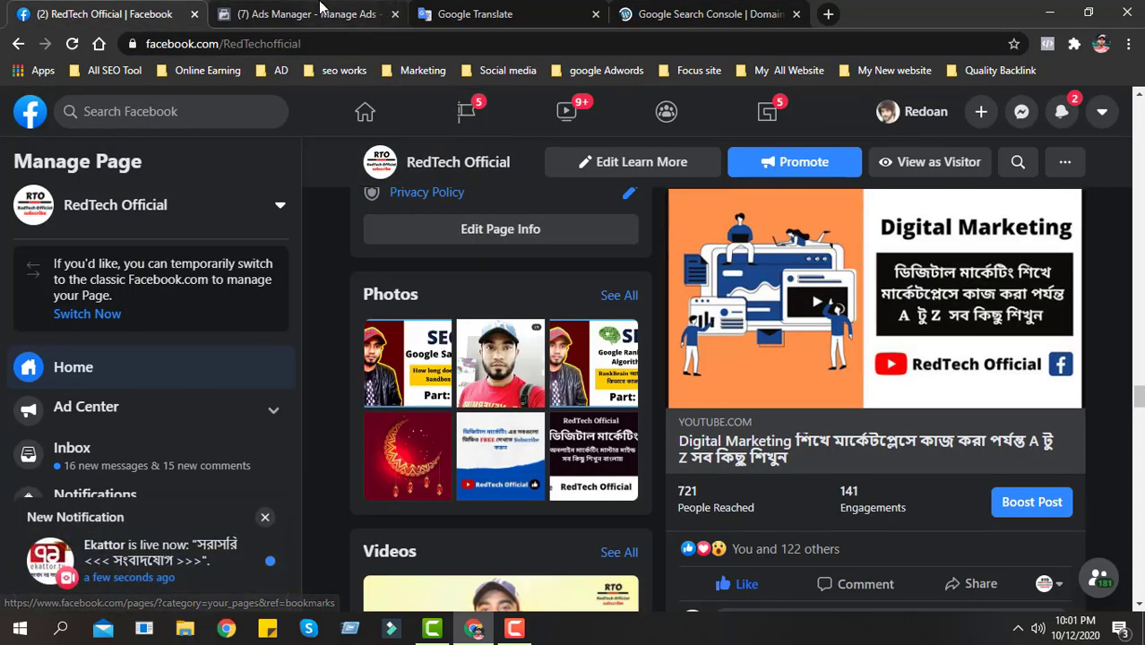
{"action": "left_click", "coordinate": [374, 11]}
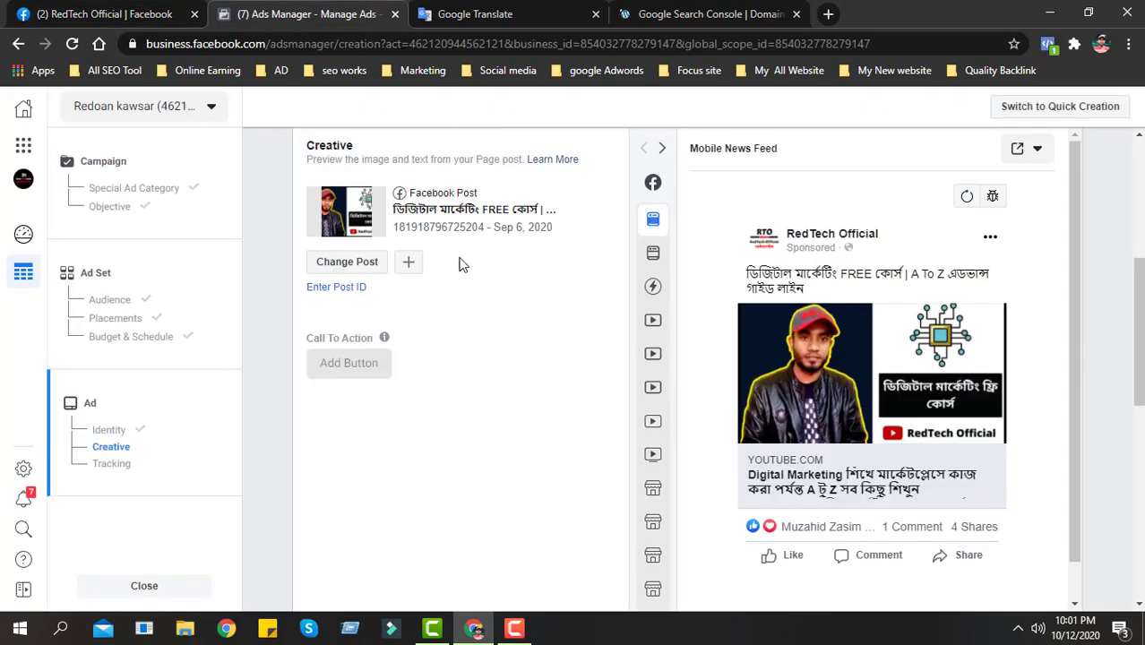
{"action": "left_click", "coordinate": [407, 264]}
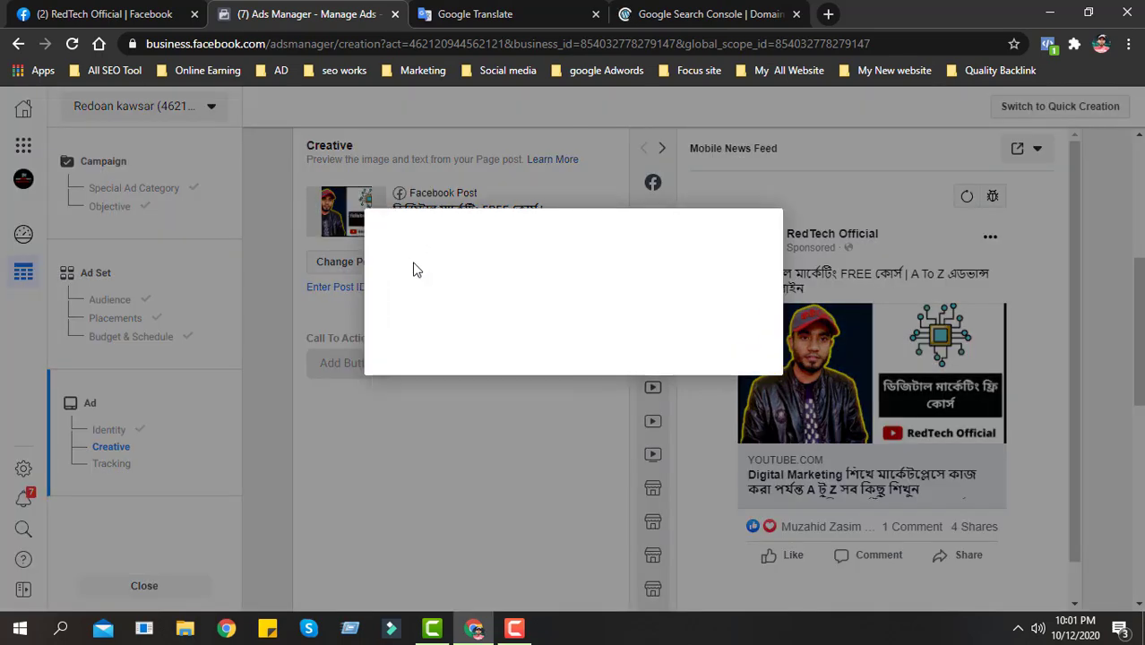
{"action": "right_click", "coordinate": [433, 260]}
{"action": "left_click", "coordinate": [476, 391]}
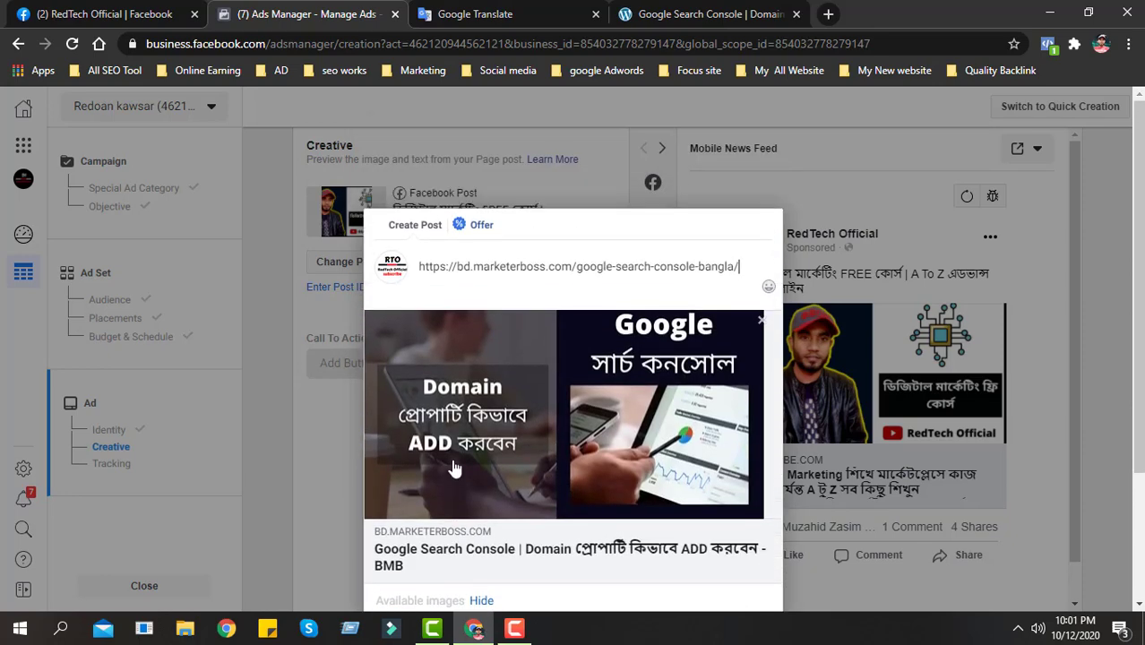
- In Google Translate, replace the Bengali source text by voice input with "গুগল সার্চ কনসলে ডোমেইন প্রপার্টি কিভাবে এড করবেন ।" and copy it
{"action": "left_click", "coordinate": [458, 16]}
{"action": "key", "text": "ctrl+a"}
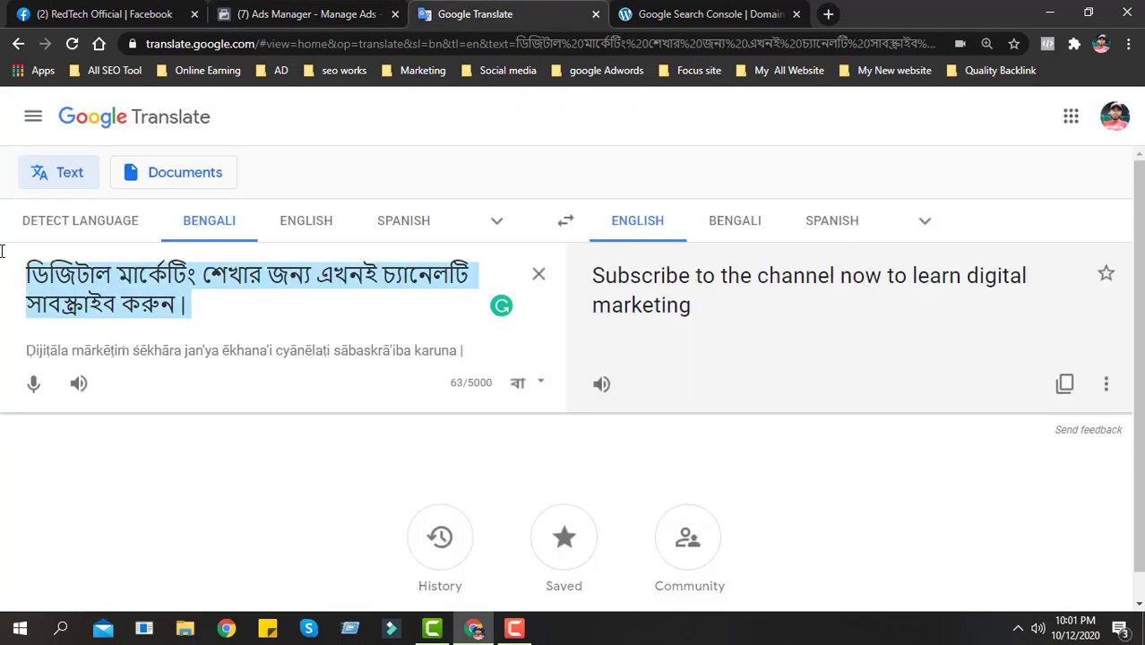
{"action": "key", "text": "BackSpace"}
{"action": "left_click", "coordinate": [34, 372]}
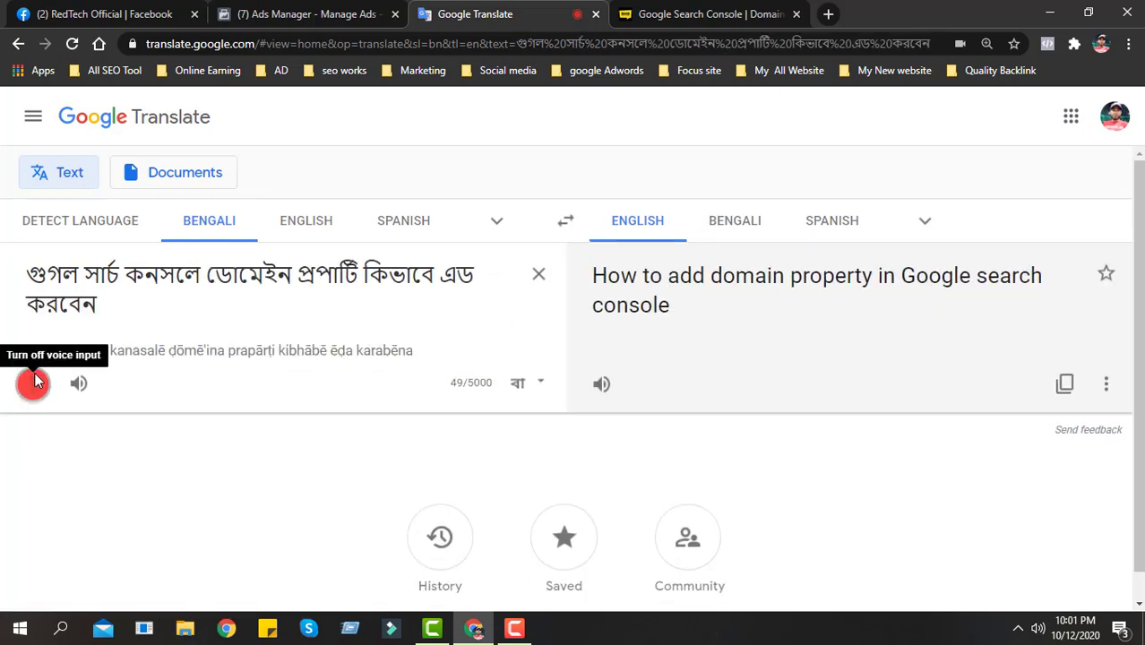
{"action": "left_click", "coordinate": [34, 378]}
{"action": "left_click", "coordinate": [124, 301]}
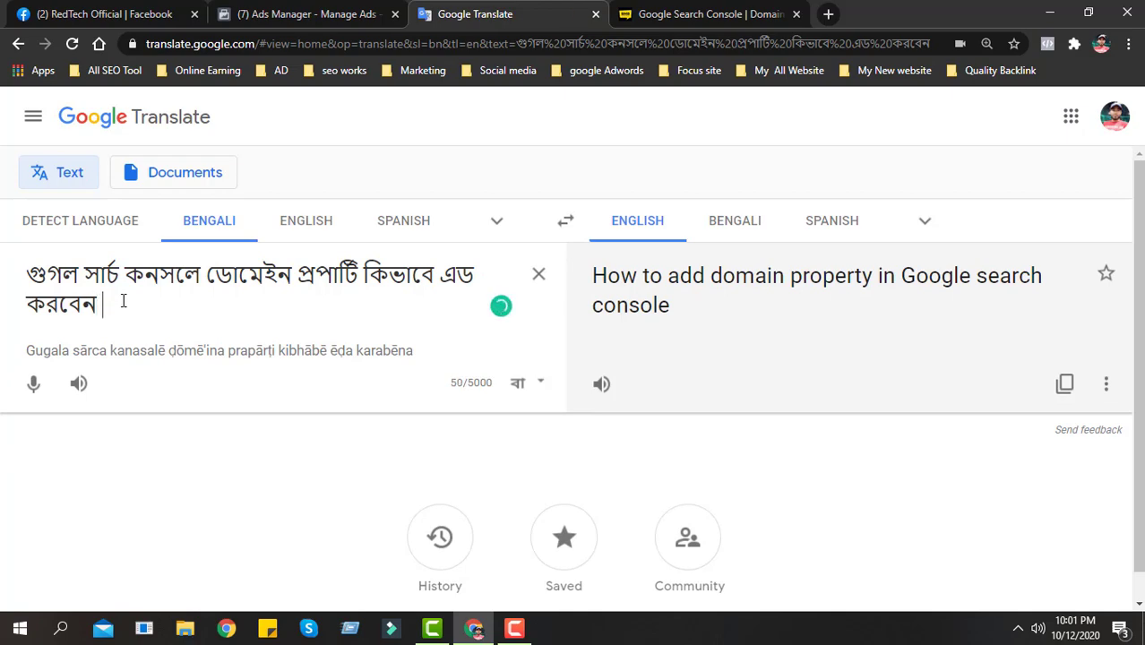
{"action": "left_click_drag", "start_coordinate": [134, 304], "coordinate": [35, 262]}
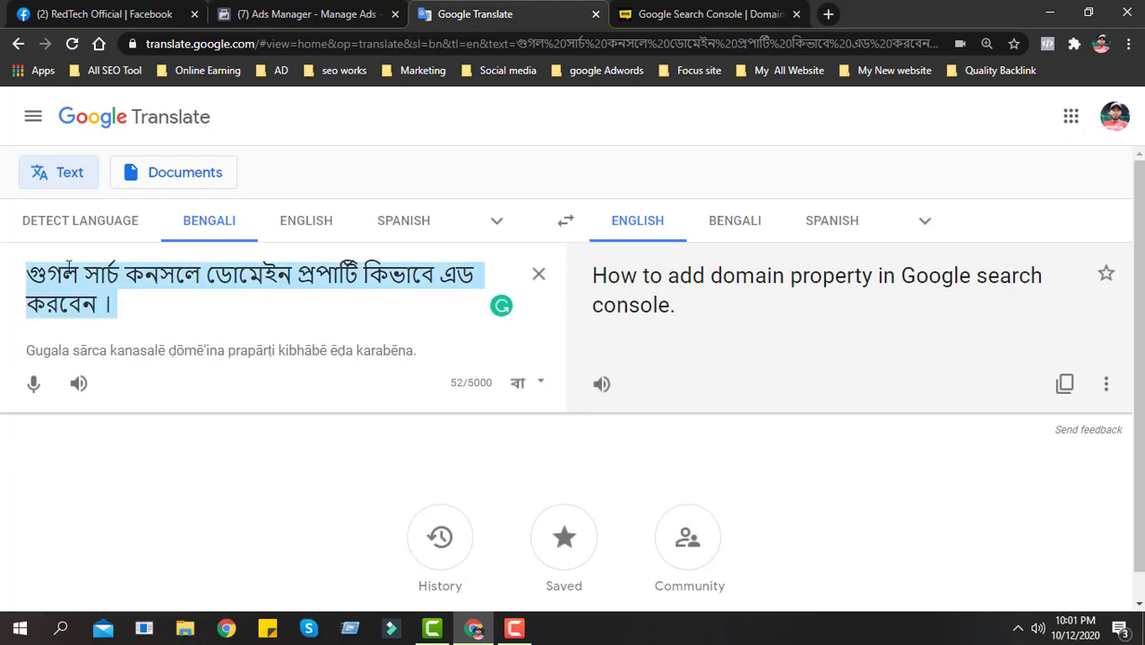
{"action": "right_click", "coordinate": [85, 268]}
{"action": "left_click", "coordinate": [125, 330]}
- Back in Ads Manager, replace the URL in the new post's text with the copied Bengali sentence and publish the post
{"action": "left_click", "coordinate": [322, 11]}
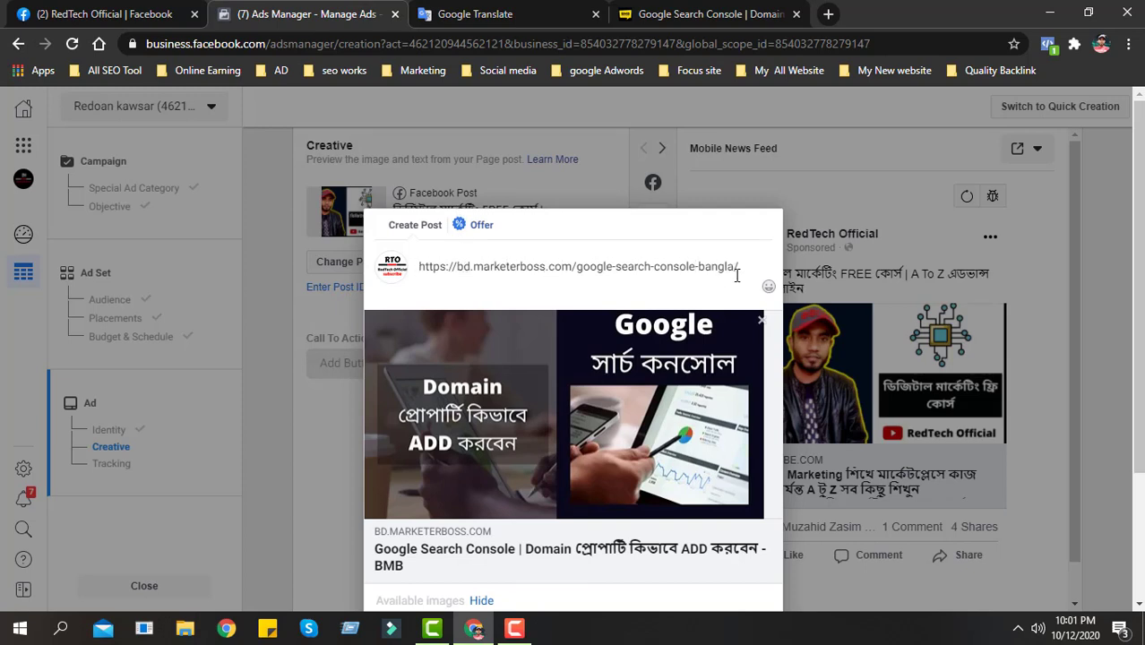
{"action": "left_click_drag", "start_coordinate": [742, 267], "coordinate": [387, 273]}
{"action": "key", "text": "ctrl+v"}
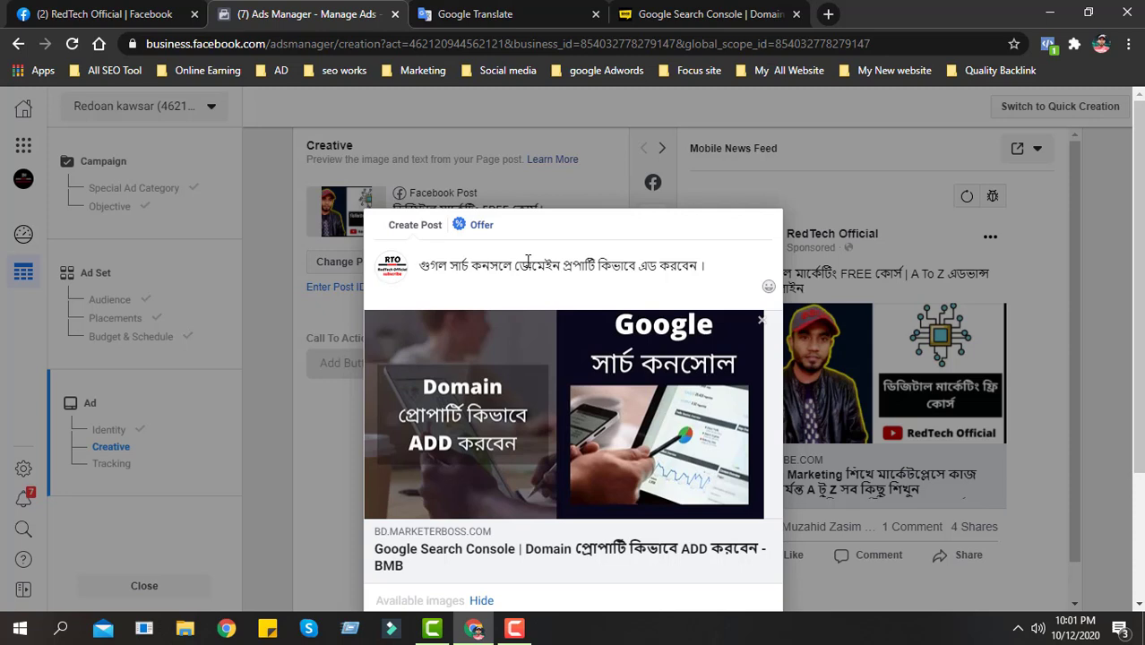
{"action": "scroll", "coordinate": [616, 328], "scroll_direction": "down", "scroll_amount": 3}
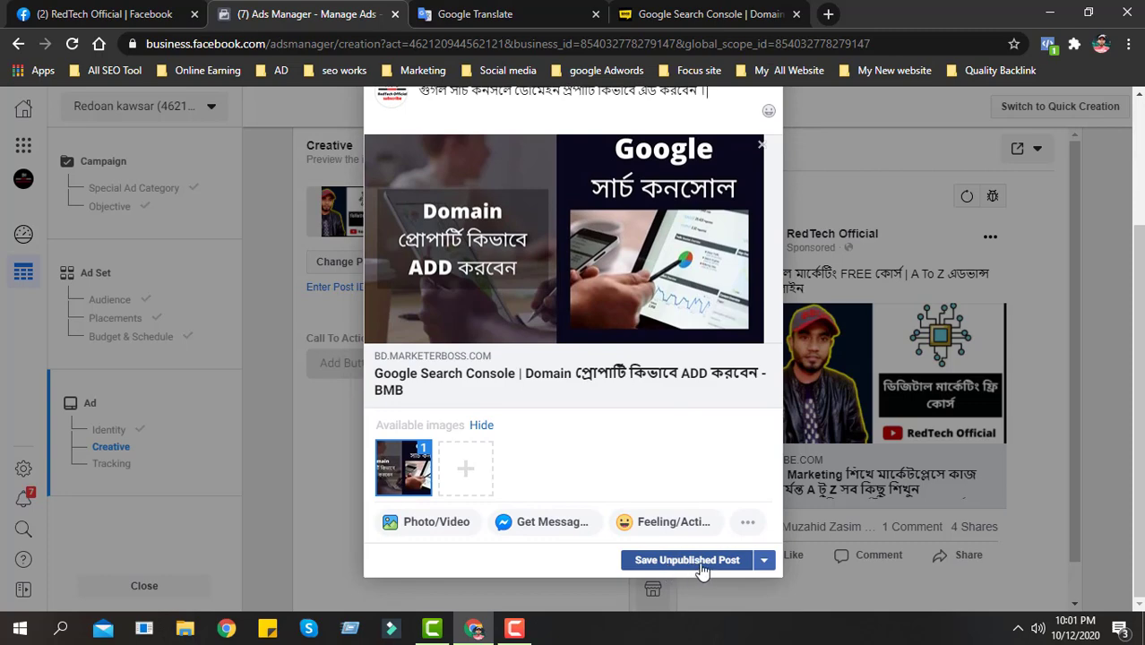
{"action": "left_click", "coordinate": [763, 561]}
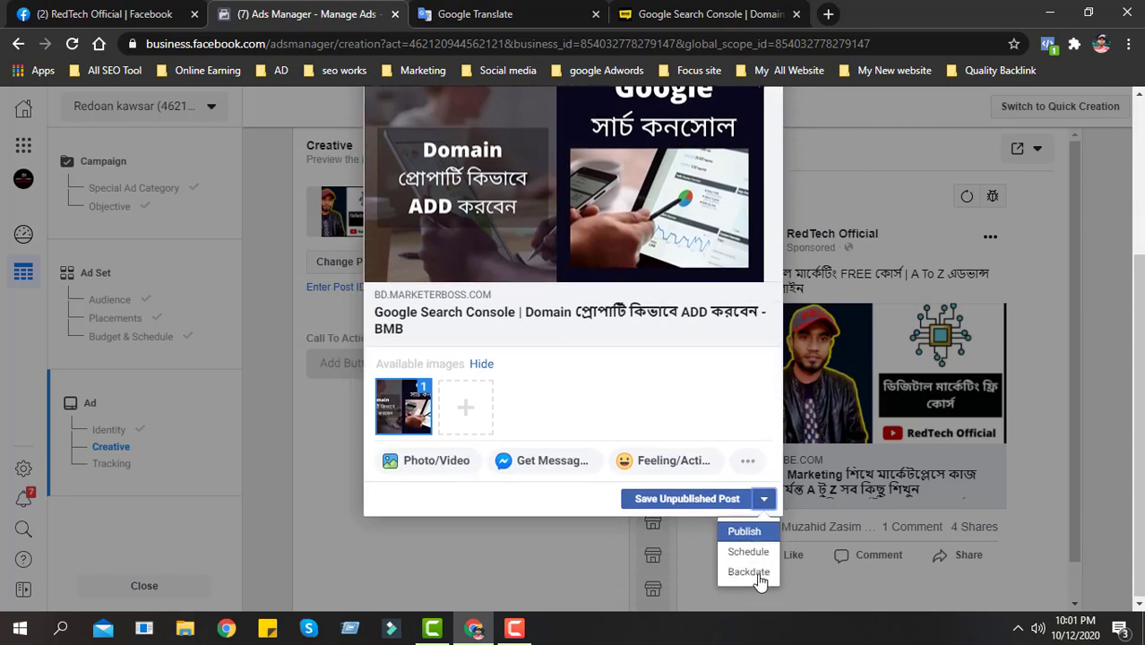
{"action": "left_click", "coordinate": [743, 531]}
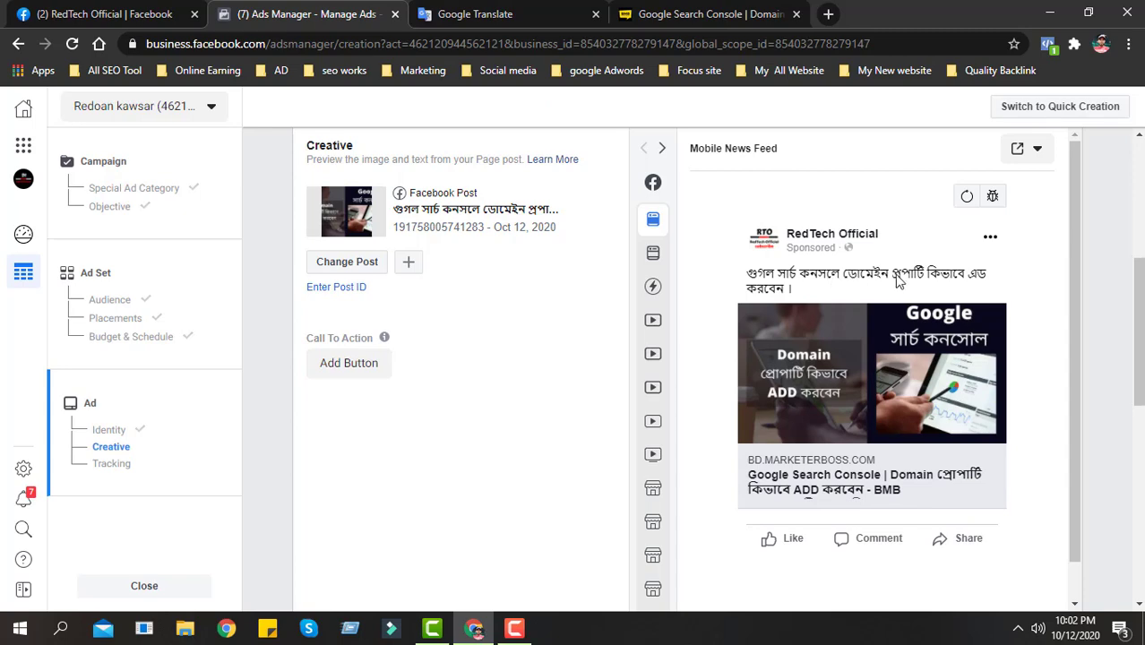
- Review the new post's Mobile News Feed preview and start adding a call to action with the Learn More option
{"action": "scroll", "coordinate": [856, 390], "scroll_direction": "down", "scroll_amount": 2}
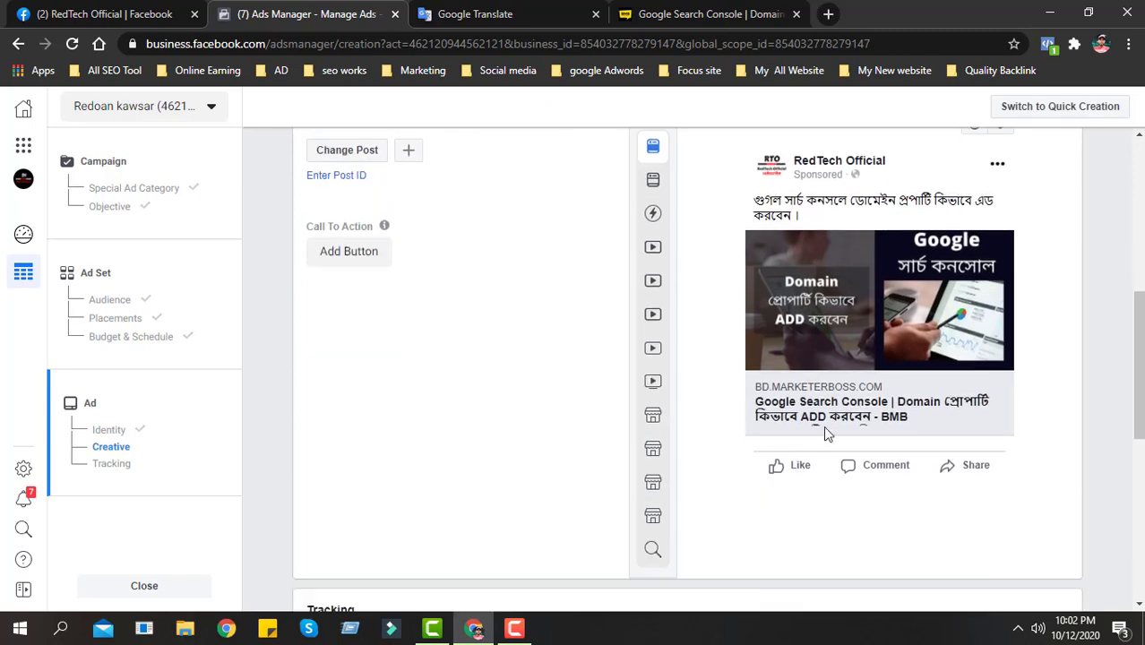
{"action": "scroll", "coordinate": [866, 375], "scroll_direction": "up", "scroll_amount": 1}
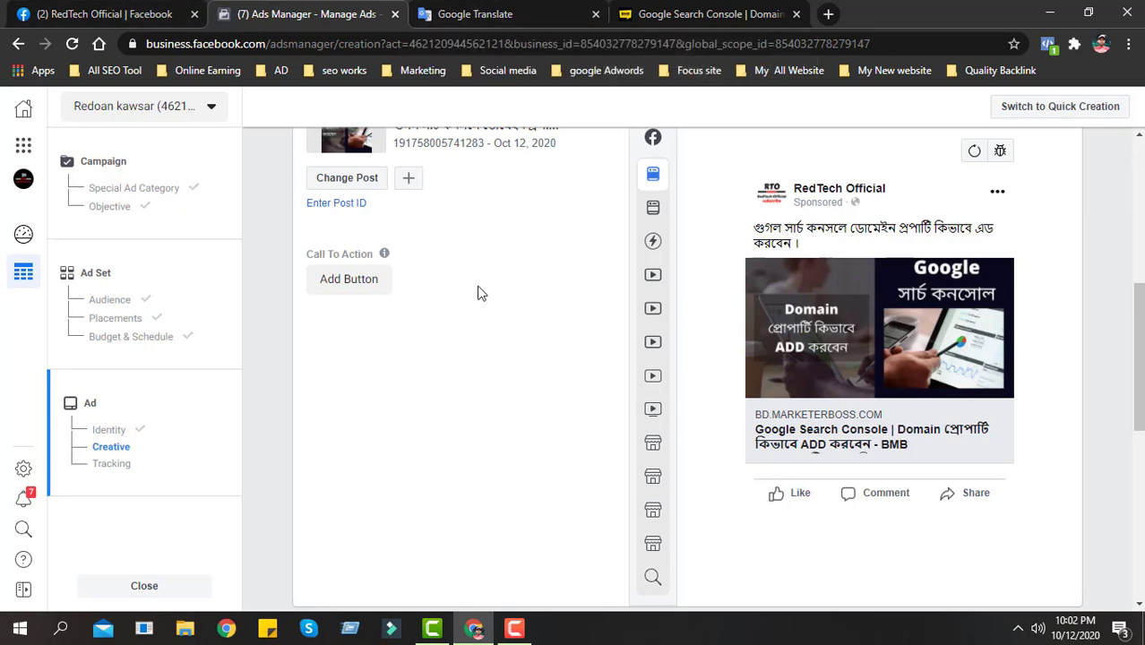
{"action": "scroll", "coordinate": [493, 337], "scroll_direction": "up", "scroll_amount": 2}
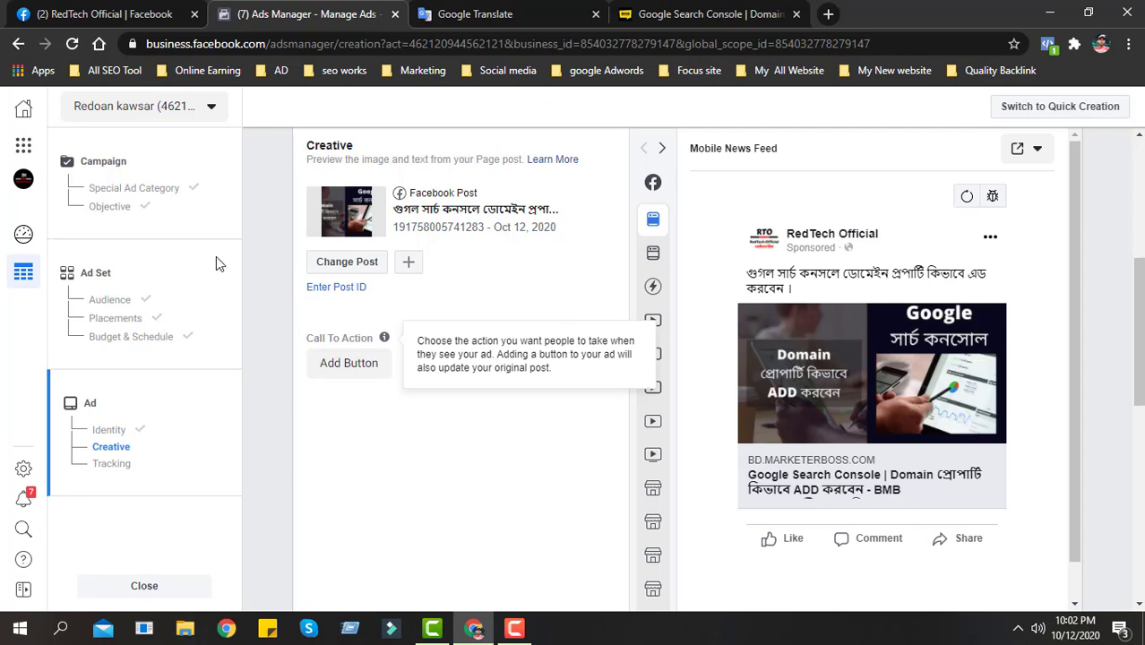
{"action": "left_click", "coordinate": [351, 371]}
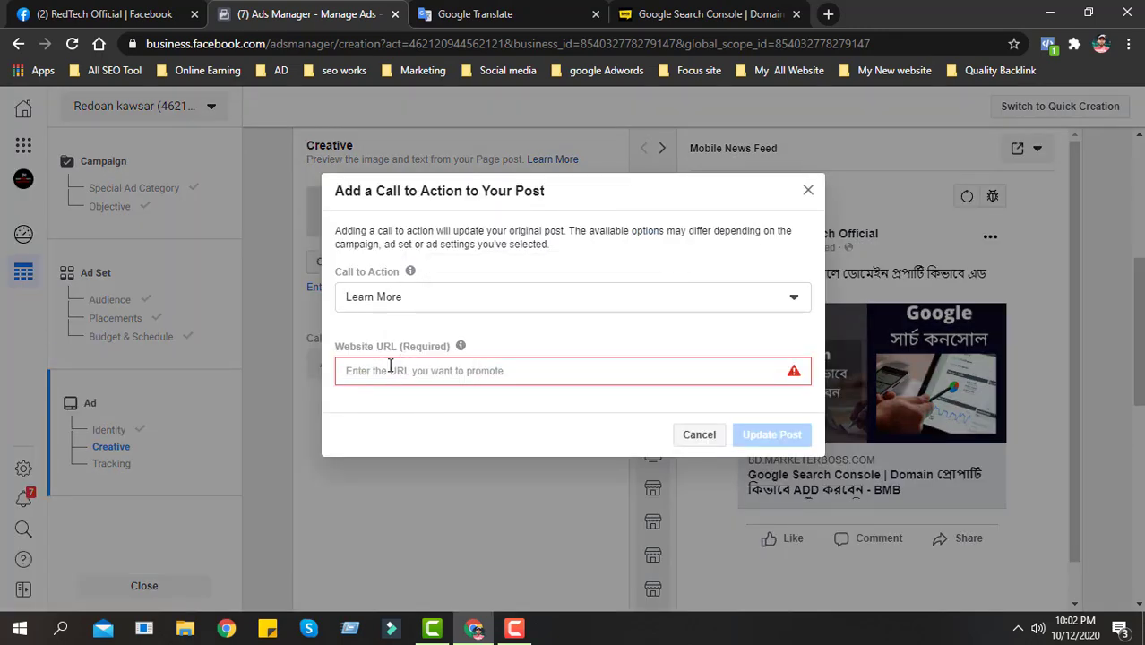
{"action": "left_click", "coordinate": [408, 300]}
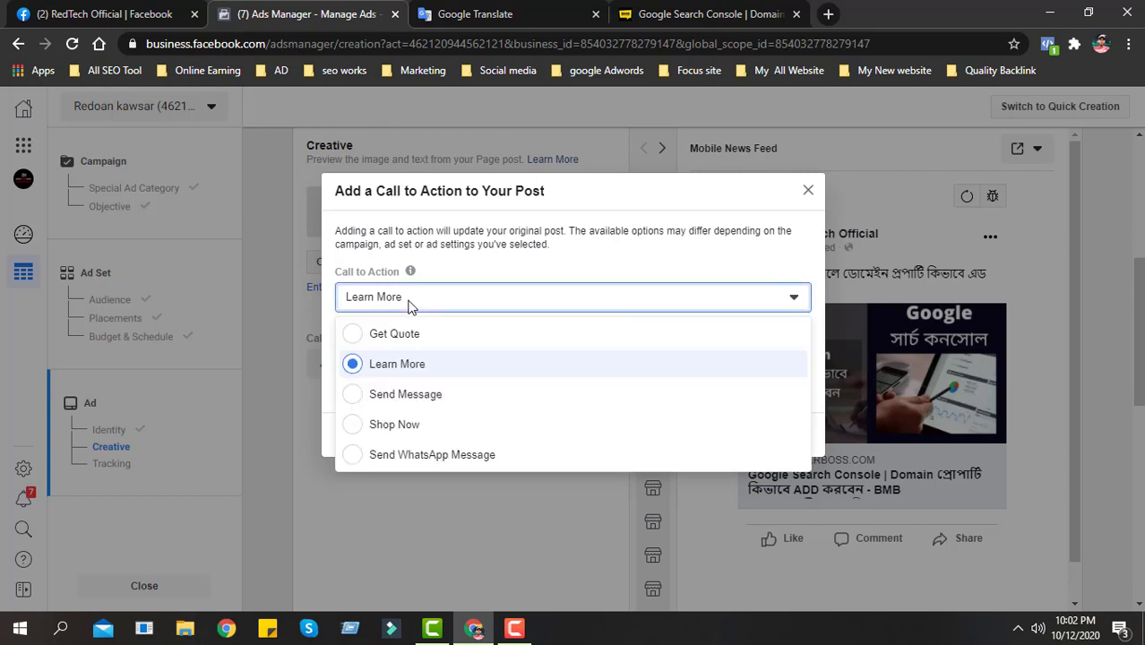
{"action": "left_click", "coordinate": [352, 365]}
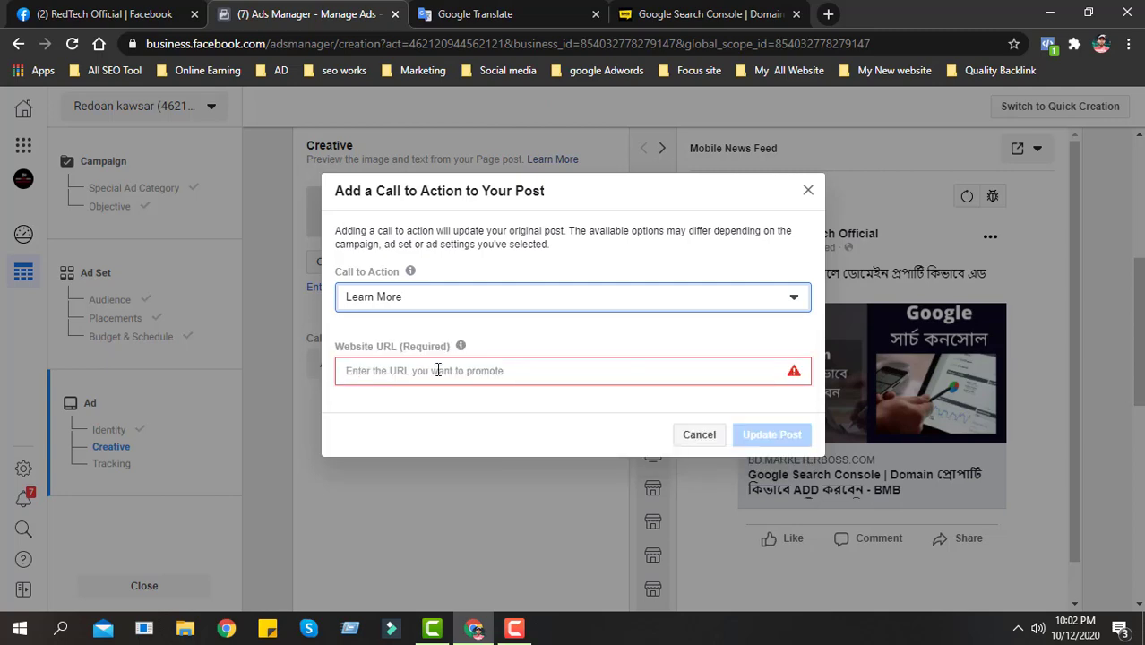
- Copy the Google Search Console article's URL, paste it as the Learn More call to action's website URL, and update the post
{"action": "left_click", "coordinate": [708, 14]}
{"action": "right_click", "coordinate": [389, 43]}
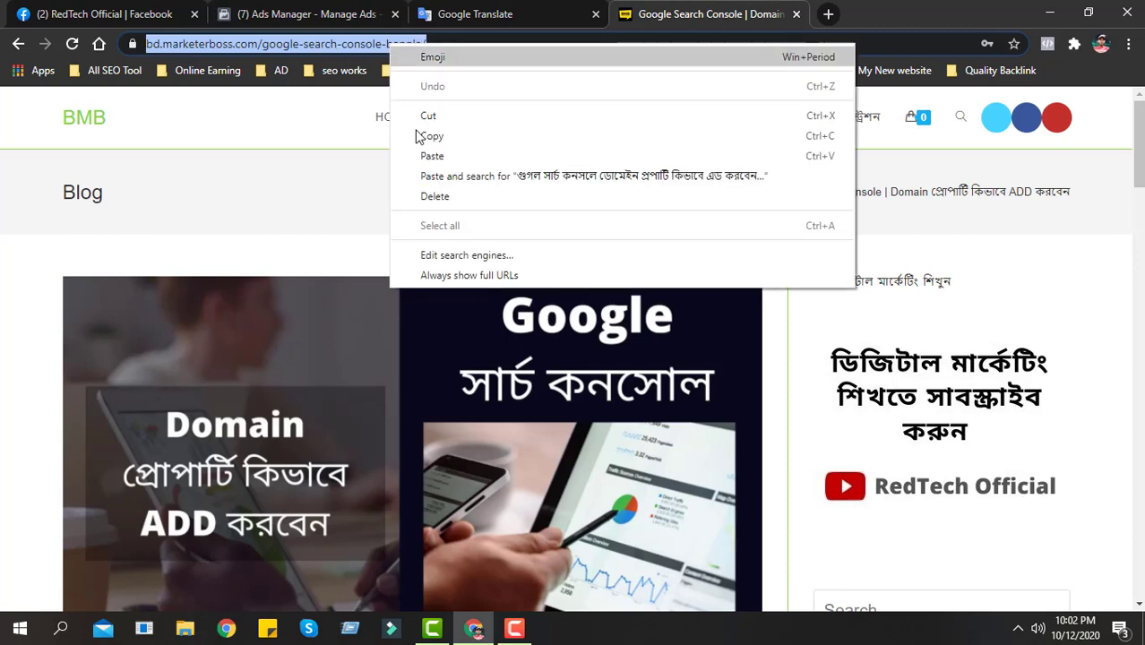
{"action": "left_click", "coordinate": [430, 133]}
{"action": "left_click", "coordinate": [312, 9]}
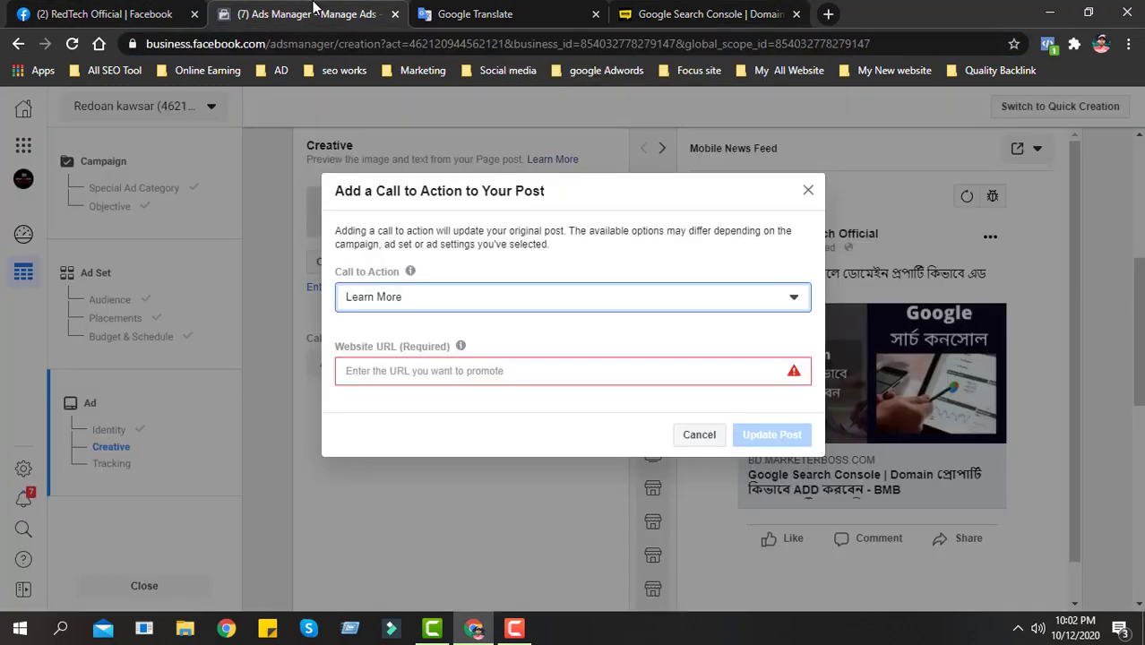
{"action": "right_click", "coordinate": [389, 370]}
{"action": "left_click", "coordinate": [436, 243]}
{"action": "left_click", "coordinate": [756, 434]}
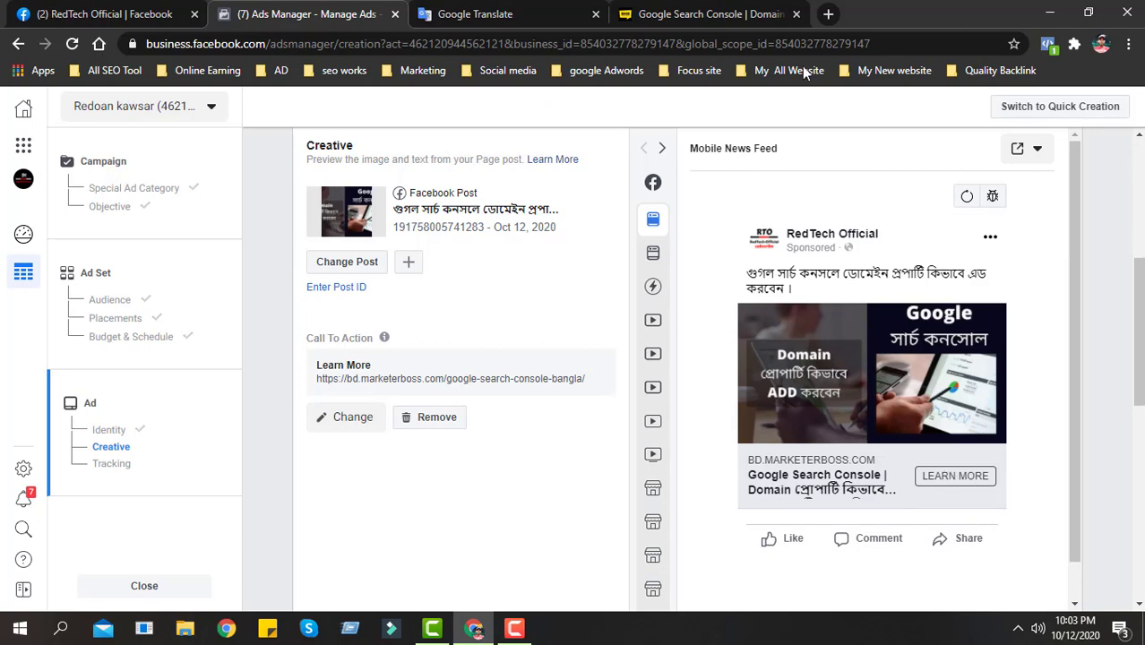
- Look through the promoted Google Search Console article from its header image down to the comments section
{"action": "left_click", "coordinate": [762, 11]}
{"action": "scroll", "coordinate": [293, 335], "scroll_direction": "down", "scroll_amount": 7}
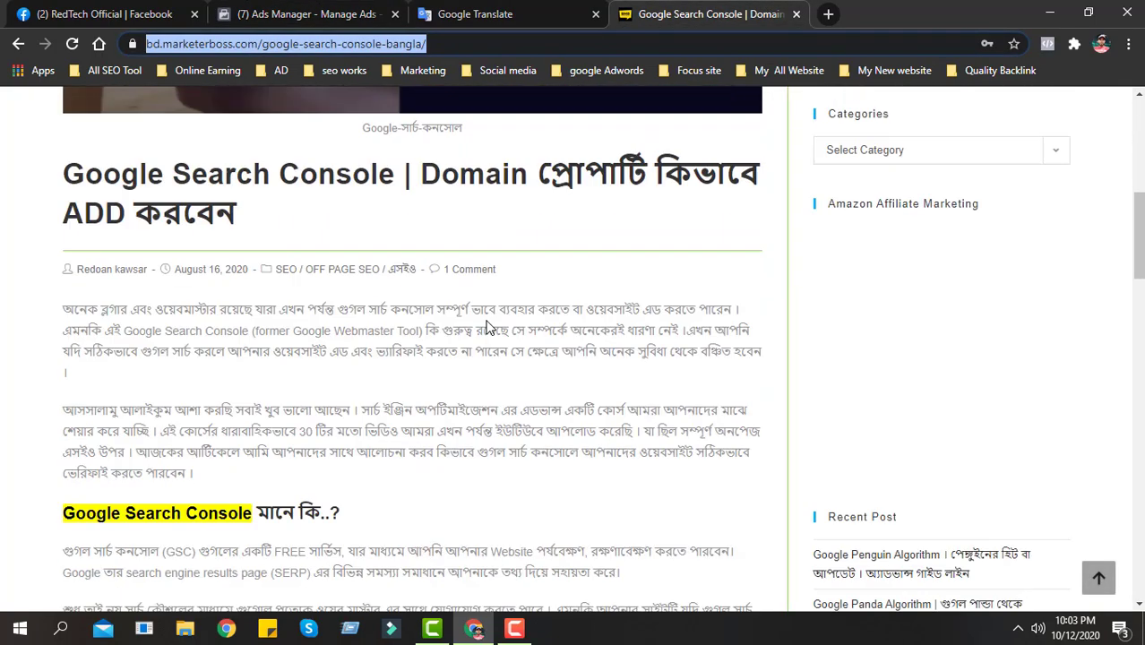
{"action": "scroll", "coordinate": [359, 295], "scroll_direction": "down", "scroll_amount": 7}
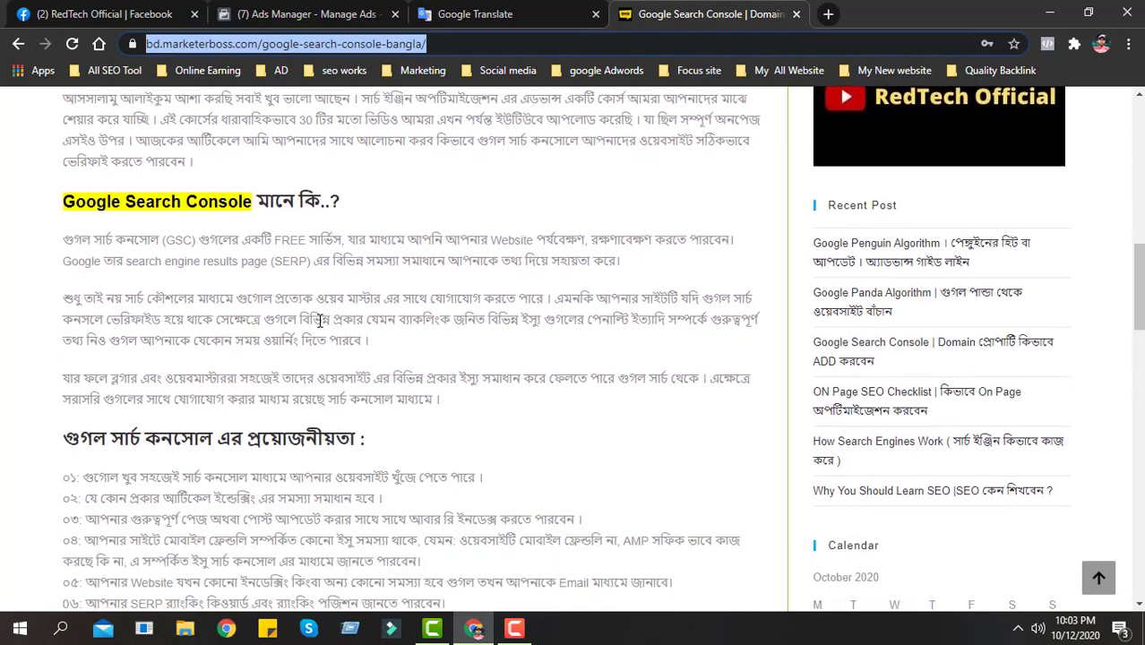
{"action": "scroll", "coordinate": [255, 302], "scroll_direction": "down", "scroll_amount": 4}
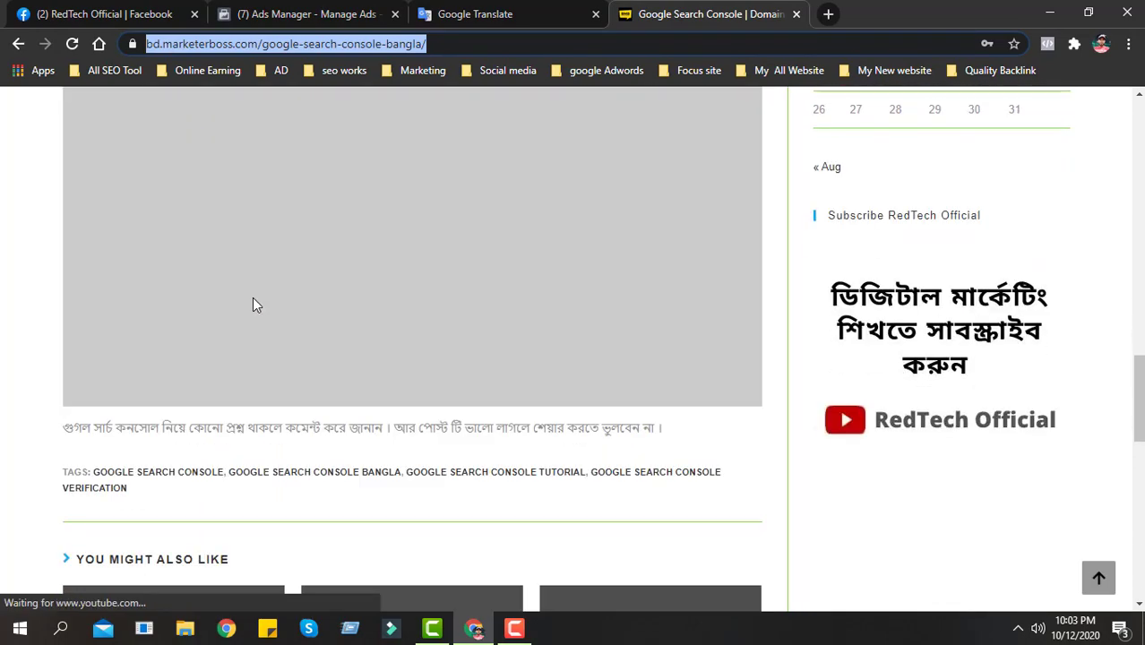
{"action": "scroll", "coordinate": [360, 311], "scroll_direction": "down", "scroll_amount": 6}
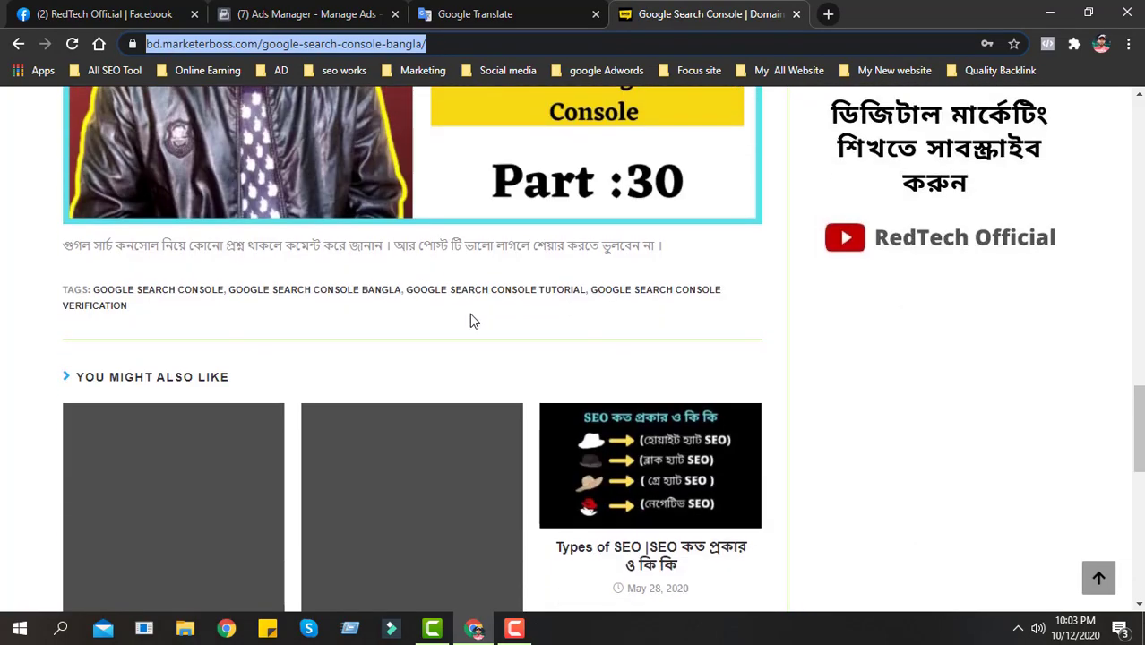
{"action": "scroll", "coordinate": [506, 387], "scroll_direction": "down", "scroll_amount": 4}
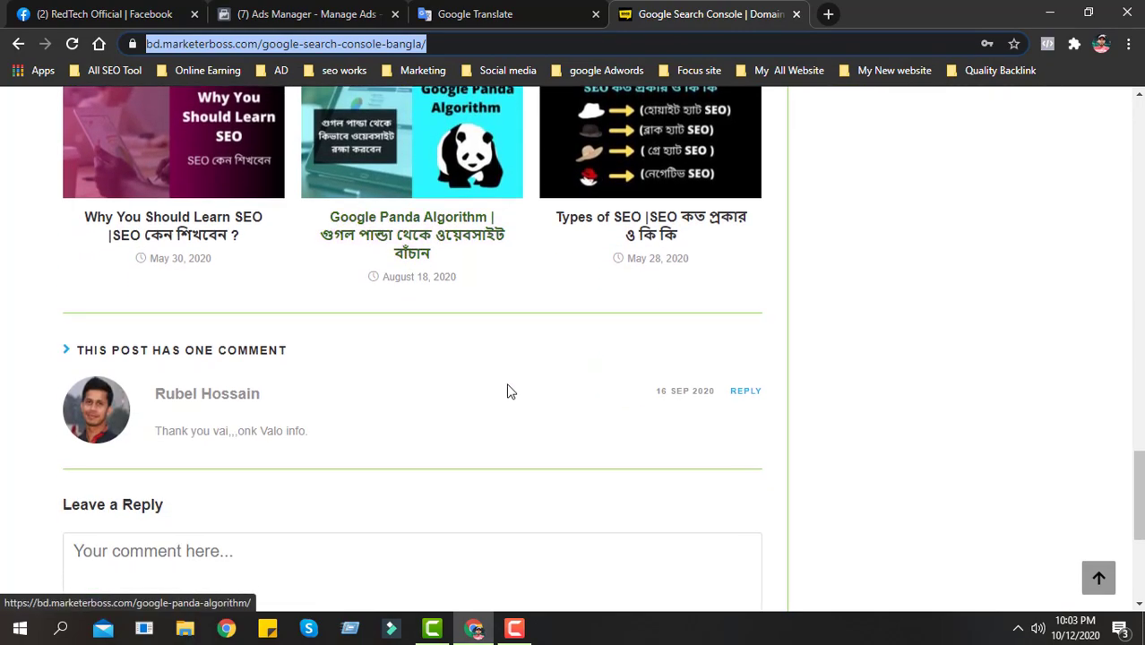
{"action": "scroll", "coordinate": [490, 383], "scroll_direction": "down", "scroll_amount": 2}
{"action": "scroll", "coordinate": [491, 385], "scroll_direction": "up", "scroll_amount": 12}
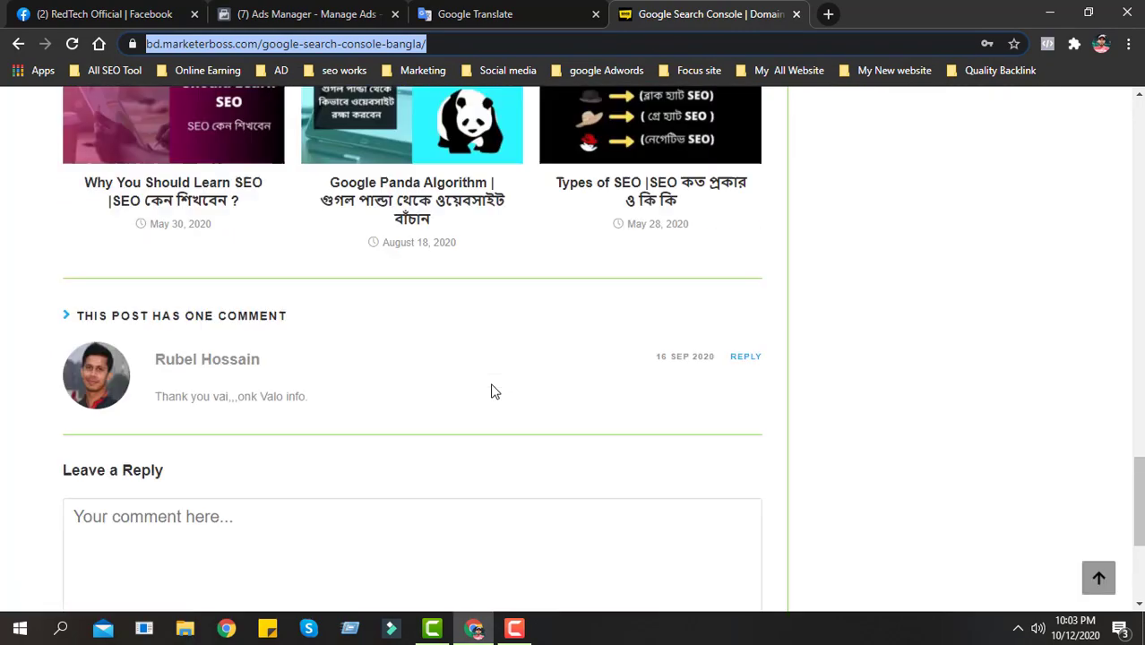
{"action": "scroll", "coordinate": [490, 392], "scroll_direction": "up", "scroll_amount": 6}
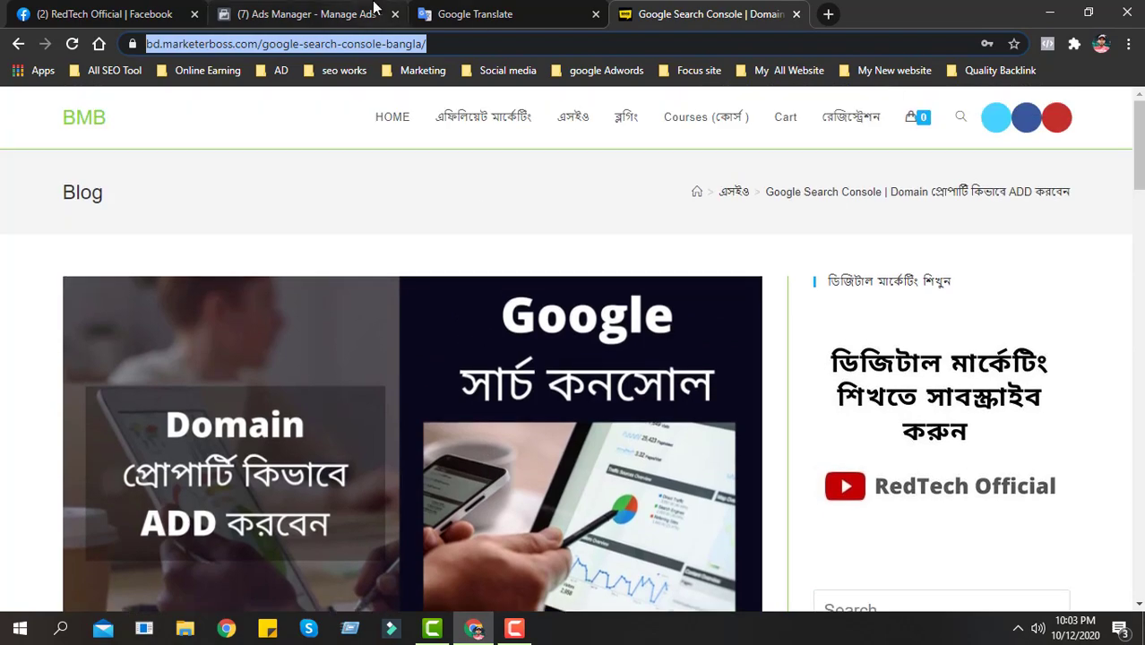
{"action": "left_click", "coordinate": [363, 11]}
{"action": "left_click", "coordinate": [640, 10]}
{"action": "scroll", "coordinate": [545, 416], "scroll_direction": "down", "scroll_amount": 4}
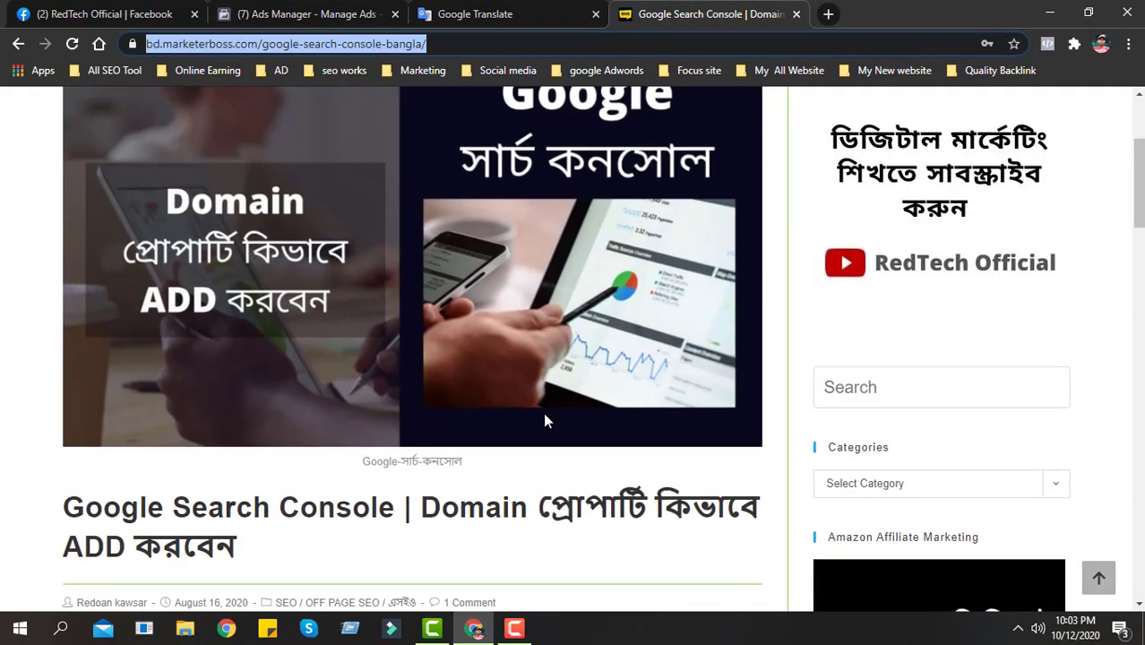
{"action": "scroll", "coordinate": [573, 332], "scroll_direction": "up", "scroll_amount": 4}
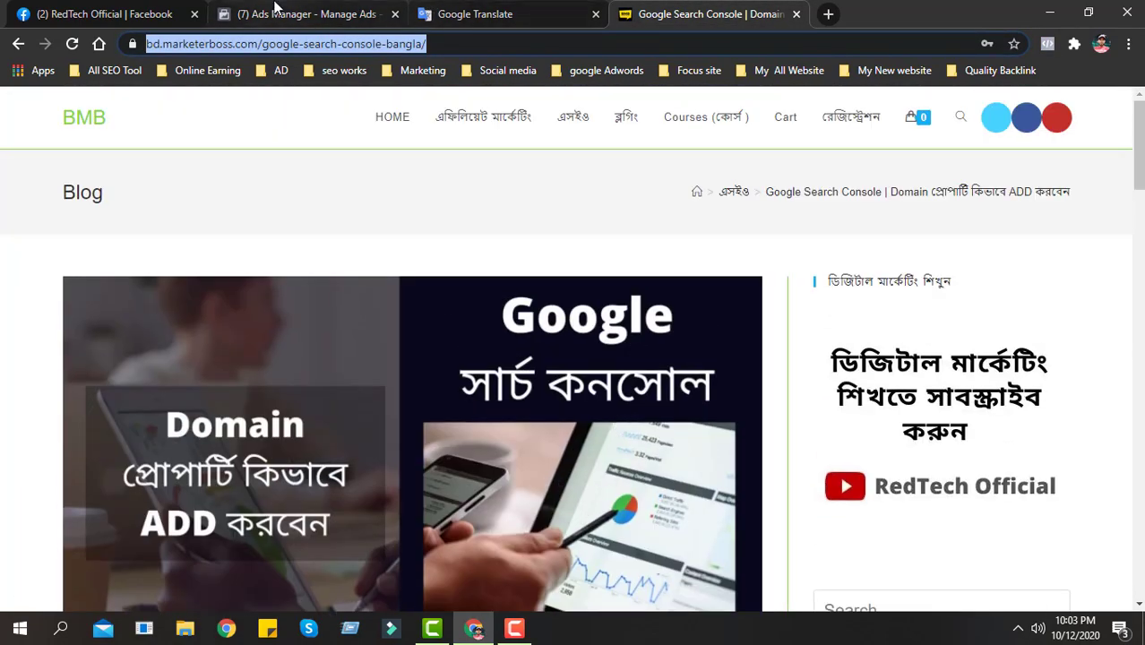
- Back in Ads Manager, review the ad's previews for Mobile News Feed, Desktop News Feed, Instant Articles and Facebook In-Stream Video (Mobile)
{"action": "left_click", "coordinate": [275, 10]}
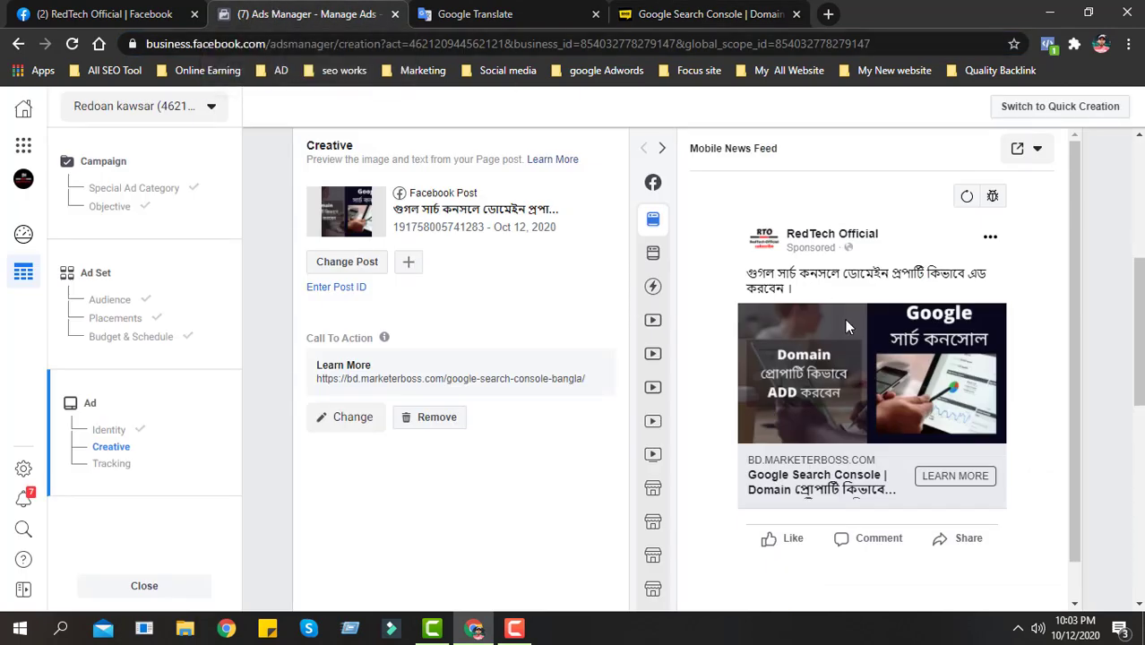
{"action": "scroll", "coordinate": [451, 320], "scroll_direction": "up", "scroll_amount": 3}
{"action": "scroll", "coordinate": [418, 364], "scroll_direction": "down", "scroll_amount": 2}
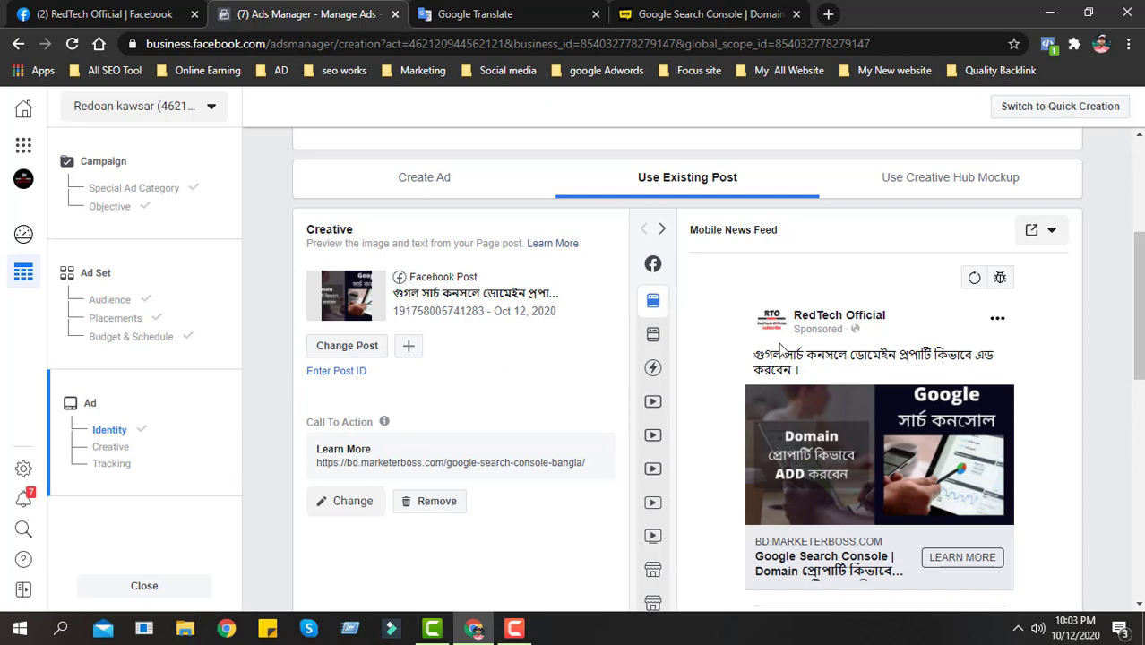
{"action": "scroll", "coordinate": [839, 445], "scroll_direction": "down", "scroll_amount": 2}
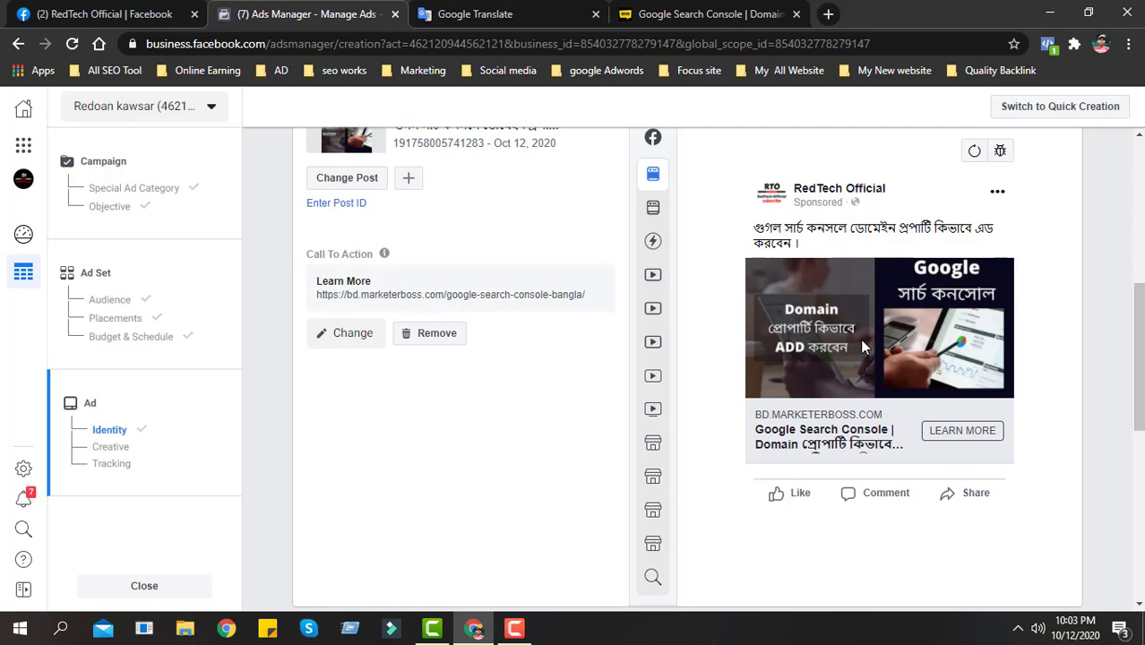
{"action": "scroll", "coordinate": [567, 363], "scroll_direction": "up", "scroll_amount": 1}
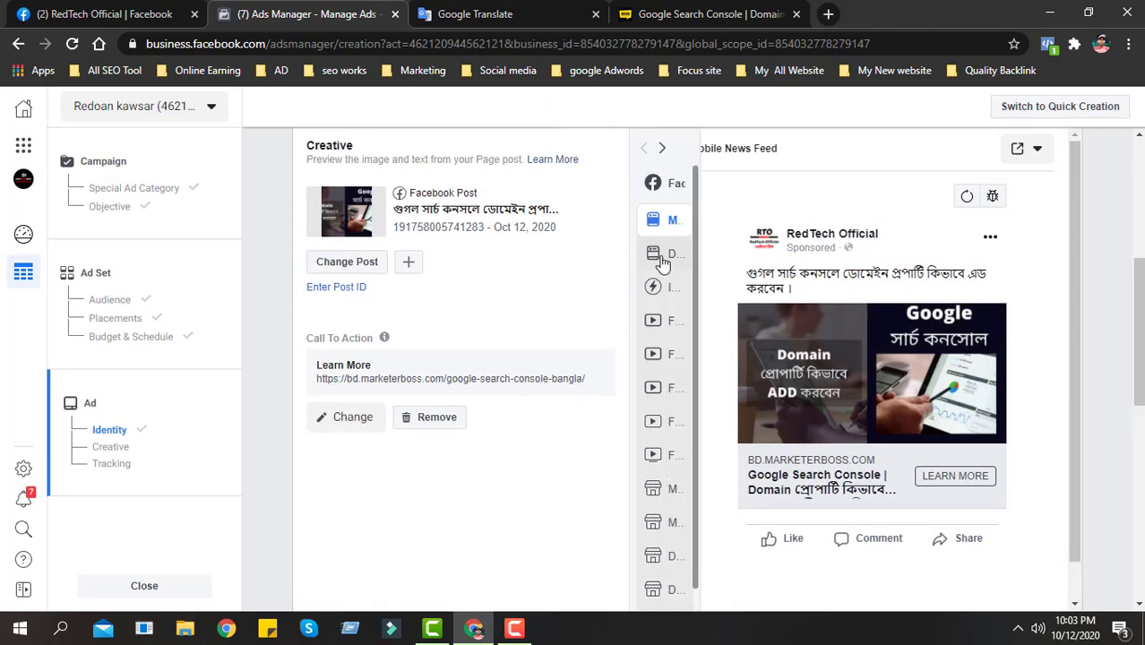
{"action": "left_click", "coordinate": [734, 255]}
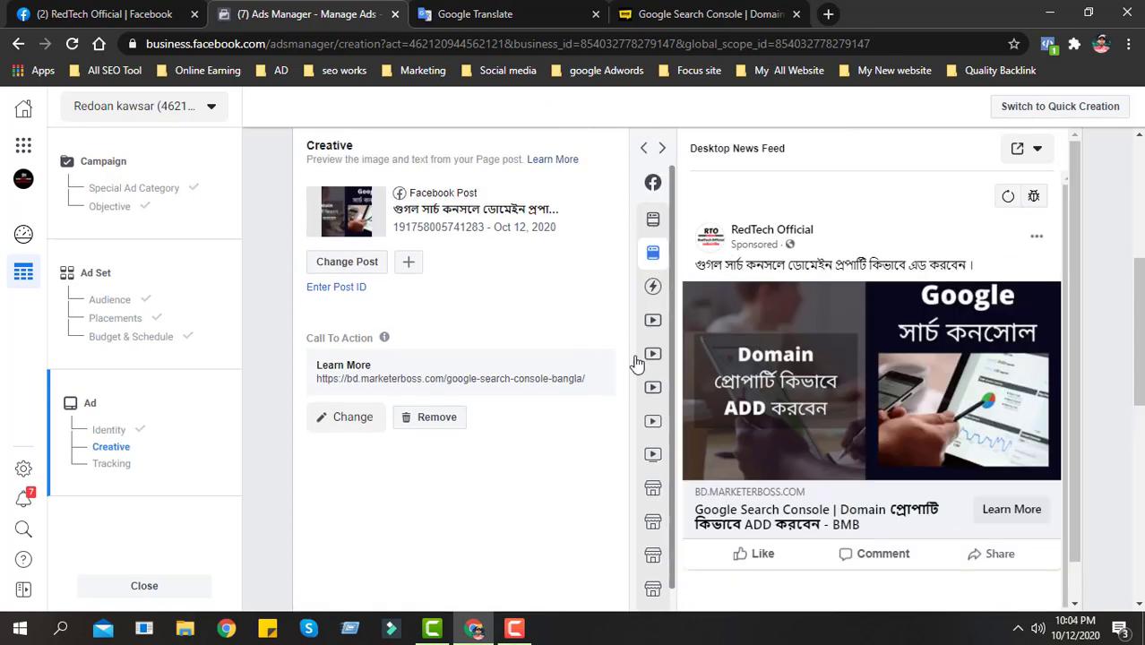
{"action": "left_click", "coordinate": [734, 299]}
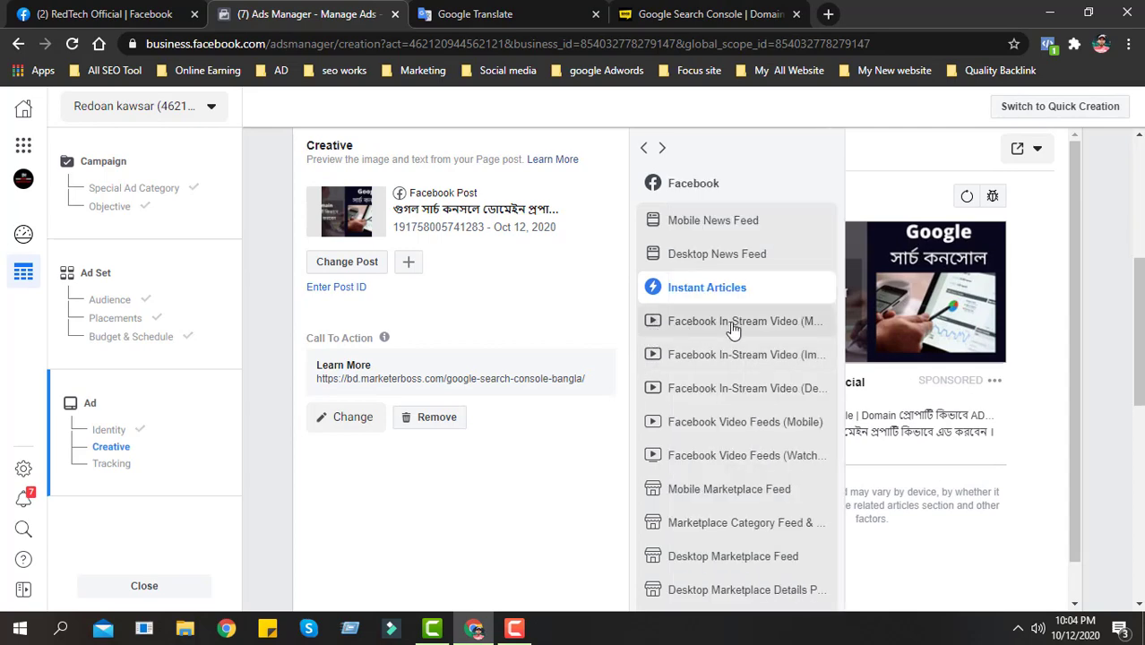
{"action": "left_click", "coordinate": [733, 324]}
{"action": "scroll", "coordinate": [800, 466], "scroll_direction": "down", "scroll_amount": 2}
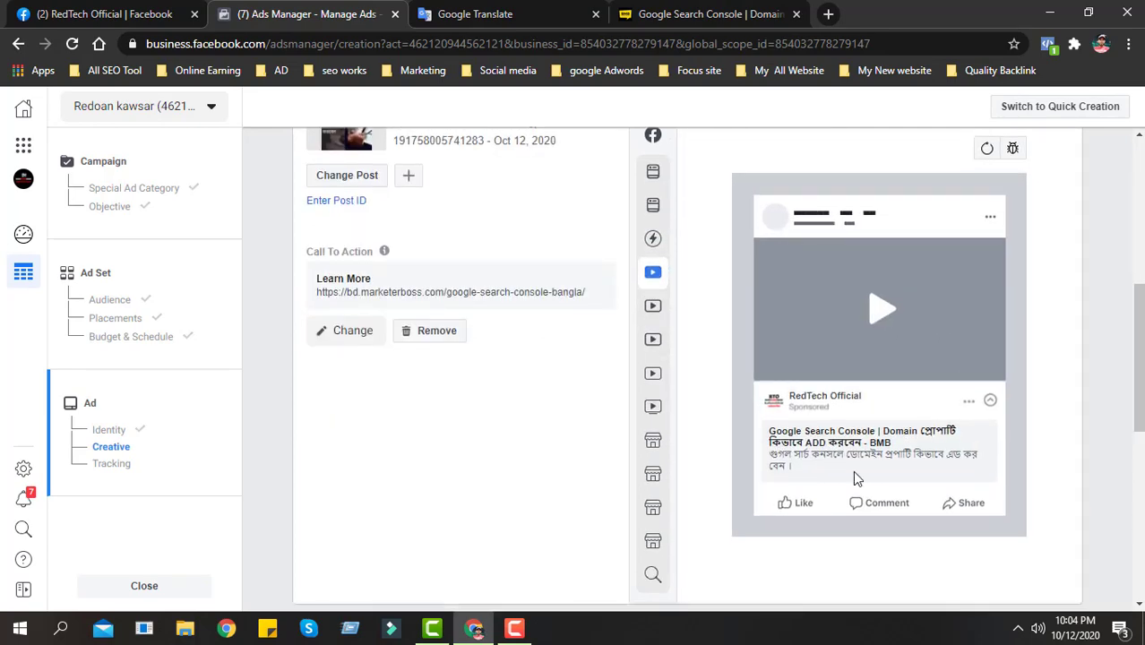
{"action": "scroll", "coordinate": [805, 480], "scroll_direction": "up", "scroll_amount": 3}
{"action": "scroll", "coordinate": [683, 416], "scroll_direction": "up", "scroll_amount": 2}
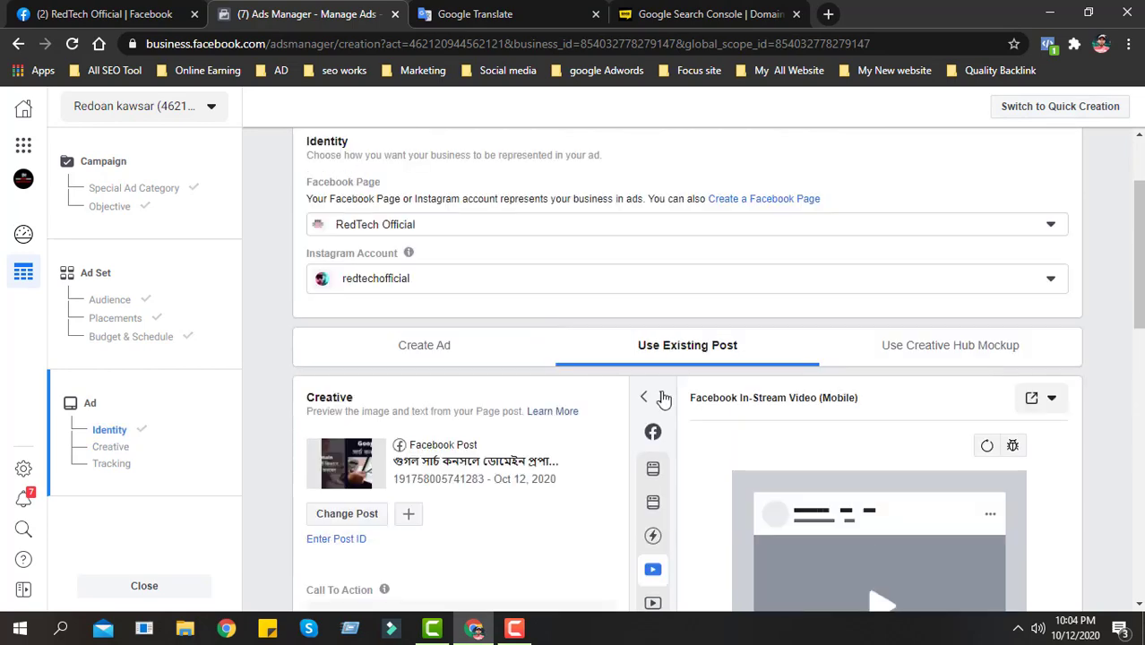
- Return the ad preview to Mobile News Feed and check the post with its Learn More call to action
{"action": "mouse_move", "coordinate": [666, 391]}
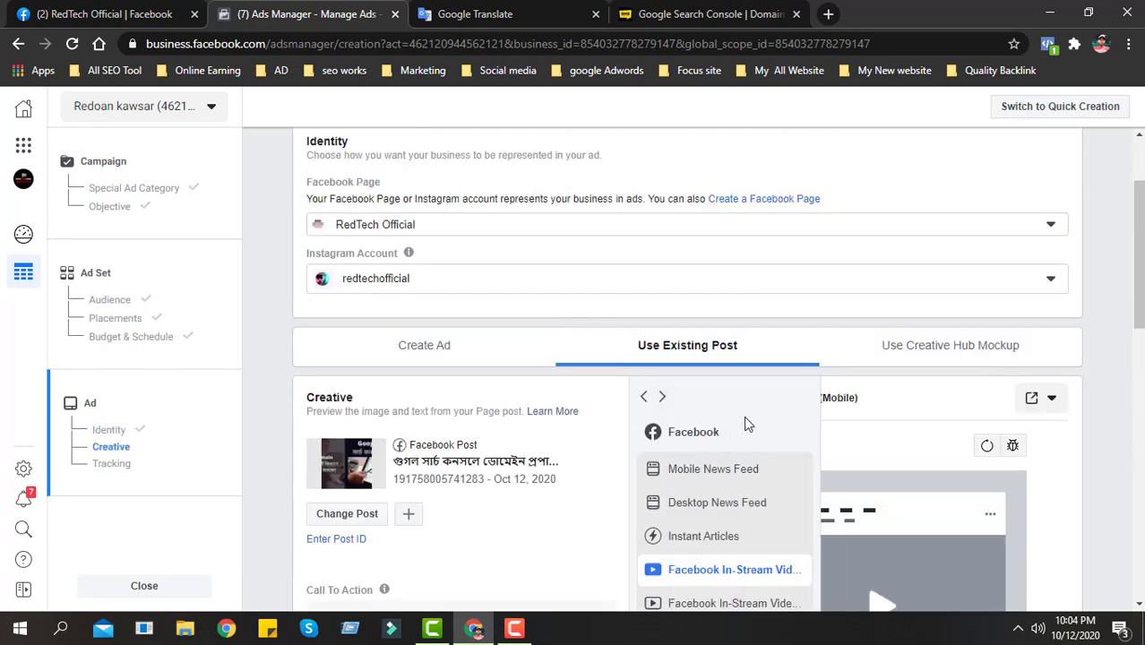
{"action": "scroll", "coordinate": [779, 430], "scroll_direction": "down", "scroll_amount": 1}
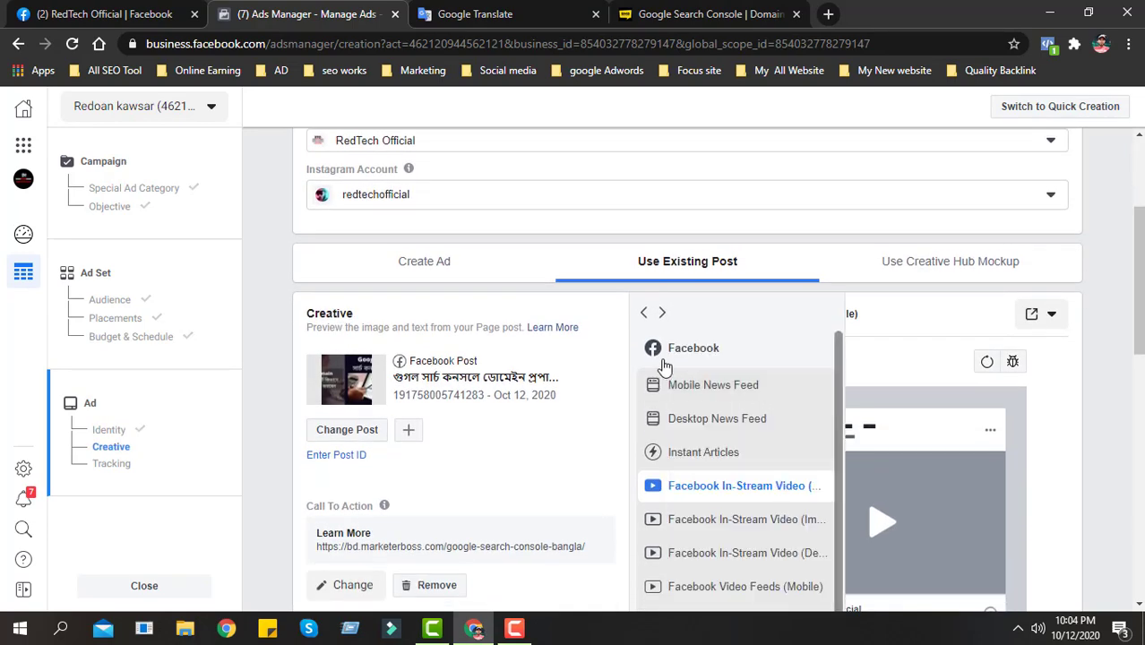
{"action": "left_click", "coordinate": [727, 390]}
{"action": "scroll", "coordinate": [882, 465], "scroll_direction": "down", "scroll_amount": 2}
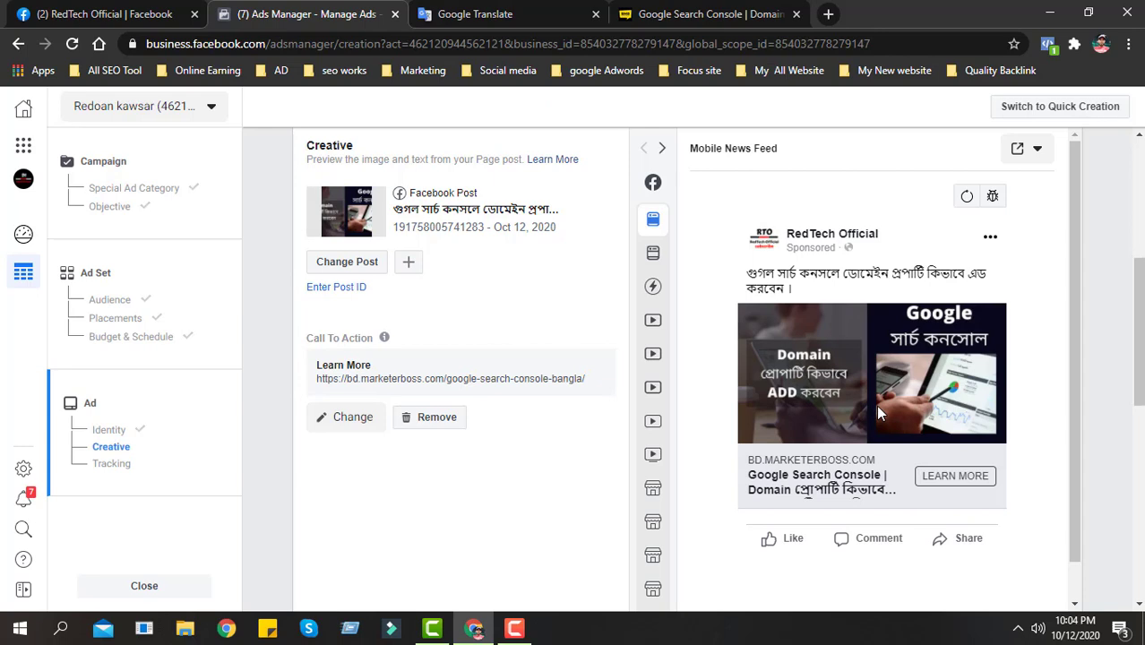
{"action": "scroll", "coordinate": [895, 394], "scroll_direction": "down", "scroll_amount": 2}
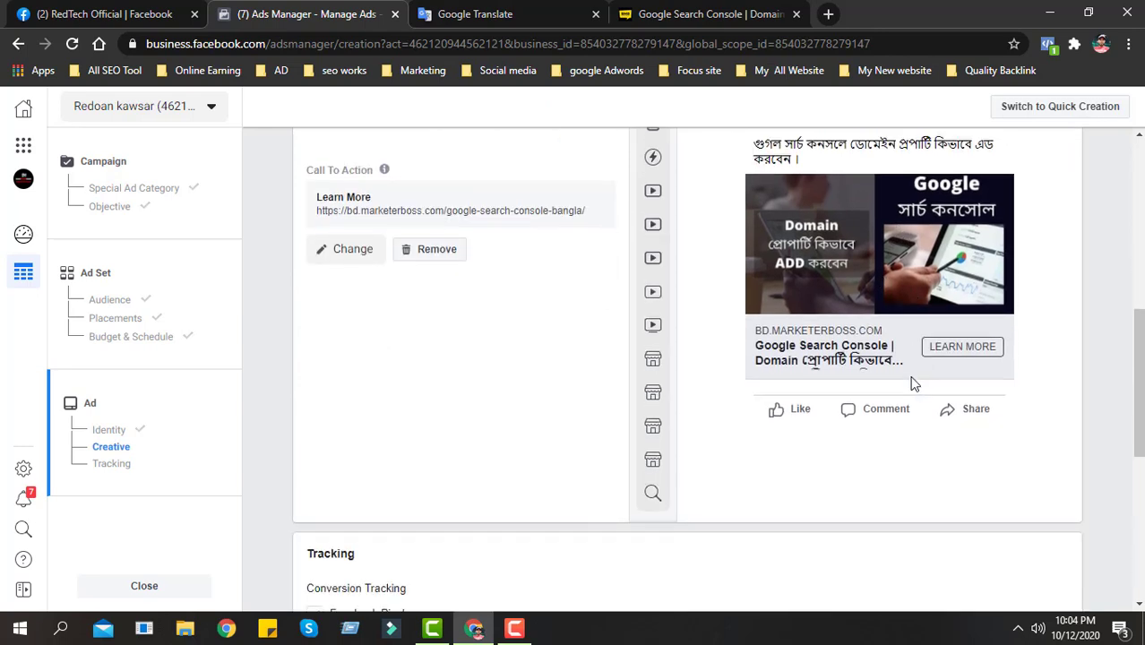
- Check the article's web address, return to the ad's Tracking settings, and turn Facebook Pixel tracking off and on again
{"action": "scroll", "coordinate": [549, 362], "scroll_direction": "down", "scroll_amount": 3}
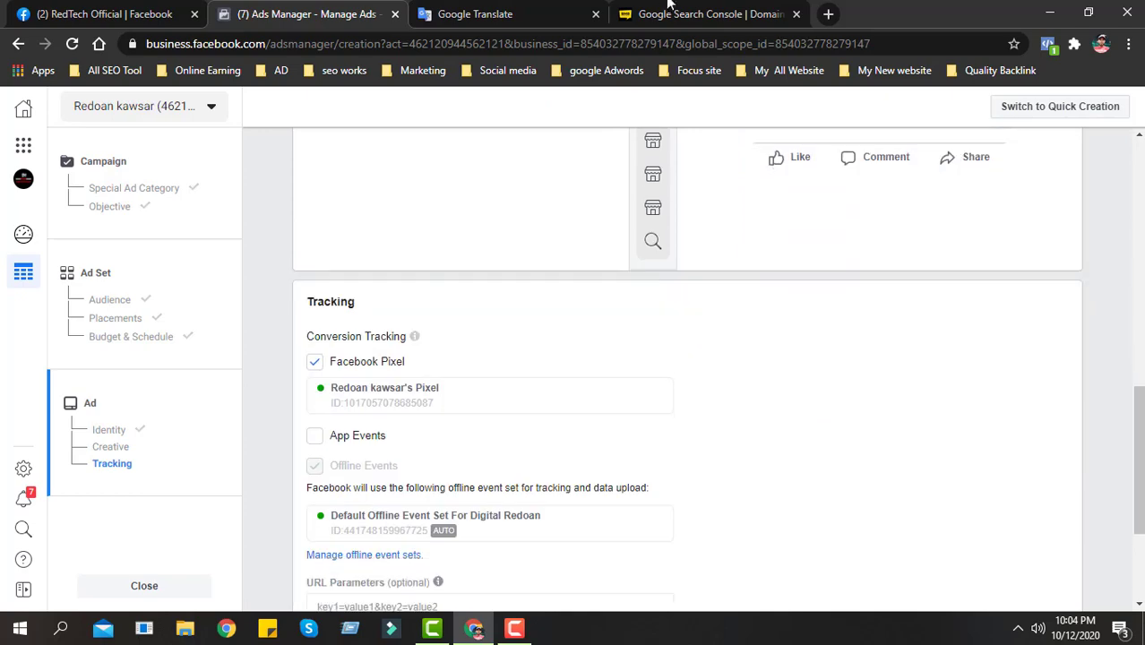
{"action": "left_click", "coordinate": [680, 14]}
{"action": "left_click_drag", "start_coordinate": [464, 43], "coordinate": [146, 43]}
{"action": "left_click", "coordinate": [276, 10]}
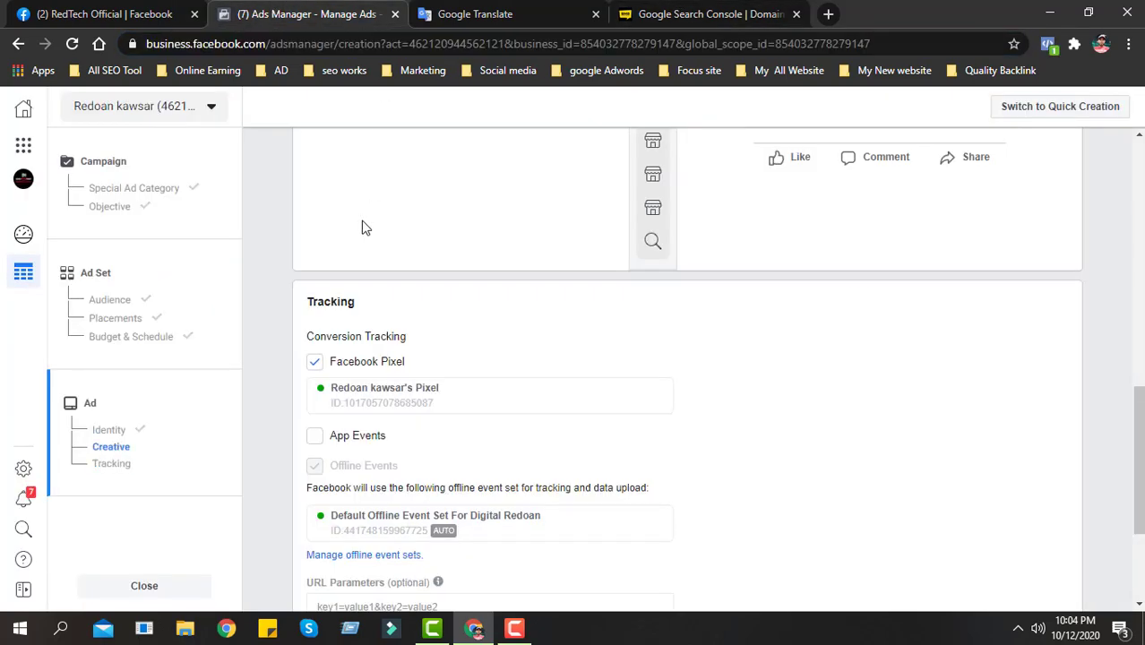
{"action": "left_click", "coordinate": [316, 367]}
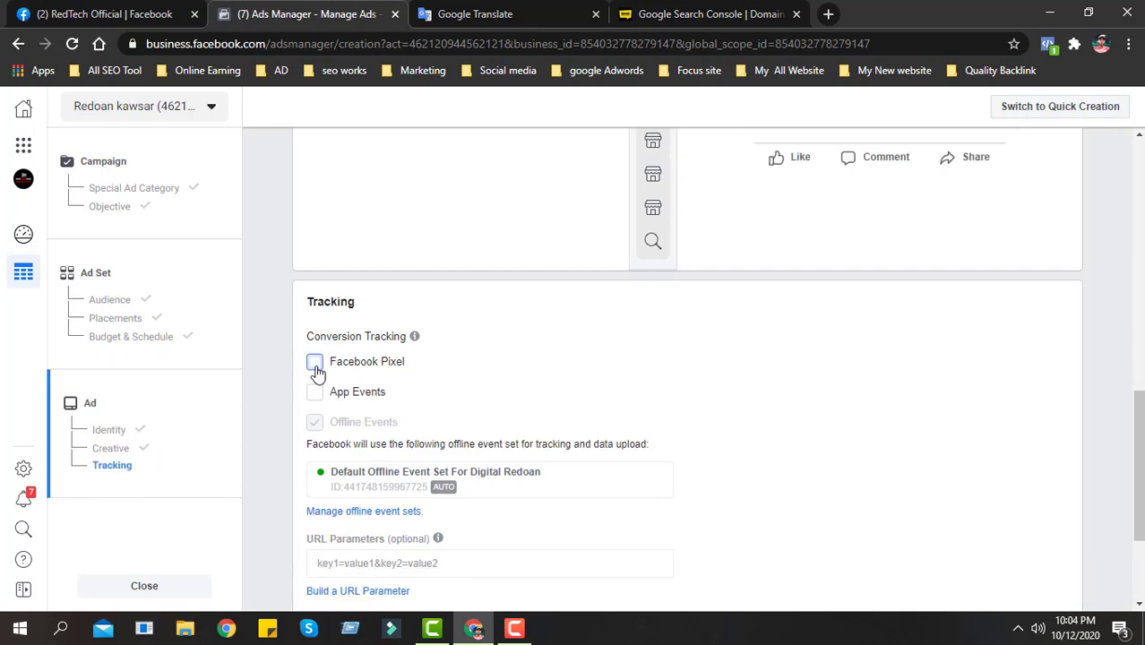
{"action": "left_click", "coordinate": [315, 363]}
- Review the finished ad setup, including its tracking, name, Page and Instagram identity, selected post, call to action and preview
{"action": "scroll", "coordinate": [509, 448], "scroll_direction": "down", "scroll_amount": 3}
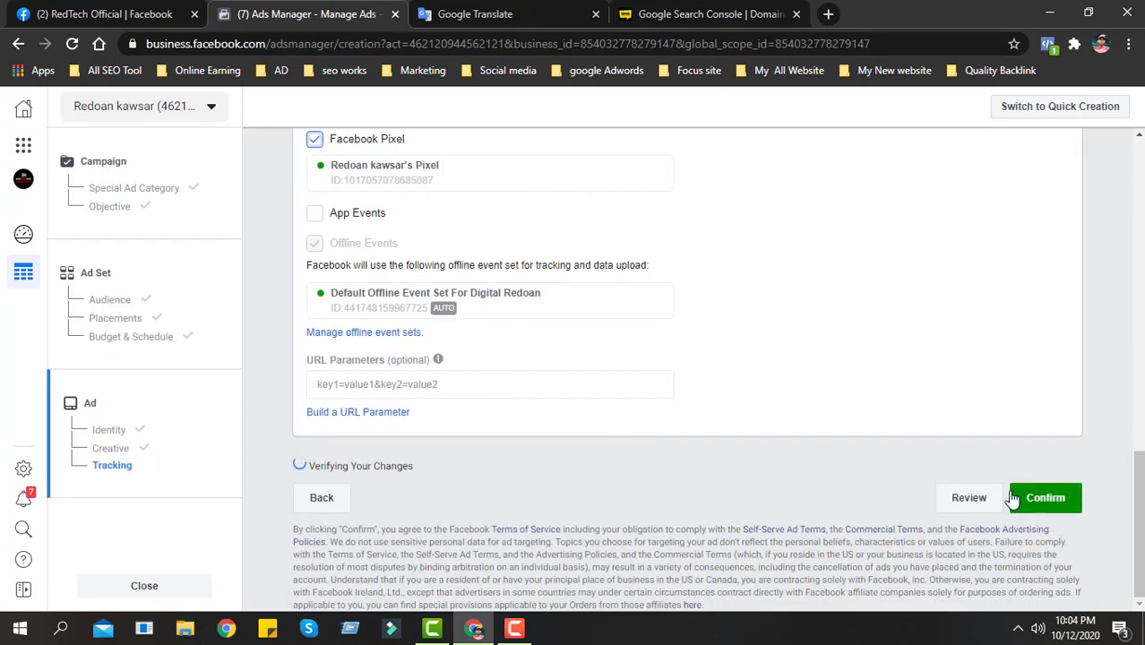
{"action": "scroll", "coordinate": [999, 493], "scroll_direction": "up", "scroll_amount": 3}
{"action": "scroll", "coordinate": [995, 490], "scroll_direction": "up", "scroll_amount": 4}
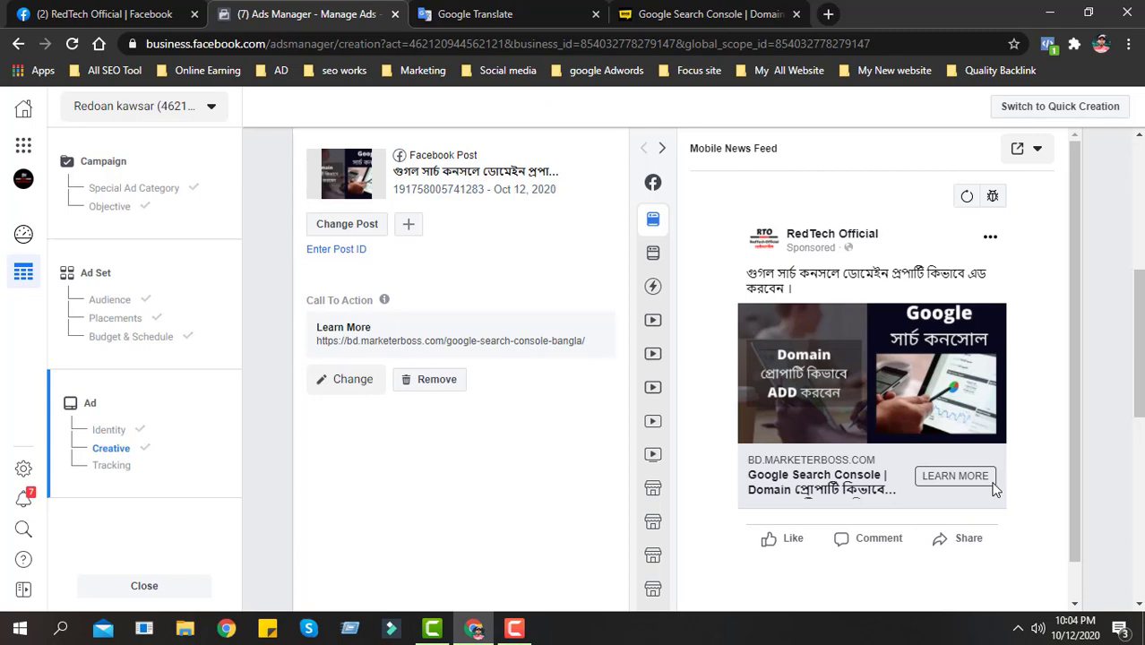
{"action": "scroll", "coordinate": [993, 488], "scroll_direction": "up", "scroll_amount": 5}
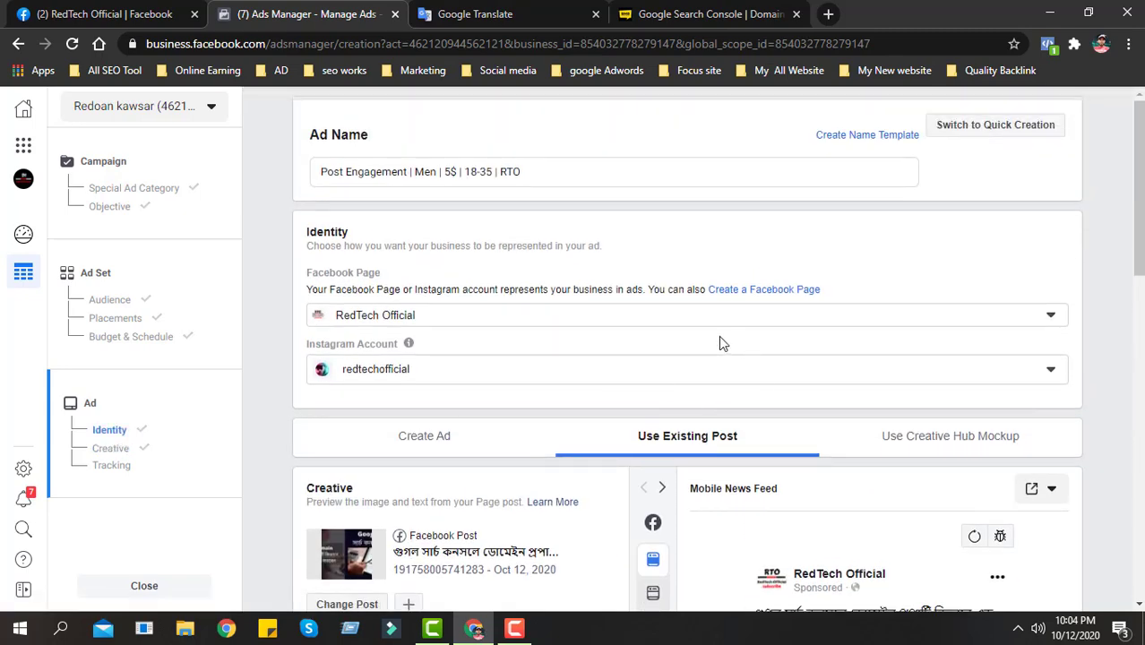
{"action": "scroll", "coordinate": [662, 323], "scroll_direction": "down", "scroll_amount": 1}
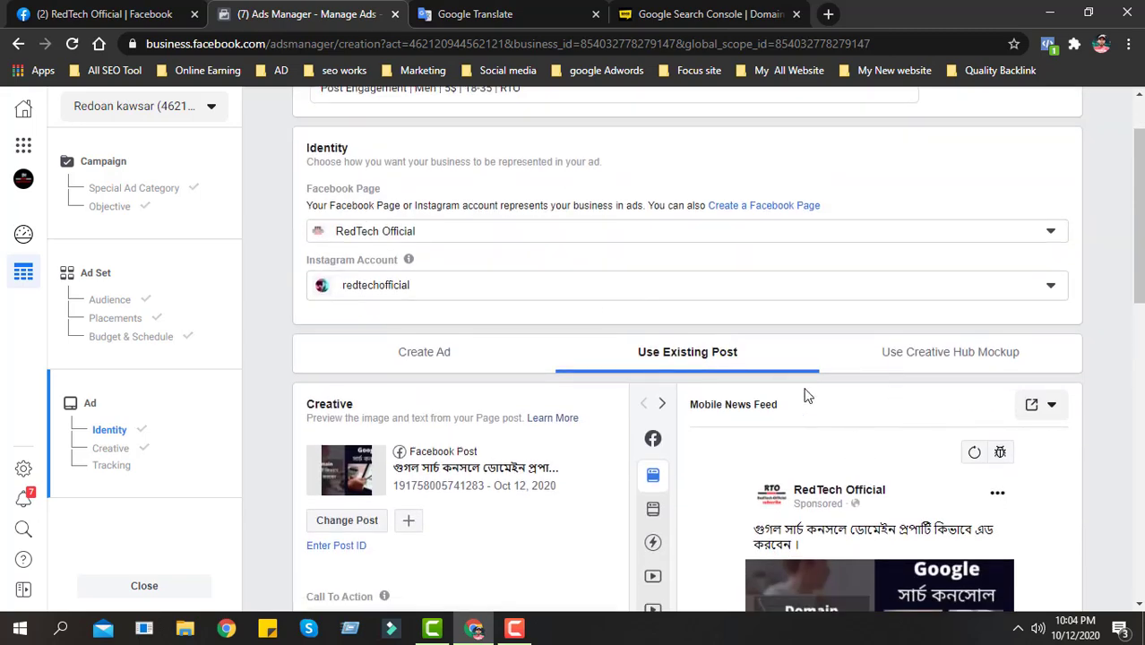
{"action": "scroll", "coordinate": [802, 374], "scroll_direction": "down", "scroll_amount": 1}
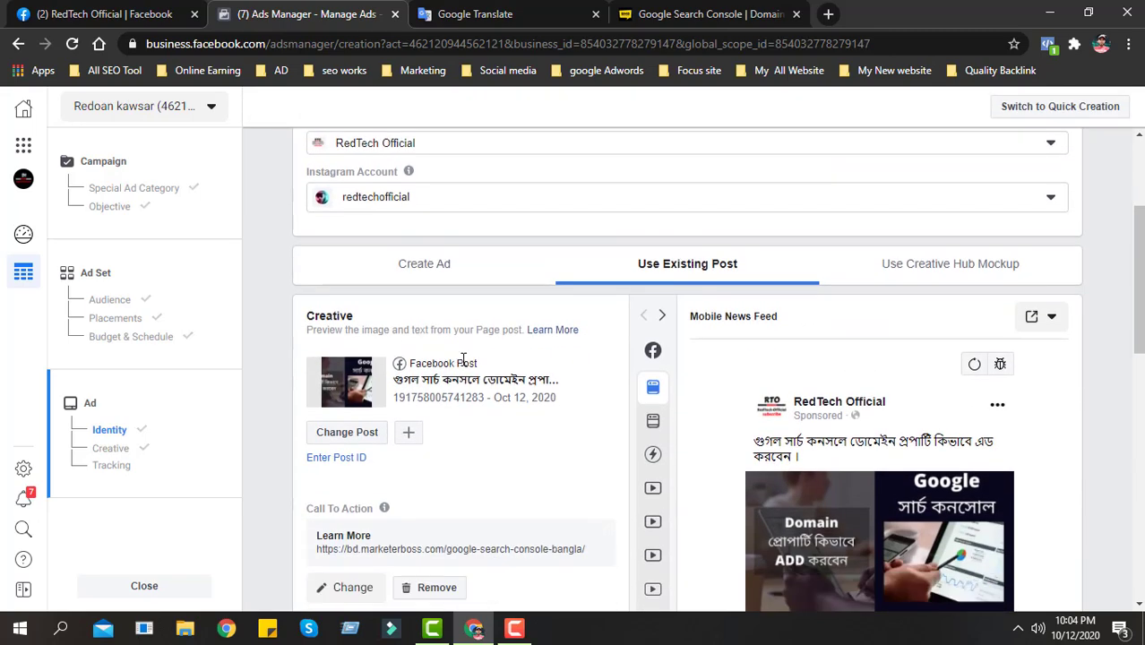
{"action": "scroll", "coordinate": [463, 365], "scroll_direction": "down", "scroll_amount": 2}
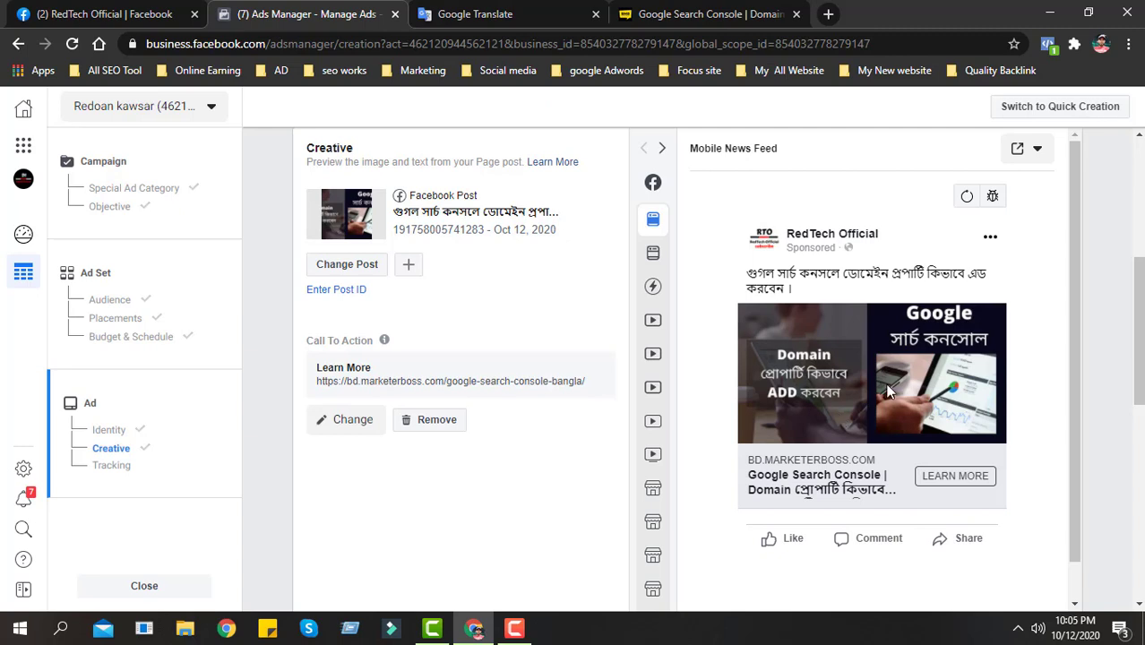
{"action": "scroll", "coordinate": [531, 359], "scroll_direction": "up", "scroll_amount": 1}
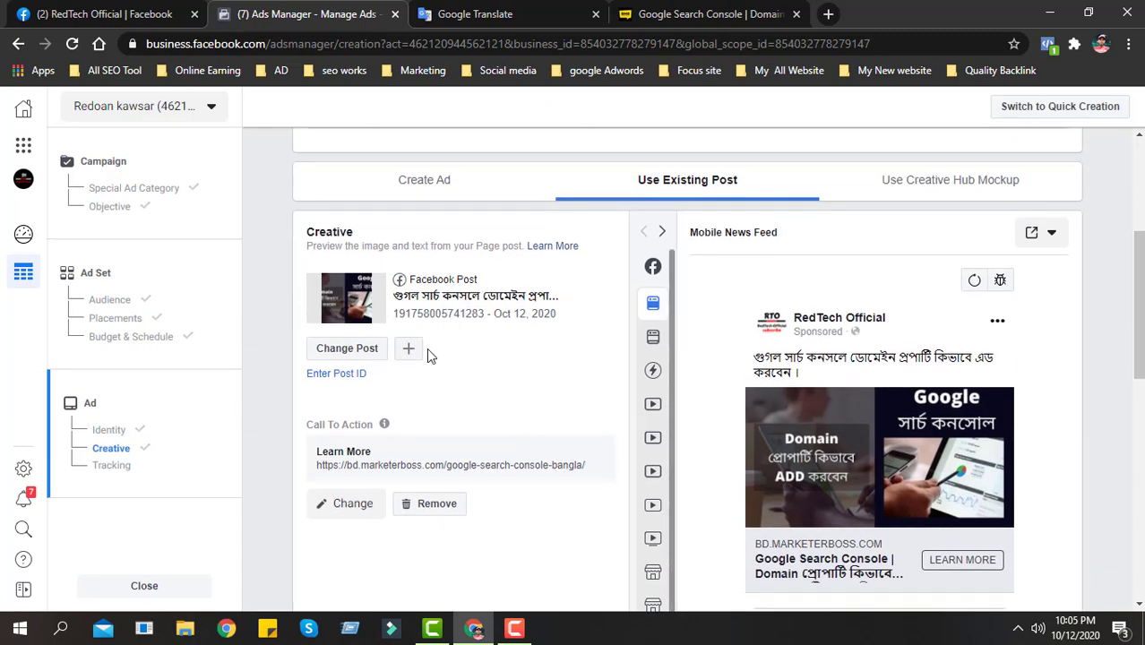
- Switch to the RedTech Official Facebook page, open and pause its 1:15 video, and compare it with the ad's creative in Ads Manager
{"action": "left_click", "coordinate": [104, 14]}
{"action": "scroll", "coordinate": [844, 510], "scroll_direction": "down", "scroll_amount": 2}
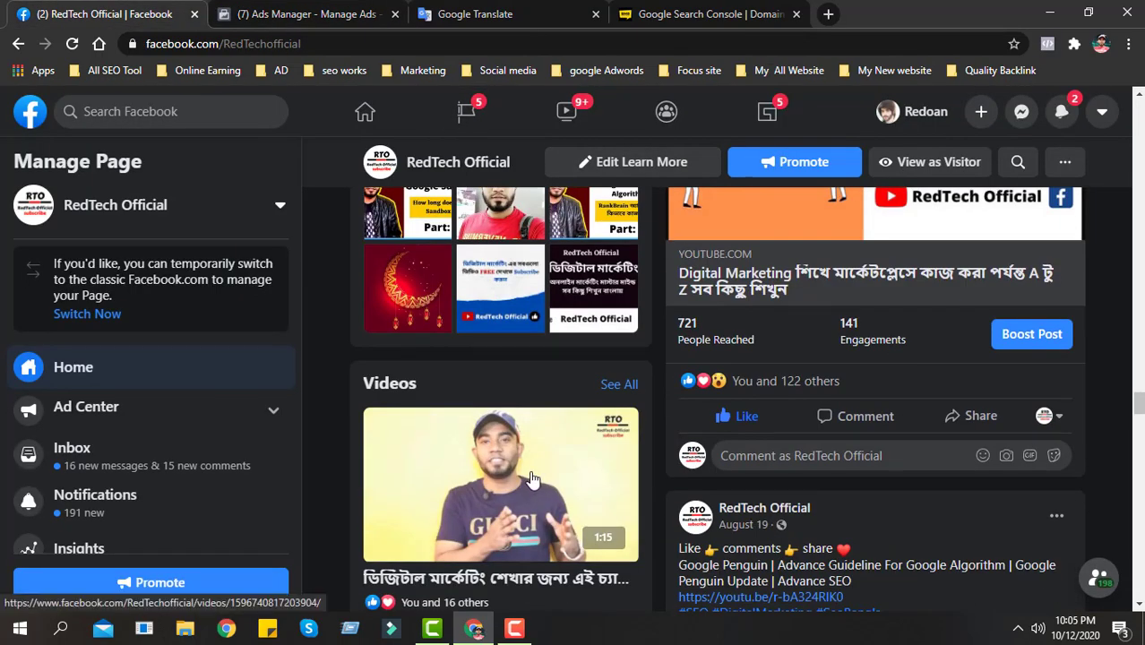
{"action": "left_click", "coordinate": [531, 479]}
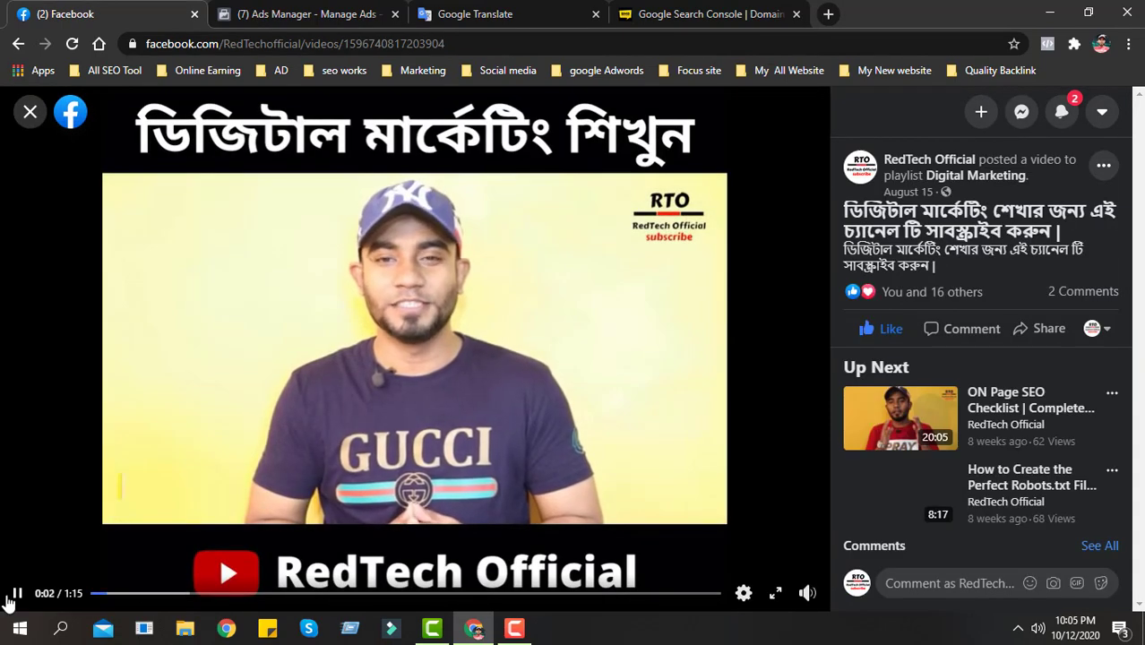
{"action": "left_click", "coordinate": [14, 595]}
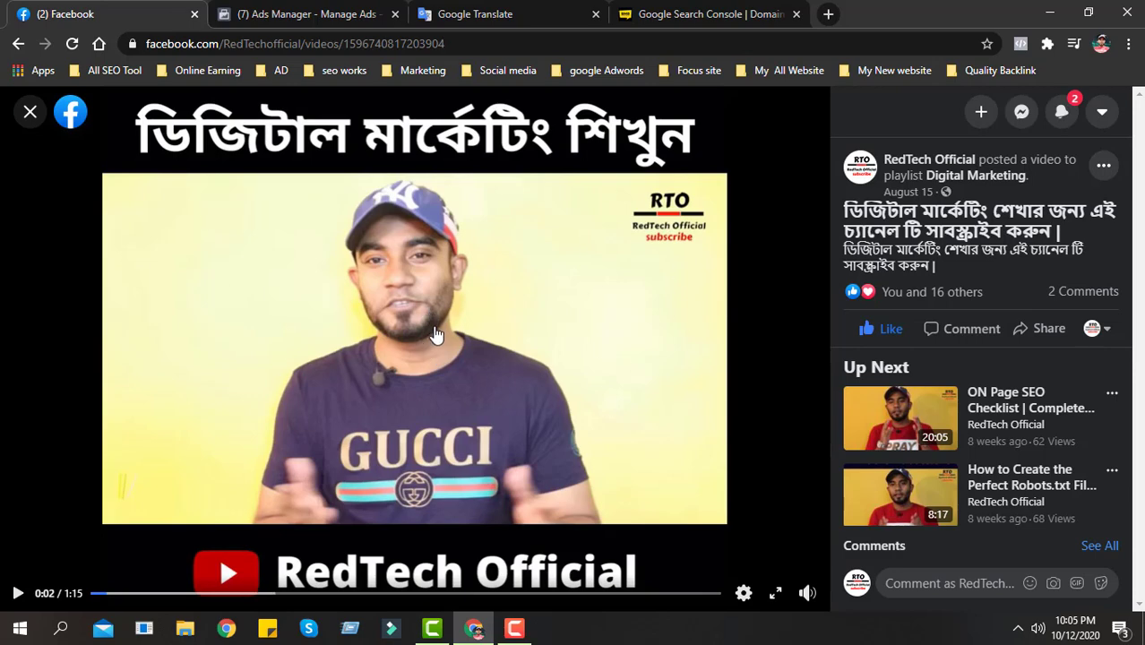
{"action": "left_click", "coordinate": [345, 12]}
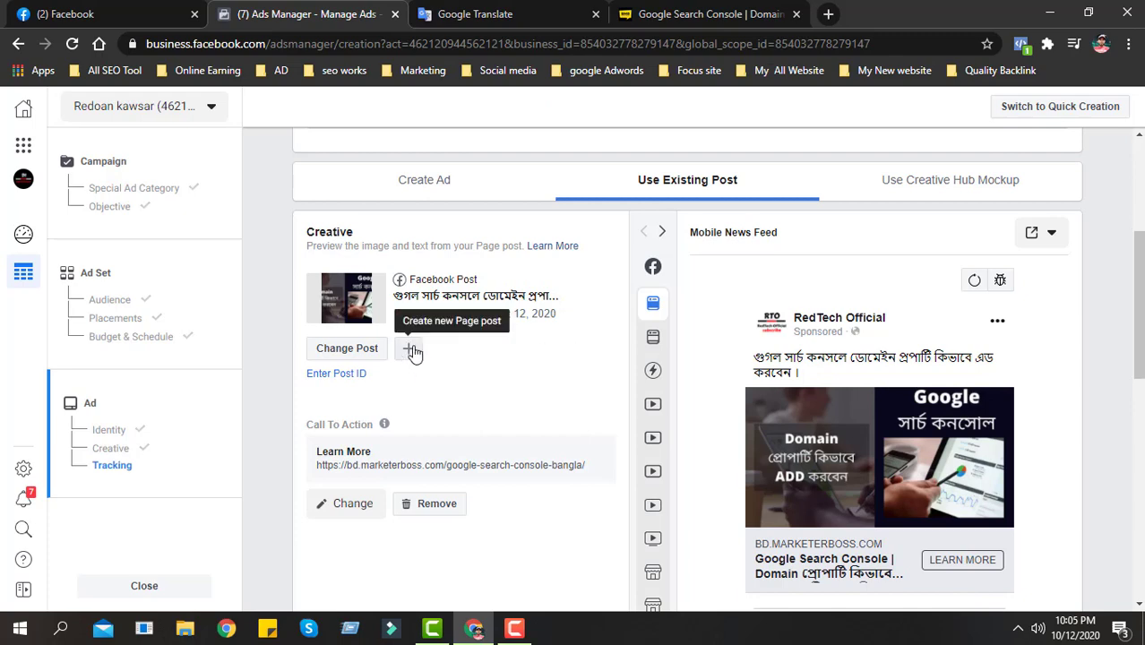
{"action": "left_click", "coordinate": [146, 9]}
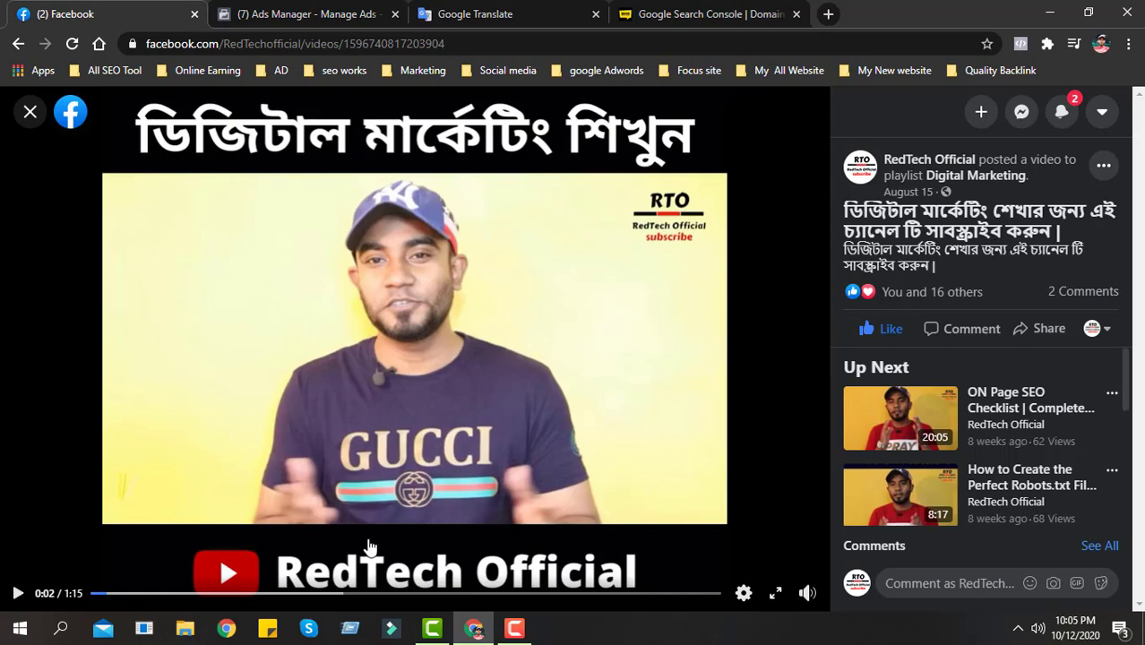
- Back in Ads Manager, review the ad's Instagram account, selected post, Learn More call to action and Mobile News Feed preview
{"action": "left_click", "coordinate": [376, 14]}
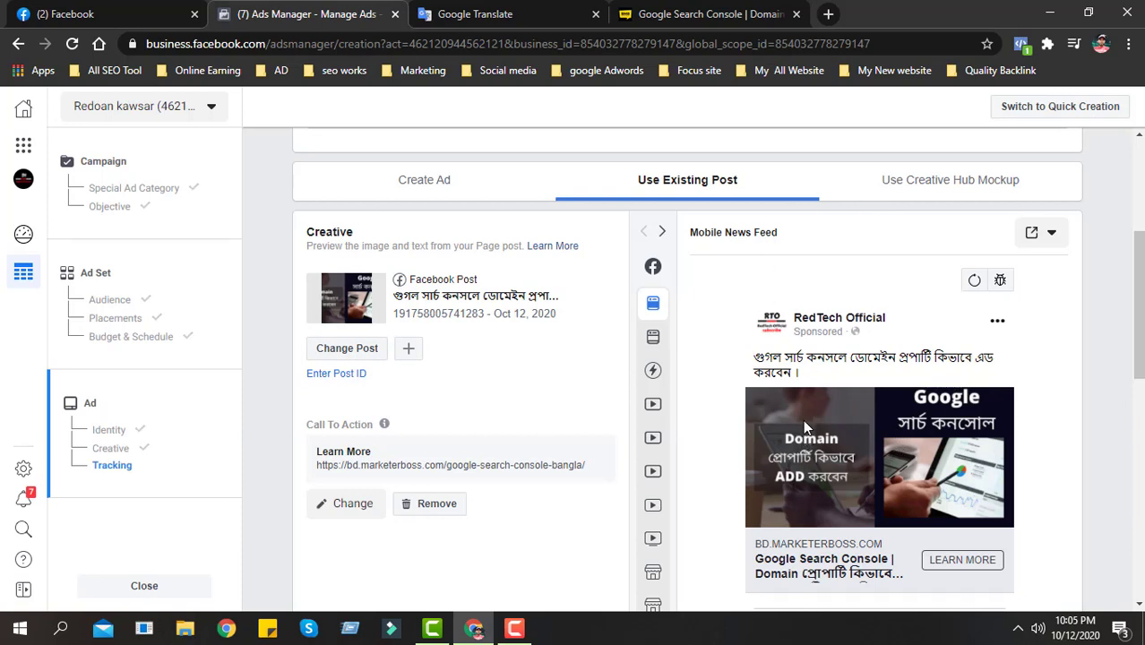
{"action": "scroll", "coordinate": [802, 428], "scroll_direction": "down", "scroll_amount": 1}
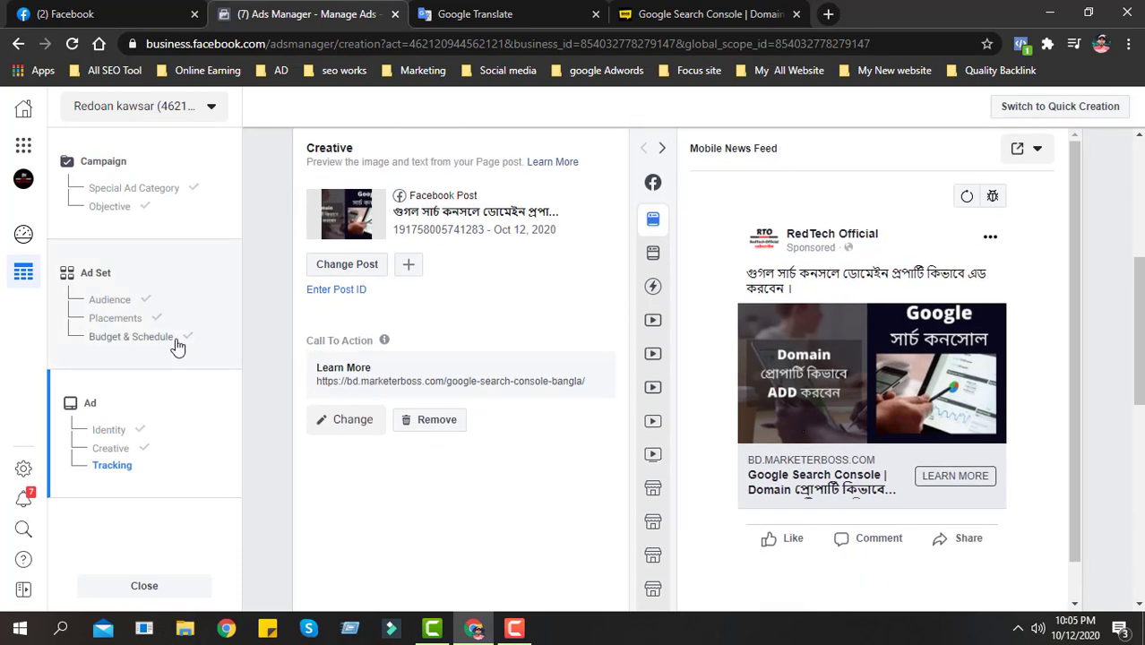
{"action": "scroll", "coordinate": [678, 521], "scroll_direction": "up", "scroll_amount": 4}
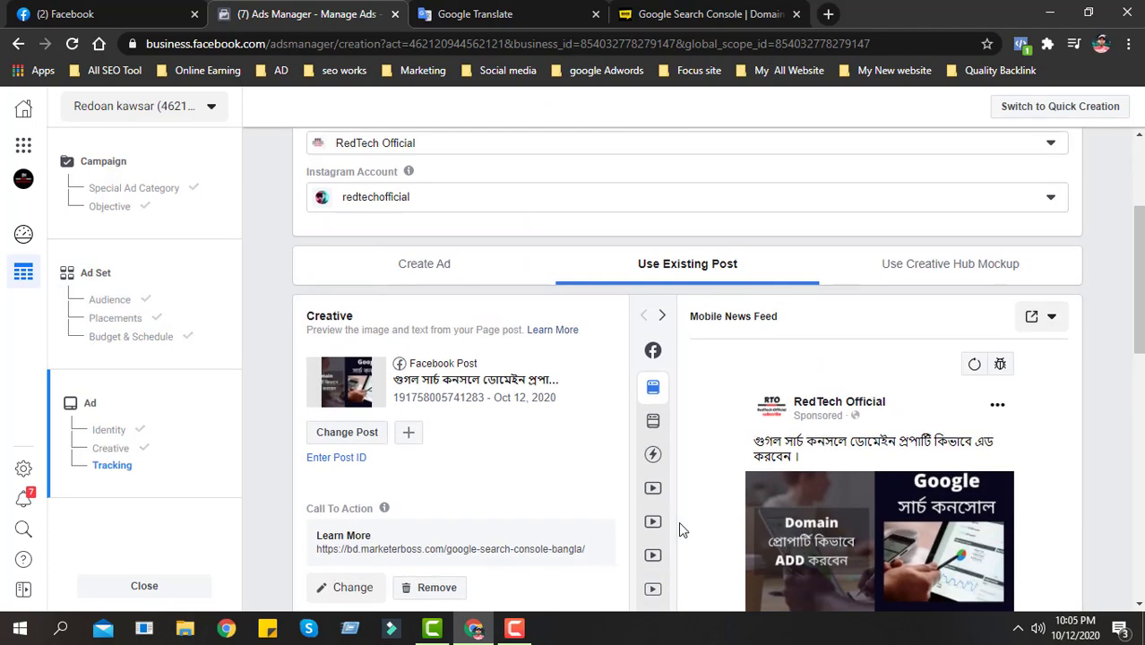
{"action": "scroll", "coordinate": [678, 521], "scroll_direction": "down", "scroll_amount": 3}
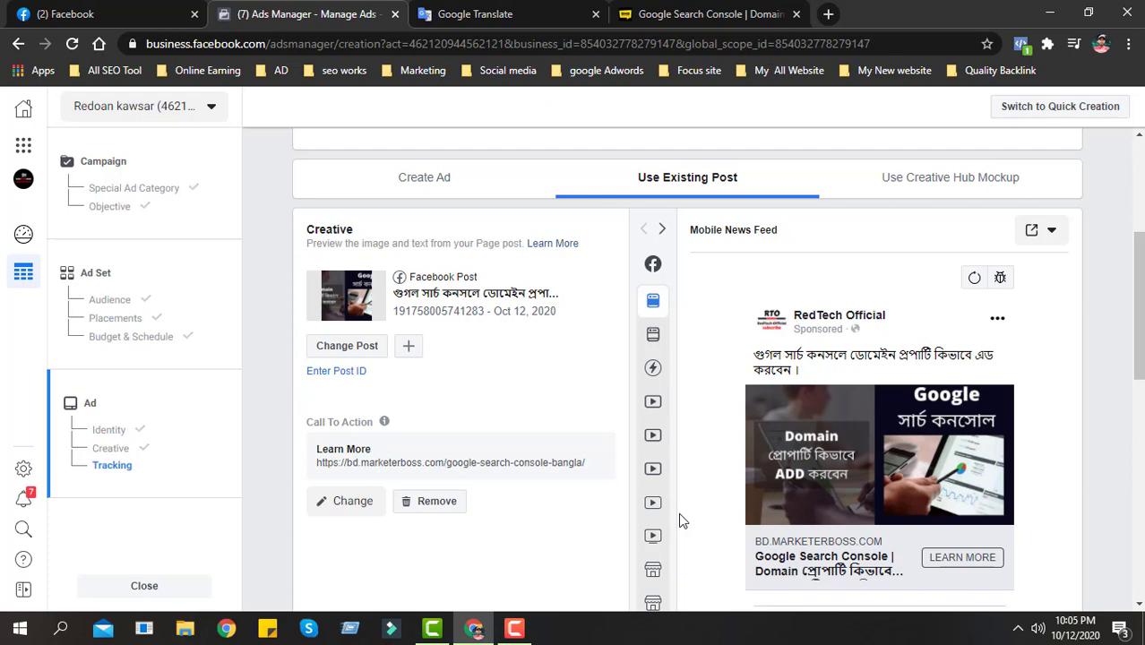
{"action": "scroll", "coordinate": [715, 488], "scroll_direction": "down", "scroll_amount": 2}
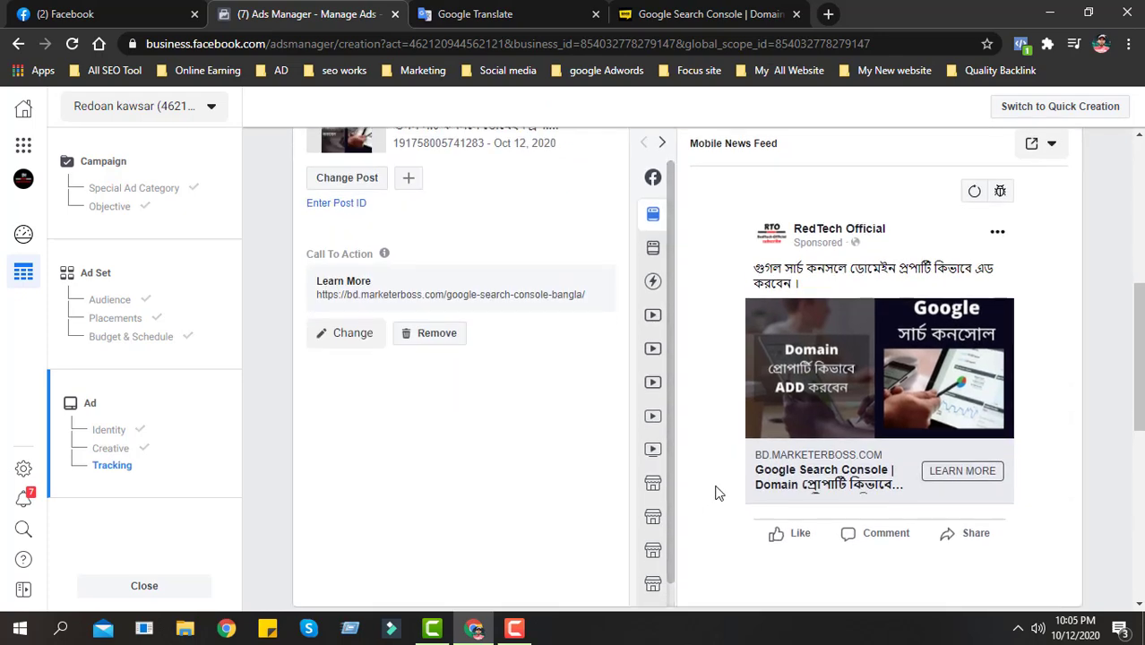